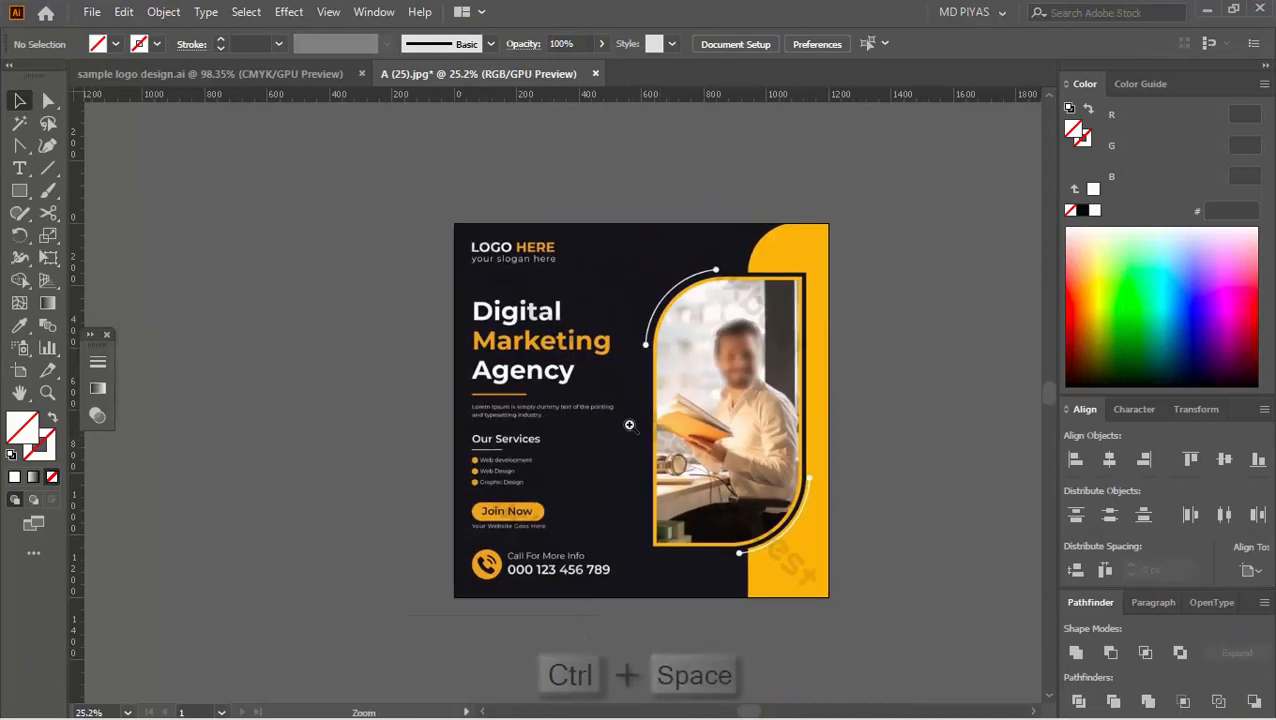
Step: Examine the layout and details of the reference digital marketing agency post design
{"action": "left_click_drag", "start_coordinate": [482, 226], "coordinate": [595, 276]}
{"action": "left_click_drag", "start_coordinate": [540, 372], "coordinate": [740, 412]}
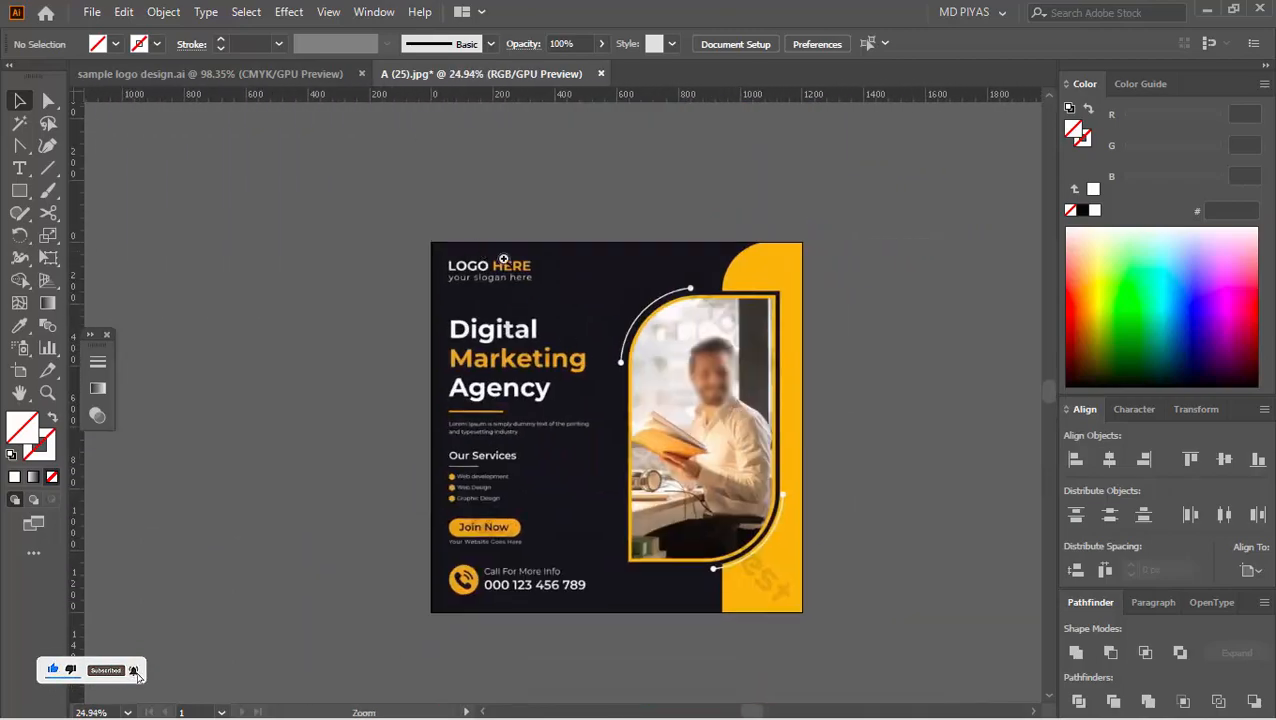
{"action": "left_click_drag", "start_coordinate": [498, 261], "coordinate": [946, 427]}
{"action": "left_click_drag", "start_coordinate": [773, 450], "coordinate": [525, 437]}
{"action": "left_click_drag", "start_coordinate": [641, 379], "coordinate": [581, 434]}
{"action": "left_click_drag", "start_coordinate": [707, 327], "coordinate": [778, 327]}
{"action": "left_click_drag", "start_coordinate": [858, 333], "coordinate": [822, 325]}
{"action": "left_click_drag", "start_coordinate": [746, 333], "coordinate": [769, 352]}
Step: Create a new document named Project 30, 1200 x 1200 px, with RGB color mode and Screen (72 ppi) raster effects
{"action": "left_click", "coordinate": [91, 11]}
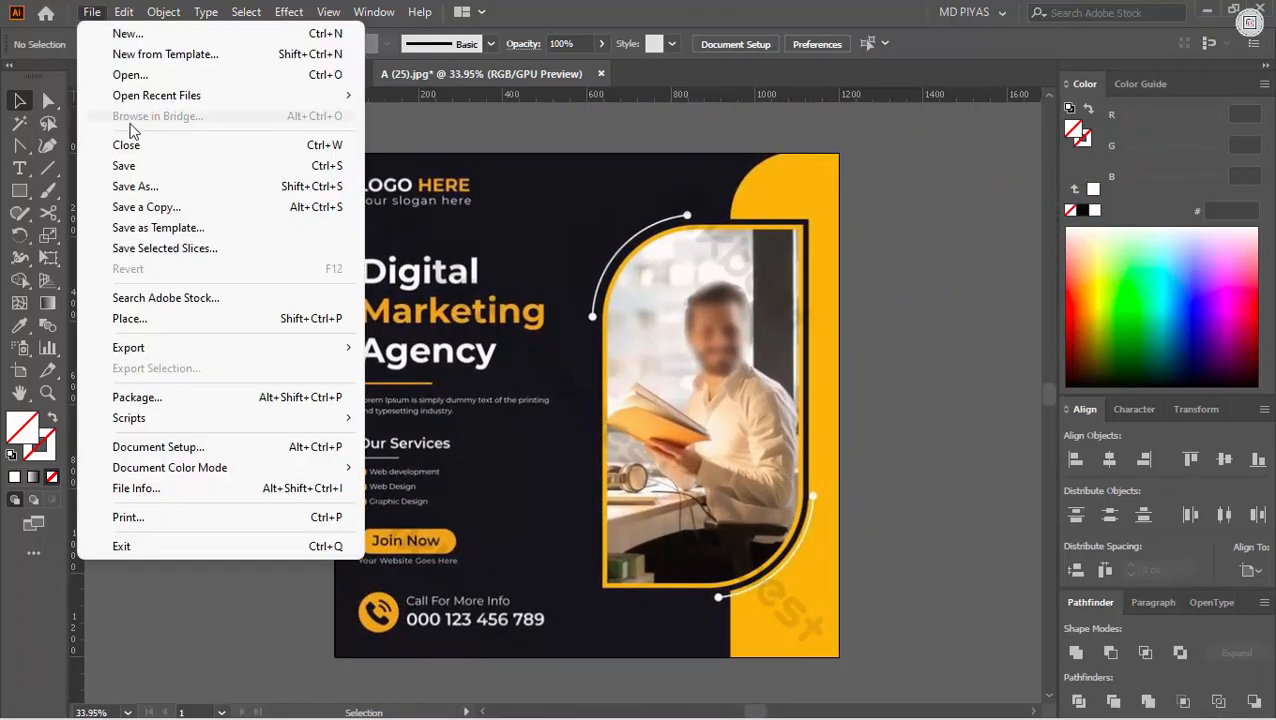
{"action": "left_click", "coordinate": [160, 34]}
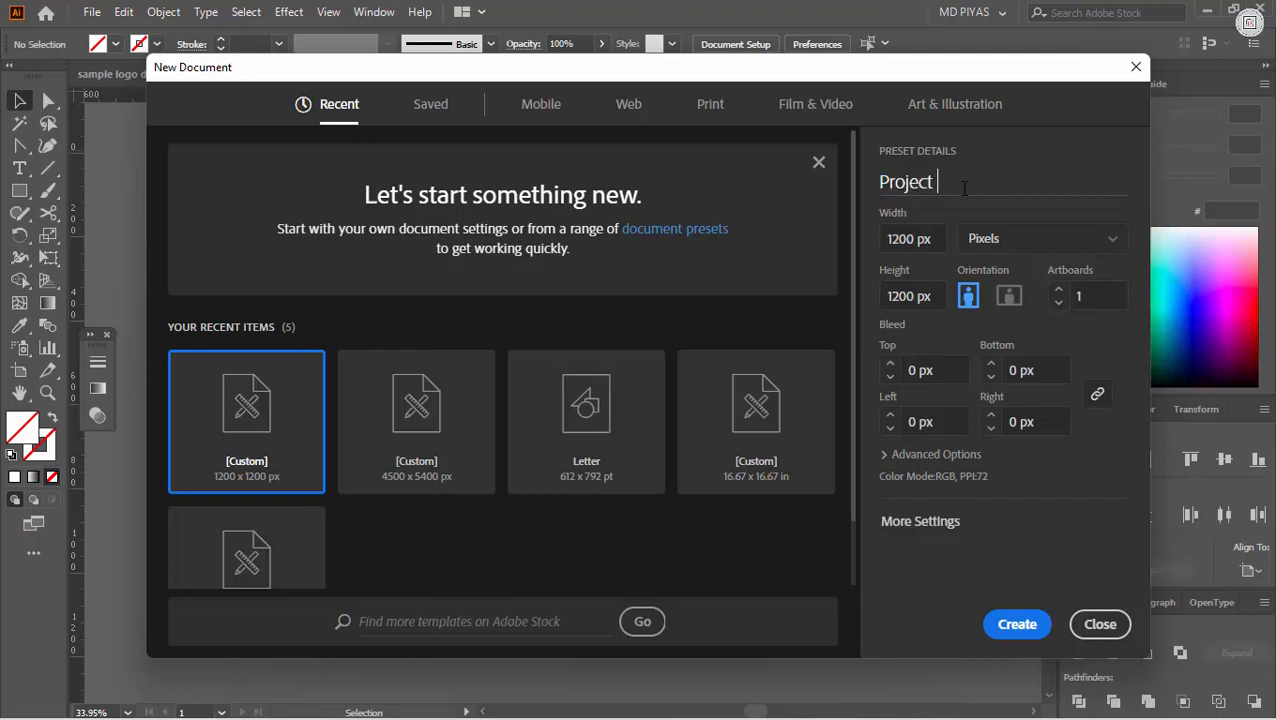
{"action": "left_click", "coordinate": [984, 240]}
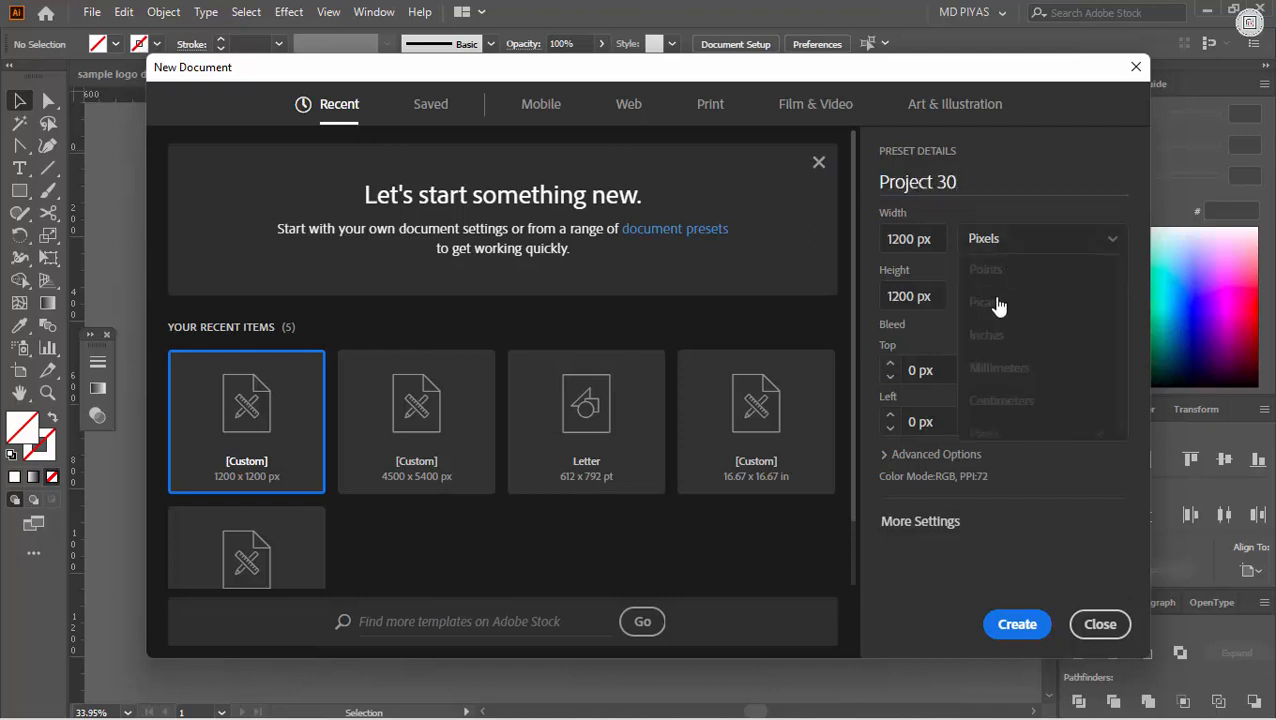
{"action": "left_click", "coordinate": [1032, 430]}
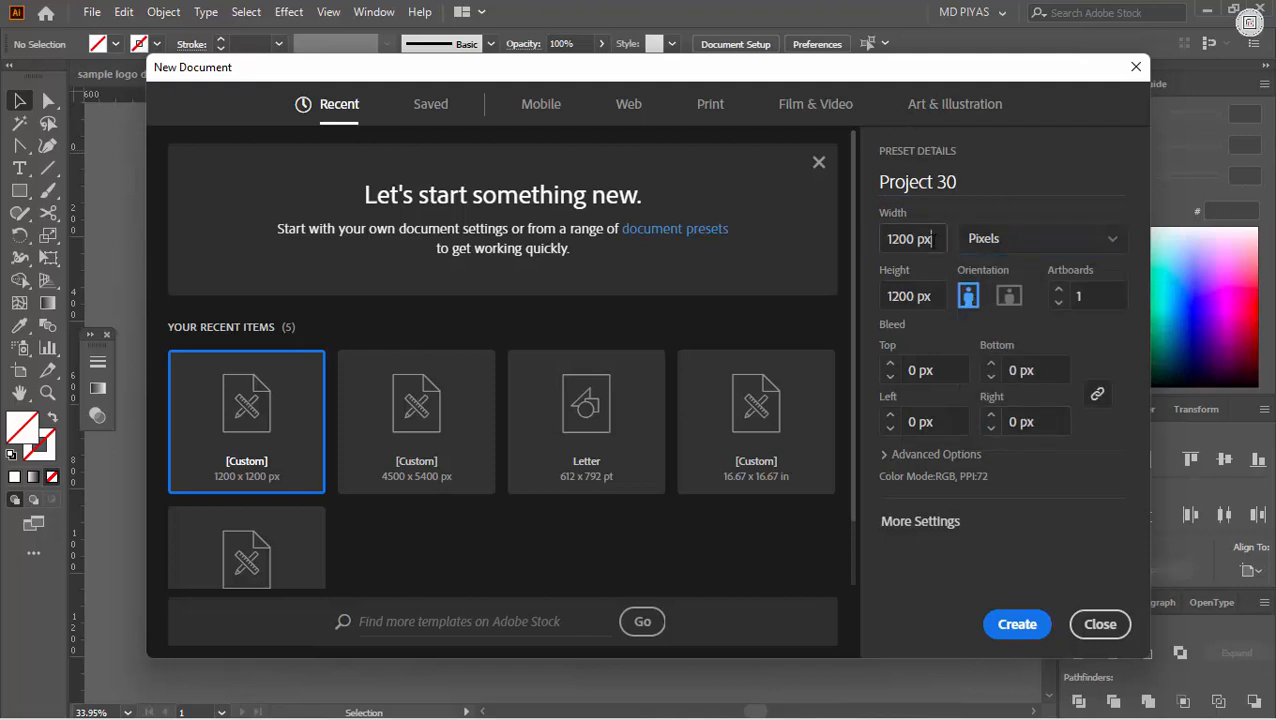
{"action": "left_click", "coordinate": [938, 456]}
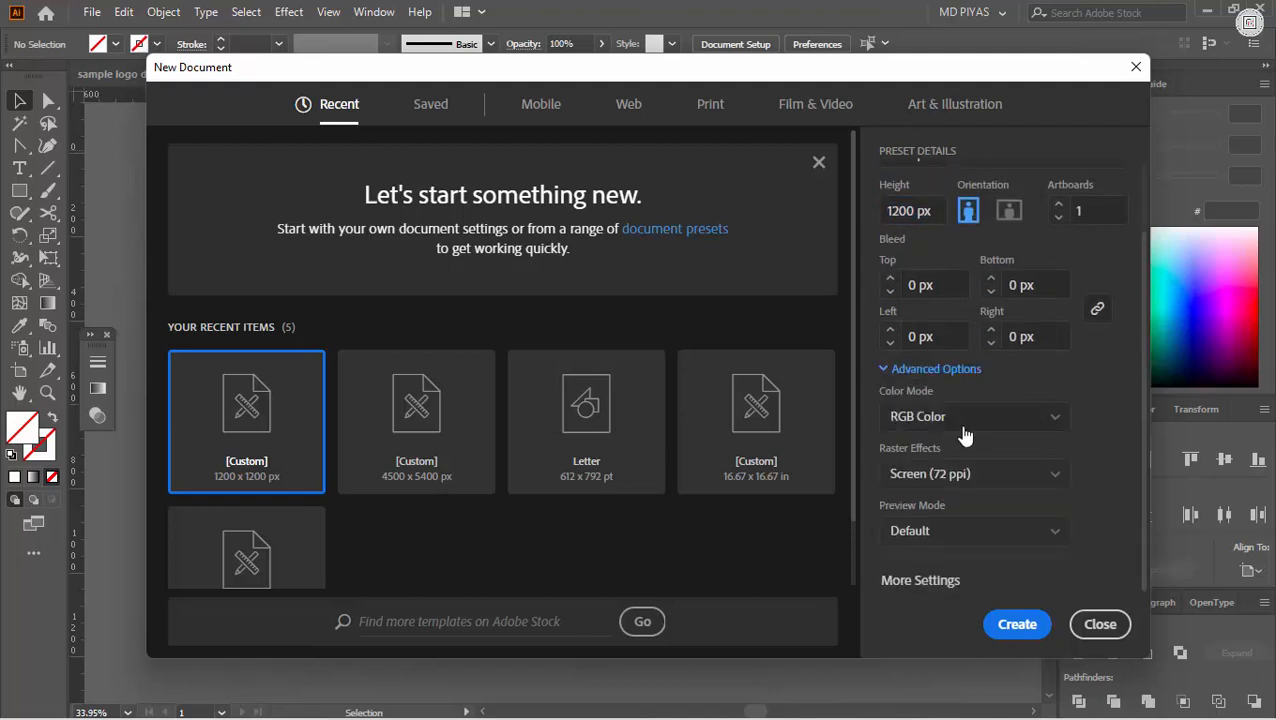
{"action": "left_click", "coordinate": [965, 420]}
{"action": "left_click", "coordinate": [965, 484]}
{"action": "left_click", "coordinate": [946, 578]}
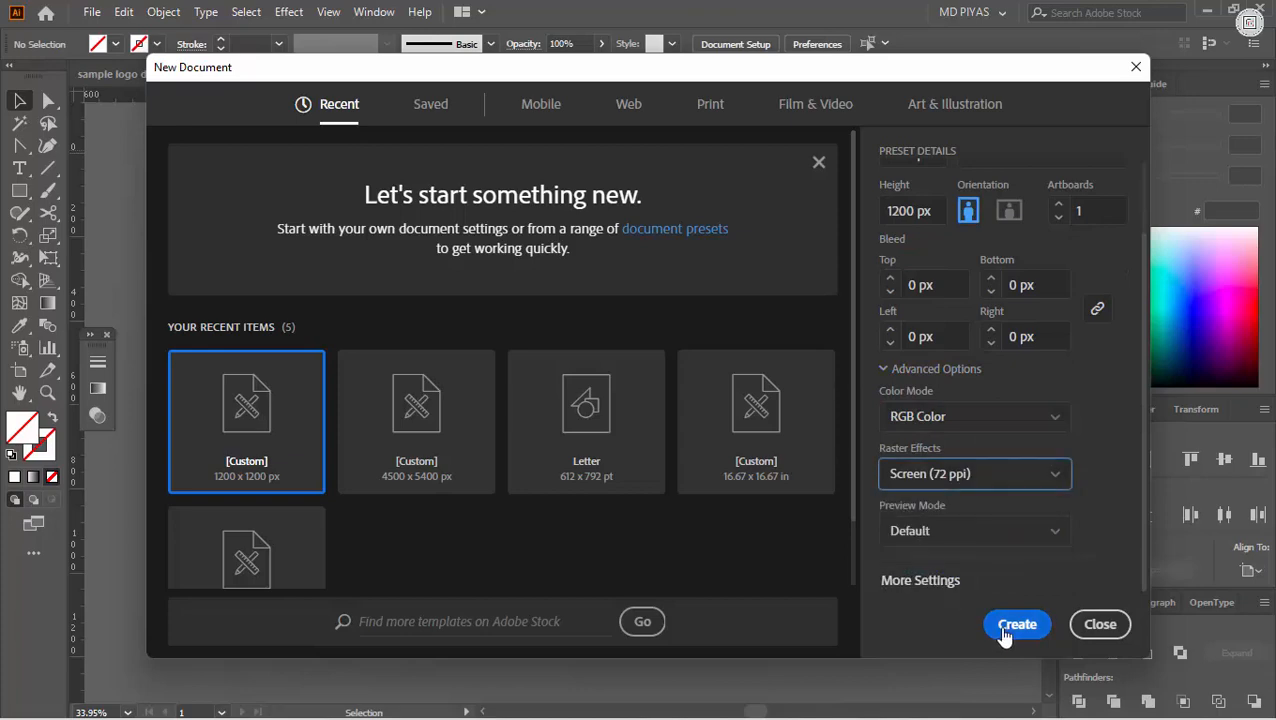
{"action": "left_click", "coordinate": [1005, 628]}
Step: Mute the computer's sound and close the system's quick settings
{"action": "left_click", "coordinate": [1181, 697]}
{"action": "left_click", "coordinate": [955, 628]}
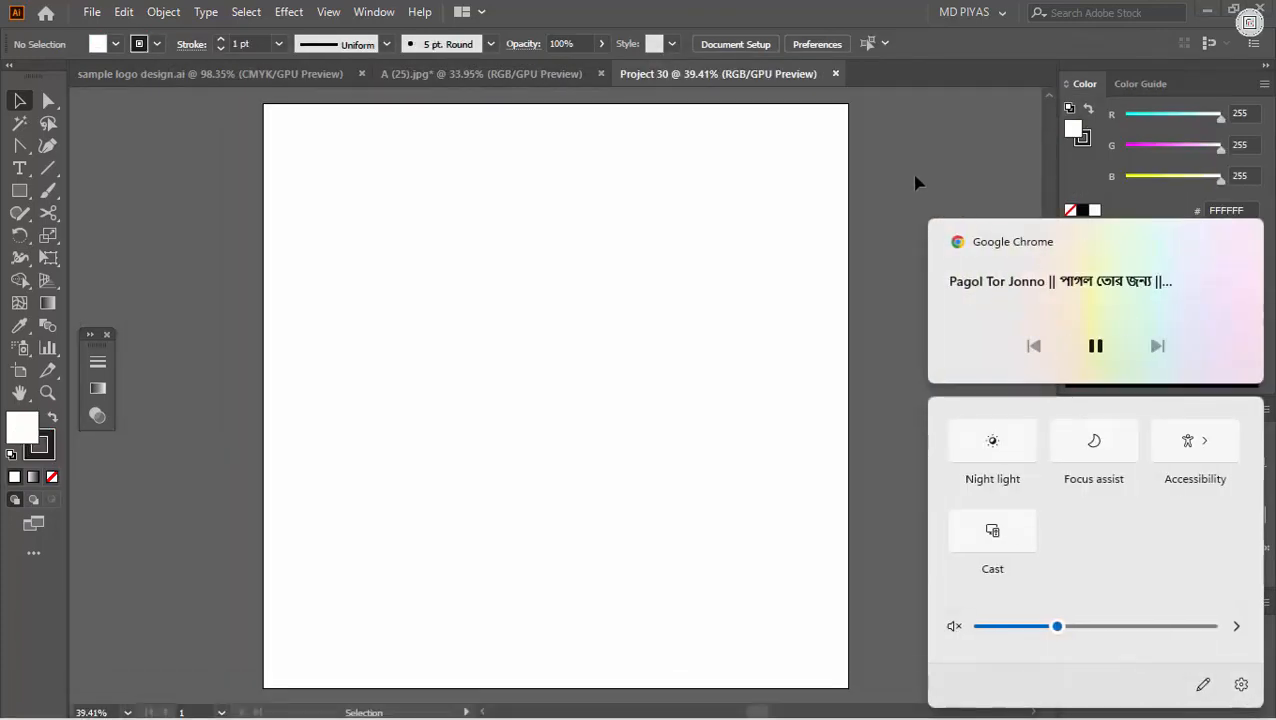
{"action": "left_click", "coordinate": [914, 180]}
Step: Create a 1200 x 1200 px rectangle and center it horizontally and vertically on the artboard
{"action": "key", "text": "ctrl+space"}
{"action": "left_click_drag", "start_coordinate": [853, 391], "coordinate": [756, 405]}
{"action": "key", "text": "m"}
{"action": "left_click", "coordinate": [753, 397]}
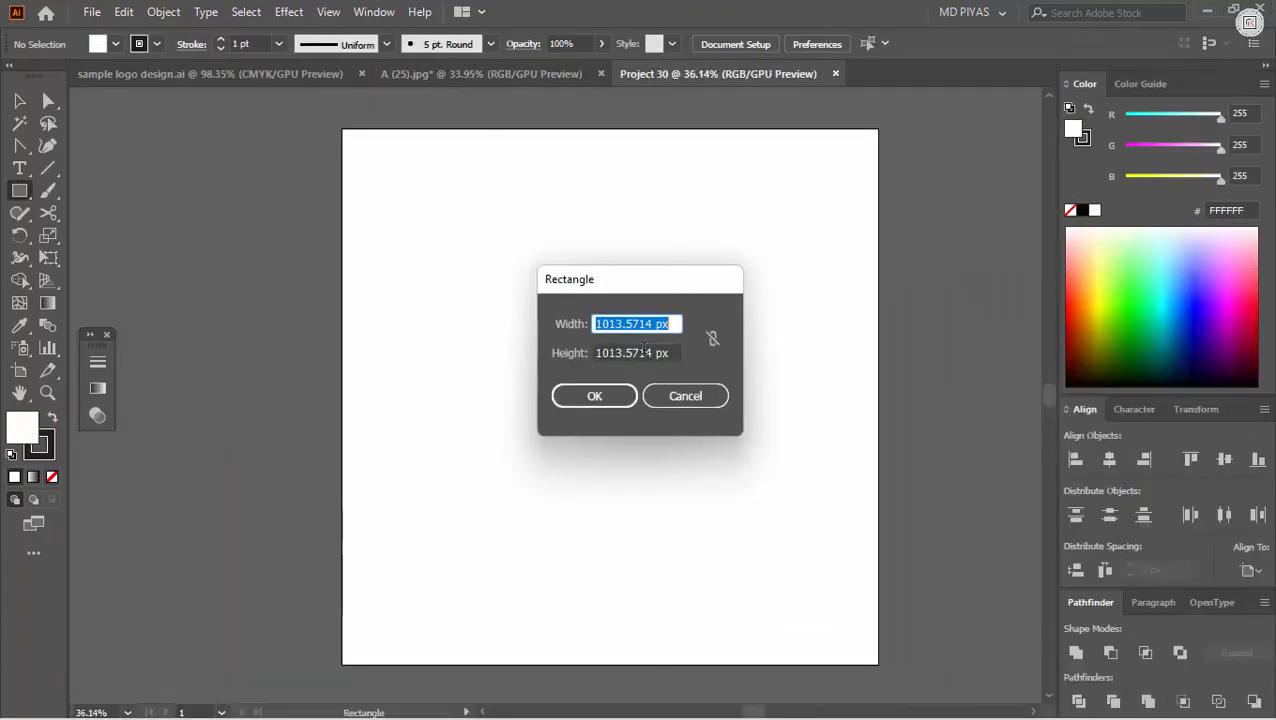
{"action": "type", "text": "1200"}
{"action": "key", "text": "Tab"}
{"action": "type", "text": "1200"}
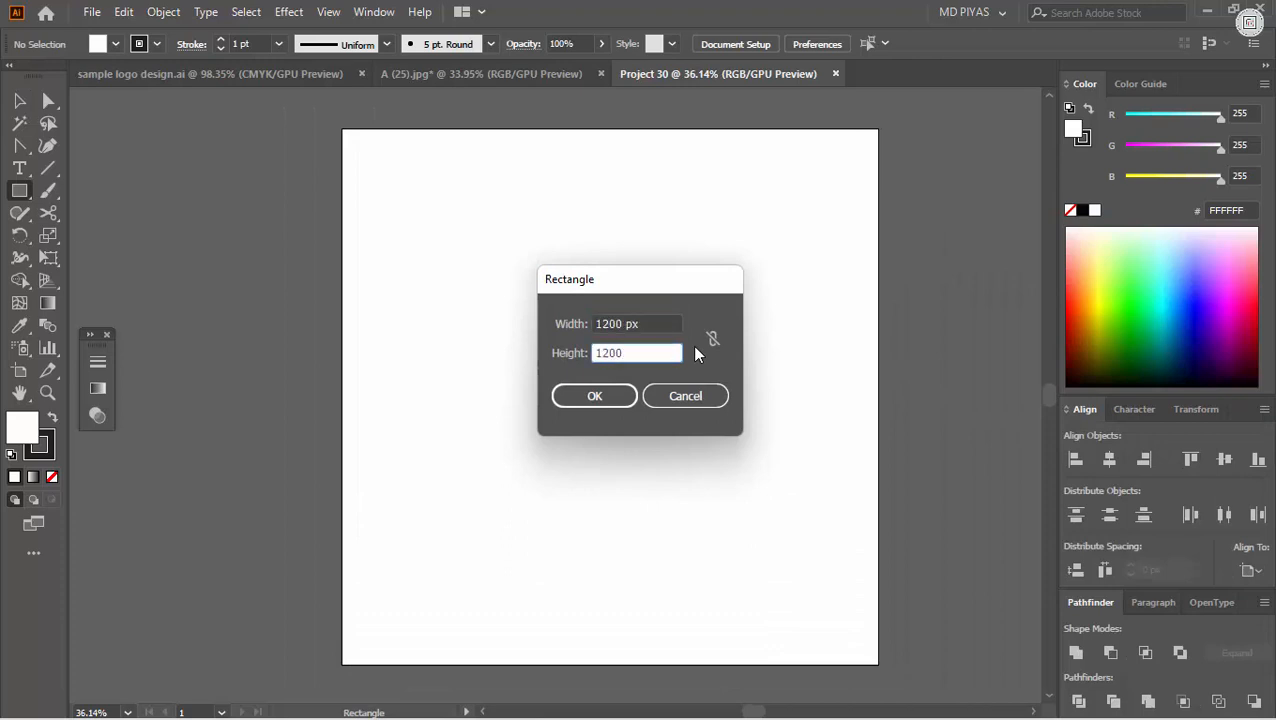
{"action": "key", "text": "Return"}
{"action": "key", "text": "v"}
{"action": "left_click", "coordinate": [1109, 459]}
{"action": "left_click", "coordinate": [1224, 459]}
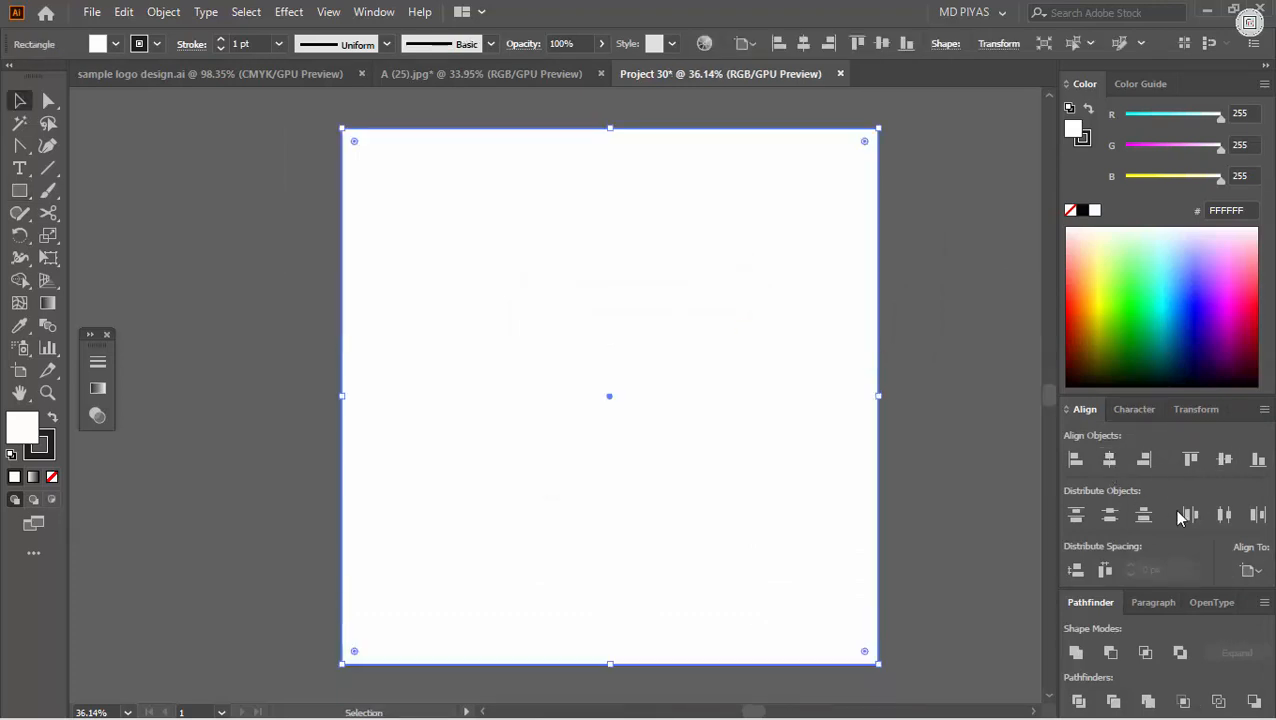
Step: Remove the rectangle's fill and create an inset copy with Offset Path at -50 px and Miter joins
{"action": "left_click", "coordinate": [900, 382]}
{"action": "left_click", "coordinate": [812, 366]}
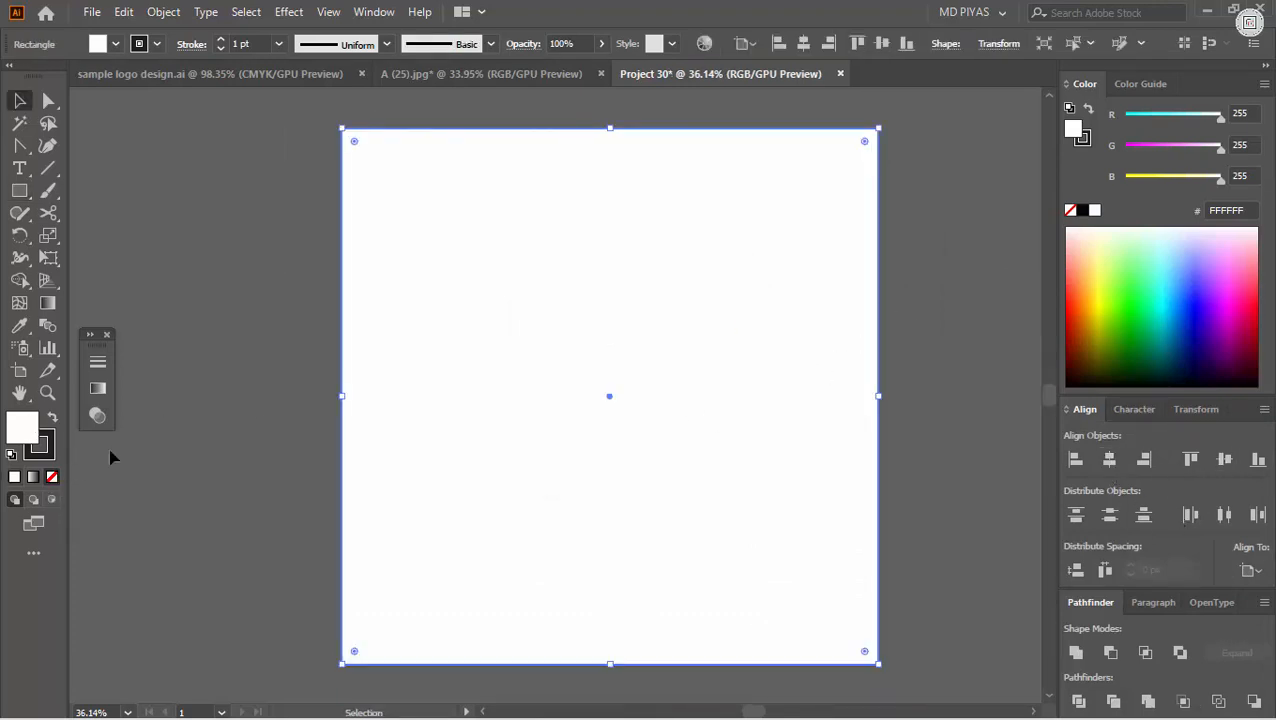
{"action": "left_click_drag", "start_coordinate": [923, 206], "coordinate": [840, 225]}
{"action": "left_click", "coordinate": [182, 11]}
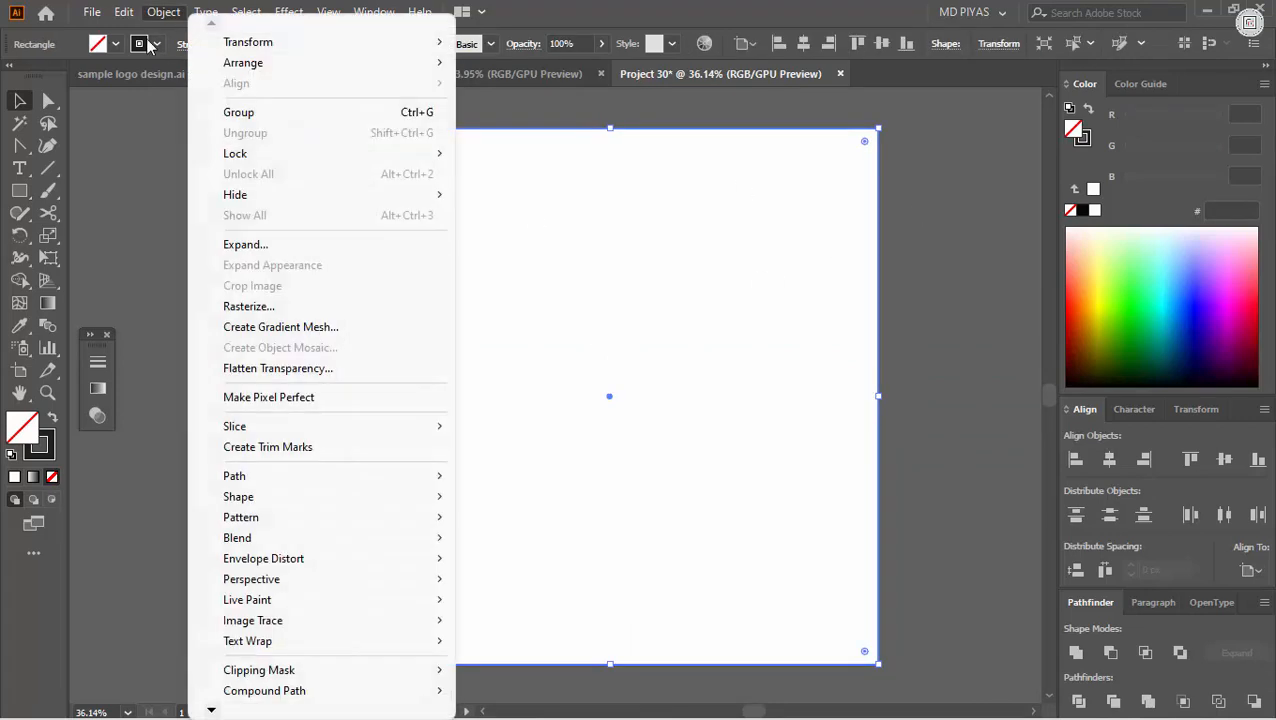
{"action": "mouse_move", "coordinate": [333, 476]}
{"action": "left_click", "coordinate": [556, 308]}
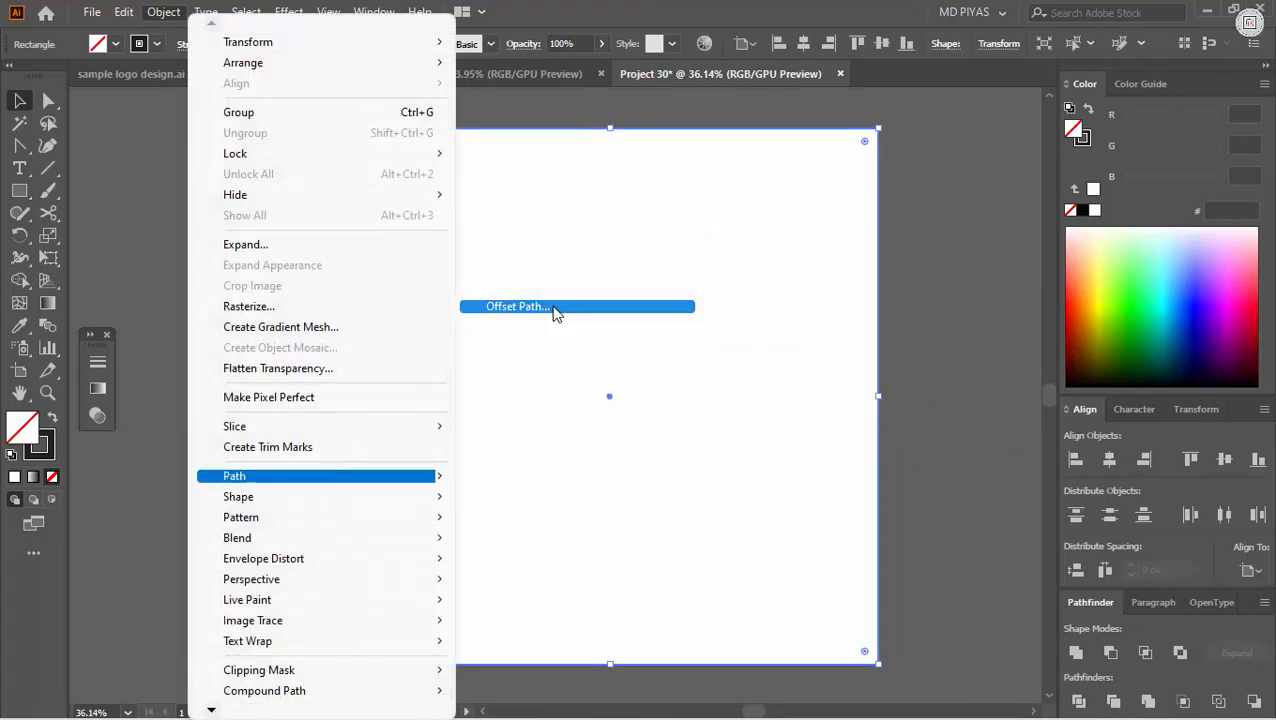
{"action": "left_click", "coordinate": [910, 409]}
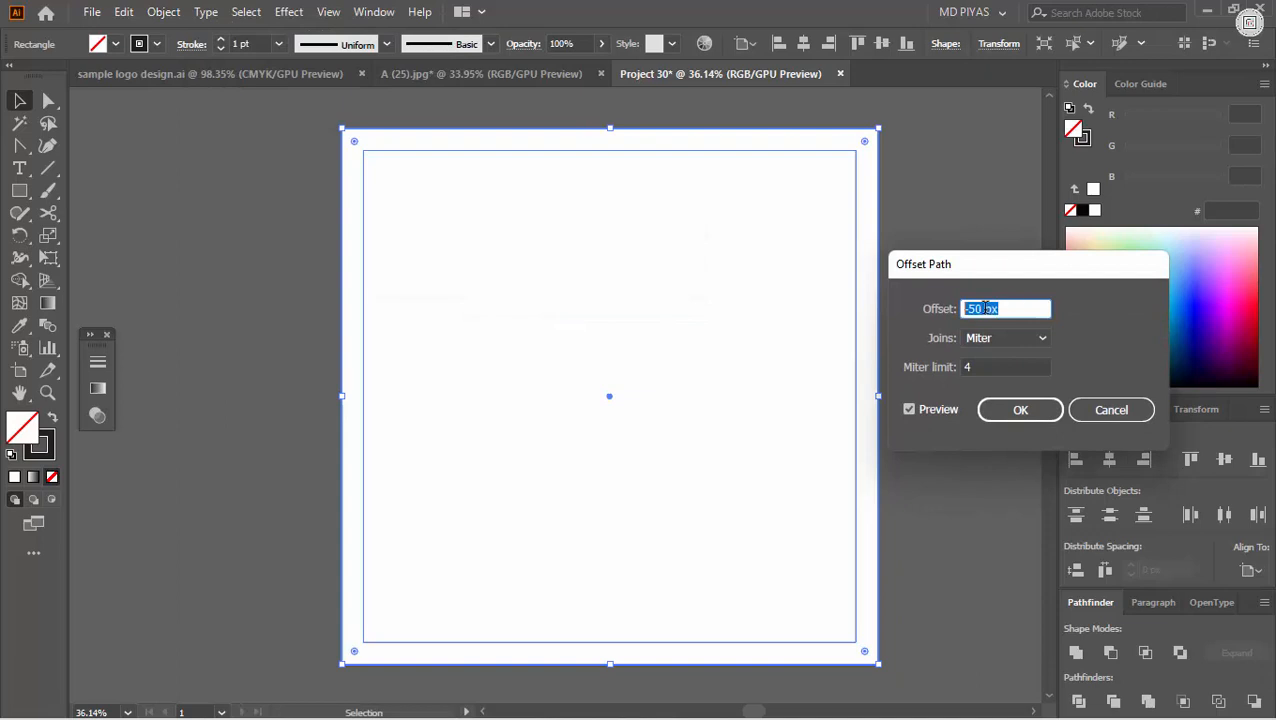
{"action": "left_click", "coordinate": [1014, 412]}
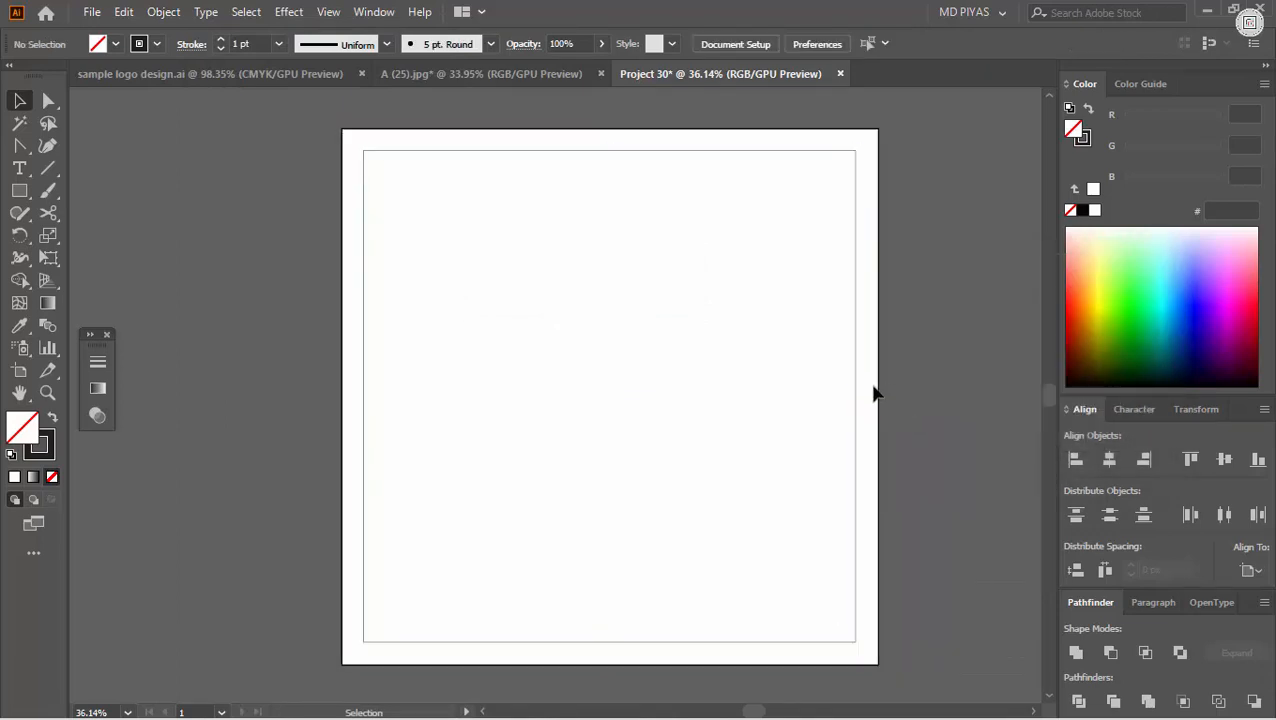
Step: Delete the outer rectangle and convert the inner rectangle into guides
{"action": "left_click", "coordinate": [876, 394]}
{"action": "left_click", "coordinate": [905, 395]}
{"action": "right_click", "coordinate": [834, 344]}
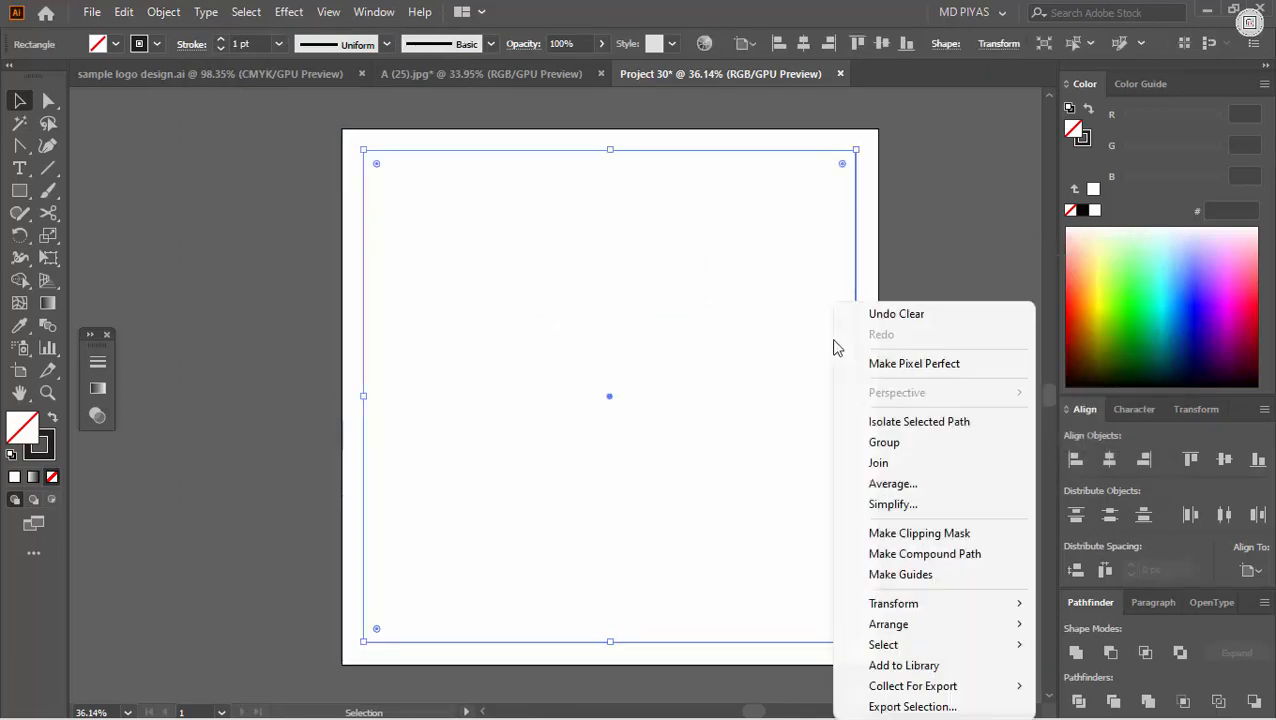
{"action": "left_click", "coordinate": [946, 578]}
Step: Copy the whole reference design from A (25).jpg into Project 30 and center it on the artboard
{"action": "left_click", "coordinate": [398, 77]}
{"action": "key", "text": "ctrl+a"}
{"action": "key", "text": "ctrl+c"}
{"action": "left_click", "coordinate": [652, 78]}
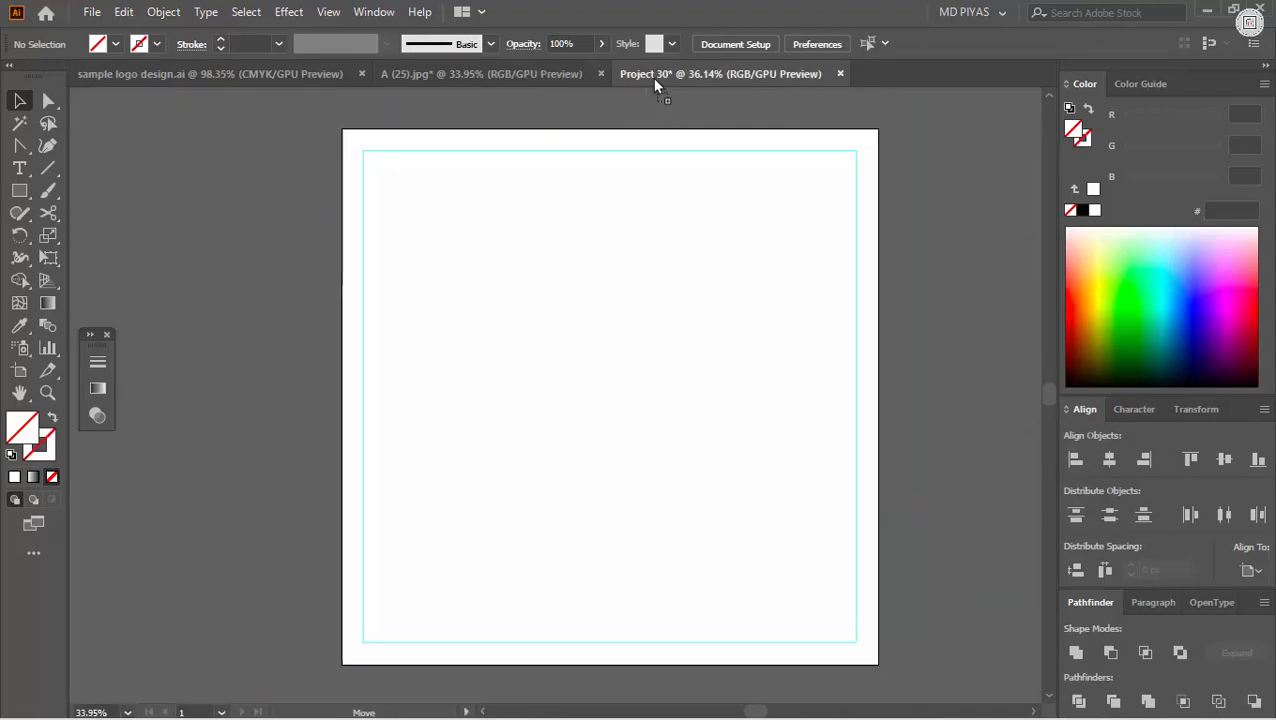
{"action": "key", "text": "ctrl+v"}
{"action": "left_click", "coordinate": [1225, 459]}
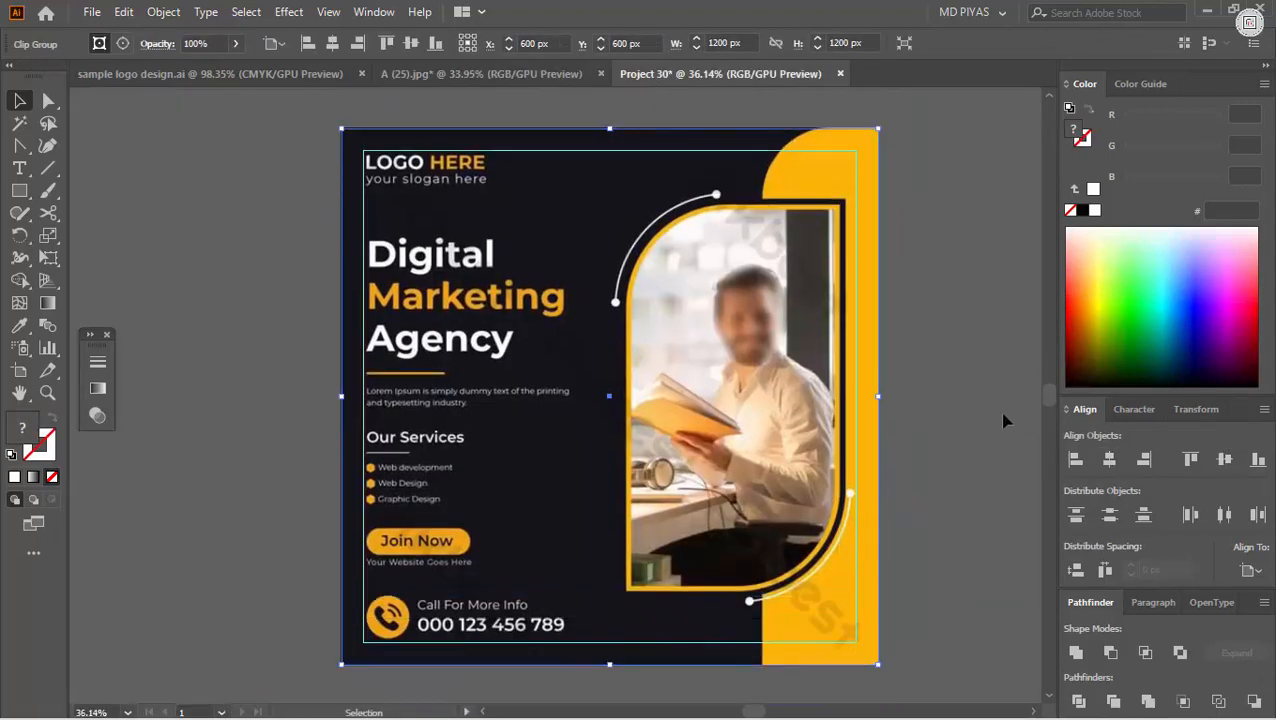
{"action": "left_click", "coordinate": [940, 296]}
Step: Examine how the pasted reference design's edges line up with the artboard and the margin guides
{"action": "key", "text": "ctrl+0"}
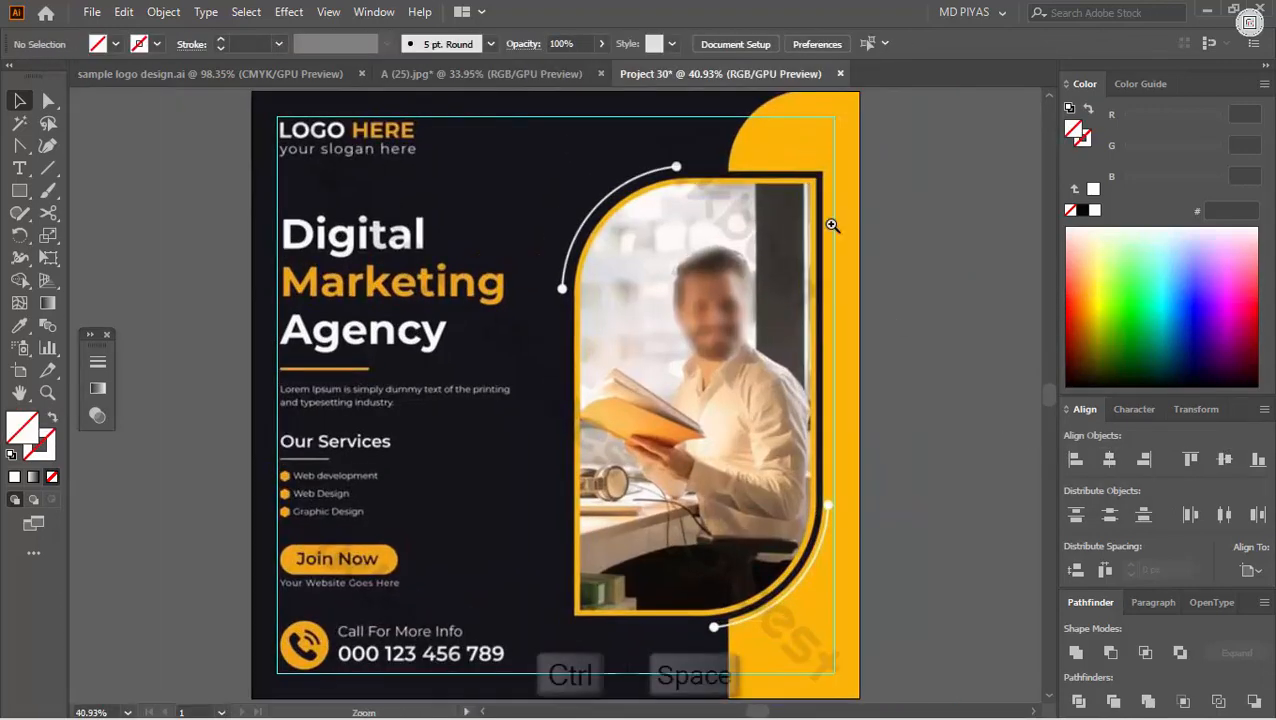
{"action": "left_click_drag", "start_coordinate": [794, 95], "coordinate": [1071, 274]}
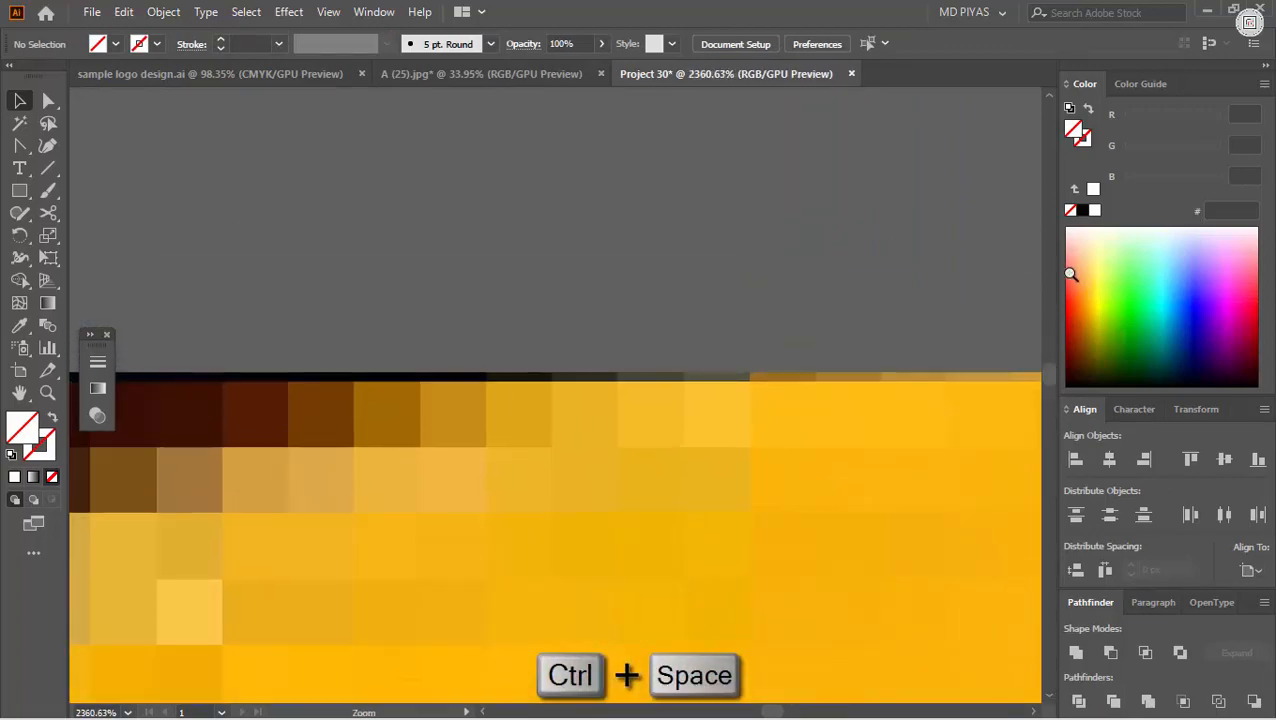
{"action": "left_click_drag", "start_coordinate": [764, 350], "coordinate": [420, 420]}
{"action": "left_click_drag", "start_coordinate": [609, 607], "coordinate": [662, 277]}
{"action": "left_click_drag", "start_coordinate": [620, 470], "coordinate": [1130, 440]}
{"action": "left_click_drag", "start_coordinate": [960, 481], "coordinate": [436, 356]}
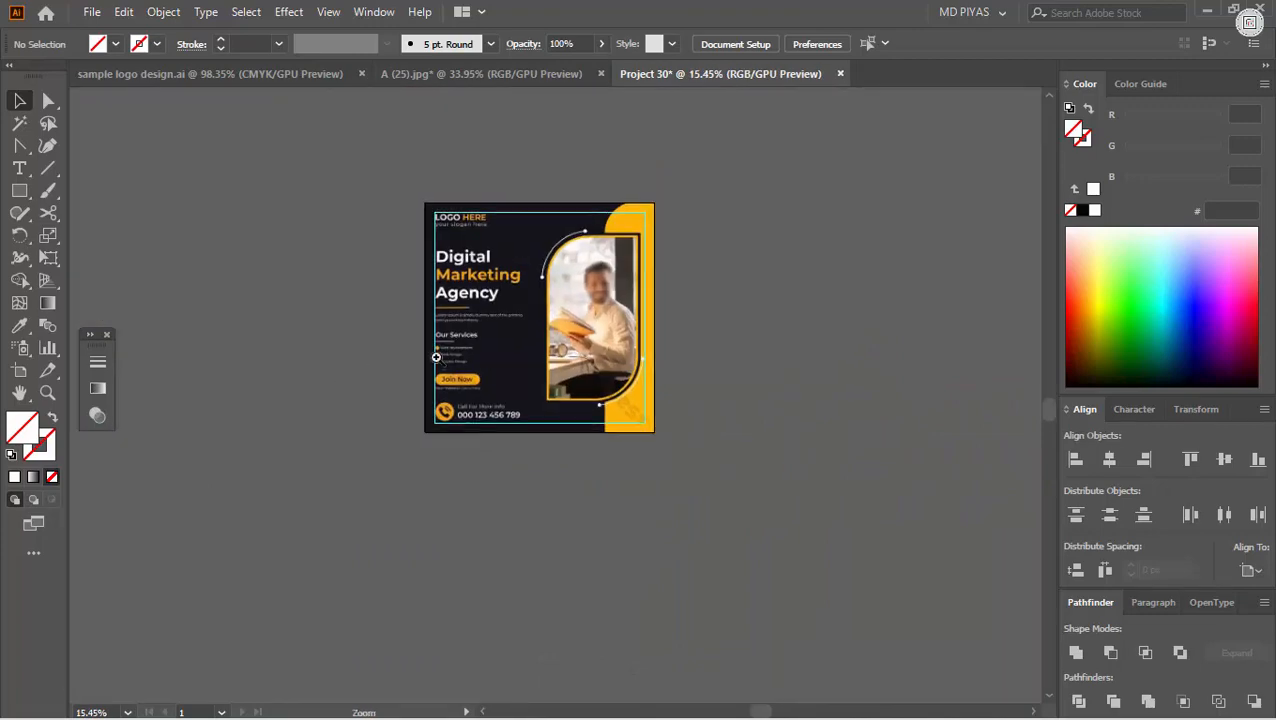
{"action": "key", "text": "ctrl+0"}
{"action": "left_click_drag", "start_coordinate": [572, 372], "coordinate": [771, 409]}
{"action": "left_click", "coordinate": [556, 373], "text": "ctrl"}
{"action": "key", "text": "ctrl+shift+a"}
{"action": "left_click_drag", "start_coordinate": [771, 345], "coordinate": [840, 365]}
{"action": "left_click_drag", "start_coordinate": [501, 385], "coordinate": [511, 399]}
Step: Add black Myriad Pro text of 81.53 pt beside the artboard, starting with the lines "Digital Marketing Agency" and "Our Services"
{"action": "left_click", "coordinate": [19, 166]}
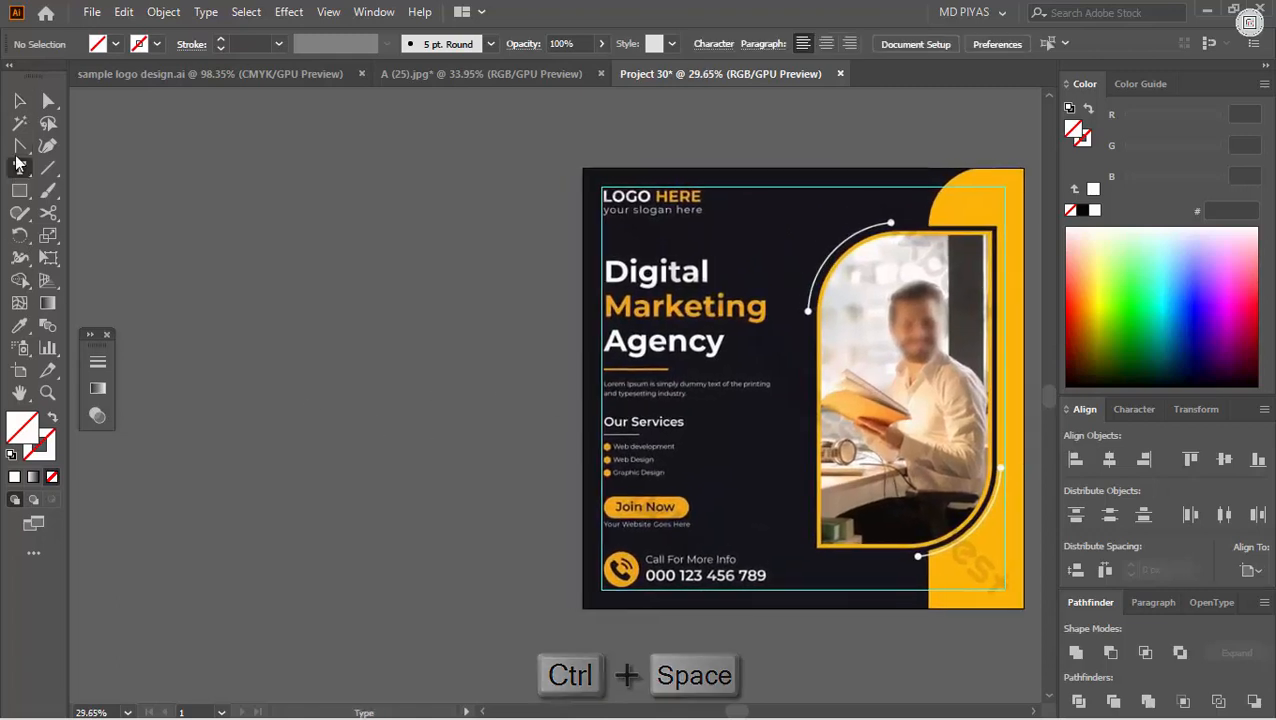
{"action": "left_click_drag", "start_coordinate": [20, 148], "coordinate": [63, 148]}
{"action": "left_click", "coordinate": [25, 169]}
{"action": "left_click", "coordinate": [200, 212]}
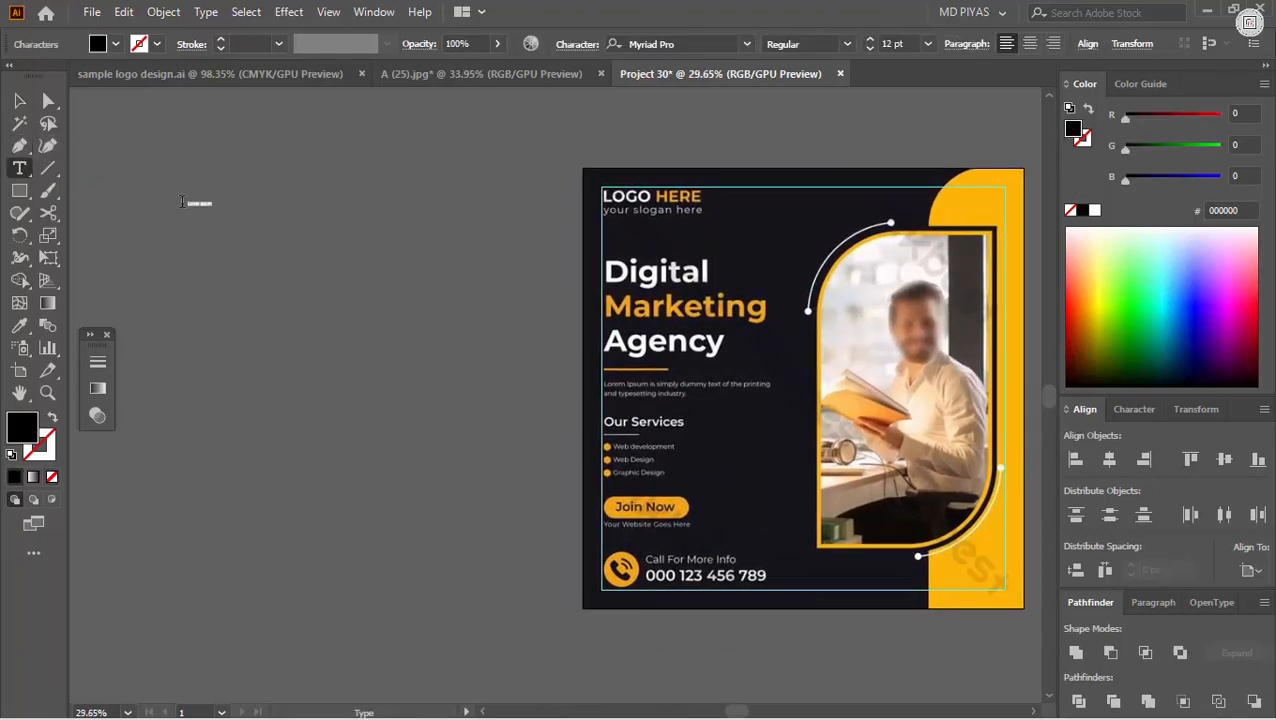
{"action": "key", "text": "ctrl+a"}
{"action": "type", "text": "Digit"}
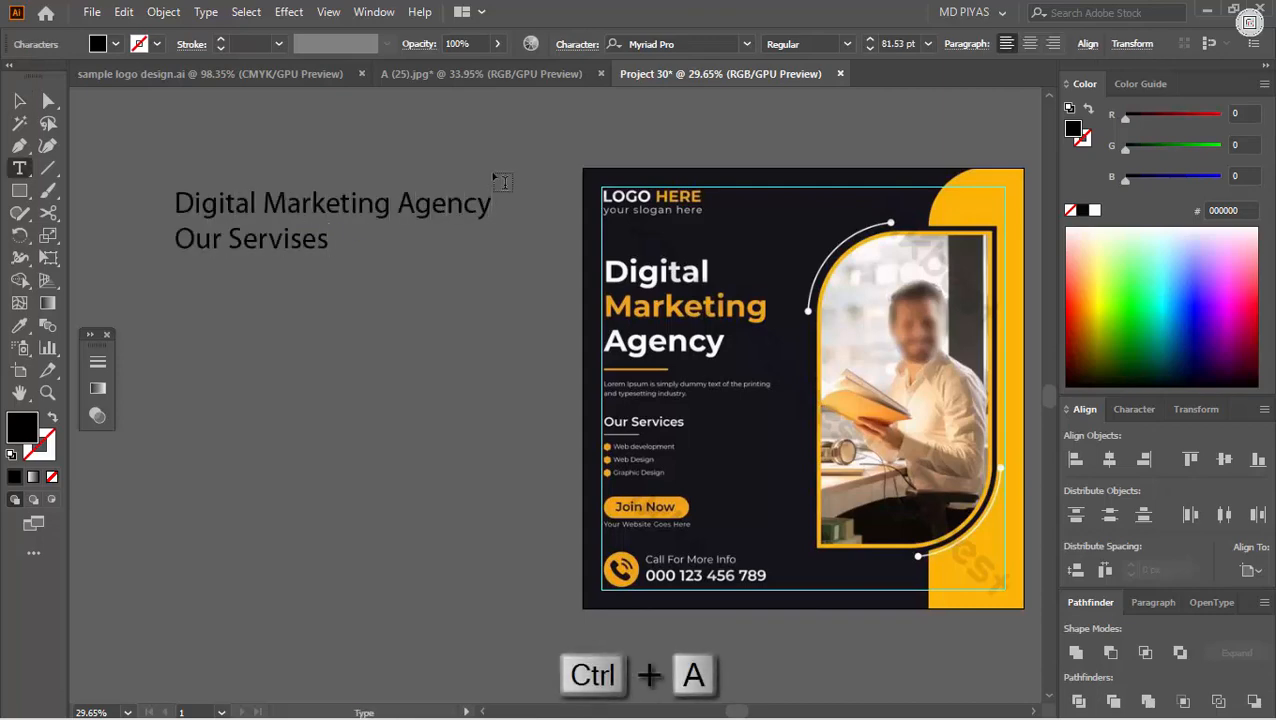
{"action": "type", "text": " devlopmant"}
{"action": "key", "text": "Return"}
{"action": "type", "text": "We"}
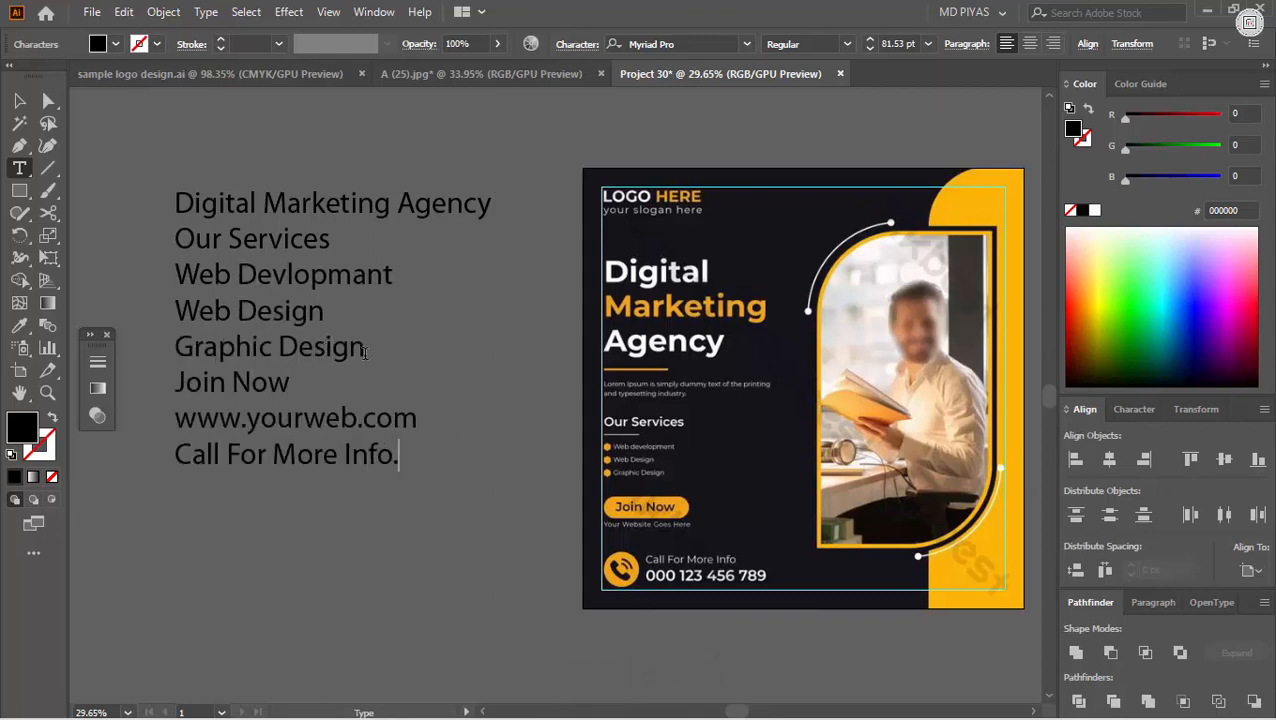
{"action": "key", "text": "Escape"}
{"action": "left_click", "coordinate": [447, 496]}
Step: Draw a rectangle over the photo frame in the reference design, with no fill and a black stroke
{"action": "key", "text": "ctrl+space"}
{"action": "left_click_drag", "start_coordinate": [498, 476], "coordinate": [368, 476]}
{"action": "left_click_drag", "start_coordinate": [576, 338], "coordinate": [661, 428]}
{"action": "left_click_drag", "start_coordinate": [661, 428], "coordinate": [640, 366]}
{"action": "key", "text": "ctrl+space"}
{"action": "left_click_drag", "start_coordinate": [636, 303], "coordinate": [497, 281]}
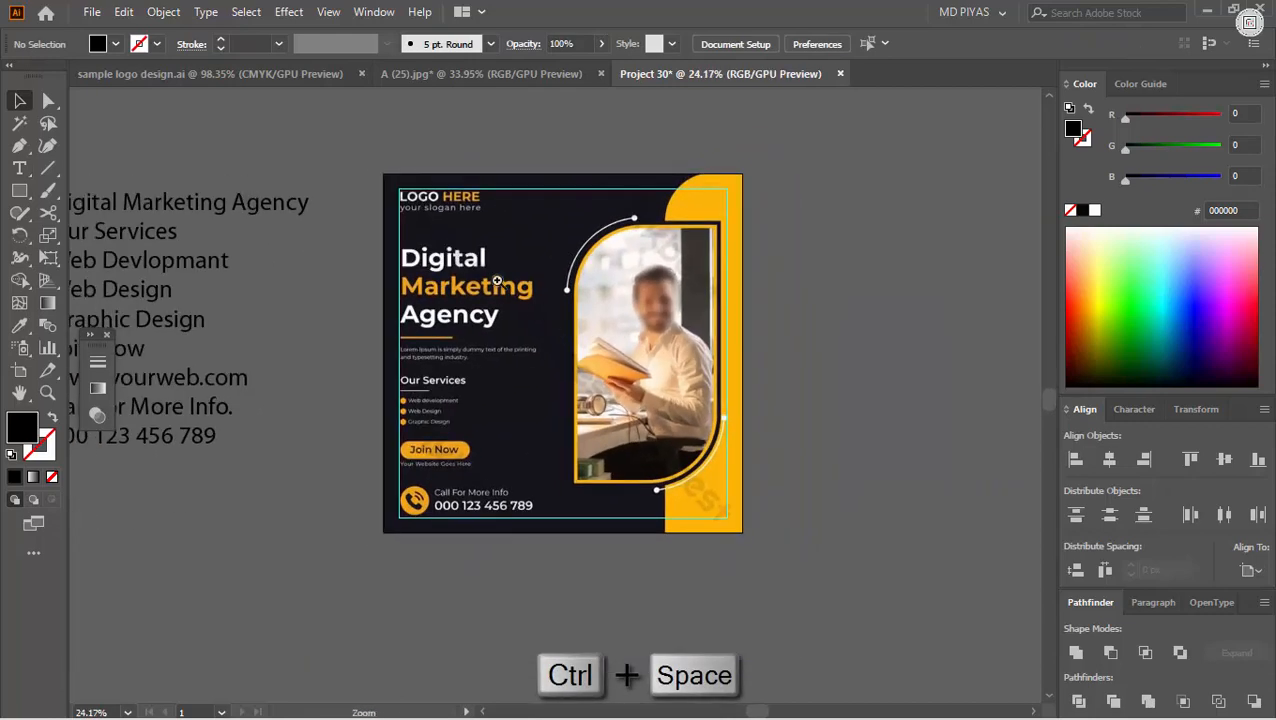
{"action": "left_click_drag", "start_coordinate": [570, 328], "coordinate": [705, 346]}
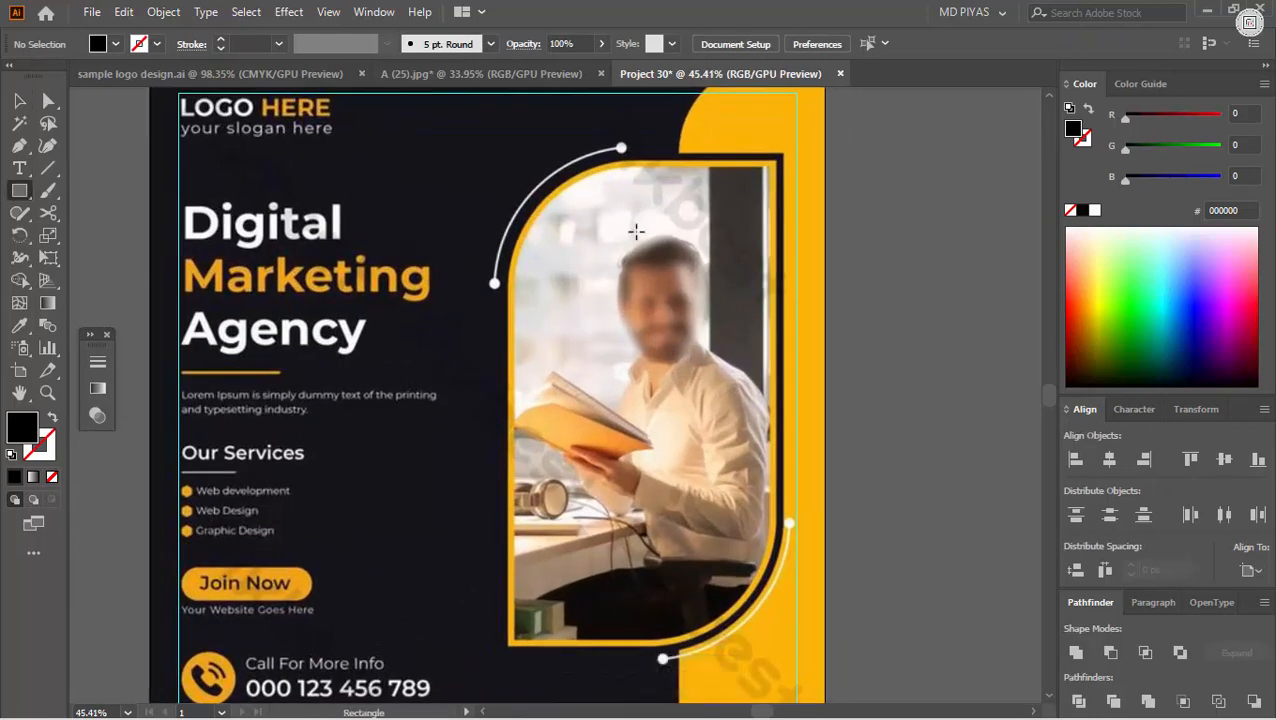
{"action": "mouse_move", "coordinate": [695, 397]}
{"action": "left_mouse_down"}
{"action": "mouse_move", "coordinate": [513, 618]}
{"action": "mouse_move", "coordinate": [508, 644]}
{"action": "left_mouse_up"}
{"action": "key", "text": "shift+x"}
{"action": "key", "text": "v"}
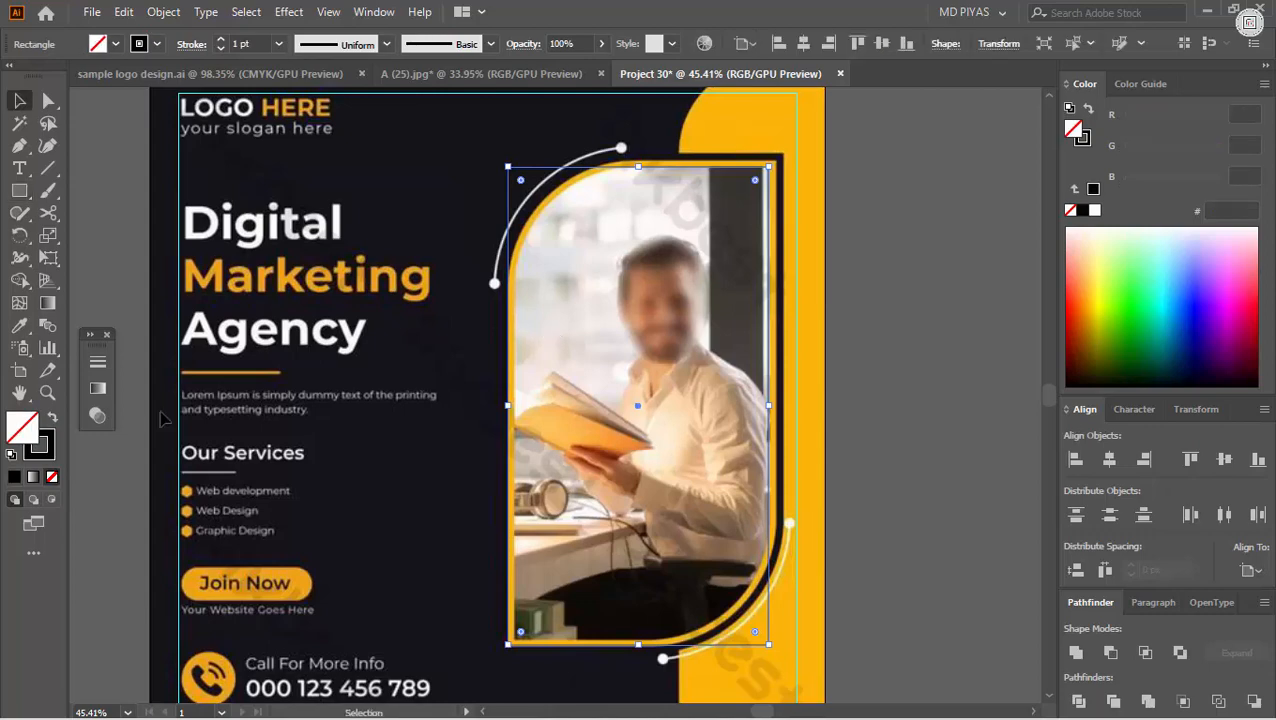
Step: Change the photo-frame rectangle's stroke to red (FF0000) with a weight of 2 pt
{"action": "left_click", "coordinate": [1095, 211]}
{"action": "key", "text": "ctrl+space"}
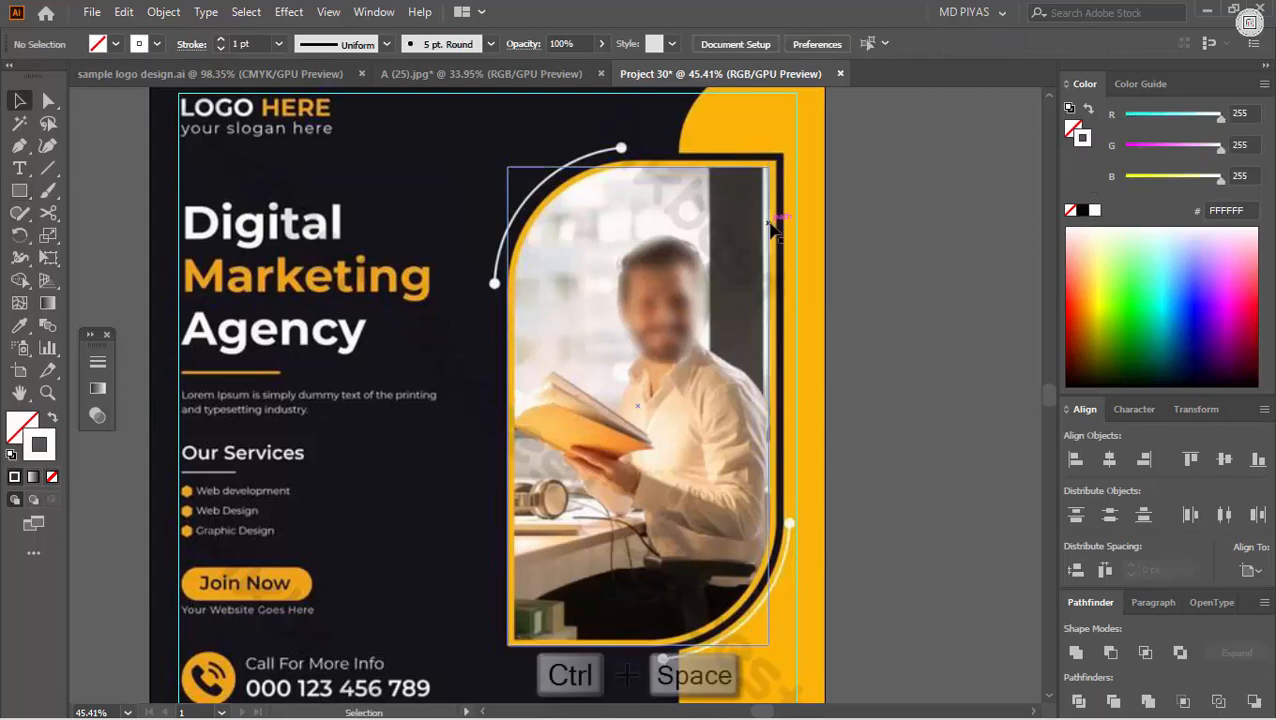
{"action": "left_click", "coordinate": [563, 151]}
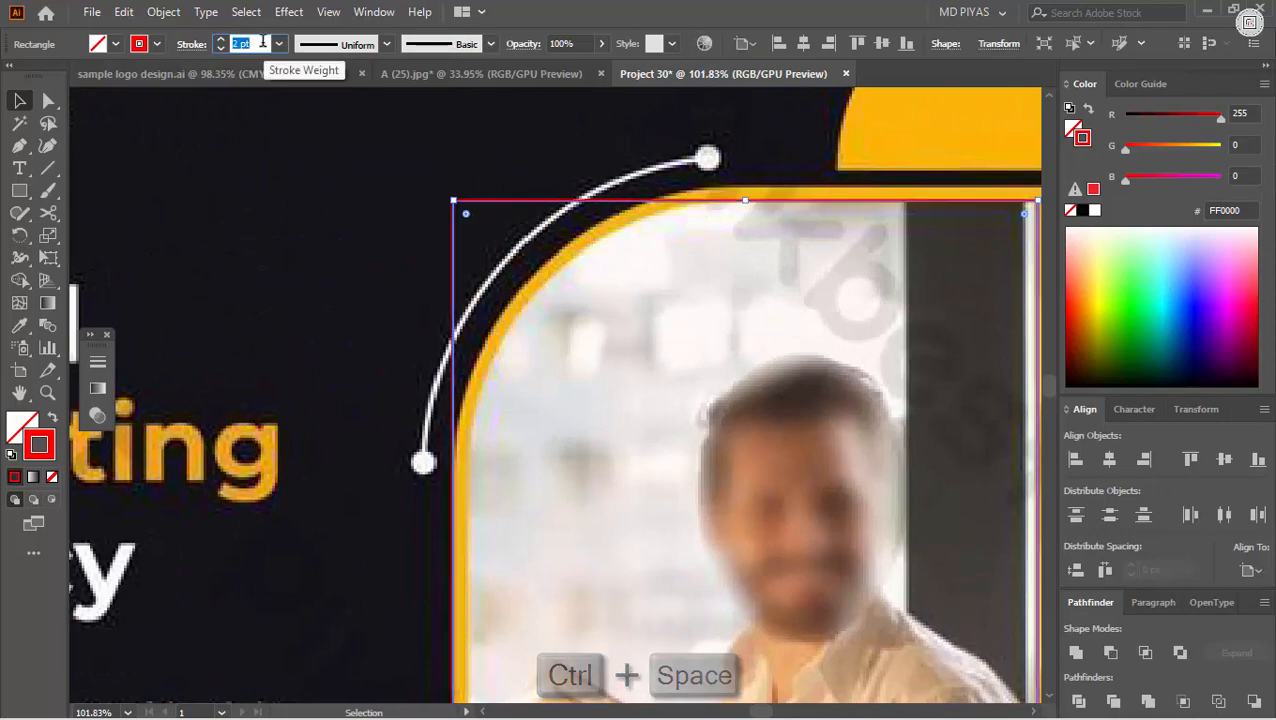
{"action": "left_click", "coordinate": [421, 202]}
Step: Round the red rectangle's upper-left and lower-right corners to match the curves of the reference photo frame
{"action": "left_click_drag", "start_coordinate": [367, 206], "coordinate": [279, 319]}
{"action": "mouse_move", "coordinate": [700, 334]}
{"action": "left_mouse_down"}
{"action": "mouse_move", "coordinate": [663, 500]}
{"action": "mouse_move", "coordinate": [577, 443]}
{"action": "left_mouse_up"}
{"action": "left_click_drag", "start_coordinate": [522, 354], "coordinate": [689, 441]}
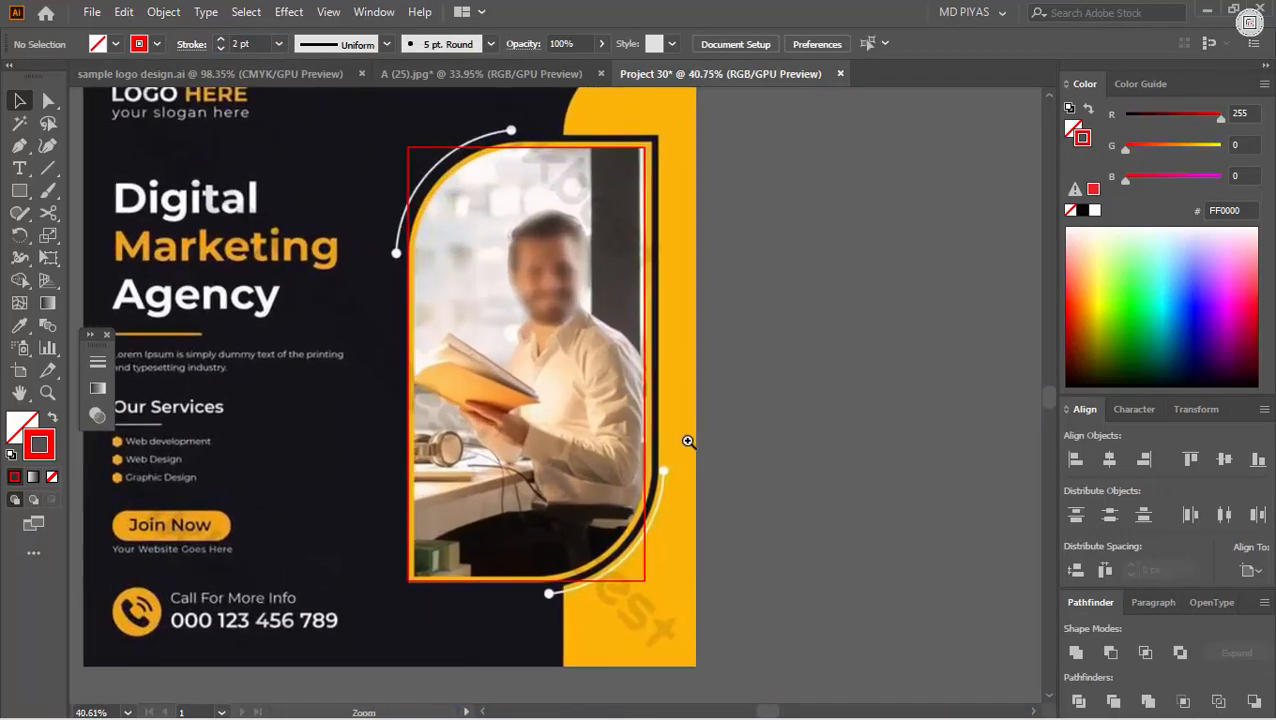
{"action": "left_click_drag", "start_coordinate": [610, 416], "coordinate": [609, 348]}
{"action": "left_click_drag", "start_coordinate": [609, 348], "coordinate": [617, 328]}
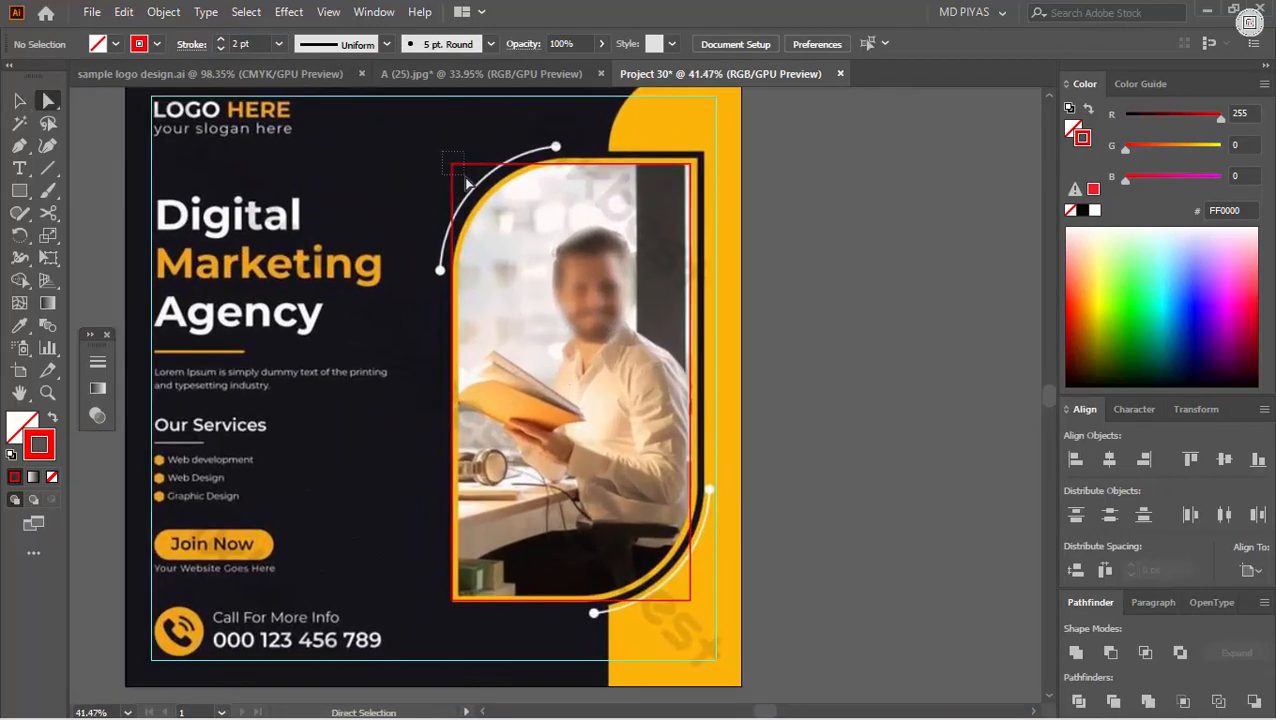
{"action": "left_click_drag", "start_coordinate": [466, 183], "coordinate": [698, 617]}
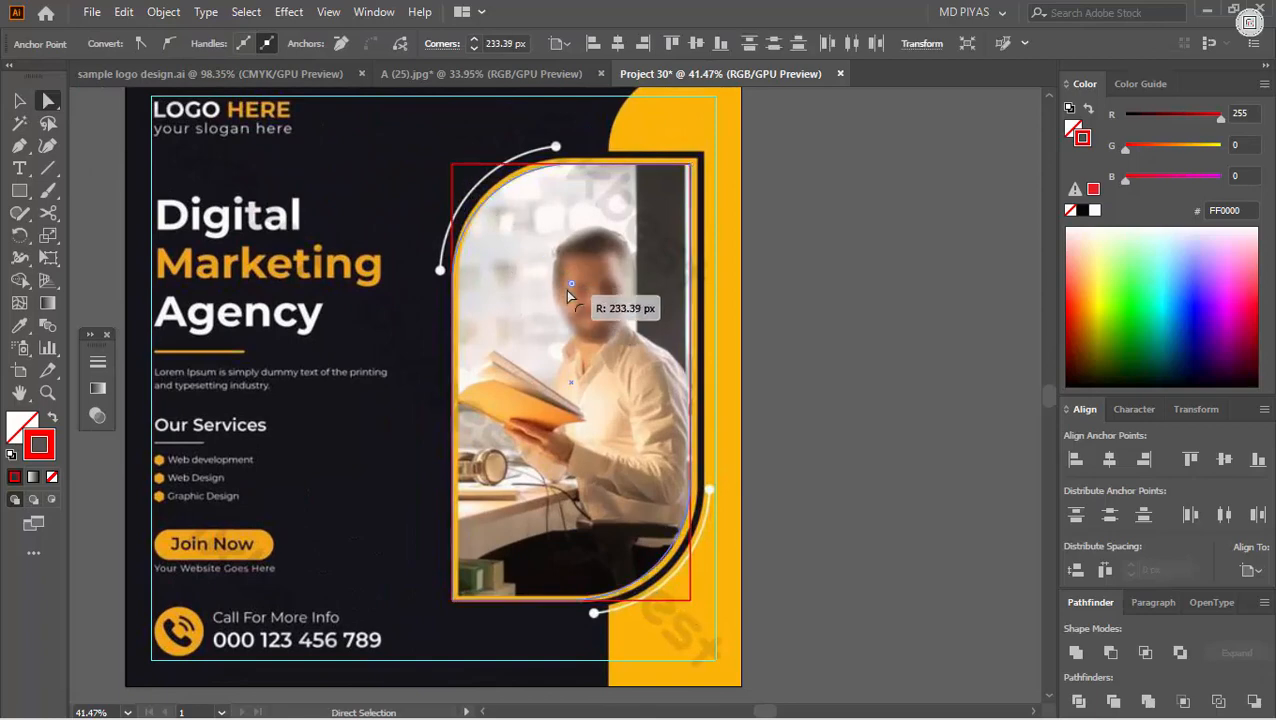
{"action": "left_click_drag", "start_coordinate": [558, 288], "coordinate": [560, 285]}
{"action": "key", "text": "v"}
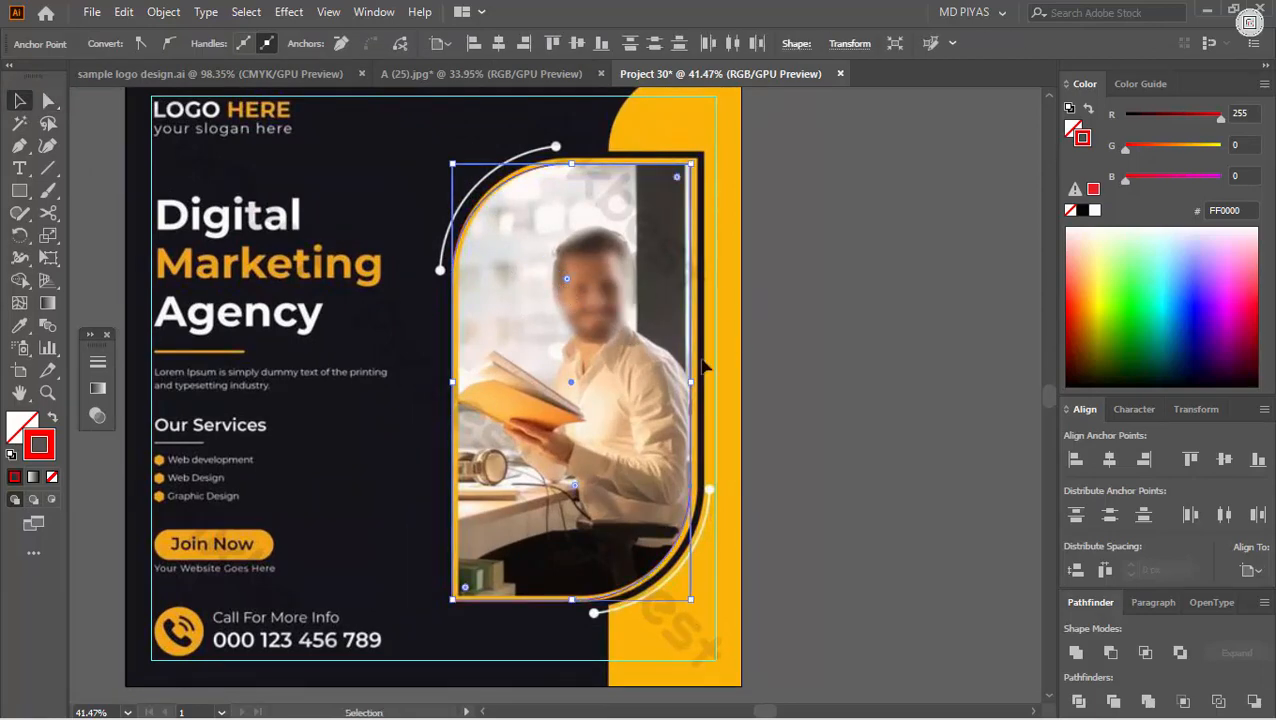
Step: Set the photo-frame rectangle's stroke weight to 9 pt and align the stroke to the outside of the path
{"action": "left_click_drag", "start_coordinate": [691, 386], "coordinate": [300, 380]}
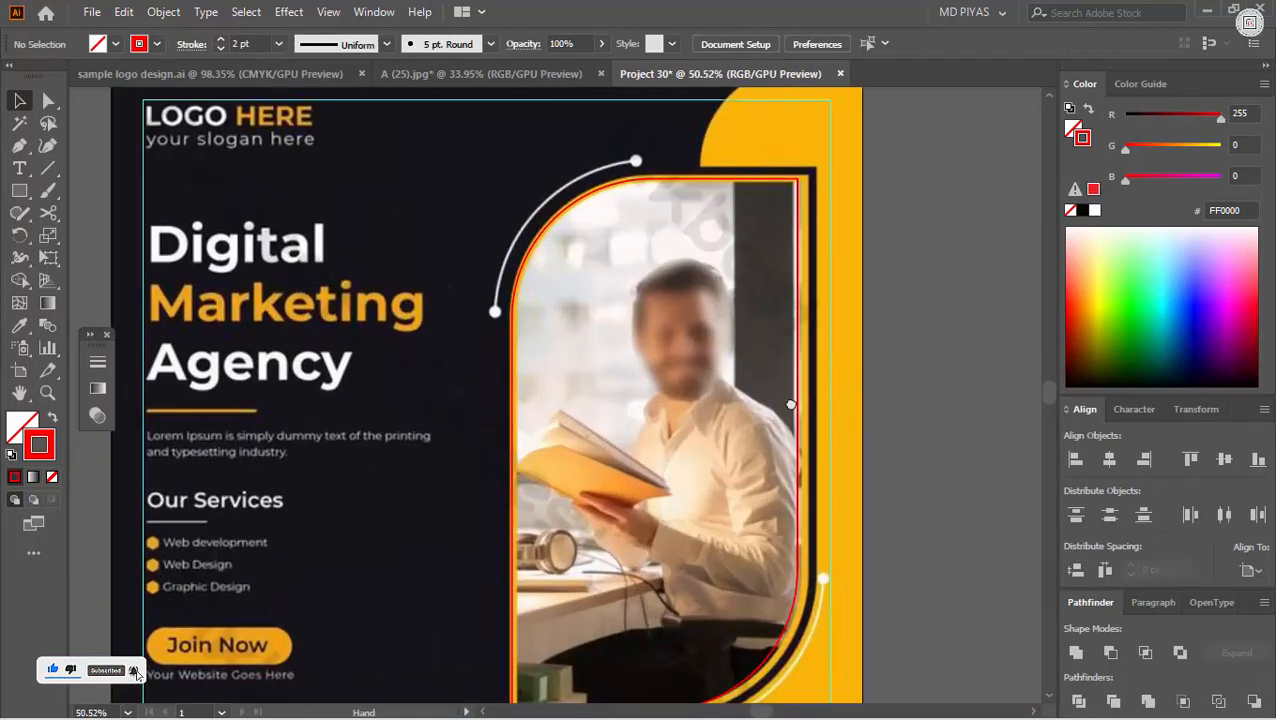
{"action": "left_click_drag", "start_coordinate": [790, 404], "coordinate": [770, 366]}
{"action": "left_click_drag", "start_coordinate": [769, 356], "coordinate": [820, 359]}
{"action": "left_click", "coordinate": [785, 359]}
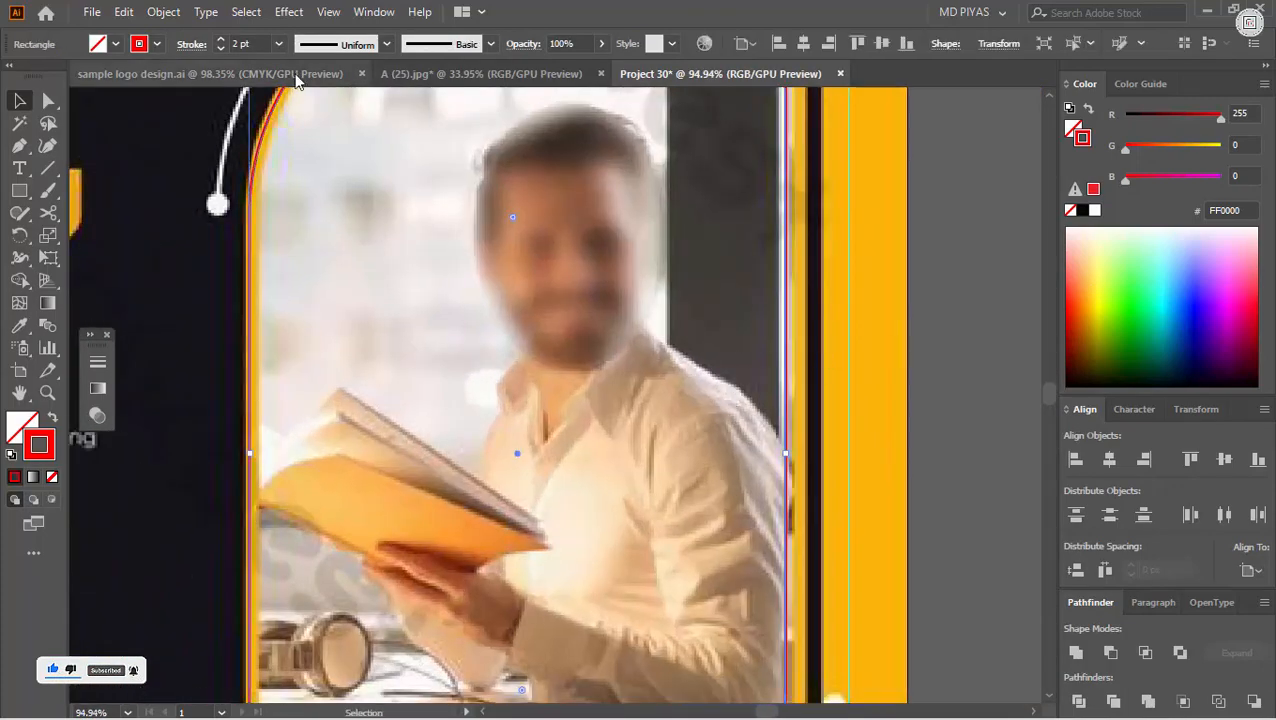
{"action": "left_click", "coordinate": [259, 44]}
{"action": "scroll", "coordinate": [259, 44], "scroll_direction": "up", "scroll_amount": 7}
{"action": "left_click", "coordinate": [195, 45]}
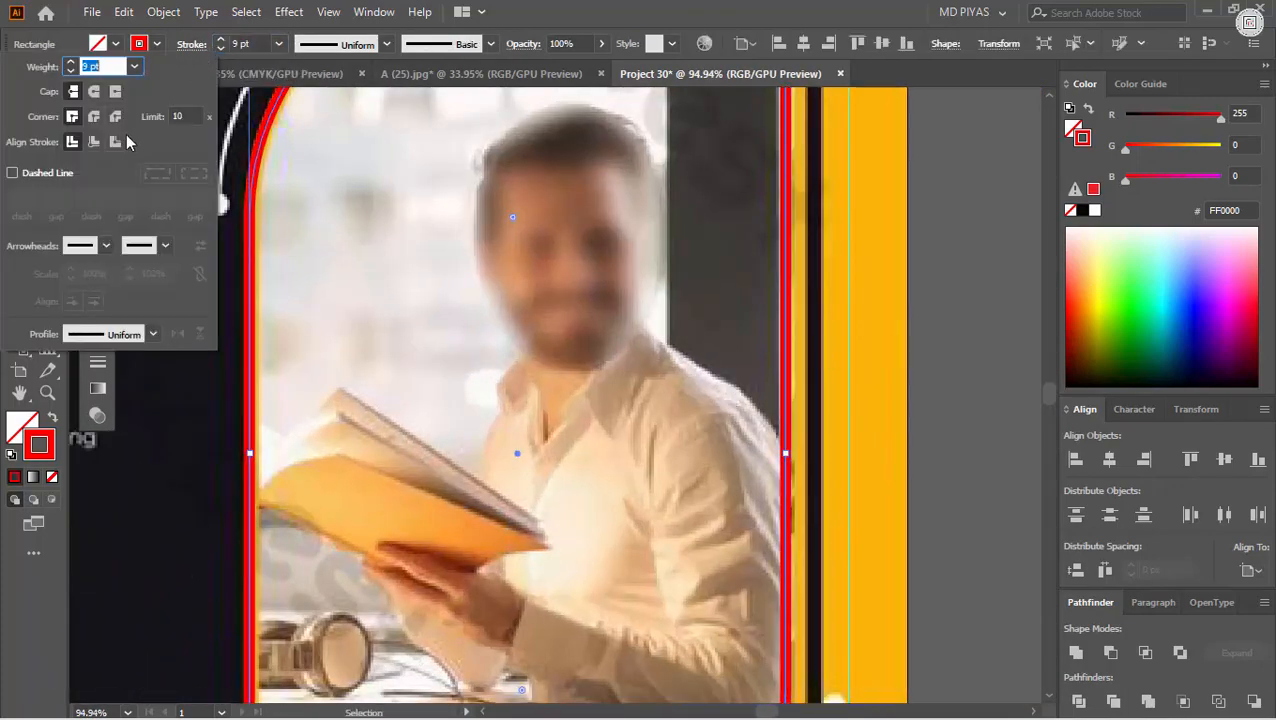
{"action": "left_click", "coordinate": [129, 138]}
{"action": "left_click", "coordinate": [400, 218]}
Step: Create an outward Offset Path copy of the photo frame, about 30 px away with miter joins, to follow the reference's white arcs
{"action": "left_click", "coordinate": [676, 349]}
{"action": "left_click_drag", "start_coordinate": [690, 344], "coordinate": [648, 383]}
{"action": "left_click_drag", "start_coordinate": [629, 234], "coordinate": [808, 311]}
{"action": "left_click", "coordinate": [158, 14]}
{"action": "mouse_move", "coordinate": [330, 476]}
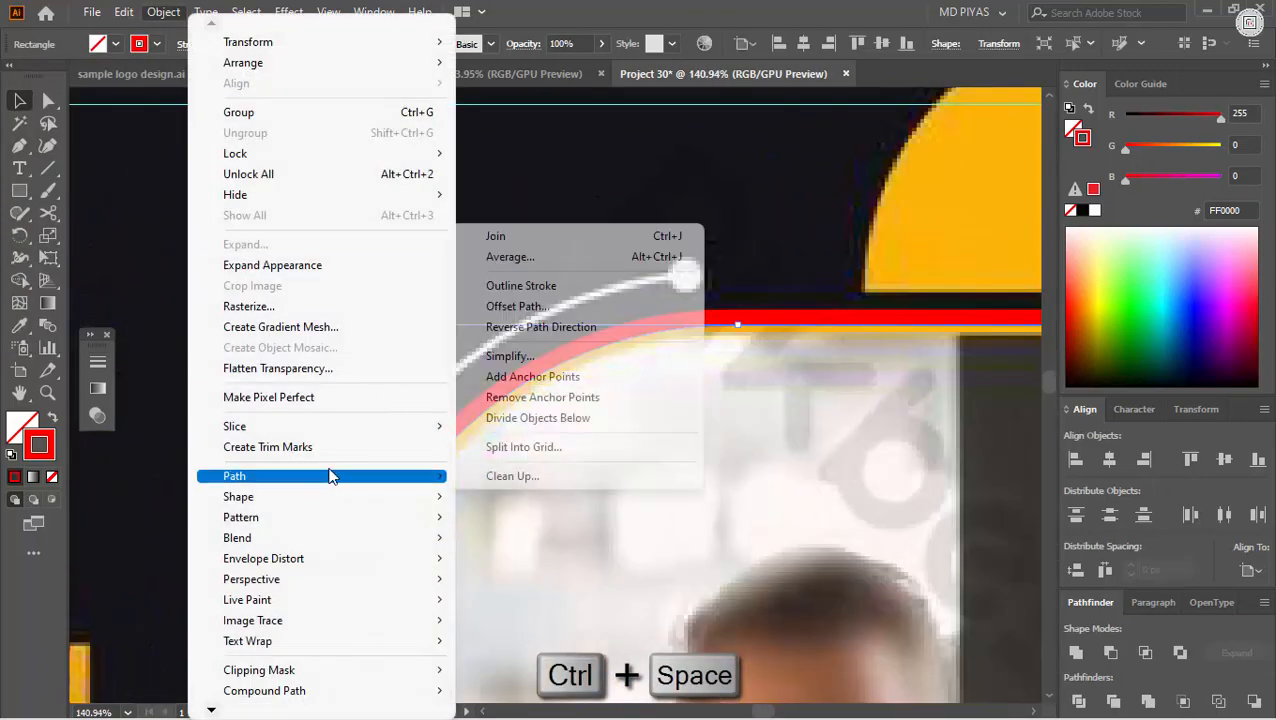
{"action": "left_click", "coordinate": [530, 306]}
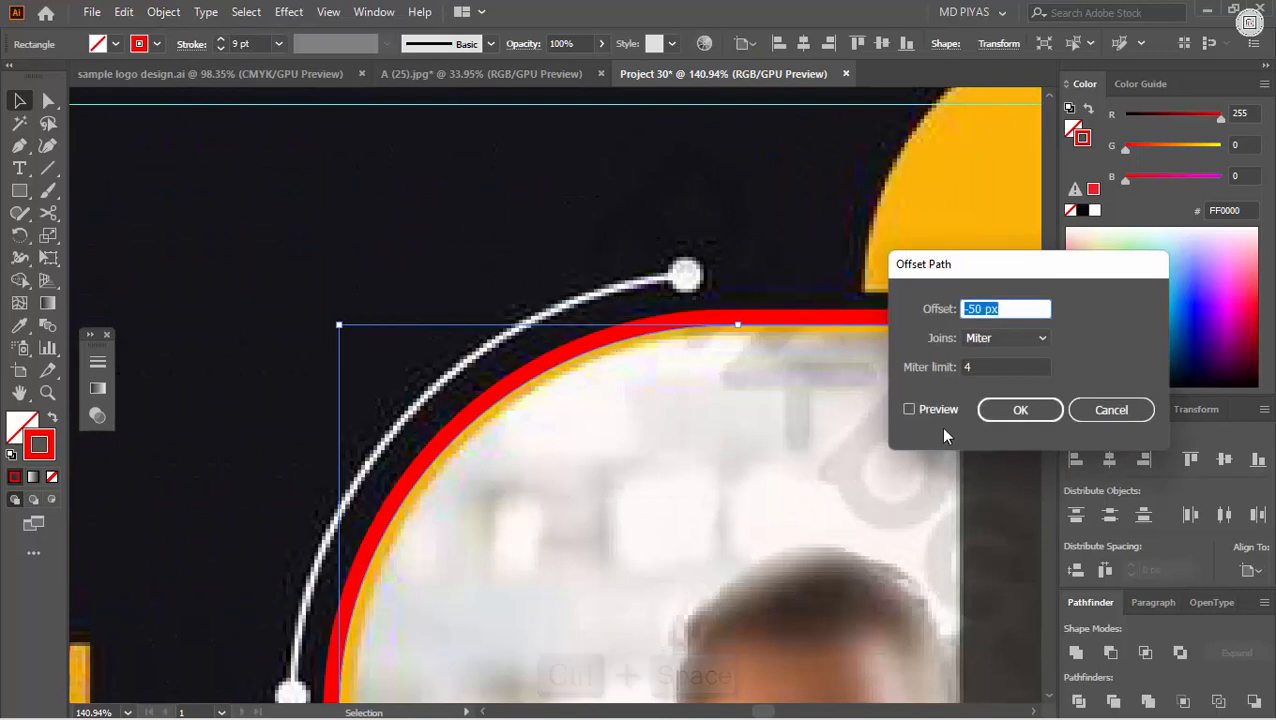
{"action": "type", "text": "-50"}
{"action": "left_click", "coordinate": [925, 407]}
{"action": "left_click_drag", "start_coordinate": [1006, 308], "coordinate": [925, 320]}
{"action": "type", "text": "0"}
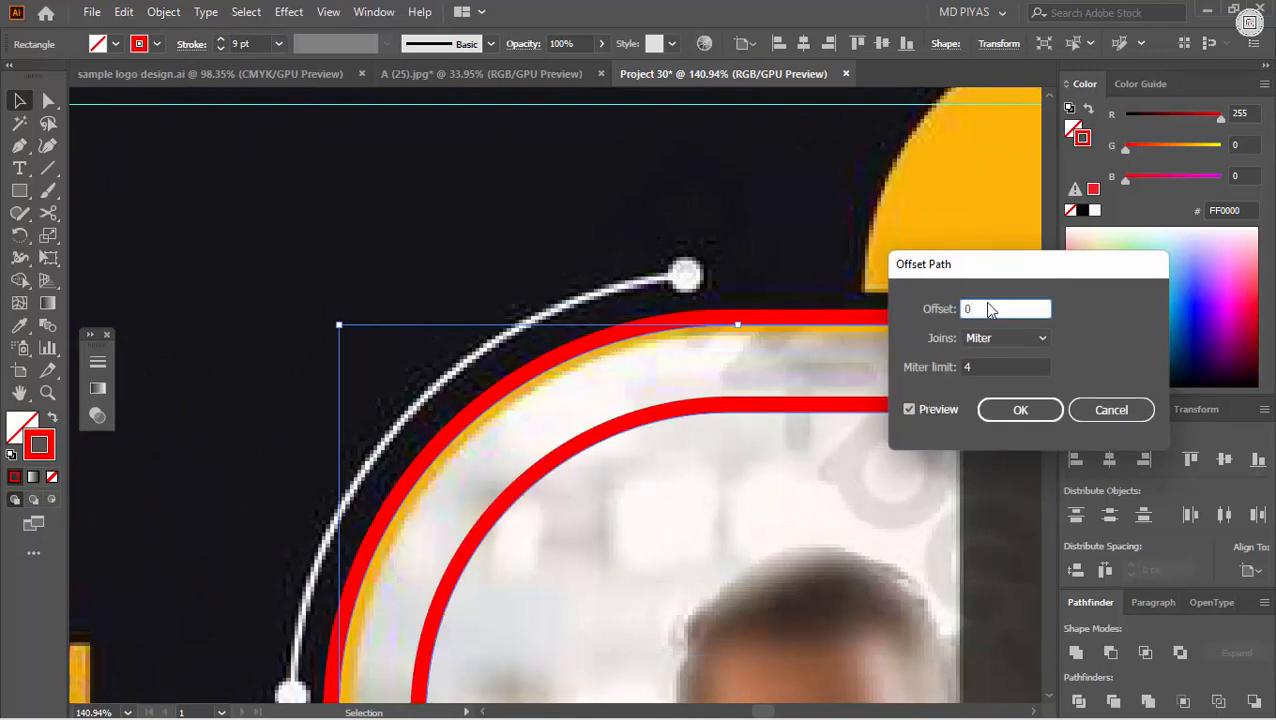
{"action": "scroll", "coordinate": [986, 305], "scroll_direction": "up", "scroll_amount": 11}
{"action": "scroll", "coordinate": [986, 305], "scroll_direction": "up", "scroll_amount": 18}
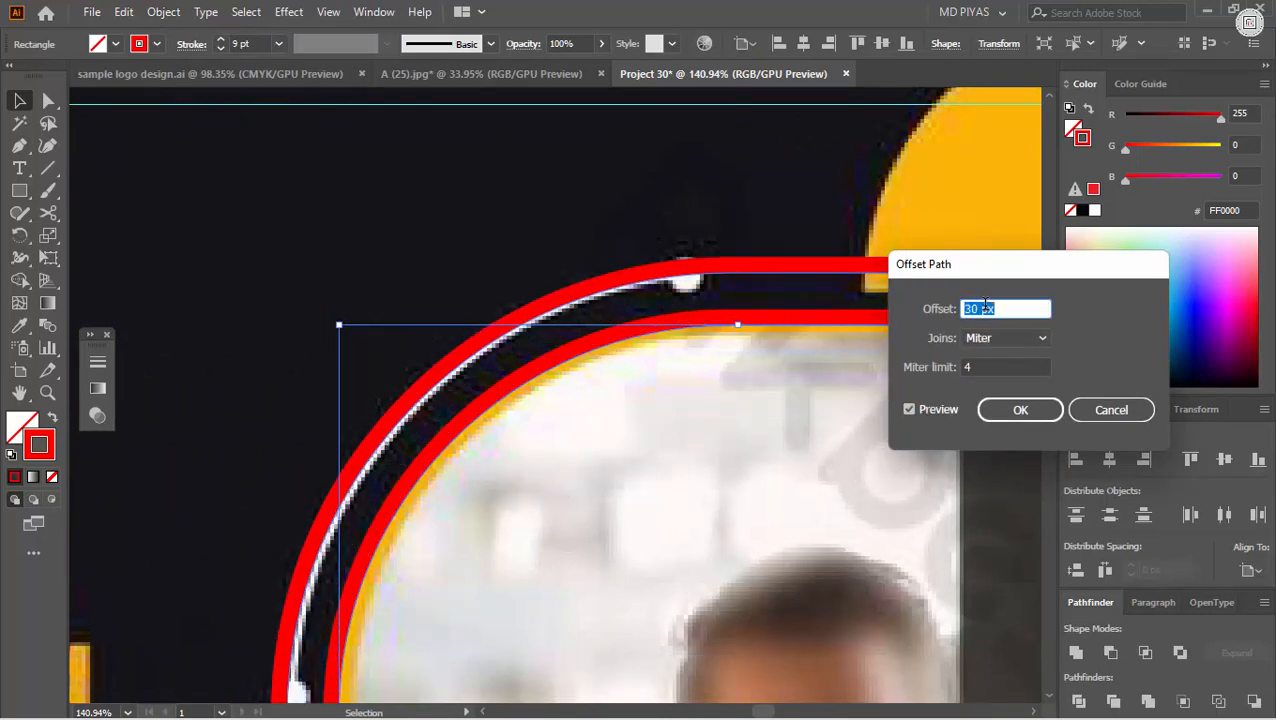
{"action": "left_click", "coordinate": [1018, 411]}
Step: Align the offset path's stroke to its centre and set the stroke weight to 6 pt
{"action": "left_click", "coordinate": [199, 46]}
{"action": "left_click", "coordinate": [71, 141]}
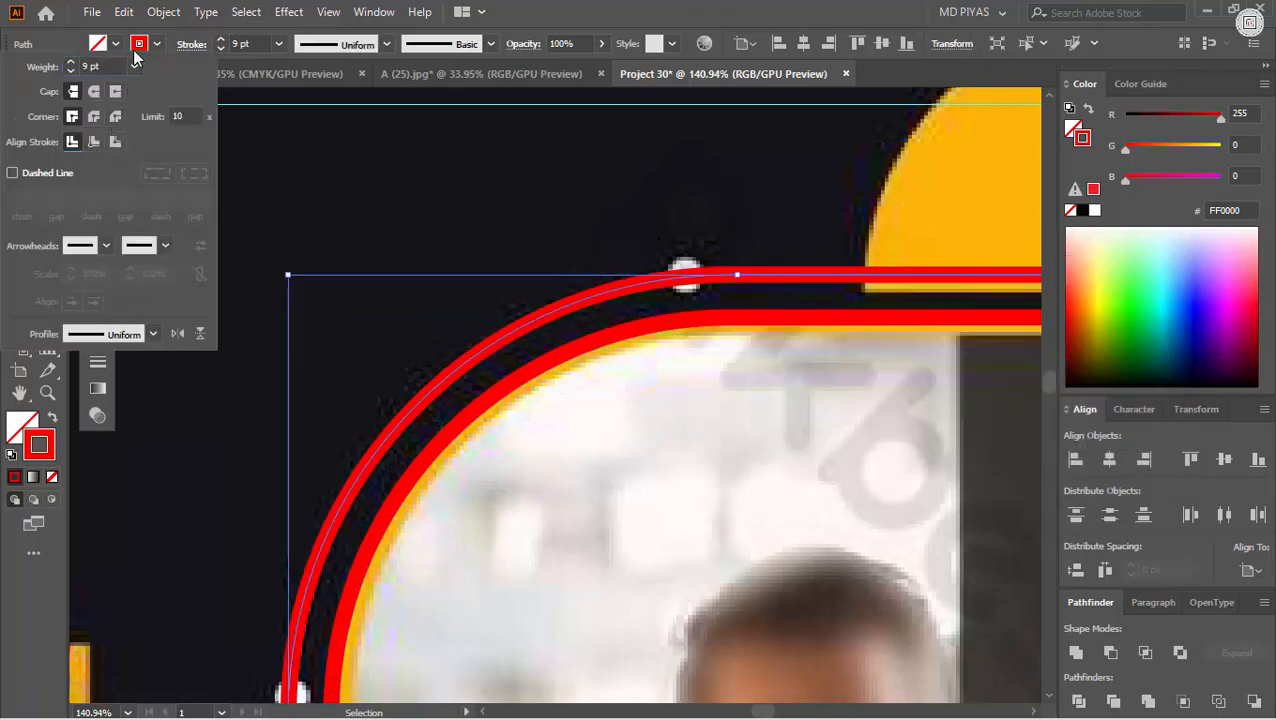
{"action": "left_click", "coordinate": [191, 43]}
{"action": "scroll", "coordinate": [256, 43], "scroll_direction": "down", "scroll_amount": 6}
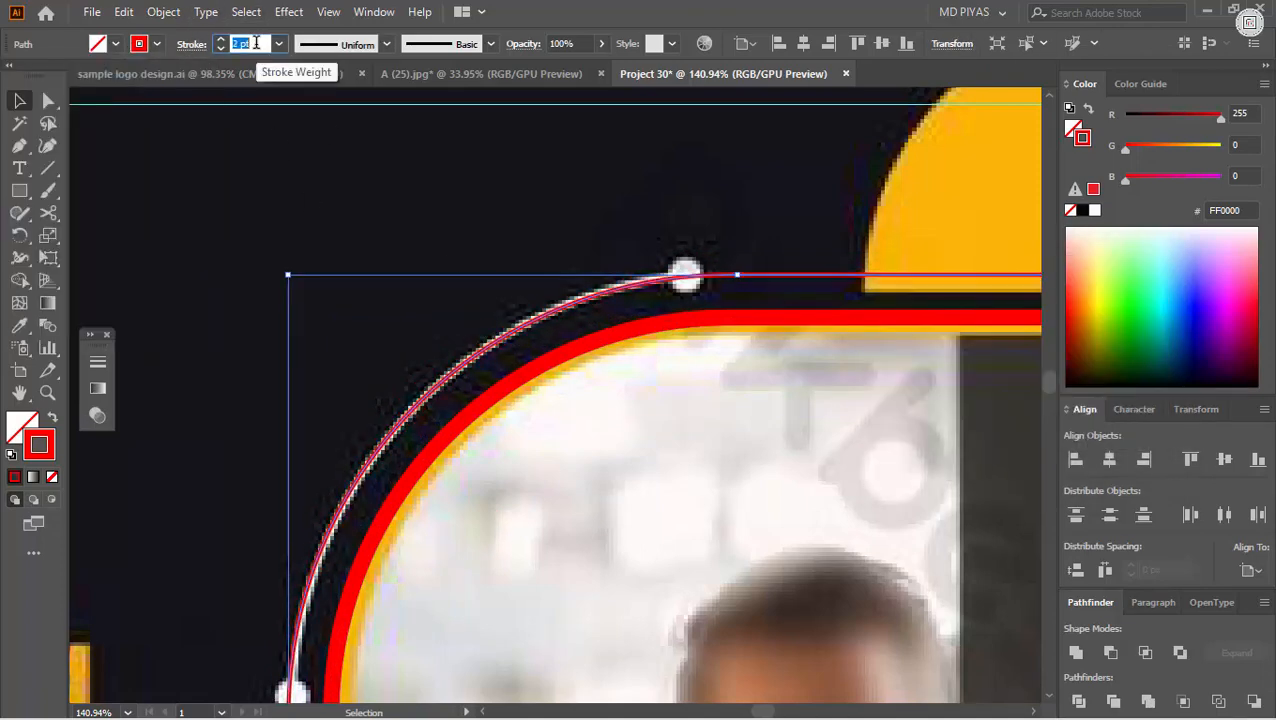
{"action": "scroll", "coordinate": [256, 43], "scroll_direction": "up", "scroll_amount": 4}
{"action": "left_click", "coordinate": [335, 188]}
Step: Cut the offset path with Scissors at the two white end dots of the reference's upper-left arc
{"action": "key", "text": "ctrl+space"}
{"action": "left_click_drag", "start_coordinate": [664, 309], "coordinate": [420, 309]}
{"action": "left_click_drag", "start_coordinate": [650, 520], "coordinate": [1043, 366]}
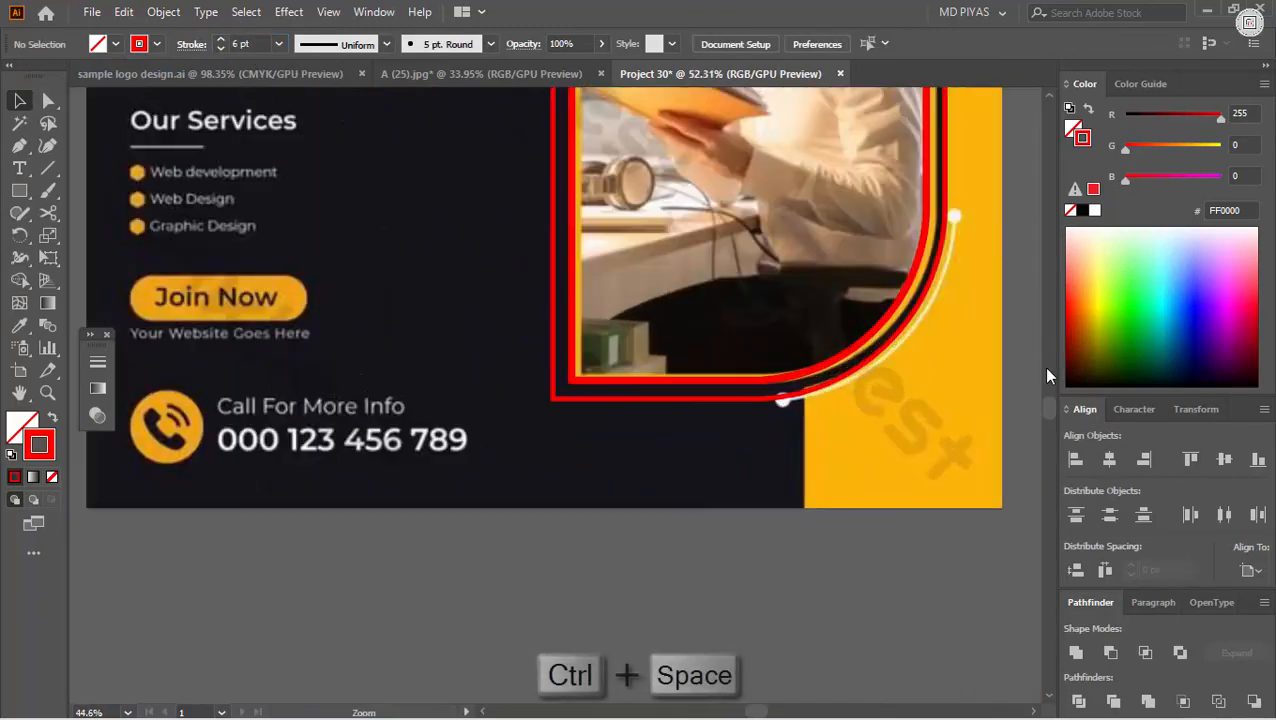
{"action": "left_click_drag", "start_coordinate": [946, 366], "coordinate": [755, 433]}
{"action": "left_click_drag", "start_coordinate": [714, 324], "coordinate": [553, 268]}
{"action": "left_click_drag", "start_coordinate": [430, 110], "coordinate": [387, 386]}
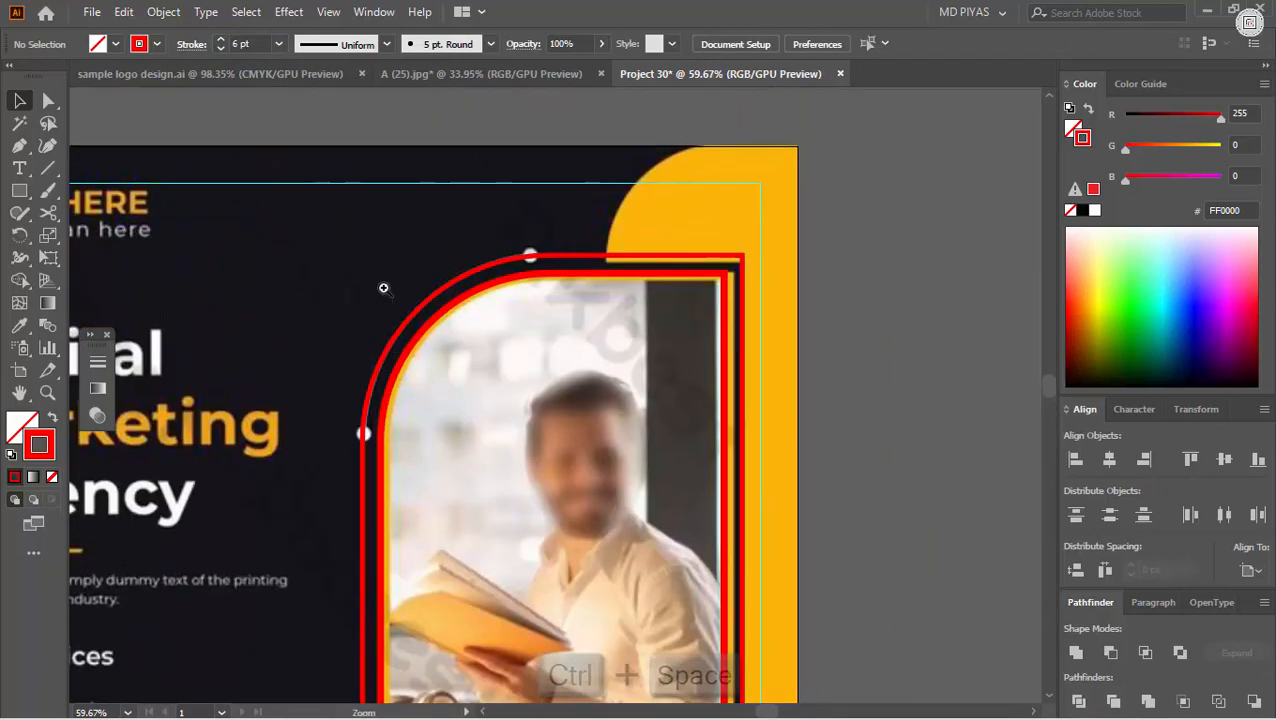
{"action": "left_click_drag", "start_coordinate": [384, 290], "coordinate": [368, 443]}
{"action": "left_click", "coordinate": [343, 468]}
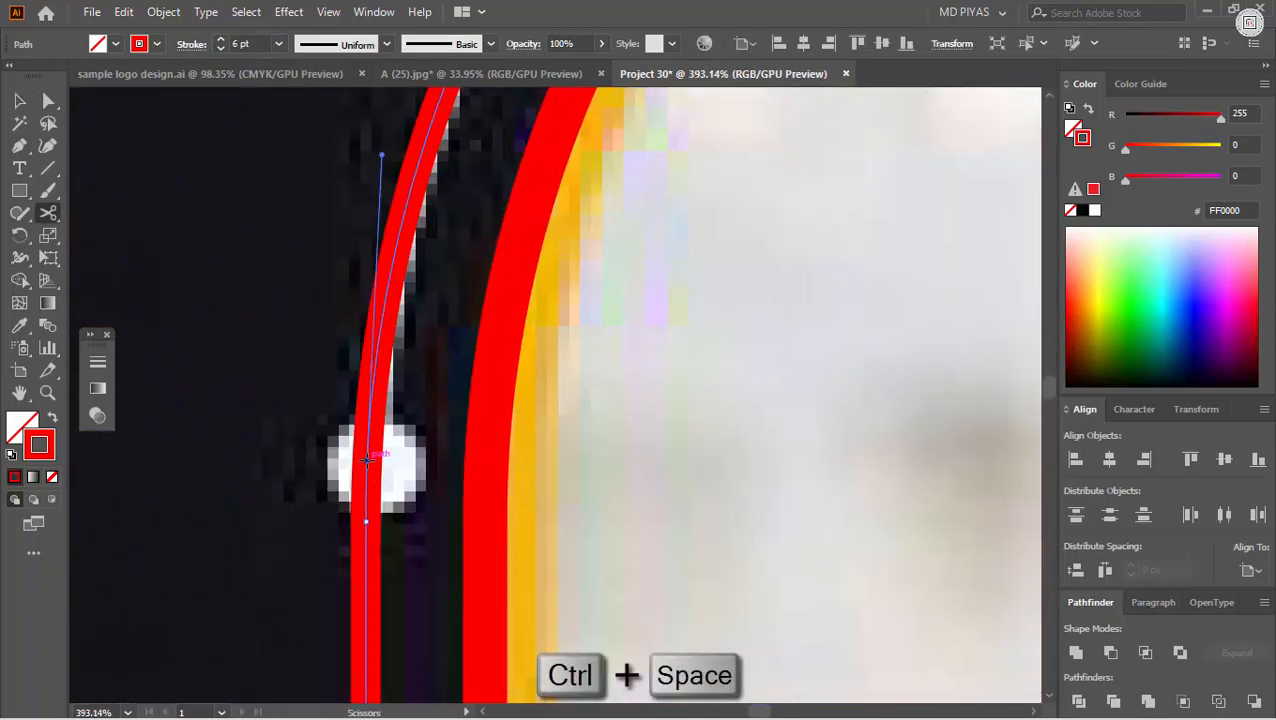
{"action": "left_click", "coordinate": [367, 460]}
{"action": "left_click_drag", "start_coordinate": [476, 449], "coordinate": [205, 505]}
{"action": "left_click_drag", "start_coordinate": [605, 118], "coordinate": [700, 160]}
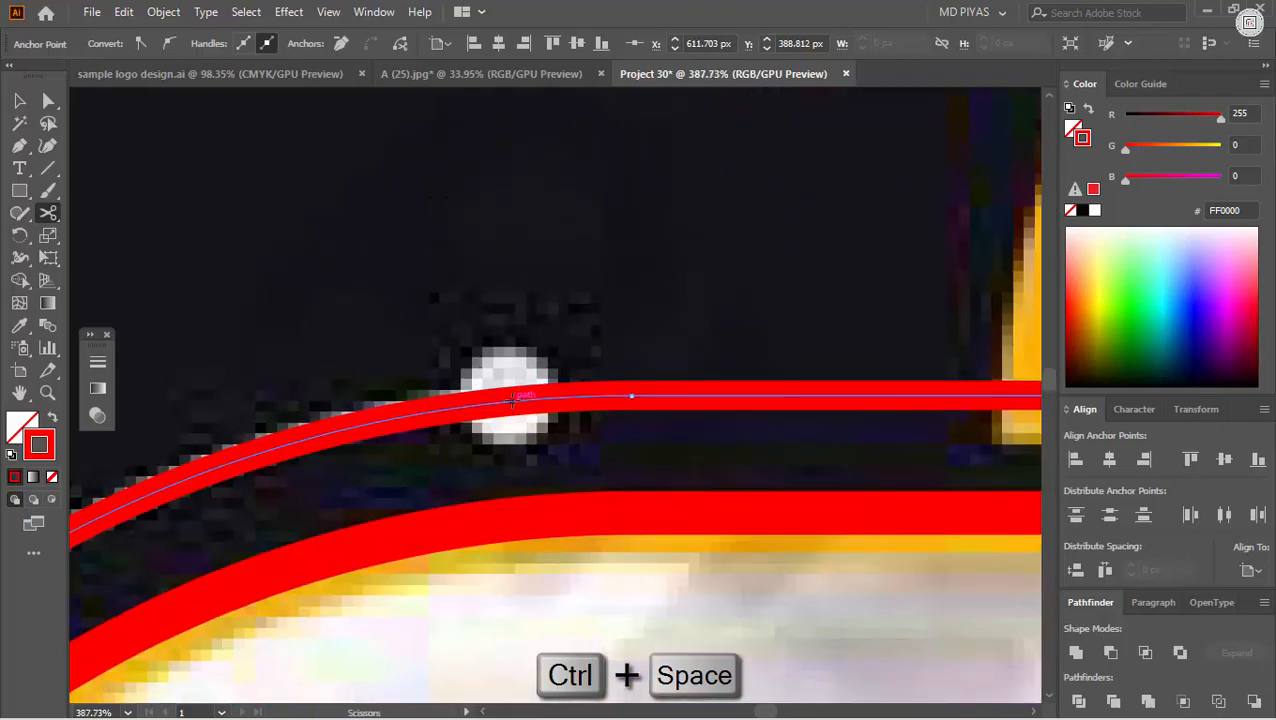
{"action": "left_click", "coordinate": [512, 400]}
Step: Cut the offset path with Scissors beside the two white end dots of the reference's lower-right arc
{"action": "left_click_drag", "start_coordinate": [577, 378], "coordinate": [150, 420]}
{"action": "left_click_drag", "start_coordinate": [712, 385], "coordinate": [826, 372]}
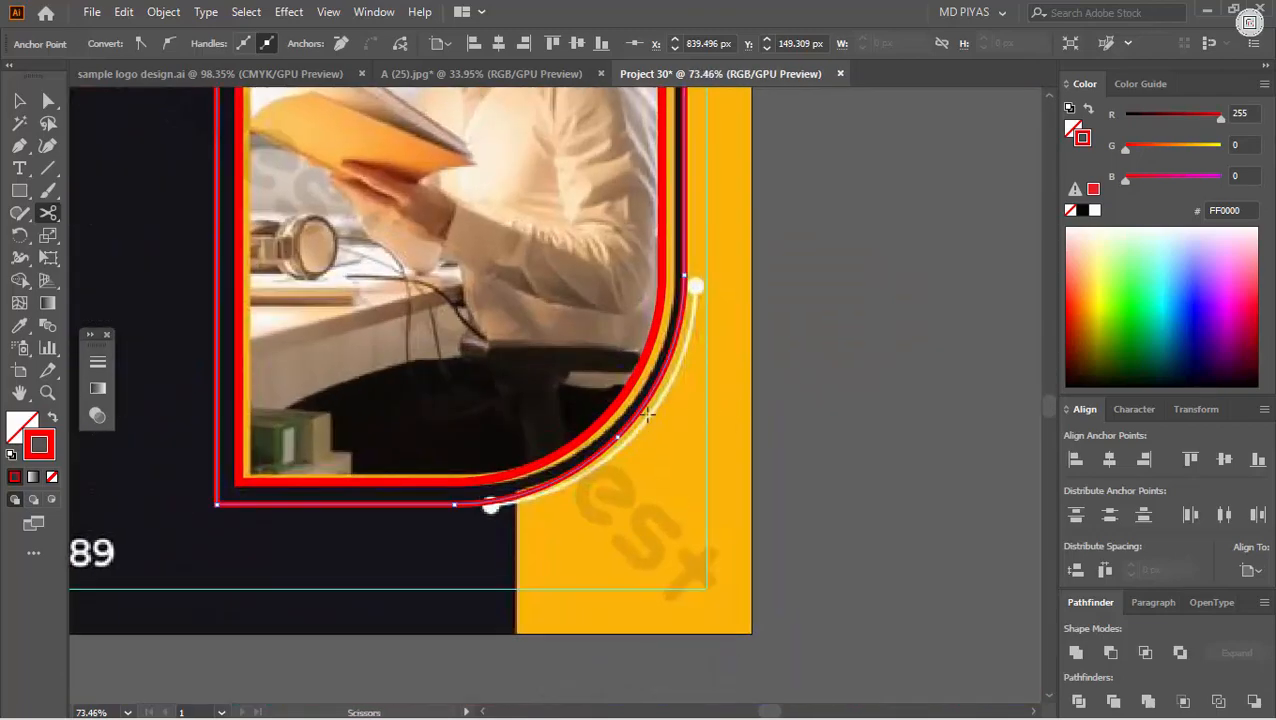
{"action": "left_click_drag", "start_coordinate": [537, 499], "coordinate": [706, 475]}
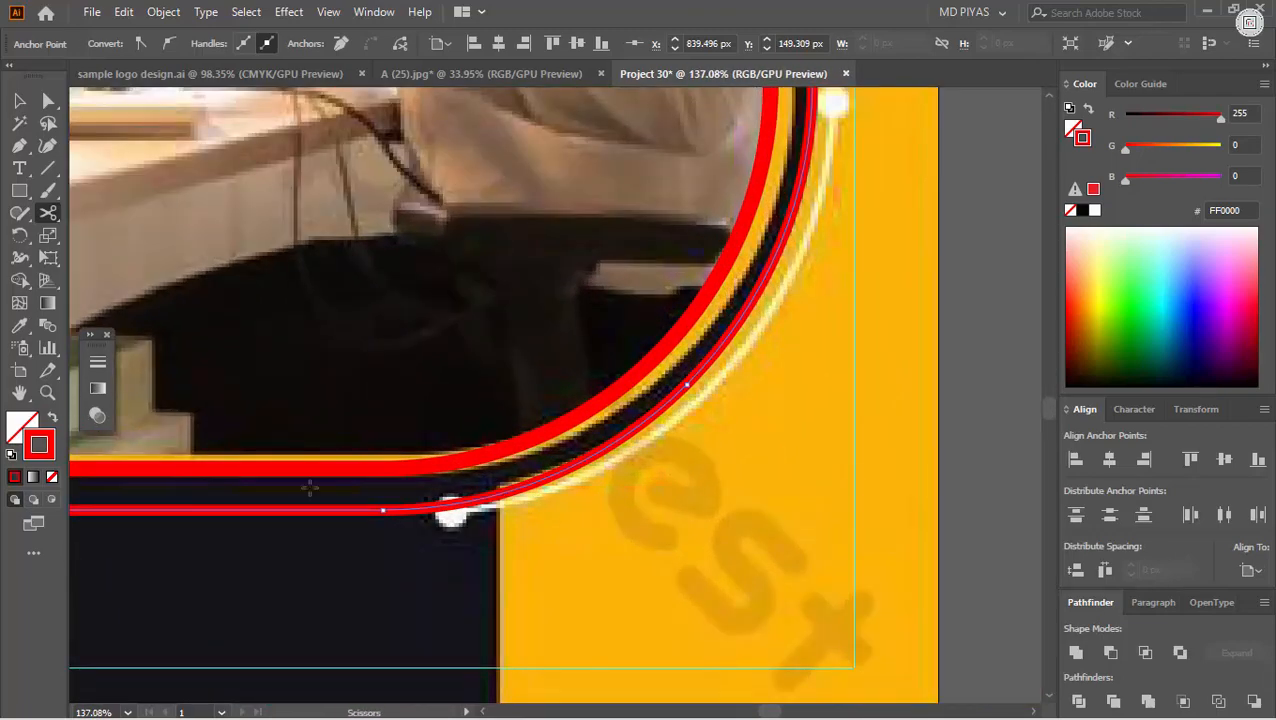
{"action": "scroll", "coordinate": [755, 268], "scroll_direction": "up", "scroll_amount": 5}
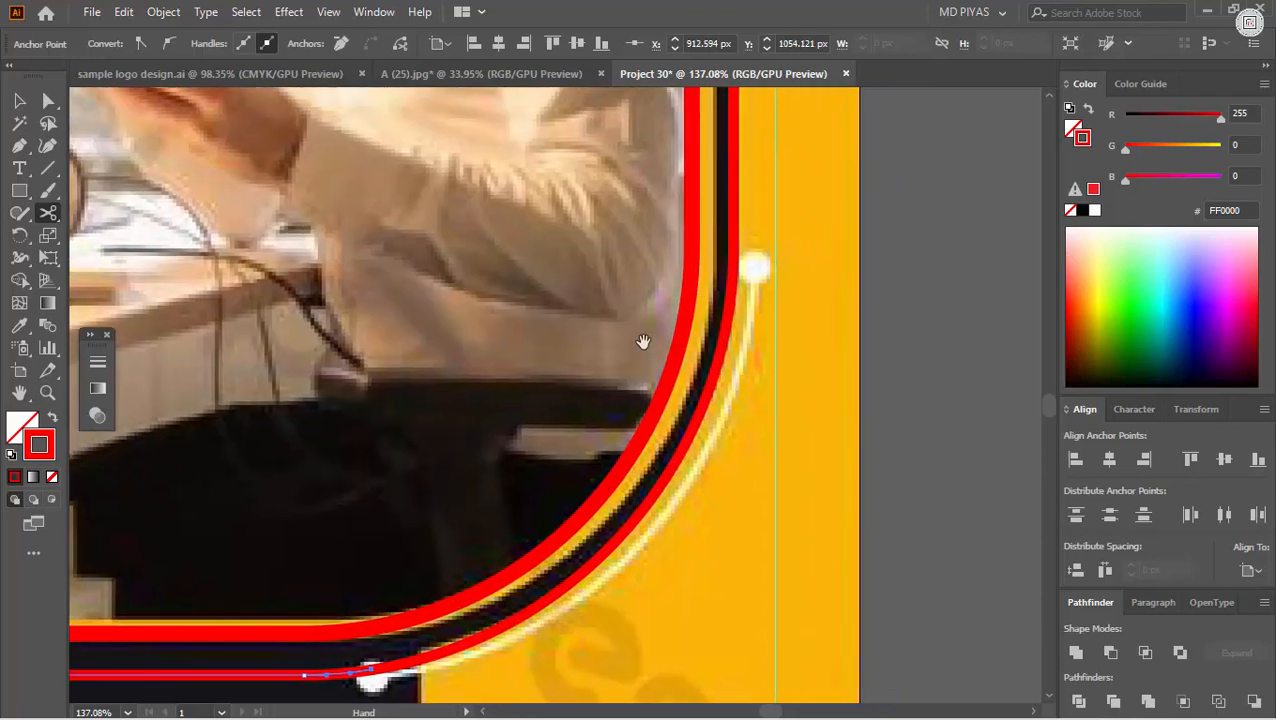
{"action": "left_click_drag", "start_coordinate": [702, 374], "coordinate": [585, 374]}
Step: Delete the two cut-off pieces of the offset path, keeping only the upper-left and lower-right arcs
{"action": "key", "text": "v"}
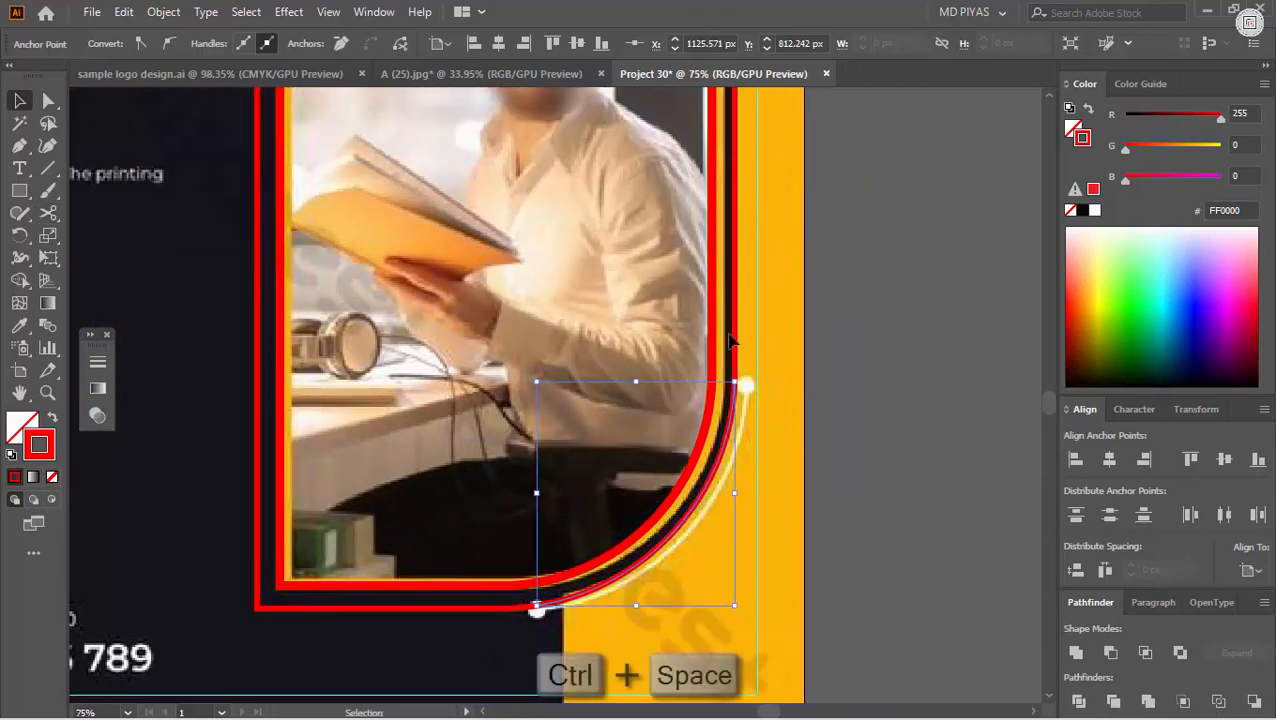
{"action": "left_click", "coordinate": [735, 333]}
{"action": "key", "text": "Delete"}
{"action": "left_click", "coordinate": [256, 388]}
{"action": "key", "text": "Delete"}
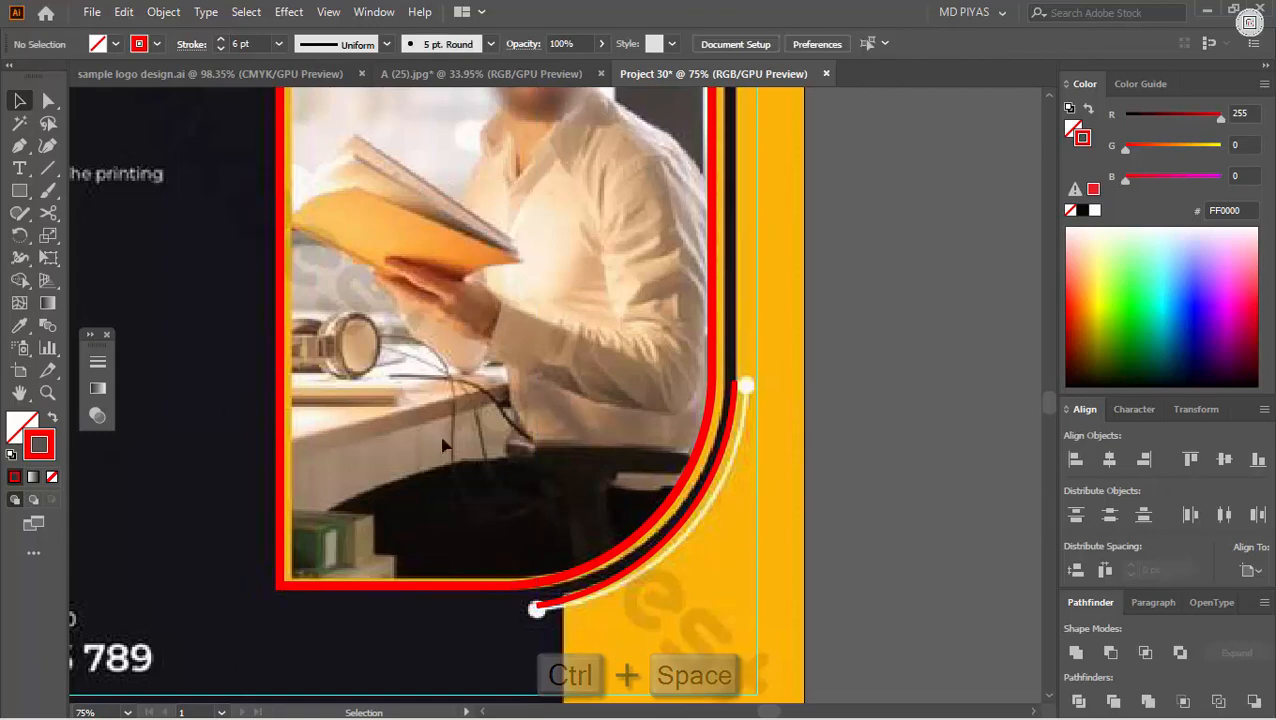
Step: Draw a circle about 20.5 px wide over the white dot at the upper-left arc's upper end, with red fill and no stroke
{"action": "left_click_drag", "start_coordinate": [657, 490], "coordinate": [390, 470]}
{"action": "left_click_drag", "start_coordinate": [600, 309], "coordinate": [850, 330]}
{"action": "left_click_drag", "start_coordinate": [662, 487], "coordinate": [749, 302]}
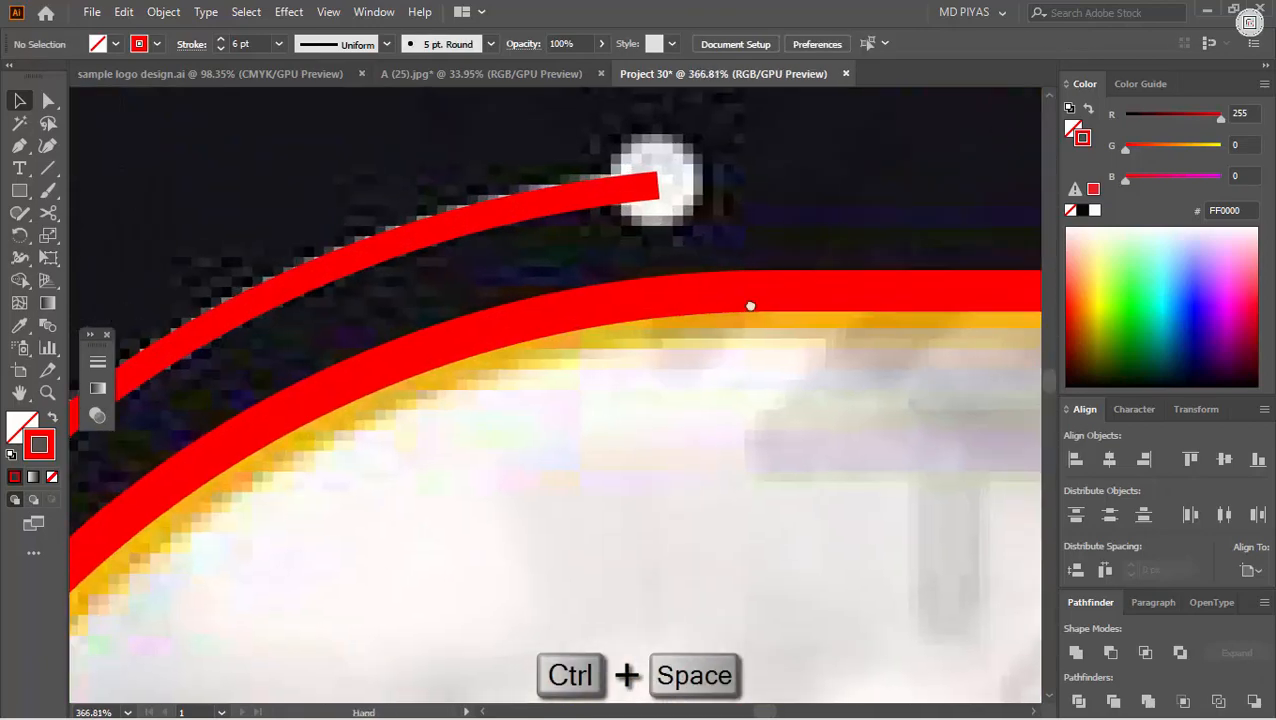
{"action": "left_click_drag", "start_coordinate": [27, 192], "coordinate": [72, 229]}
{"action": "left_click", "coordinate": [578, 298]}
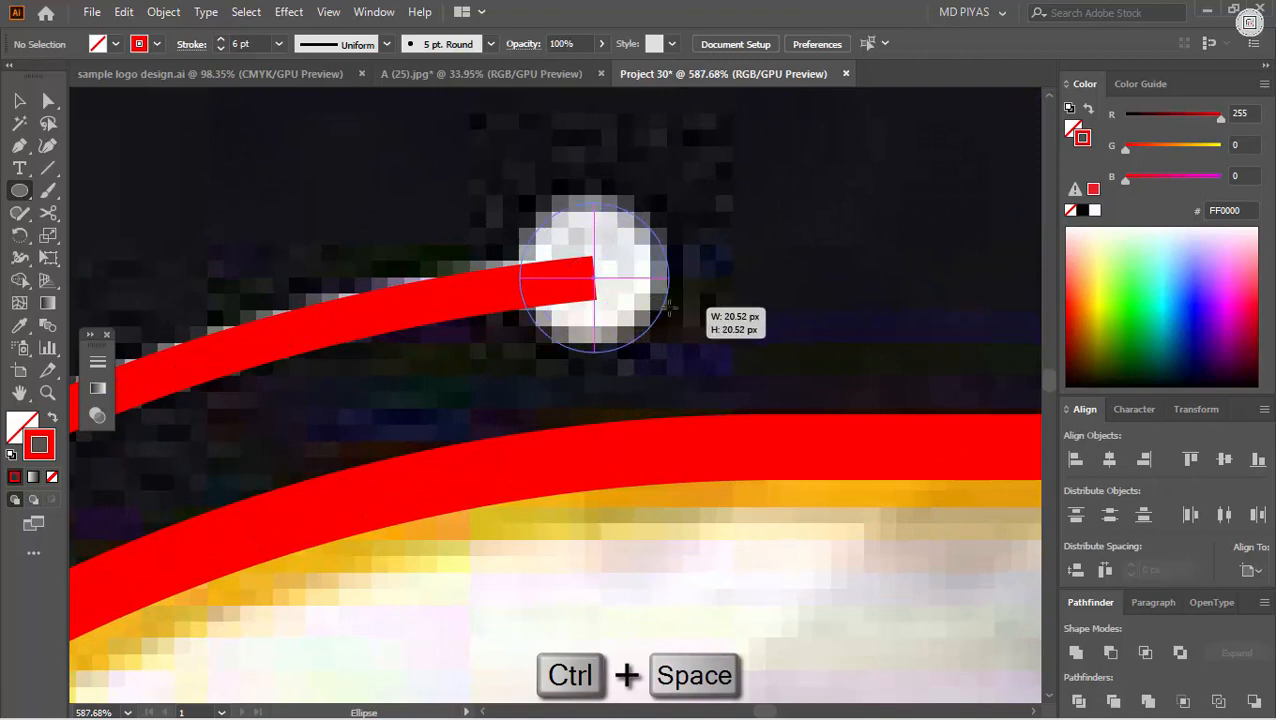
{"action": "mouse_move", "coordinate": [668, 312]}
{"action": "left_mouse_down"}
{"action": "mouse_move", "coordinate": [672, 300]}
{"action": "mouse_move", "coordinate": [668, 318]}
{"action": "left_mouse_up"}
{"action": "key", "text": "shift+x"}
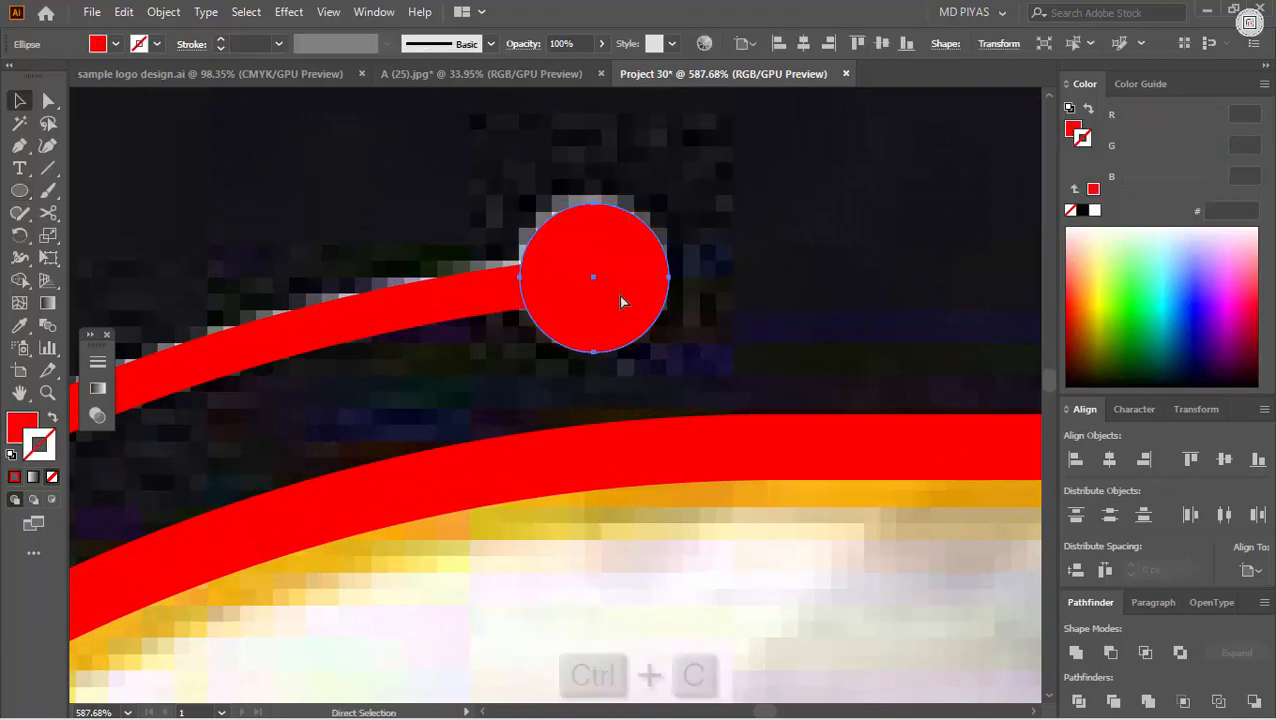
Step: Paste a copy of the red circle at the upper-left arc's lower end and centre it on the path's endpoint in Outline view
{"action": "left_click", "coordinate": [775, 269]}
{"action": "left_click_drag", "start_coordinate": [772, 269], "coordinate": [353, 485]}
{"action": "left_click_drag", "start_coordinate": [570, 480], "coordinate": [880, 420]}
{"action": "left_click_drag", "start_coordinate": [508, 378], "coordinate": [640, 410]}
{"action": "key", "text": "ctrl+v"}
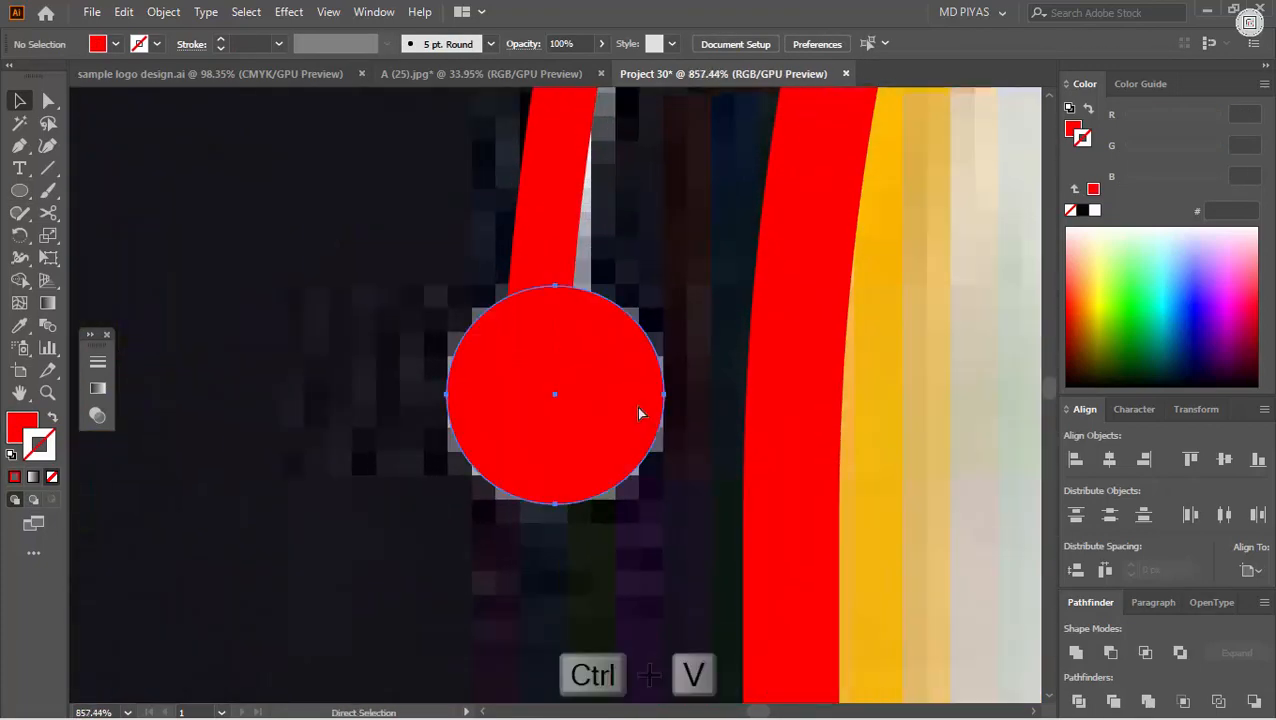
{"action": "left_click_drag", "start_coordinate": [488, 422], "coordinate": [580, 424]}
{"action": "key", "text": "ctrl+y"}
{"action": "left_click_drag", "start_coordinate": [121, 458], "coordinate": [442, 396]}
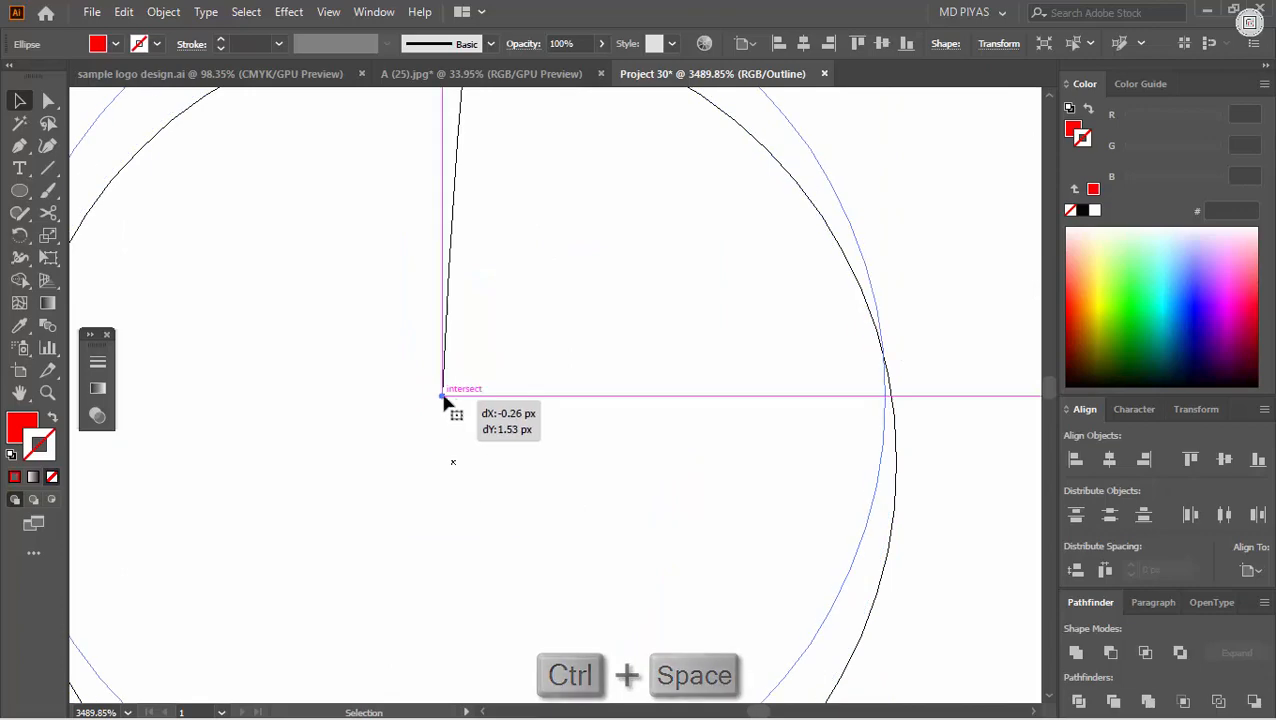
{"action": "left_click", "coordinate": [525, 406]}
{"action": "key", "text": "ctrl+y"}
Step: Expand the upper-left arc's stroke into a filled shape and select it together with its end circles
{"action": "left_click_drag", "start_coordinate": [657, 403], "coordinate": [499, 356]}
{"action": "left_click", "coordinate": [473, 530]}
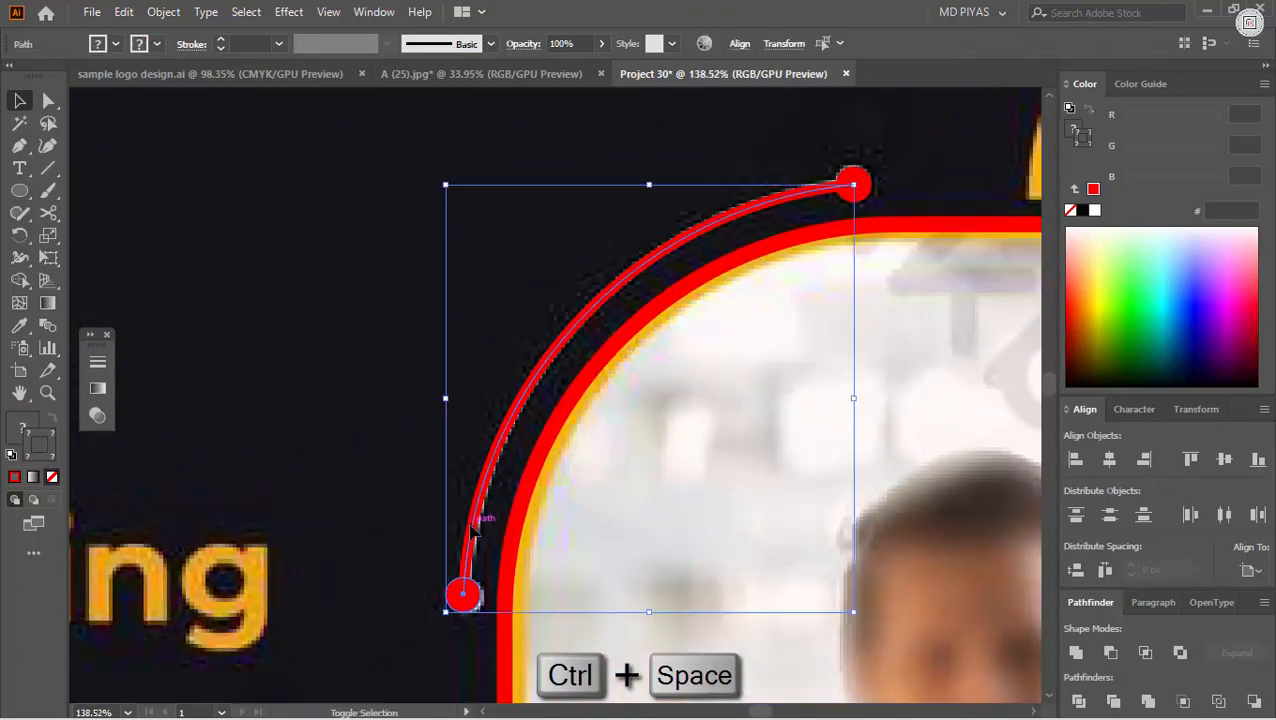
{"action": "left_click", "coordinate": [163, 12]}
{"action": "left_click", "coordinate": [273, 245]}
{"action": "left_click", "coordinate": [595, 465]}
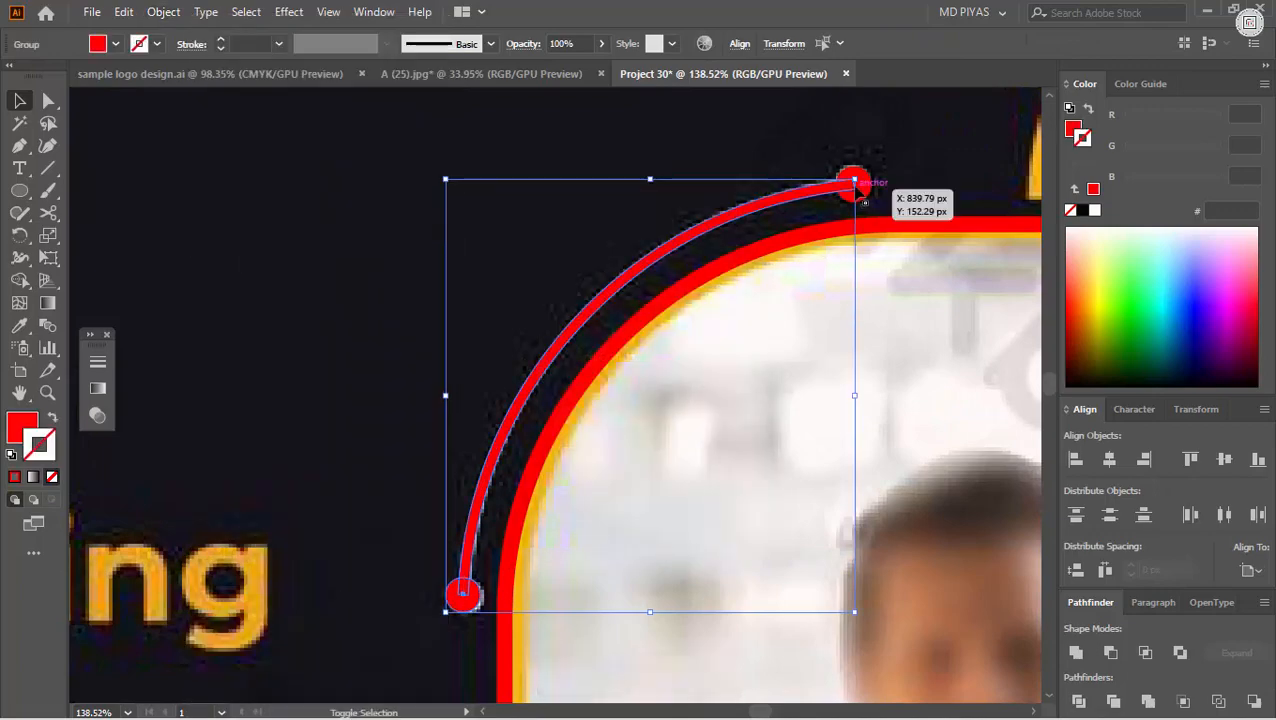
{"action": "left_click", "coordinate": [856, 181], "text": "shift"}
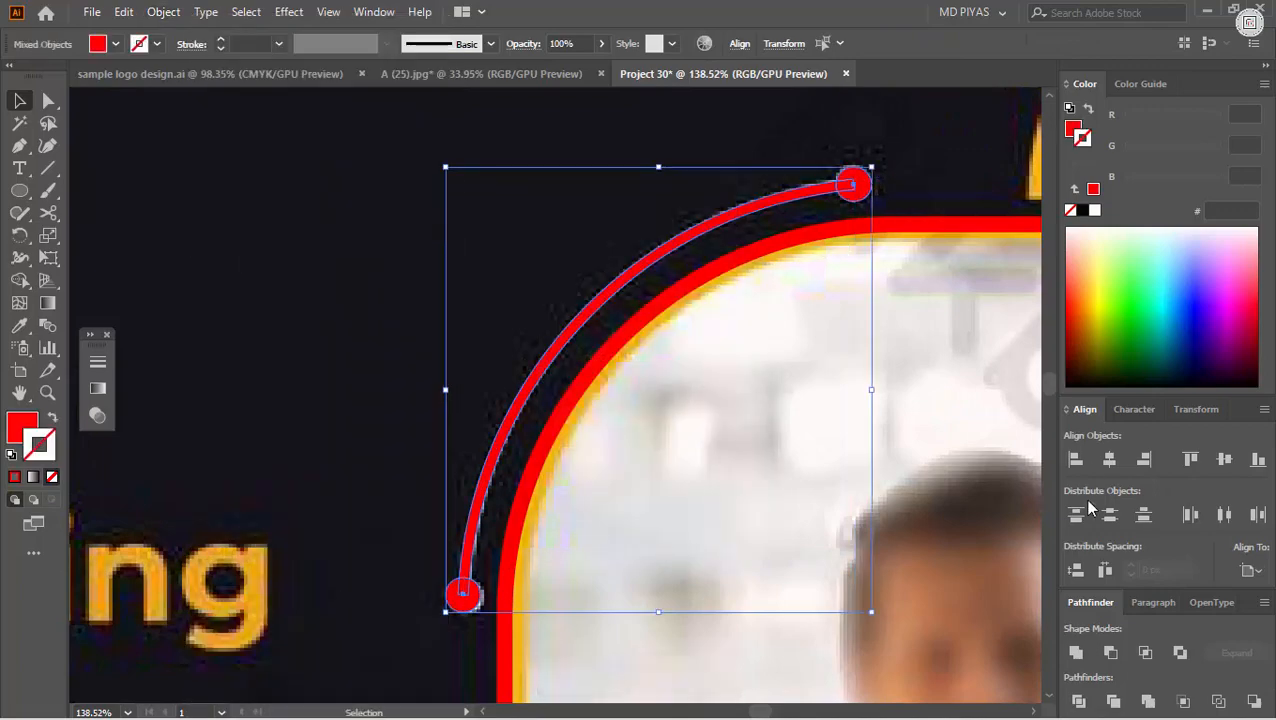
{"action": "left_click", "coordinate": [914, 155]}
Step: Paste a copy of the red circle at the lower-right arc's lower end and centre it on the path's endpoint
{"action": "left_click_drag", "start_coordinate": [914, 155], "coordinate": [364, 299]}
{"action": "left_click_drag", "start_coordinate": [522, 290], "coordinate": [680, 290]}
{"action": "left_click_drag", "start_coordinate": [530, 548], "coordinate": [570, 548]}
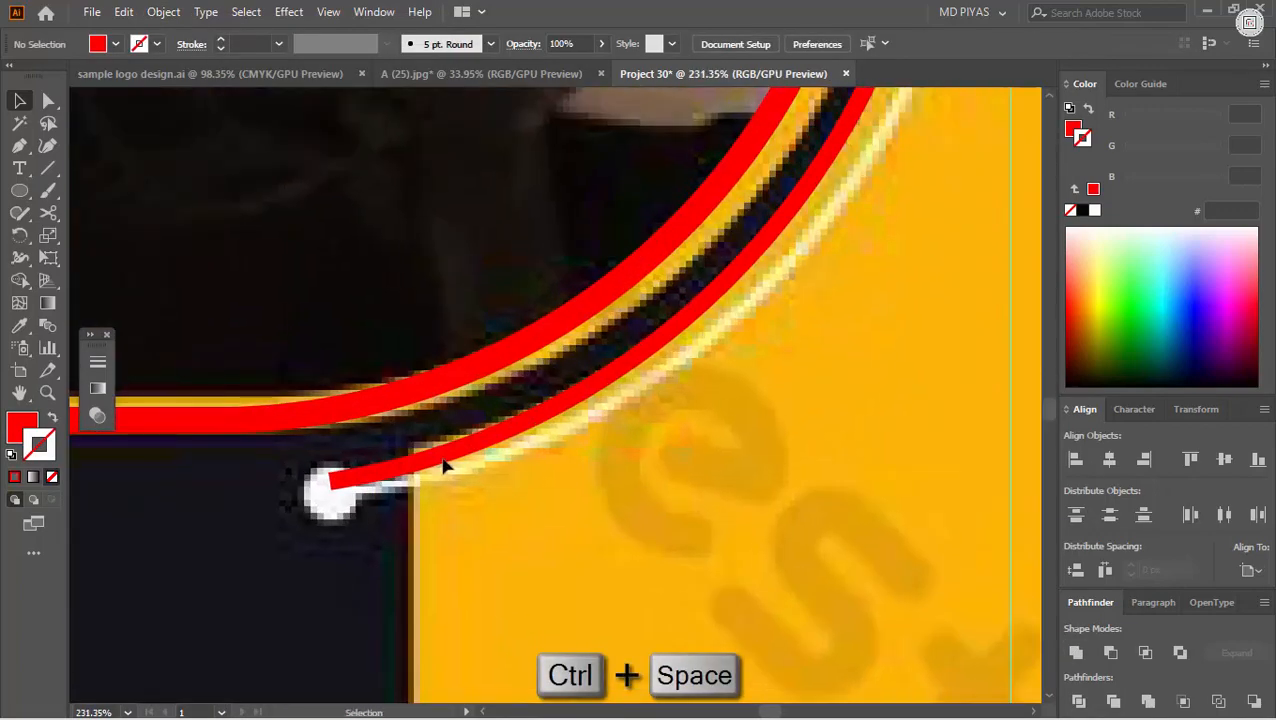
{"action": "left_click_drag", "start_coordinate": [300, 502], "coordinate": [267, 377]}
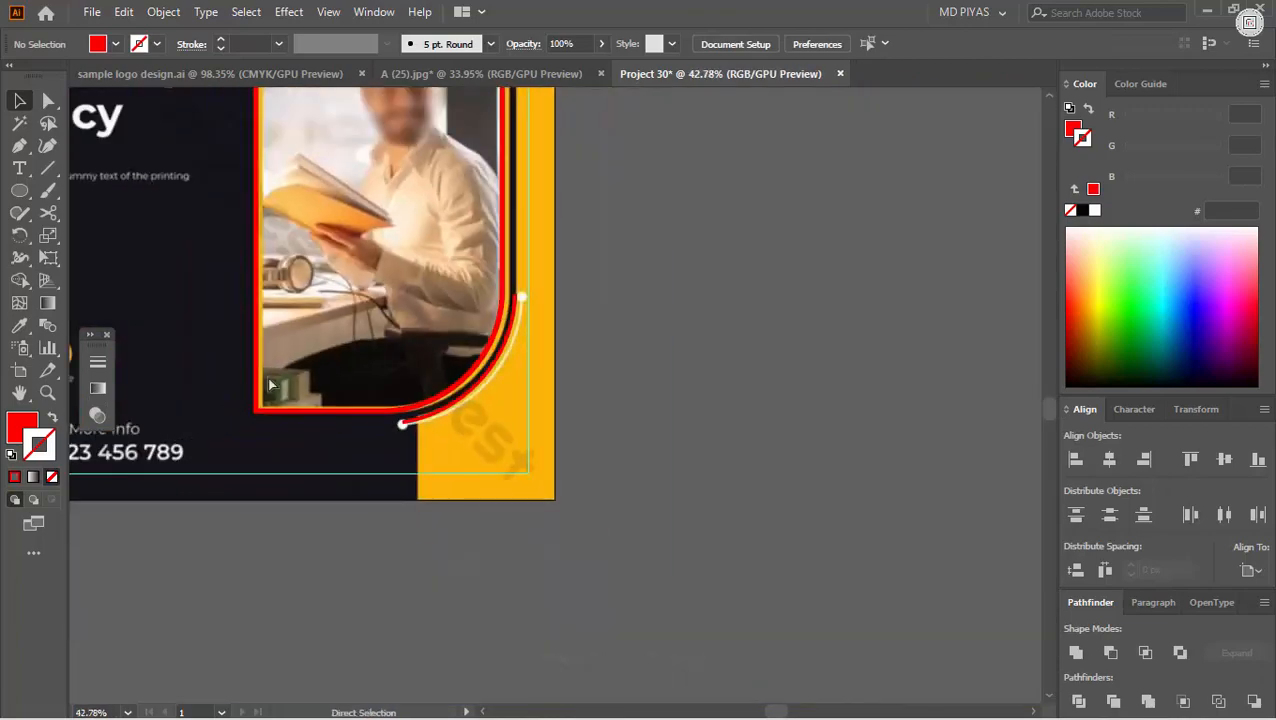
{"action": "key", "text": "ctrl+z"}
{"action": "left_click_drag", "start_coordinate": [577, 334], "coordinate": [433, 406]}
{"action": "left_click_drag", "start_coordinate": [424, 306], "coordinate": [374, 319]}
{"action": "left_click", "coordinate": [295, 441]}
{"action": "left_click_drag", "start_coordinate": [485, 554], "coordinate": [450, 370]}
{"action": "left_click_drag", "start_coordinate": [540, 355], "coordinate": [554, 332]}
{"action": "key", "text": "ctrl+v"}
{"action": "key", "text": "ctrl+y"}
{"action": "left_click", "coordinate": [720, 372]}
{"action": "left_click_drag", "start_coordinate": [718, 373], "coordinate": [10, 539]}
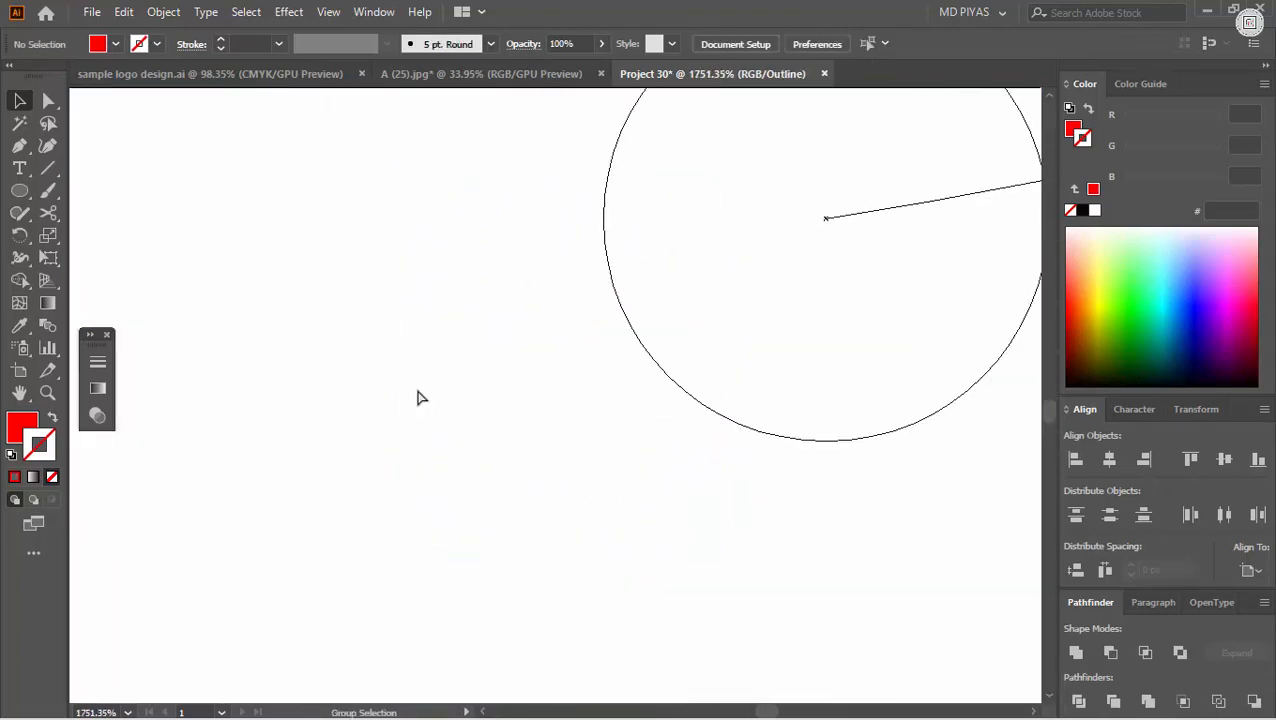
Step: Paste another red circle at the lower-right arc's upper end and centre it on the path's endpoint in Outline view
{"action": "scroll", "coordinate": [419, 399], "scroll_direction": "down", "scroll_amount": 8}
{"action": "left_click_drag", "start_coordinate": [633, 252], "coordinate": [384, 640]}
{"action": "scroll", "coordinate": [588, 314], "scroll_direction": "up", "scroll_amount": 5}
{"action": "left_click", "coordinate": [512, 405], "text": "ctrl"}
{"action": "key", "text": "ctrl+v"}
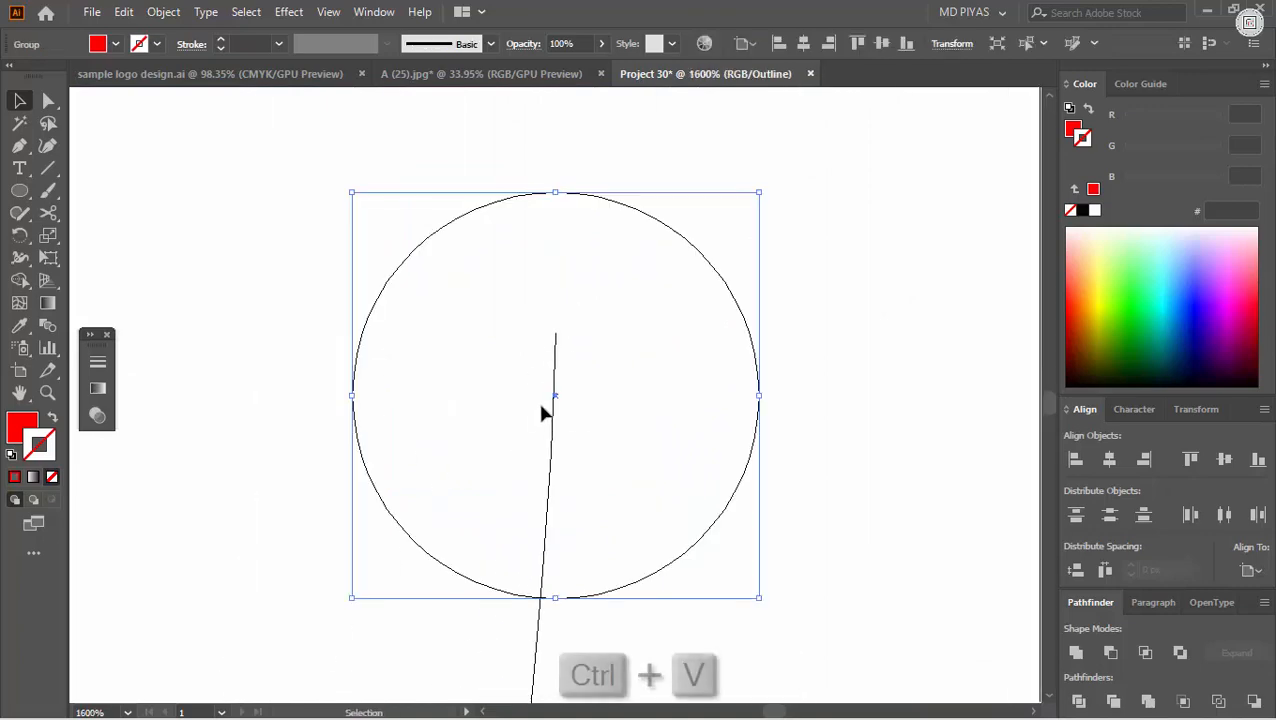
{"action": "left_click_drag", "start_coordinate": [555, 395], "coordinate": [558, 340]}
{"action": "key", "text": "ctrl+y"}
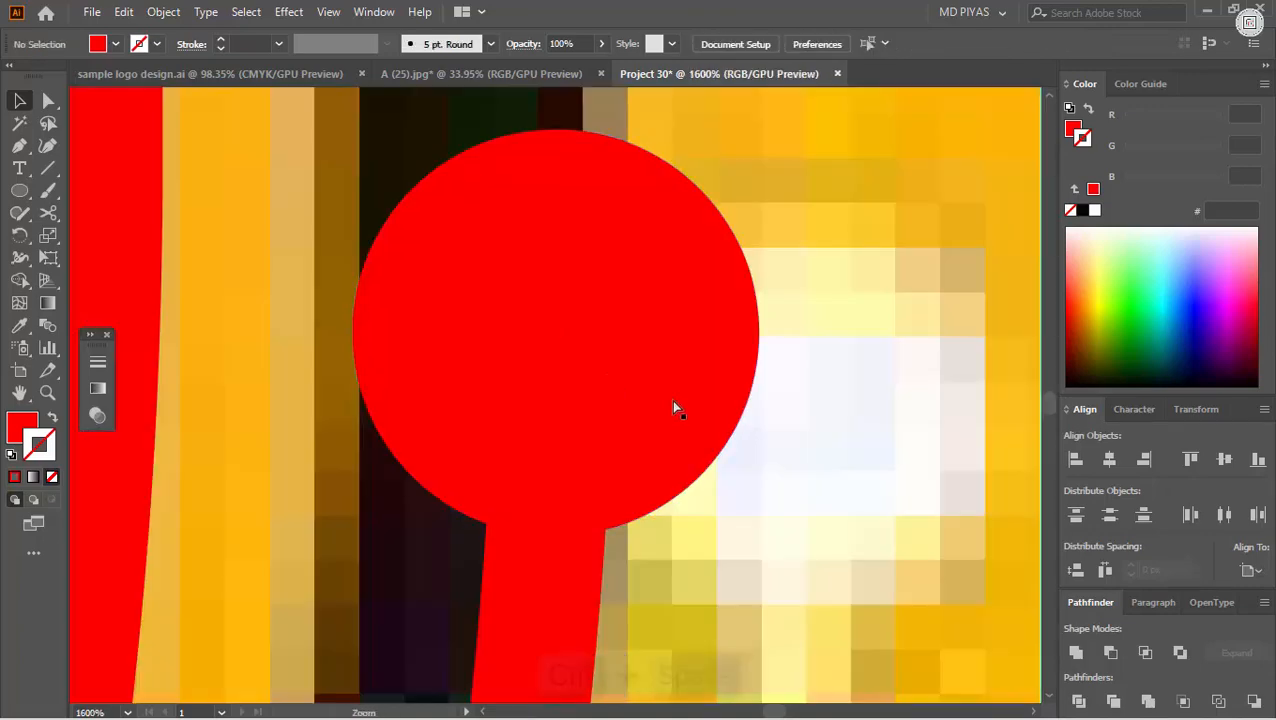
Step: Expand the lower-right arc's stroke into a filled shape
{"action": "key", "text": "ctrl+space"}
{"action": "left_click_drag", "start_coordinate": [760, 390], "coordinate": [576, 418]}
{"action": "left_click", "coordinate": [485, 519]}
{"action": "left_click", "coordinate": [163, 11]}
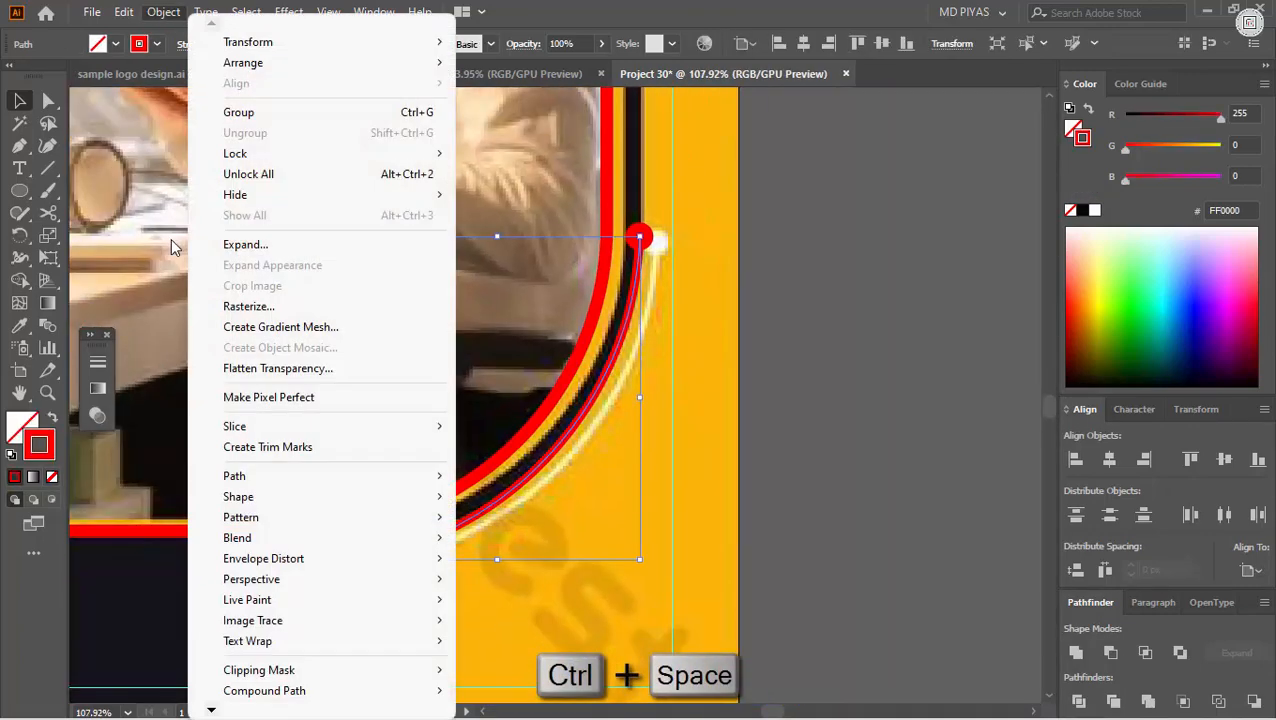
{"action": "left_click", "coordinate": [240, 245]}
{"action": "left_click", "coordinate": [578, 464]}
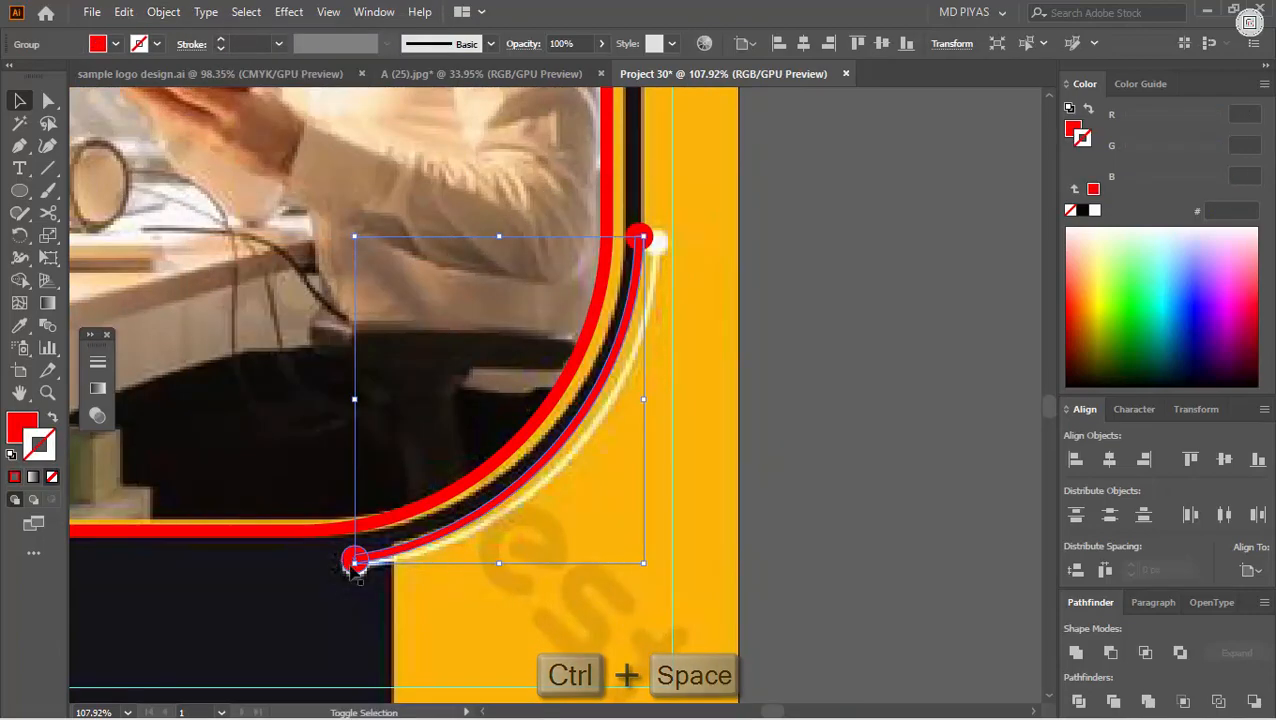
{"action": "key", "text": "ctrl+space"}
{"action": "left_click_drag", "start_coordinate": [336, 577], "coordinate": [300, 456]}
{"action": "key", "text": "ctrl+space"}
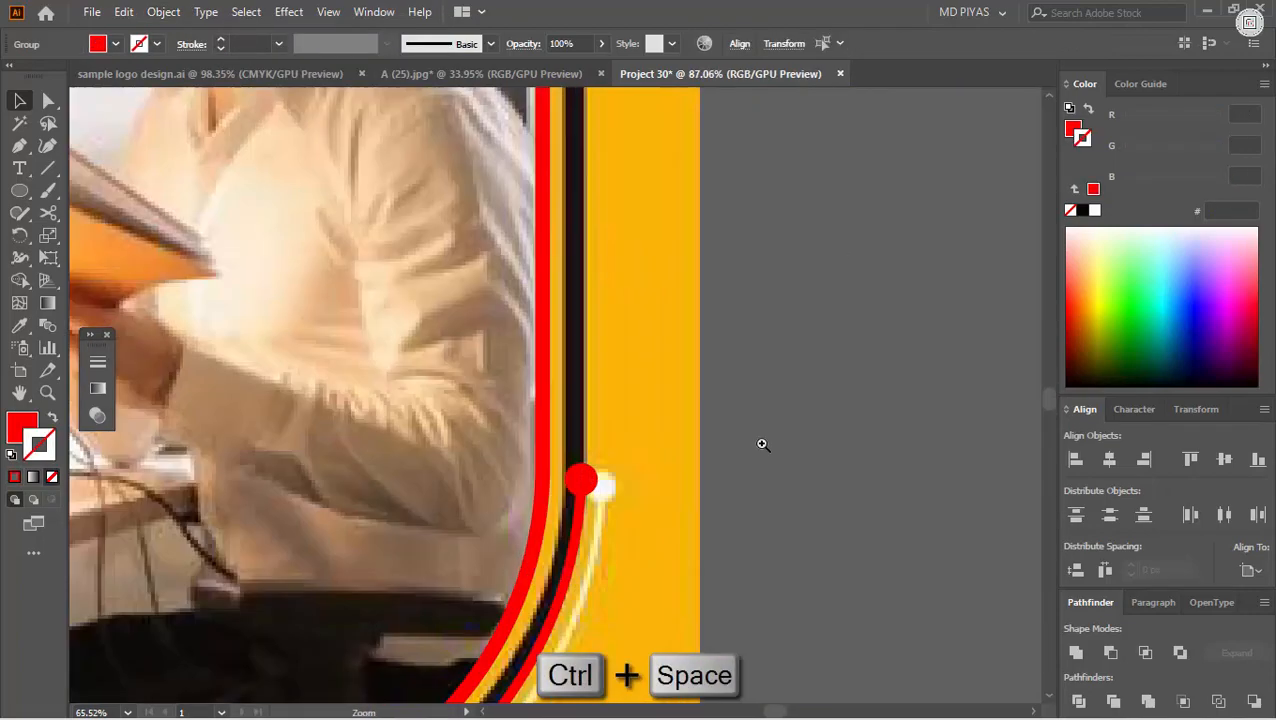
{"action": "left_click_drag", "start_coordinate": [526, 466], "coordinate": [744, 496]}
{"action": "key", "text": "ctrl+space"}
{"action": "left_click_drag", "start_coordinate": [871, 578], "coordinate": [540, 560]}
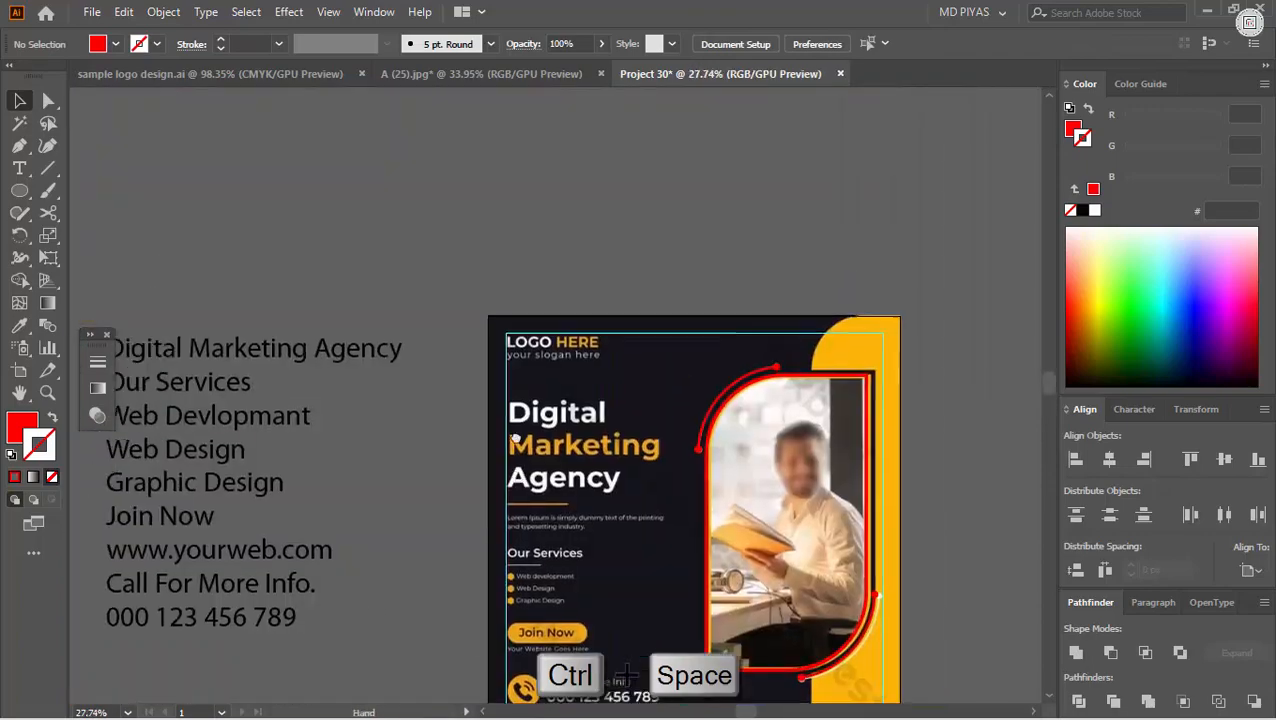
Step: Unite the upper-left arc with its two end circles into a single shape
{"action": "key", "text": "ctrl+space"}
{"action": "left_click_drag", "start_coordinate": [774, 413], "coordinate": [970, 413]}
{"action": "left_click", "coordinate": [538, 424]}
{"action": "left_click", "coordinate": [455, 432]}
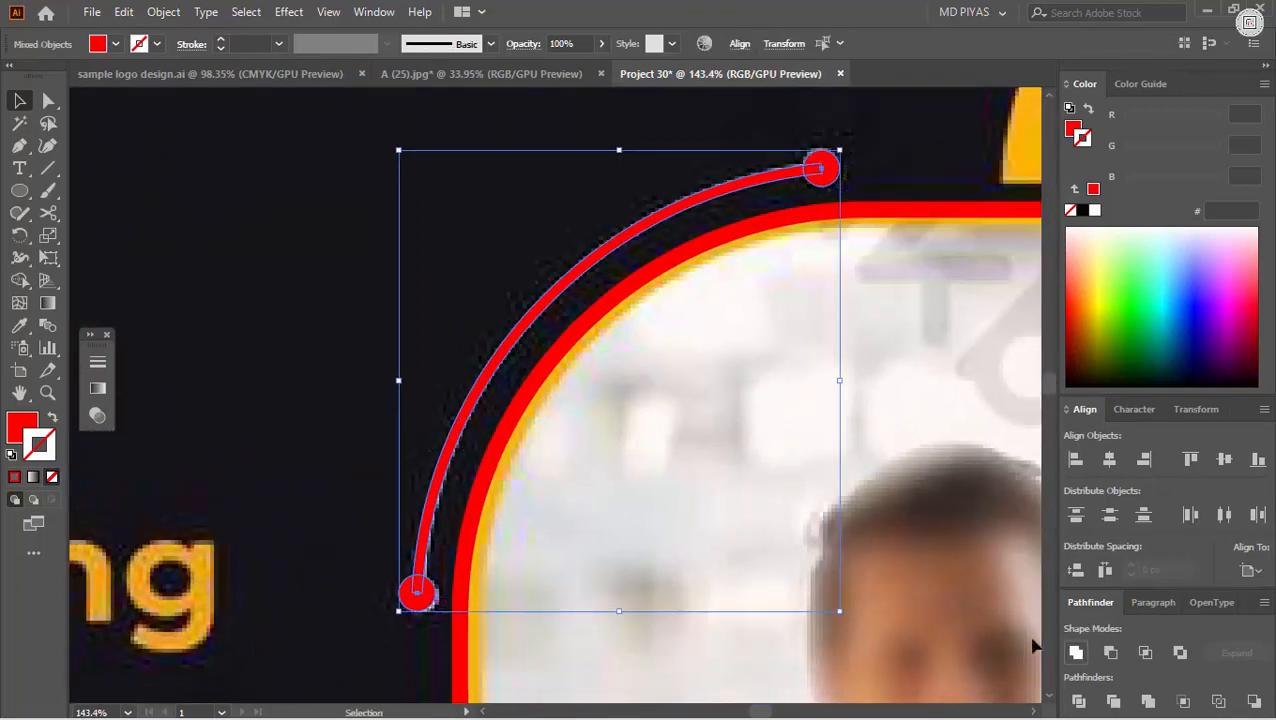
{"action": "left_click", "coordinate": [832, 430]}
{"action": "key", "text": "ctrl+space"}
{"action": "left_click_drag", "start_coordinate": [832, 430], "coordinate": [806, 367]}
{"action": "left_click_drag", "start_coordinate": [739, 160], "coordinate": [830, 340]}
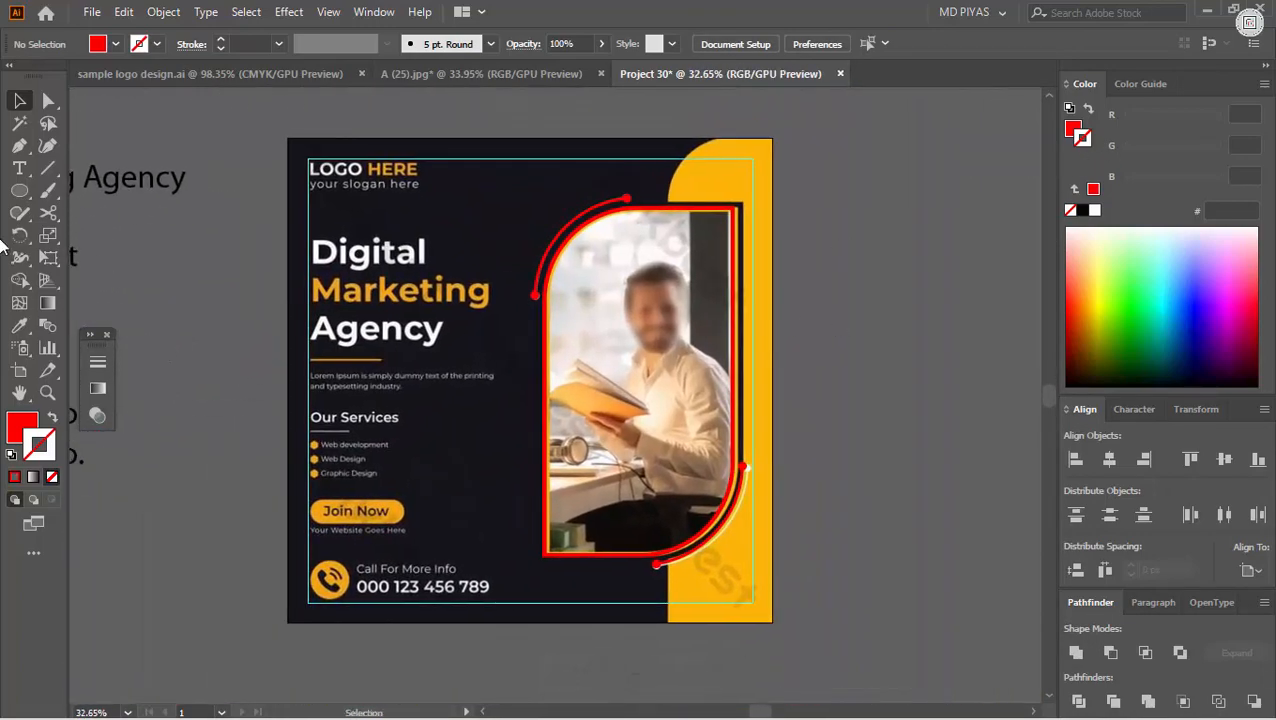
Step: Draw a full-height rectangle over the reference's yellow band and swap its red fill to the stroke
{"action": "left_click", "coordinate": [19, 190]}
{"action": "left_click", "coordinate": [70, 189]}
{"action": "mouse_move", "coordinate": [771, 143]}
{"action": "left_mouse_down"}
{"action": "mouse_move", "coordinate": [676, 648]}
{"action": "mouse_move", "coordinate": [668, 572]}
{"action": "left_mouse_up"}
{"action": "left_click_drag", "start_coordinate": [788, 374], "coordinate": [758, 493]}
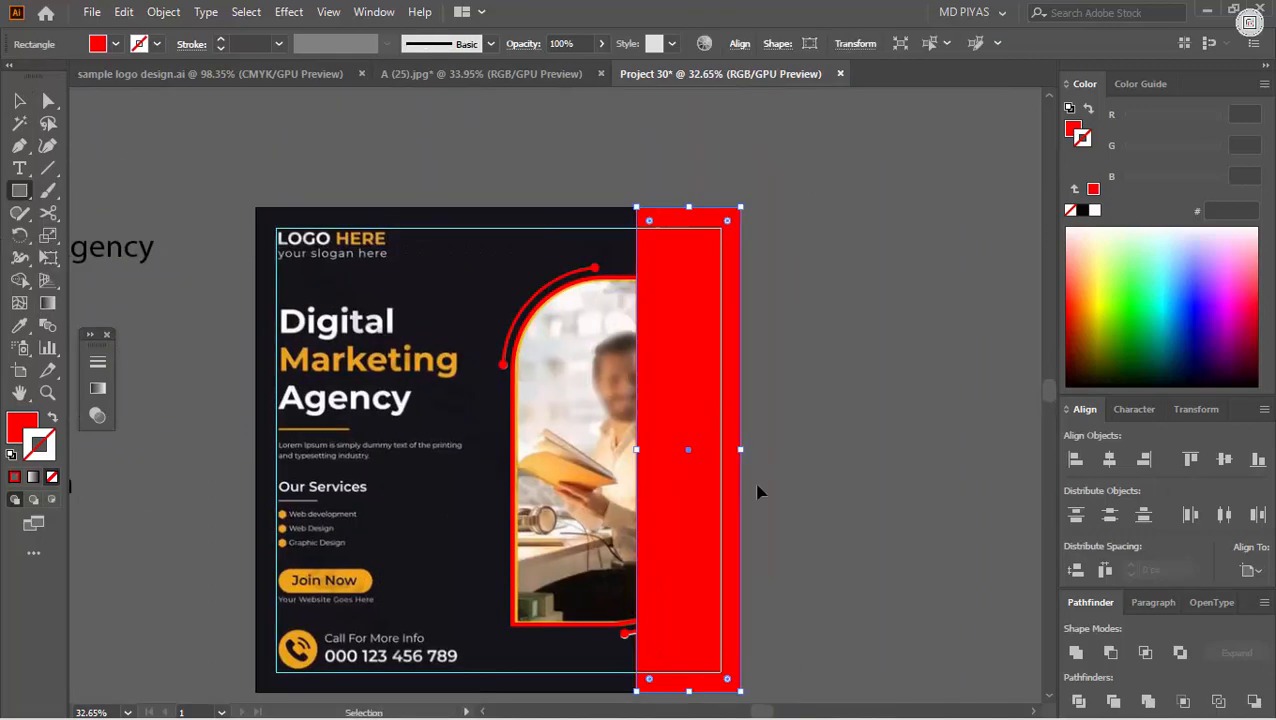
{"action": "key", "text": "shift+x"}
Step: Round the rectangle's upper-left corner to about 154.8 px to match the yellow shape's curve
{"action": "key", "text": "a"}
{"action": "mouse_move", "coordinate": [686, 207]}
{"action": "left_mouse_down"}
{"action": "mouse_move", "coordinate": [793, 318]}
{"action": "mouse_move", "coordinate": [741, 339]}
{"action": "left_mouse_up"}
{"action": "left_click", "coordinate": [567, 207]}
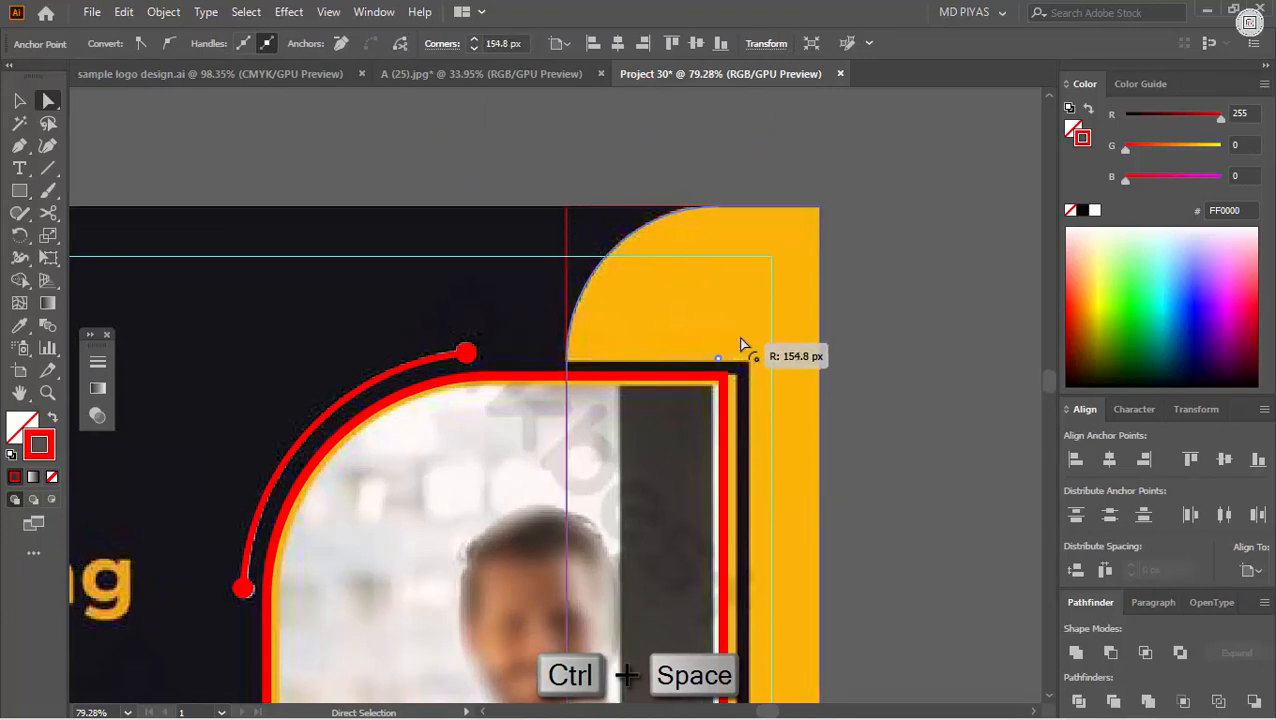
{"action": "left_click", "coordinate": [866, 329]}
Step: Cut "Digital" from the copied text block and paste it as a separate text object between the block and the artboard
{"action": "left_click_drag", "start_coordinate": [808, 295], "coordinate": [737, 528]}
{"action": "left_click_drag", "start_coordinate": [498, 463], "coordinate": [544, 429]}
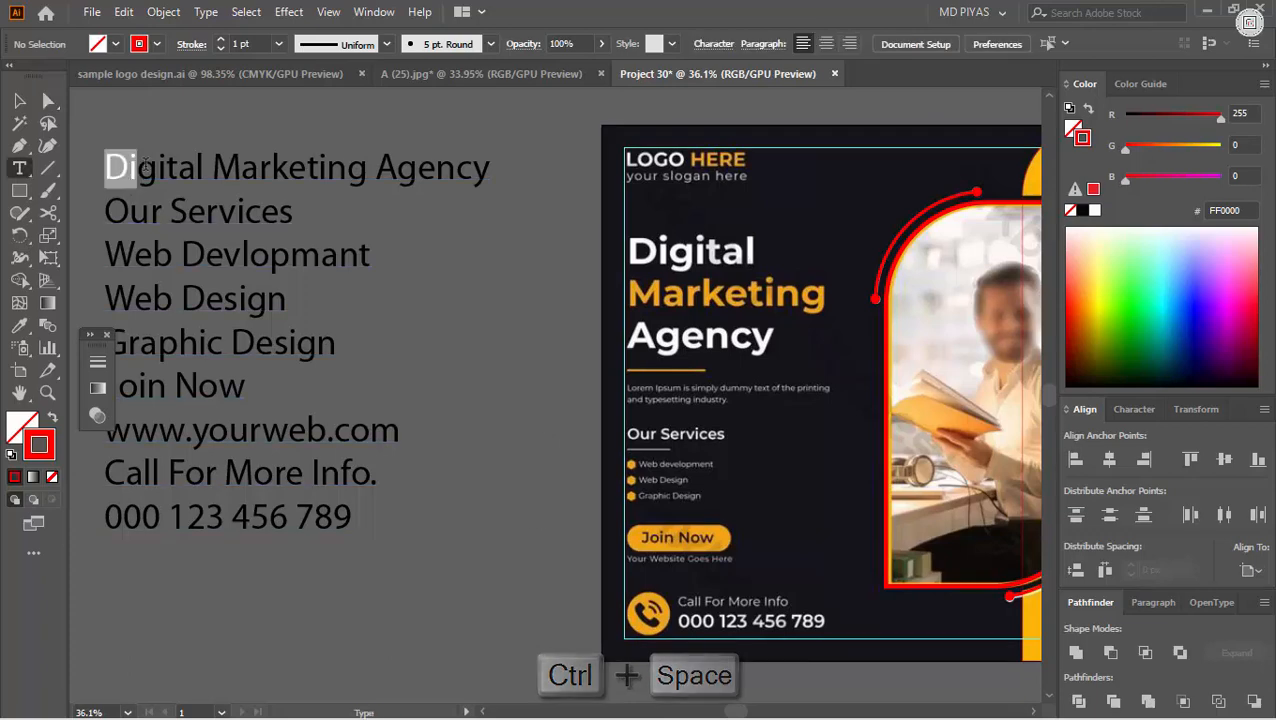
{"action": "key", "text": "ctrl+x"}
{"action": "left_click", "coordinate": [538, 248], "text": "ctrl"}
{"action": "left_click_drag", "start_coordinate": [659, 281], "coordinate": [496, 283]}
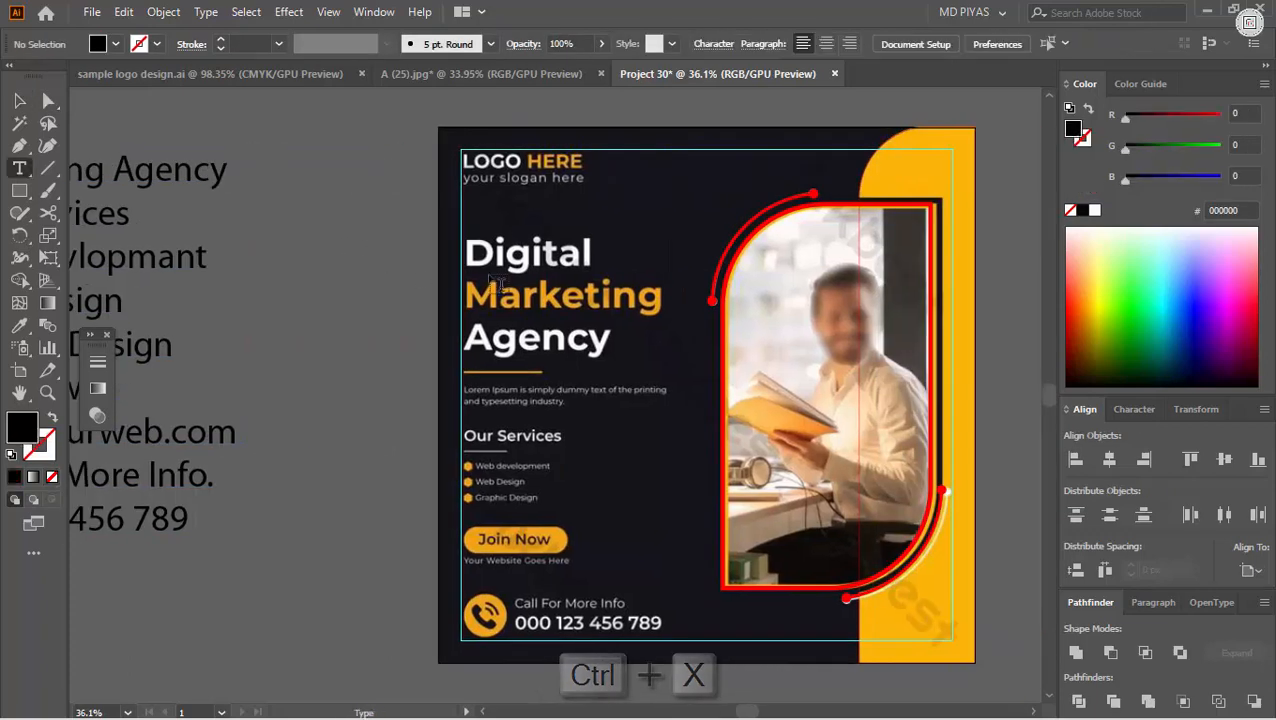
{"action": "left_click", "coordinate": [389, 226]}
{"action": "key", "text": "ctrl+v"}
{"action": "left_click_drag", "start_coordinate": [432, 212], "coordinate": [343, 296]}
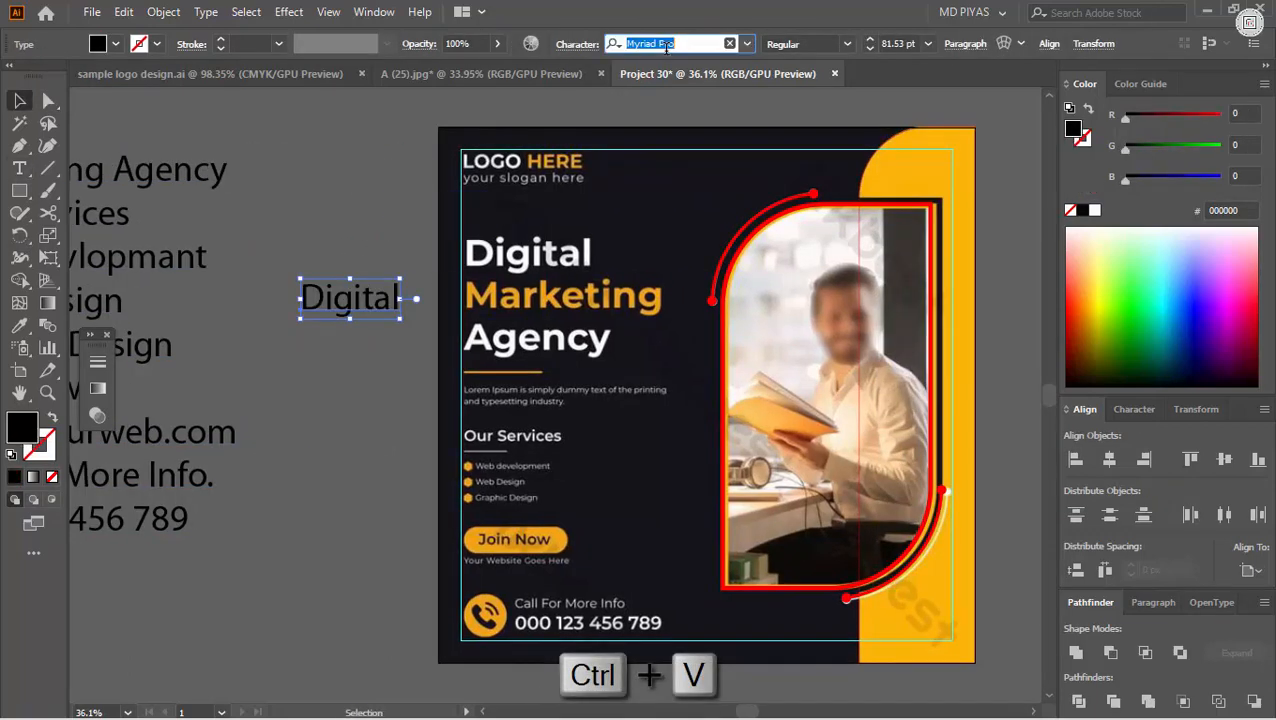
Step: Set the "Digital" text to Roboto Bold
{"action": "type", "text": "roboto"}
{"action": "key", "text": "Return"}
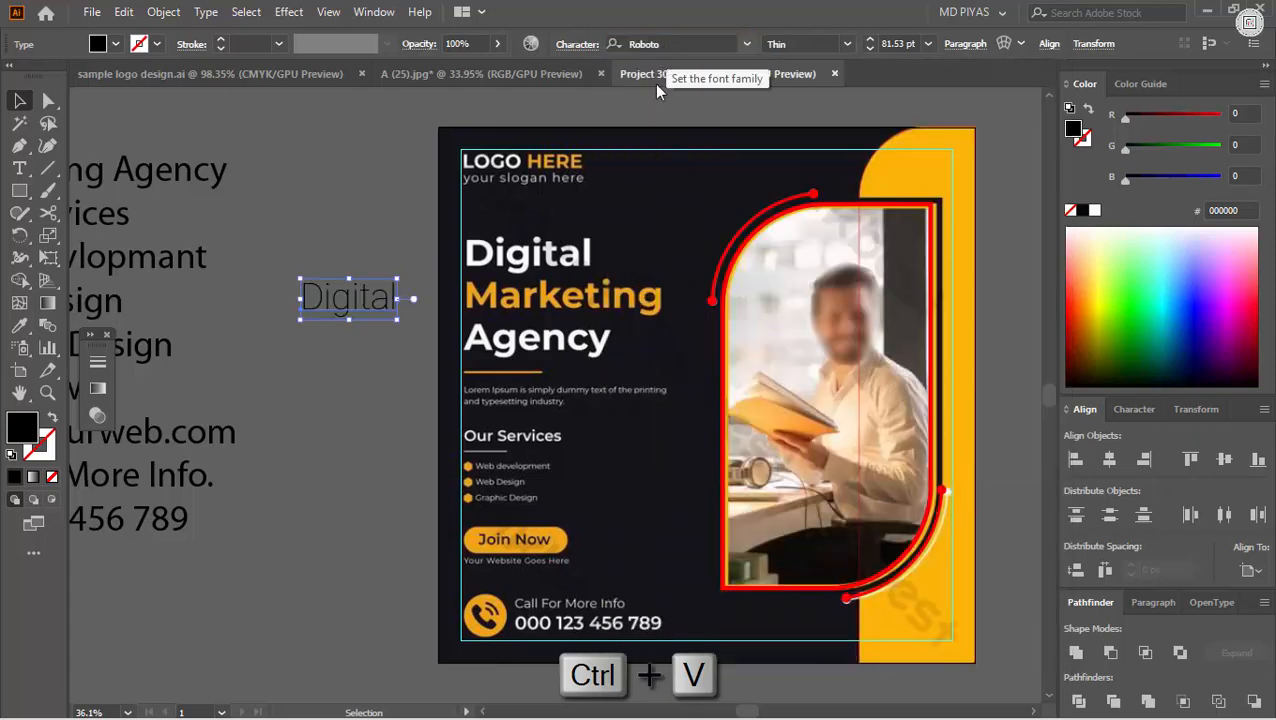
{"action": "left_click", "coordinate": [848, 44]}
{"action": "left_click", "coordinate": [801, 229]}
Step: Place "Digital" over the reference heading at about 99.12 pt and fill it with magenta FF00FF
{"action": "key", "text": "ctrl+space"}
{"action": "left_click_drag", "start_coordinate": [352, 288], "coordinate": [790, 235]}
{"action": "left_click", "coordinate": [1094, 210]}
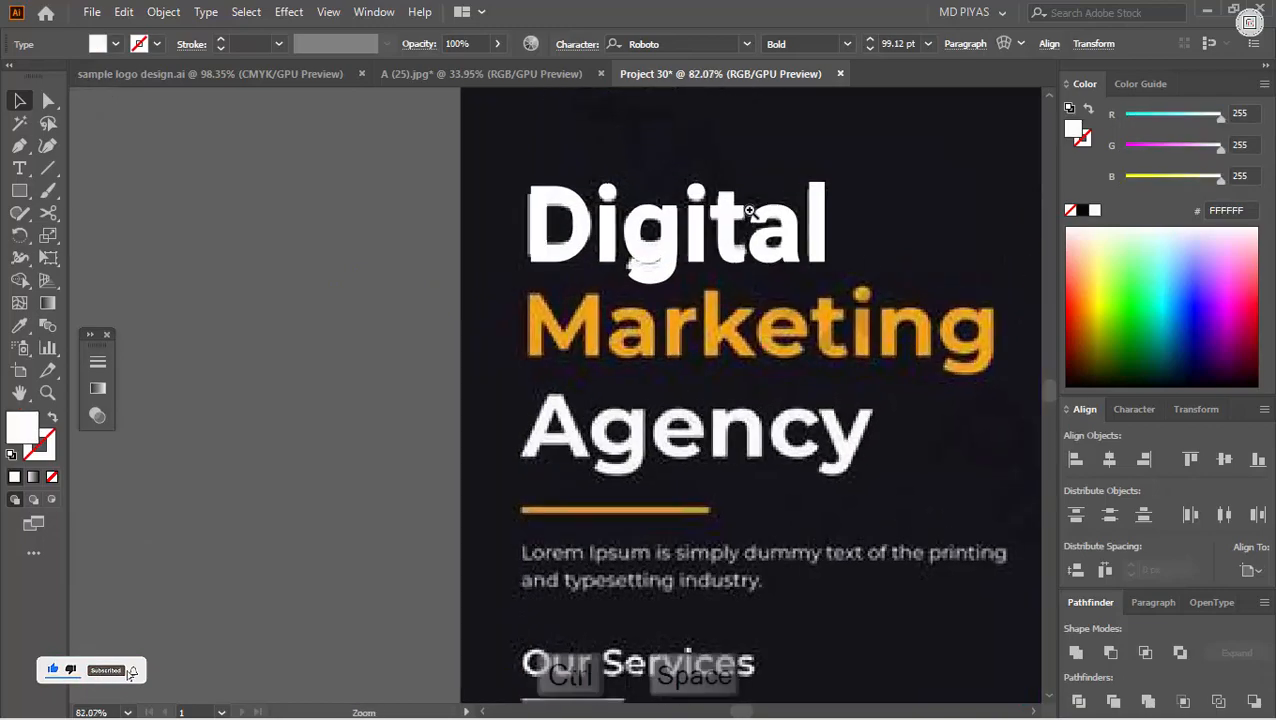
{"action": "left_click_drag", "start_coordinate": [1200, 147], "coordinate": [1125, 147]}
{"action": "left_click_drag", "start_coordinate": [877, 199], "coordinate": [327, 322]}
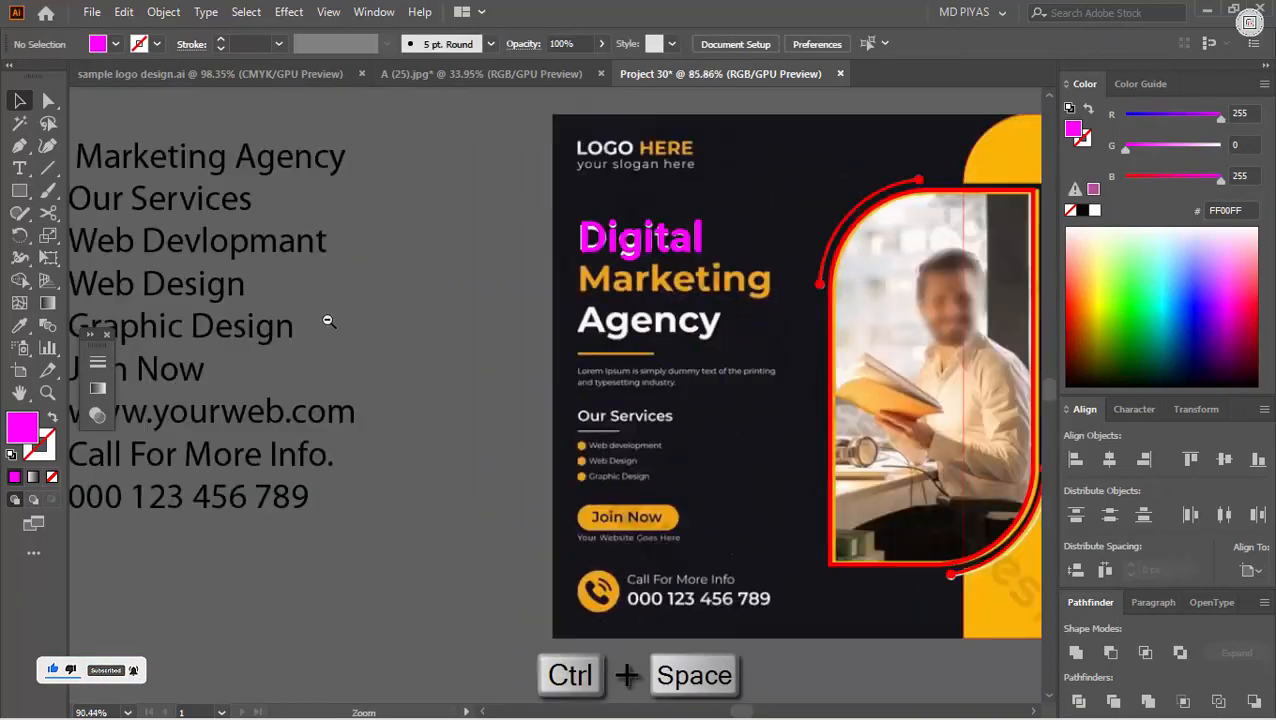
Step: Cut "Marketing" from the text block and paste it as a separate text object
{"action": "left_click", "coordinate": [293, 192]}
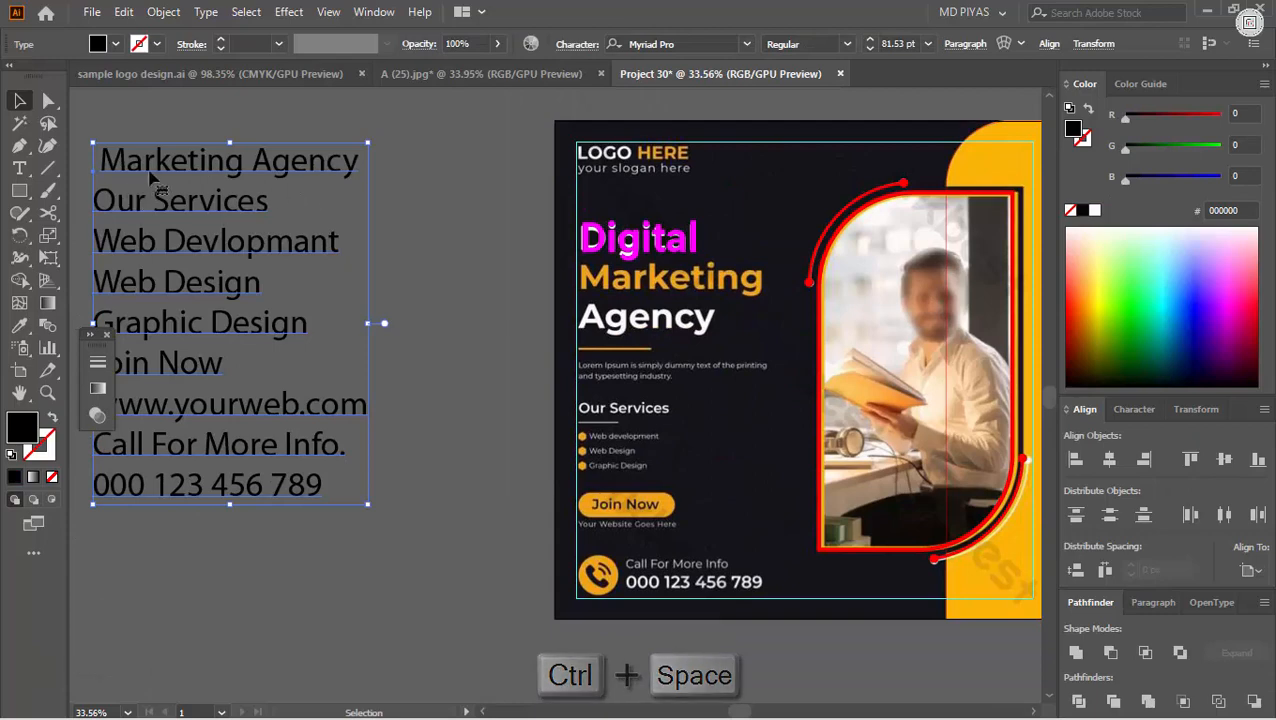
{"action": "key", "text": "ctrl+x"}
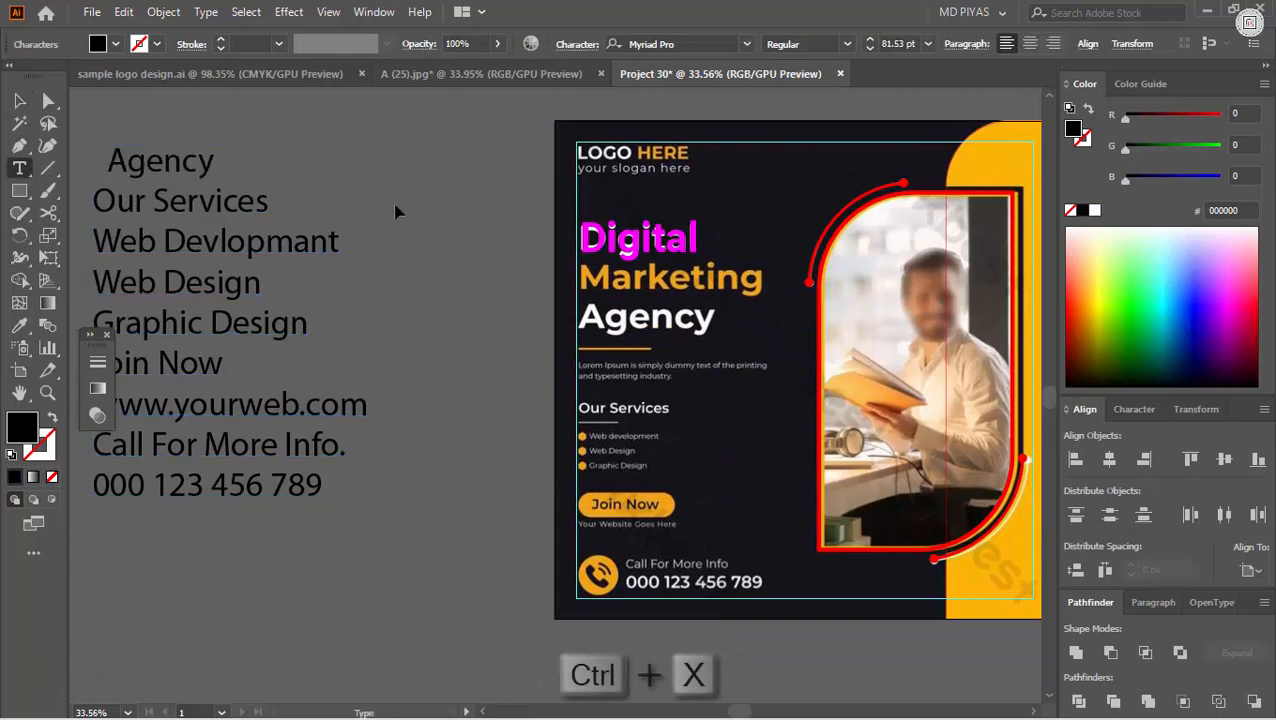
{"action": "left_click", "coordinate": [421, 228]}
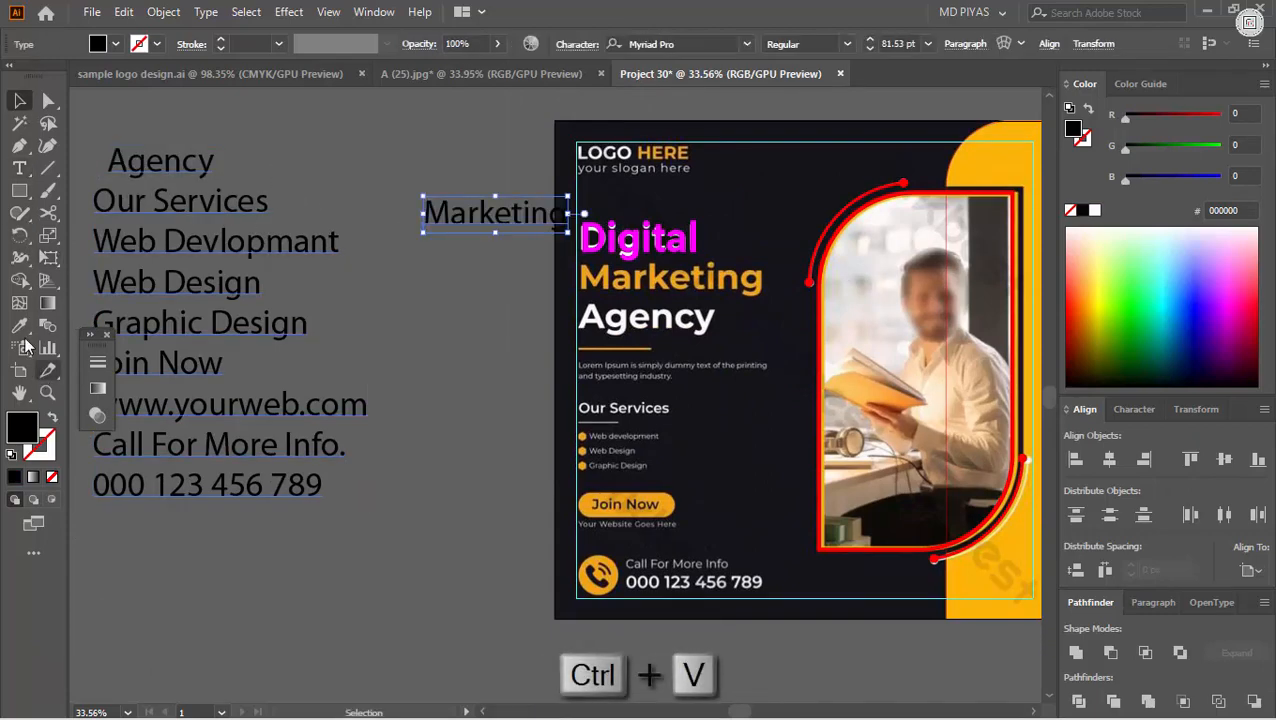
Step: Match "Marketing" to the formatting of "Digital", place it over the reference word and fill it with red
{"action": "left_click", "coordinate": [630, 210]}
{"action": "key", "text": "v"}
{"action": "left_click_drag", "start_coordinate": [455, 230], "coordinate": [643, 305]}
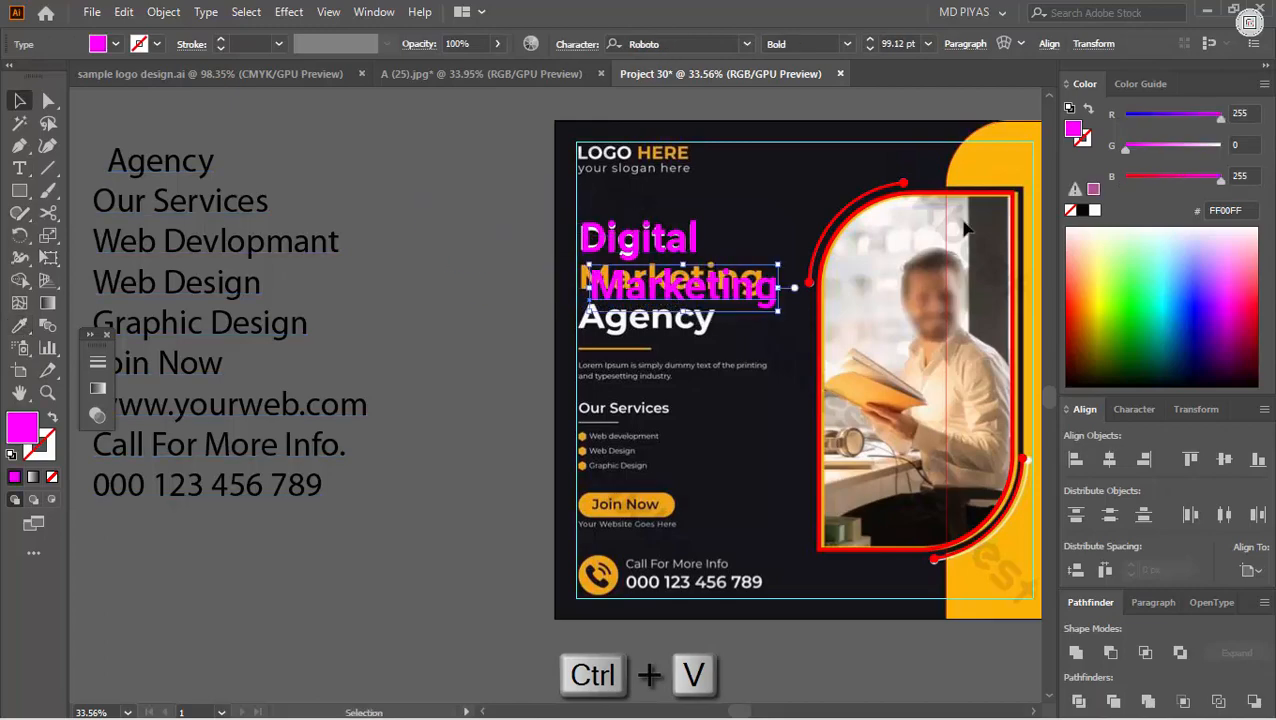
{"action": "left_click_drag", "start_coordinate": [609, 259], "coordinate": [712, 264]}
{"action": "left_click_drag", "start_coordinate": [664, 388], "coordinate": [617, 365]}
Step: Cut "Agency" from the text block and paste it as a separate text object beside the artboard
{"action": "left_click_drag", "start_coordinate": [793, 336], "coordinate": [427, 359]}
{"action": "left_click", "coordinate": [262, 225]}
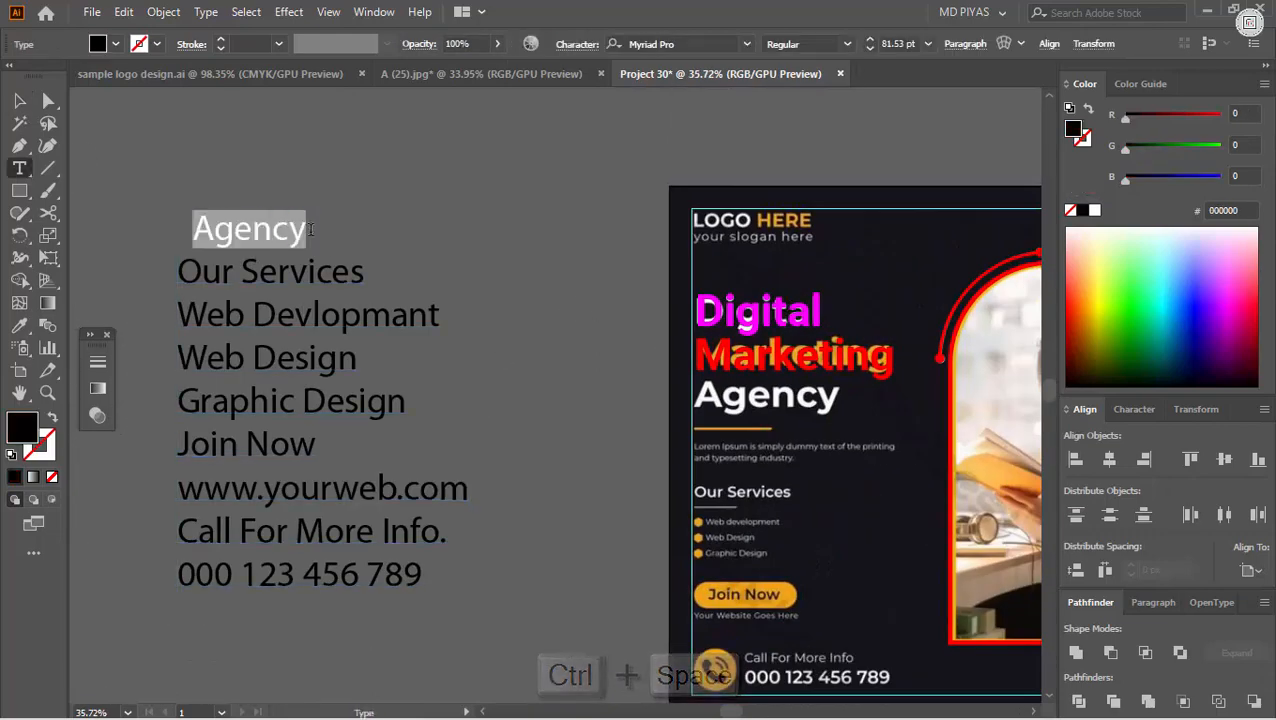
{"action": "key", "text": "ctrl+x"}
{"action": "left_click", "coordinate": [480, 278], "text": "ctrl"}
{"action": "left_click", "coordinate": [495, 293]}
{"action": "key", "text": "ctrl+v"}
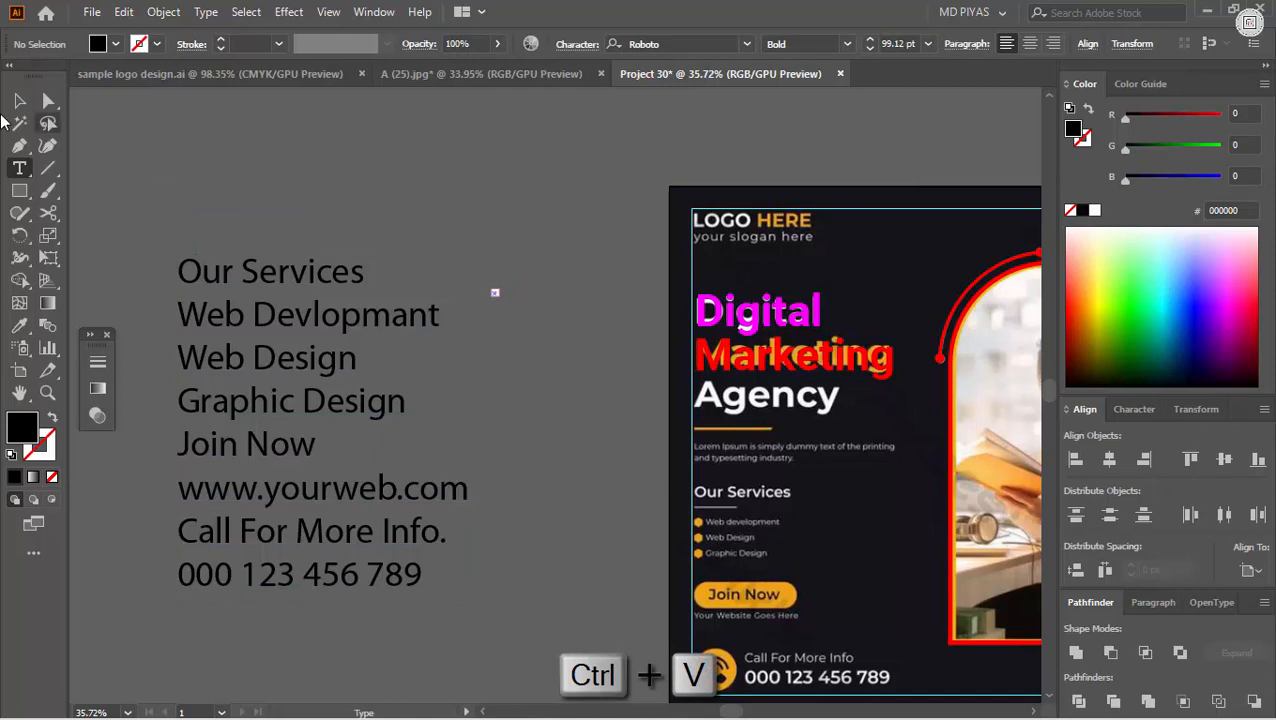
{"action": "left_click", "coordinate": [543, 359]}
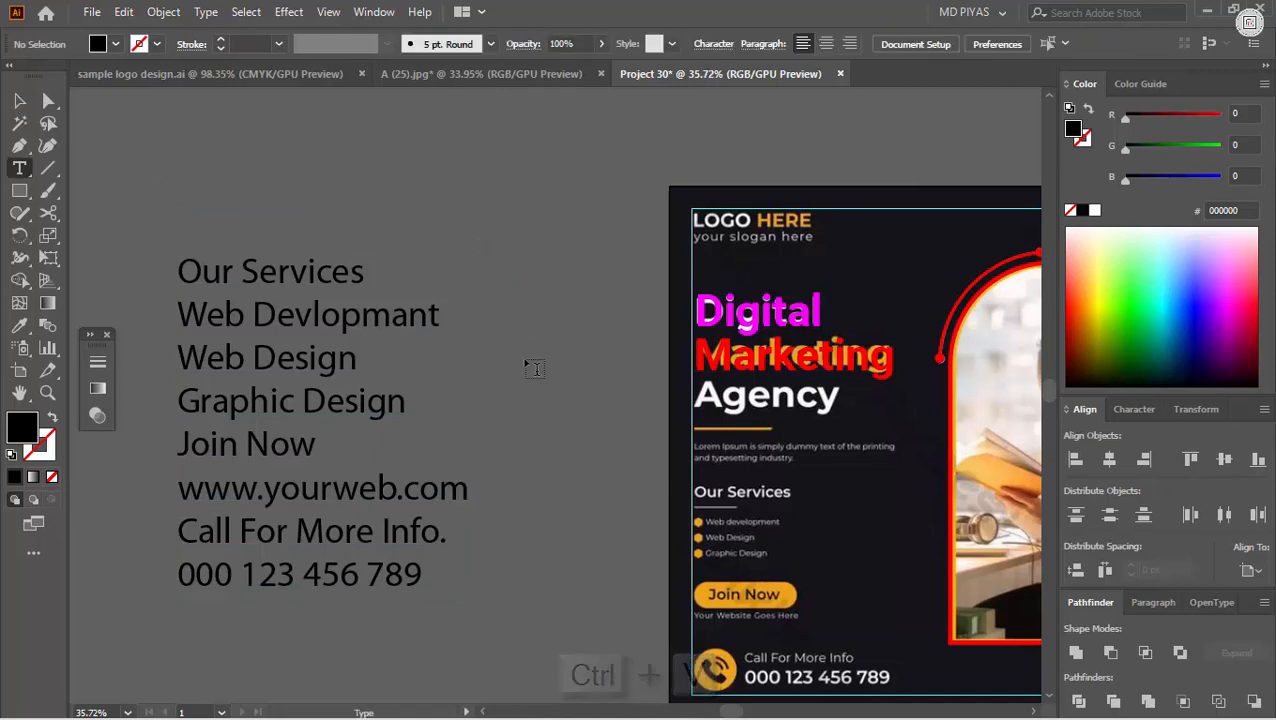
{"action": "left_click", "coordinate": [527, 362]}
{"action": "key", "text": "ctrl+v"}
{"action": "key", "text": "Escape"}
Step: Copy the formatting of "Marketing" onto "Agency" and move it over the reference word
{"action": "left_click_drag", "start_coordinate": [738, 405], "coordinate": [900, 408]}
{"action": "key", "text": "i"}
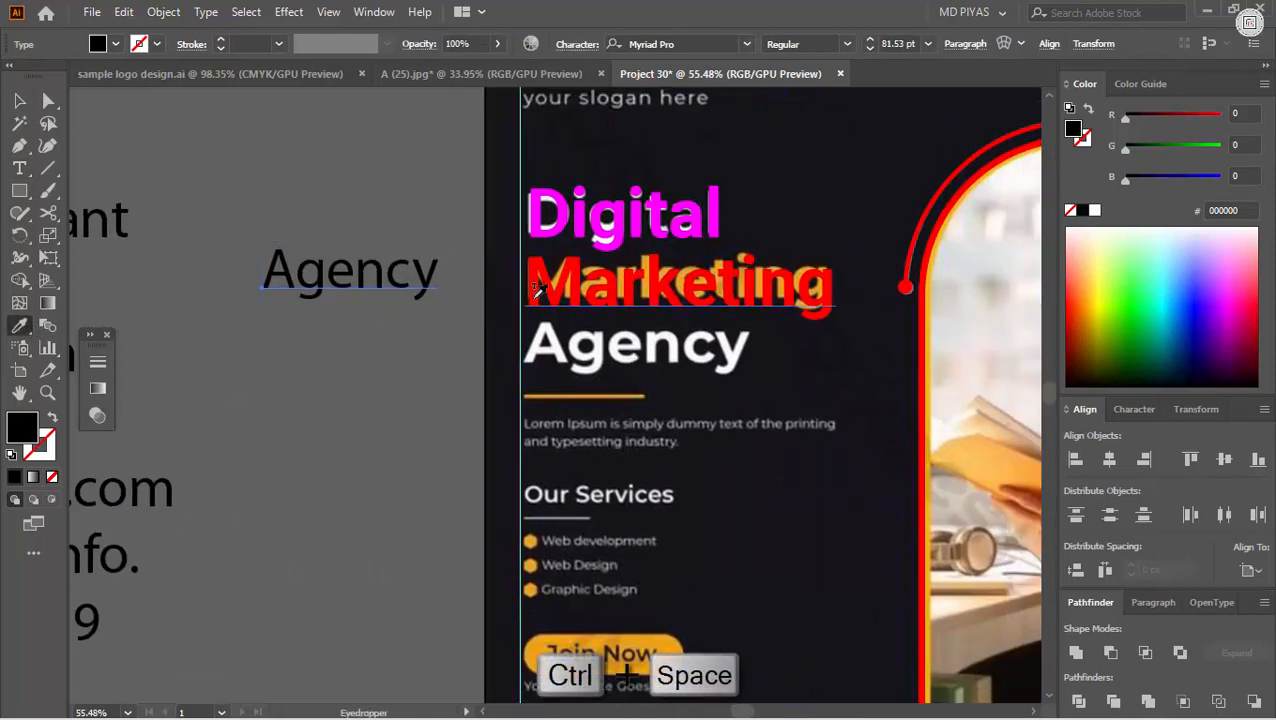
{"action": "left_click", "coordinate": [537, 293]}
{"action": "key", "text": "v"}
{"action": "left_click_drag", "start_coordinate": [390, 275], "coordinate": [678, 365]}
Step: Fill "Agency" with blue 0000FF and align it with the start of the reference word
{"action": "left_click_drag", "start_coordinate": [1217, 119], "coordinate": [1125, 119]}
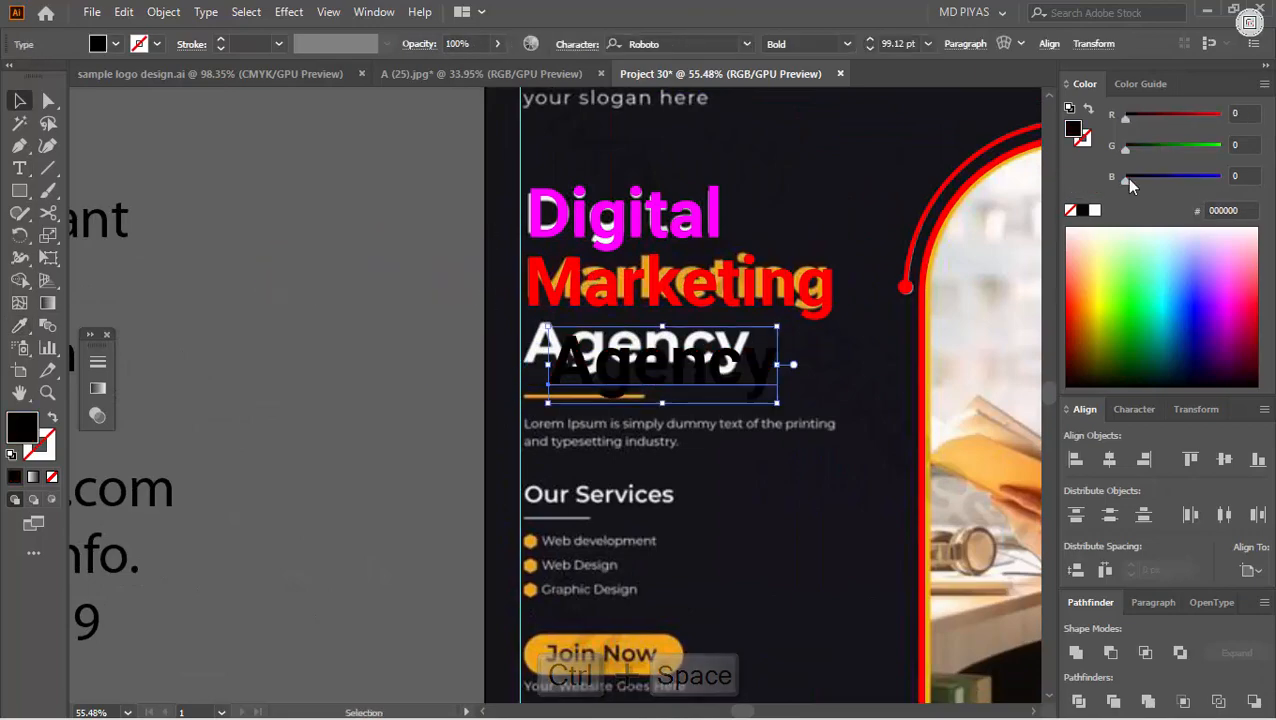
{"action": "left_click_drag", "start_coordinate": [1126, 180], "coordinate": [1220, 180]}
{"action": "key", "text": "ctrl+space"}
{"action": "left_click_drag", "start_coordinate": [568, 339], "coordinate": [622, 360]}
{"action": "left_click_drag", "start_coordinate": [622, 418], "coordinate": [568, 362]}
Step: Trace the reference's orange divider below "Agency" with a straight line segment
{"action": "key", "text": "ctrl+space"}
{"action": "left_click_drag", "start_coordinate": [700, 376], "coordinate": [656, 343]}
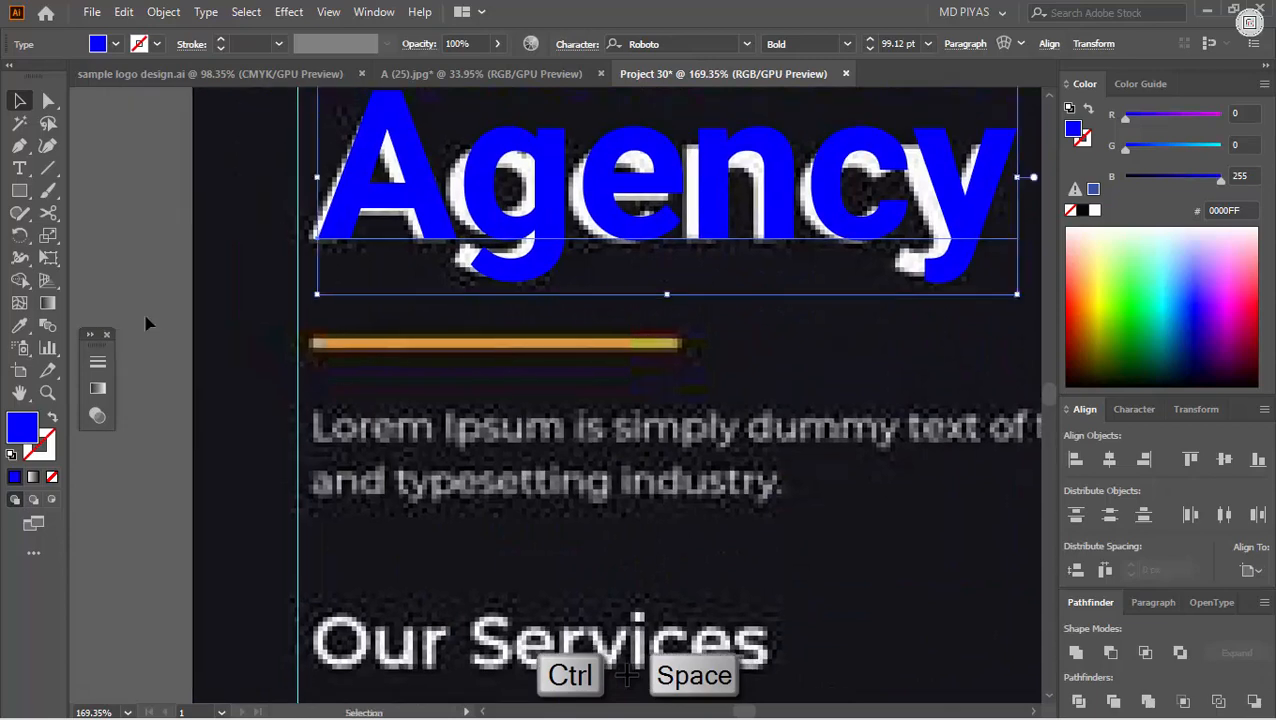
{"action": "left_click", "coordinate": [20, 124]}
{"action": "left_click", "coordinate": [47, 168]}
{"action": "key", "text": "ctrl+space"}
{"action": "left_click_drag", "start_coordinate": [300, 356], "coordinate": [318, 354]}
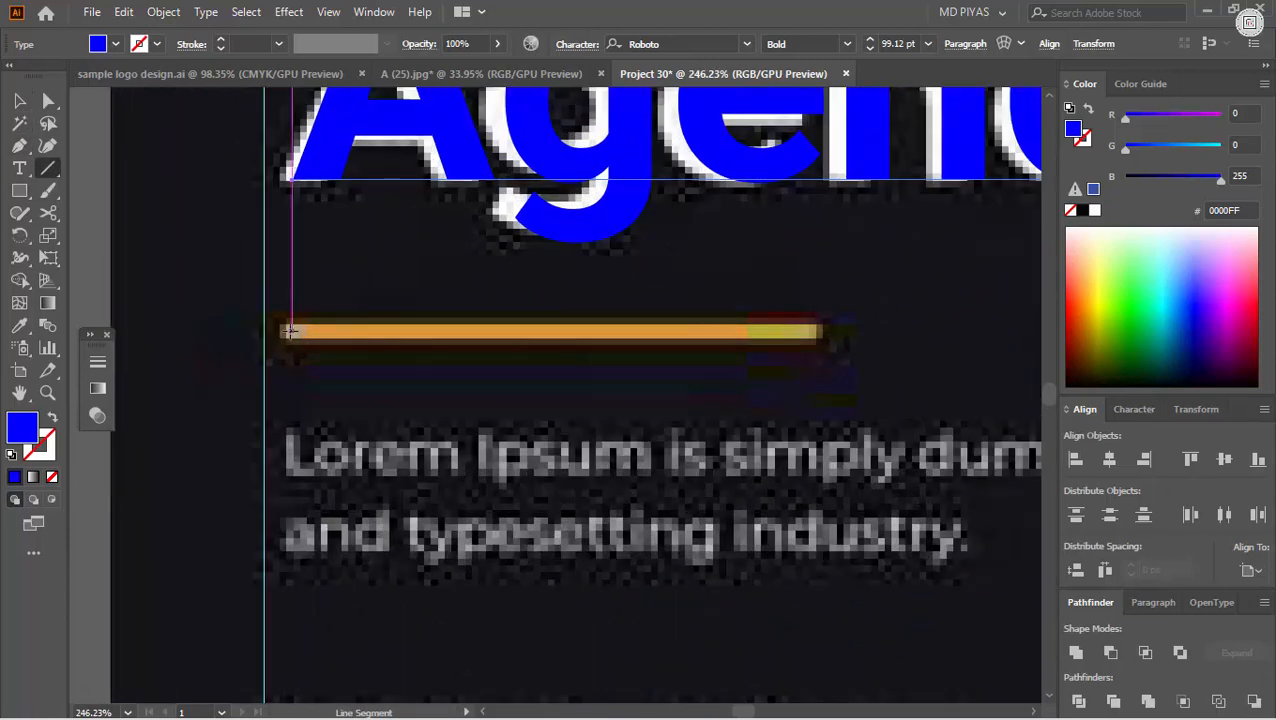
{"action": "left_click_drag", "start_coordinate": [822, 345], "coordinate": [822, 345]}
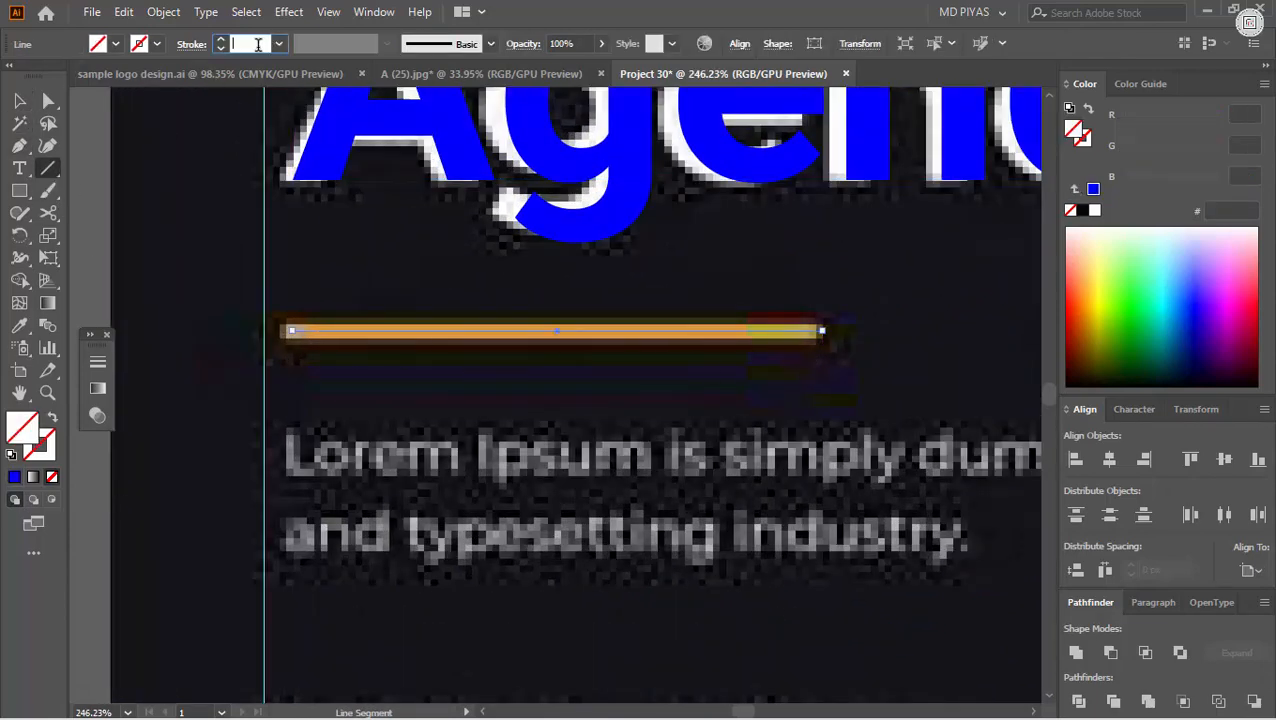
Step: Give the divider line a 5 pt red stroke and deselect it
{"action": "type", "text": "5"}
{"action": "key", "text": "Return"}
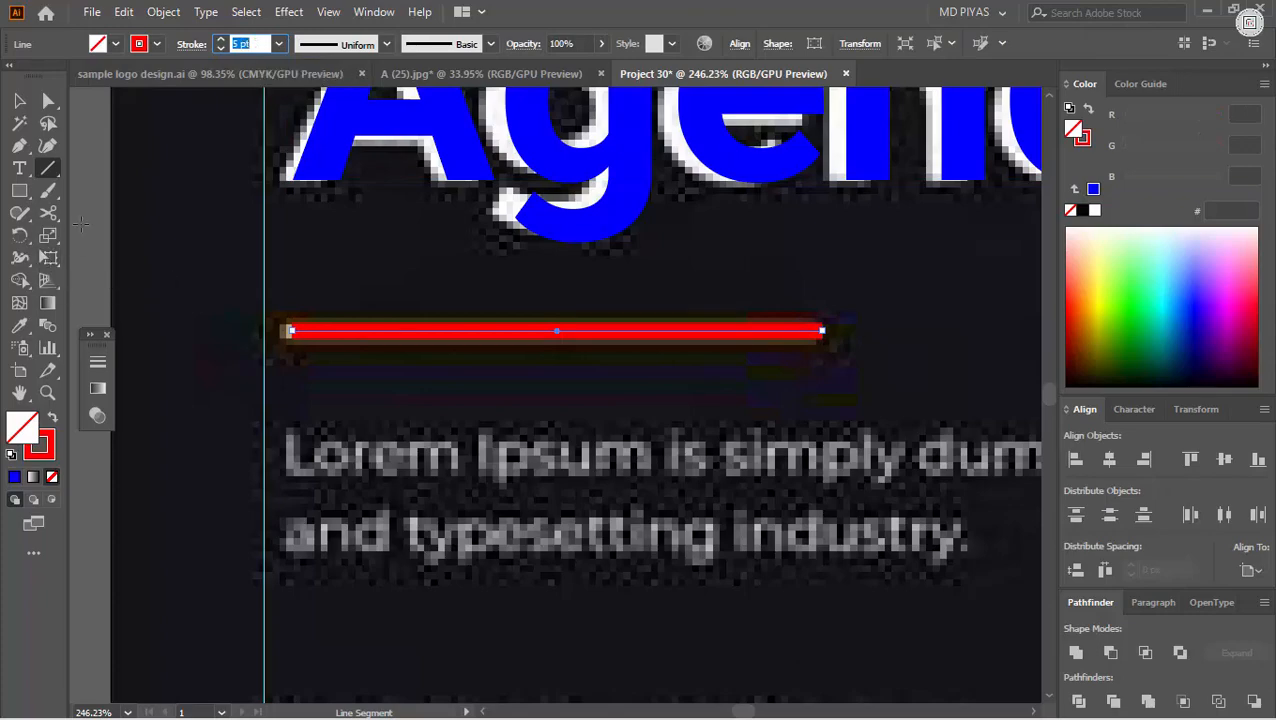
{"action": "left_click", "coordinate": [76, 150]}
{"action": "key", "text": "ctrl+space"}
{"action": "left_click_drag", "start_coordinate": [641, 359], "coordinate": [142, 421]}
{"action": "left_click", "coordinate": [731, 409]}
{"action": "left_click", "coordinate": [553, 387]}
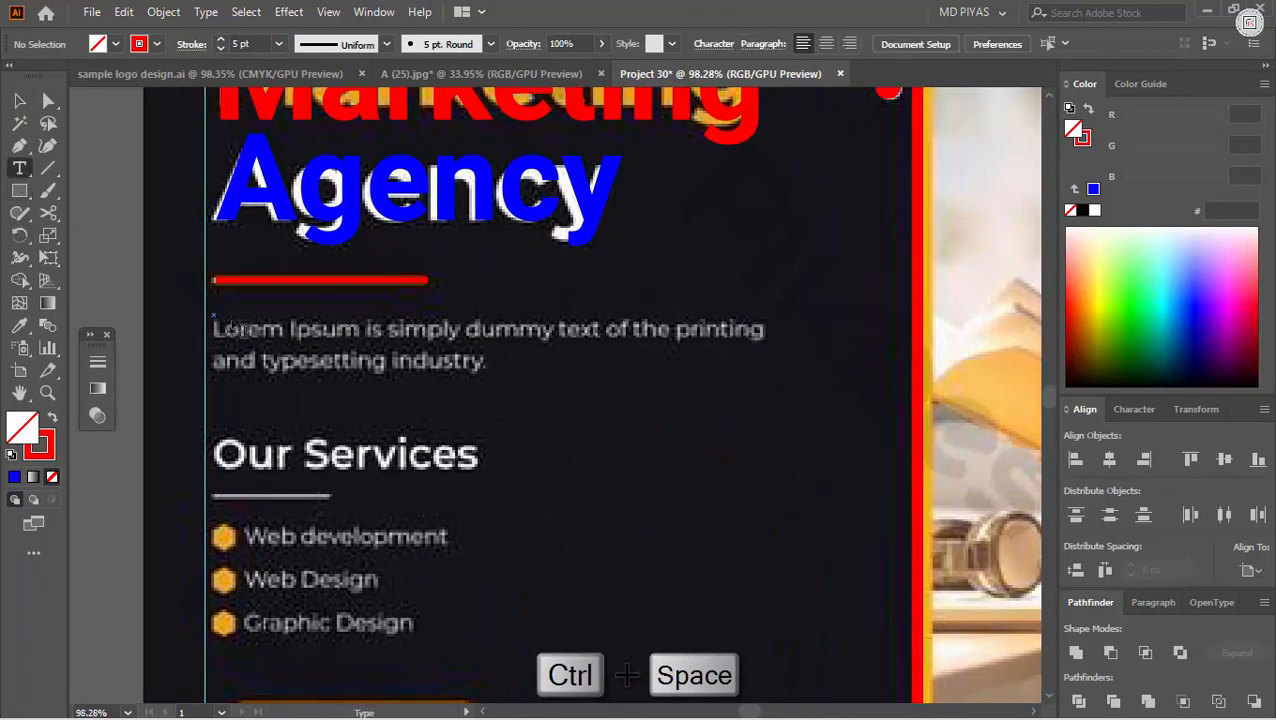
{"action": "left_click_drag", "start_coordinate": [213, 315], "coordinate": [767, 396]}
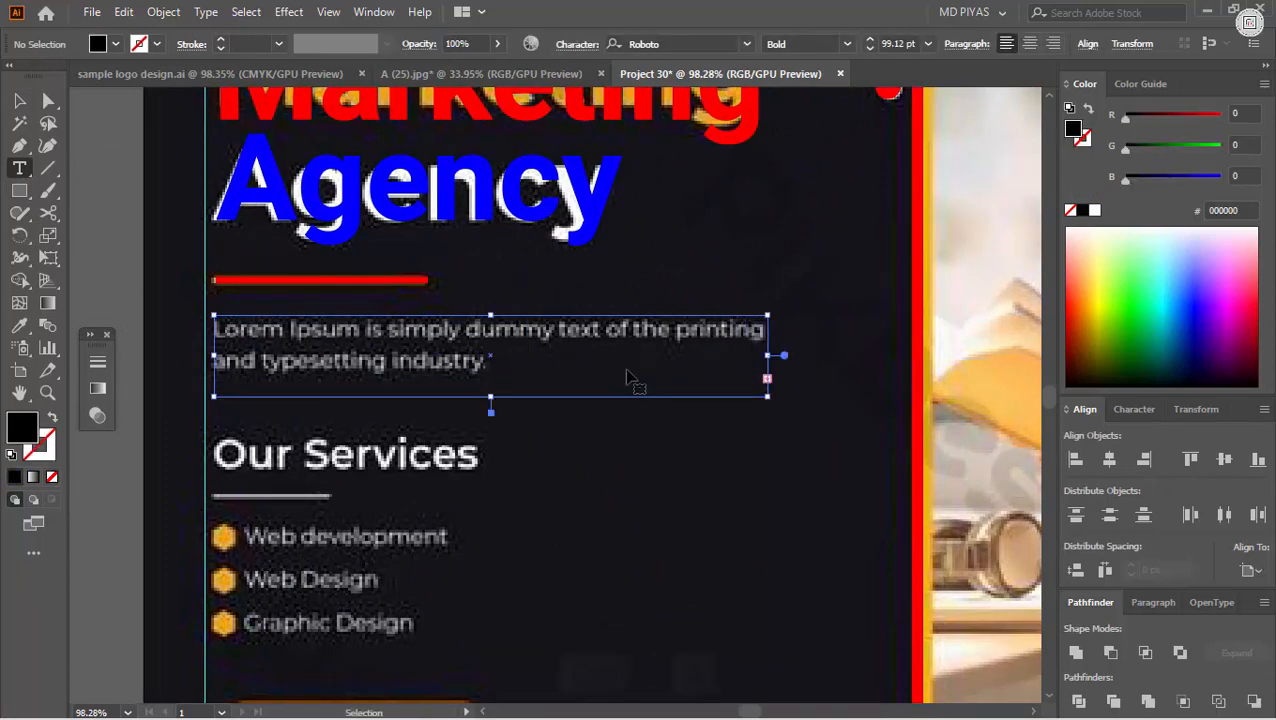
{"action": "left_click", "coordinate": [916, 43]}
{"action": "key", "text": "ctrl+a"}
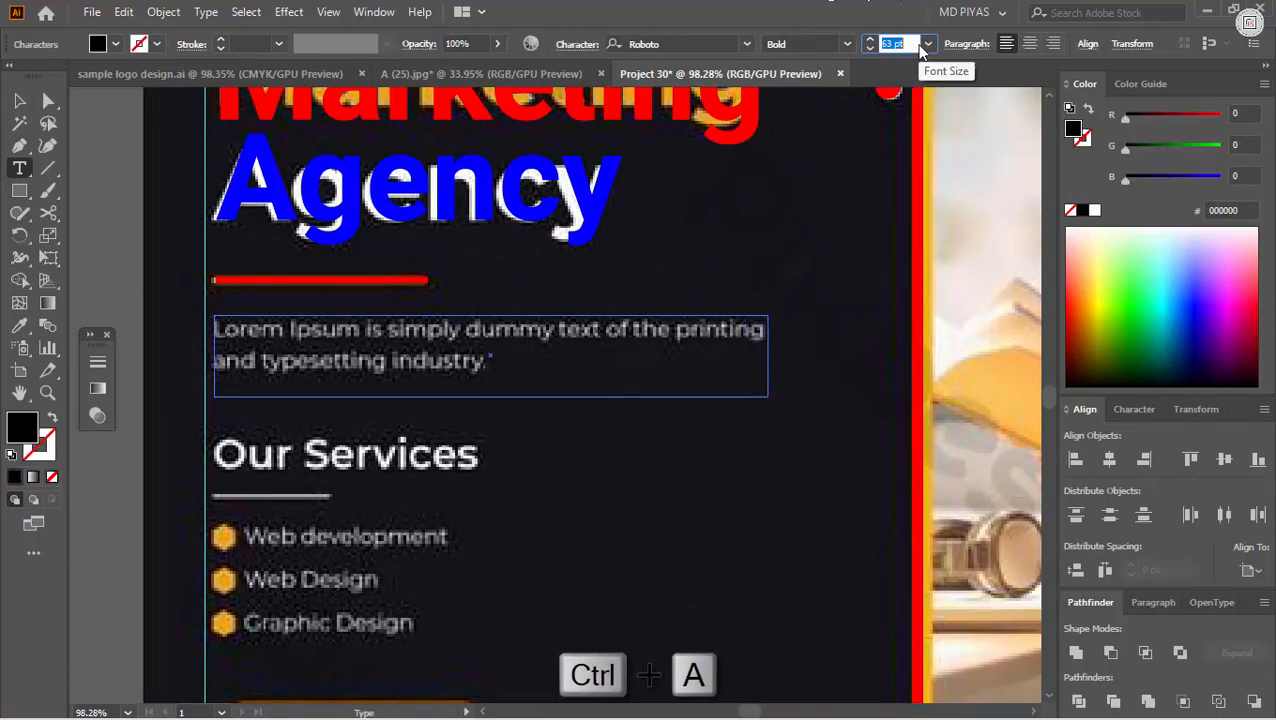
{"action": "left_click", "coordinate": [778, 348]}
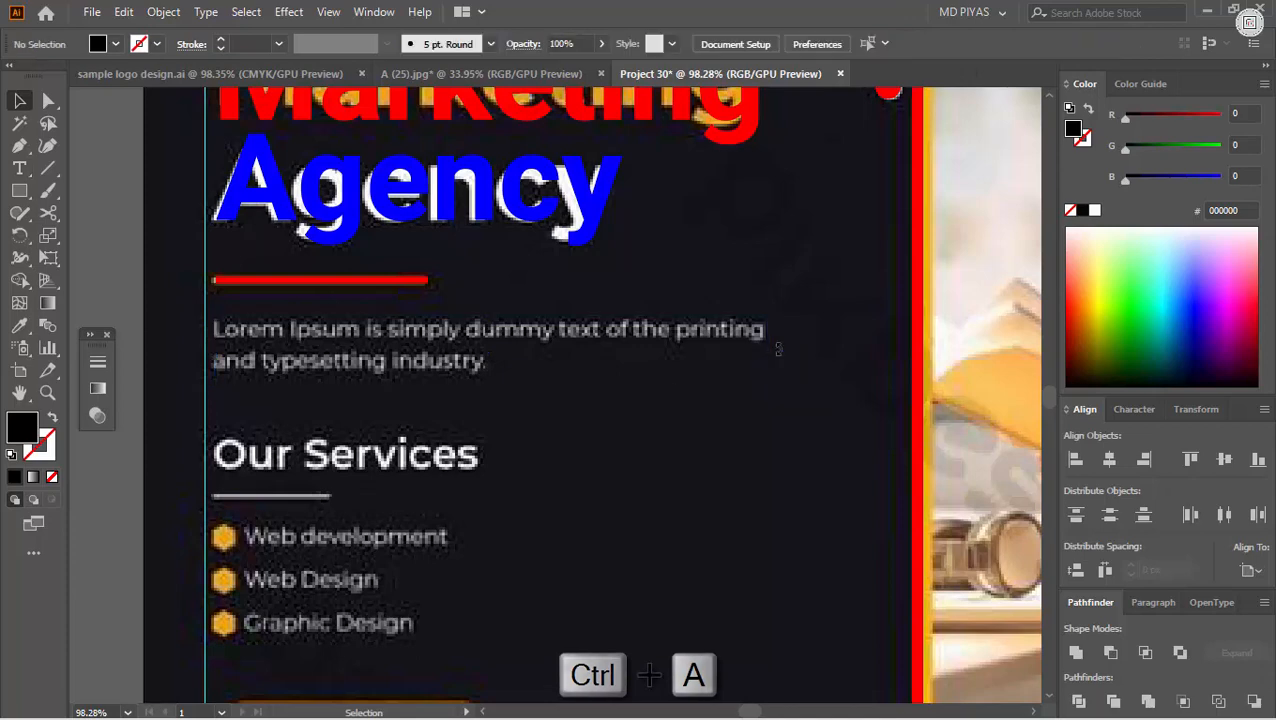
Step: Draw an area text frame with placeholder text over the reference's Lorem Ipsum paragraph and fill the text with white
{"action": "key", "text": "t"}
{"action": "left_click_drag", "start_coordinate": [416, 360], "coordinate": [772, 407]}
{"action": "left_click", "coordinate": [1094, 213]}
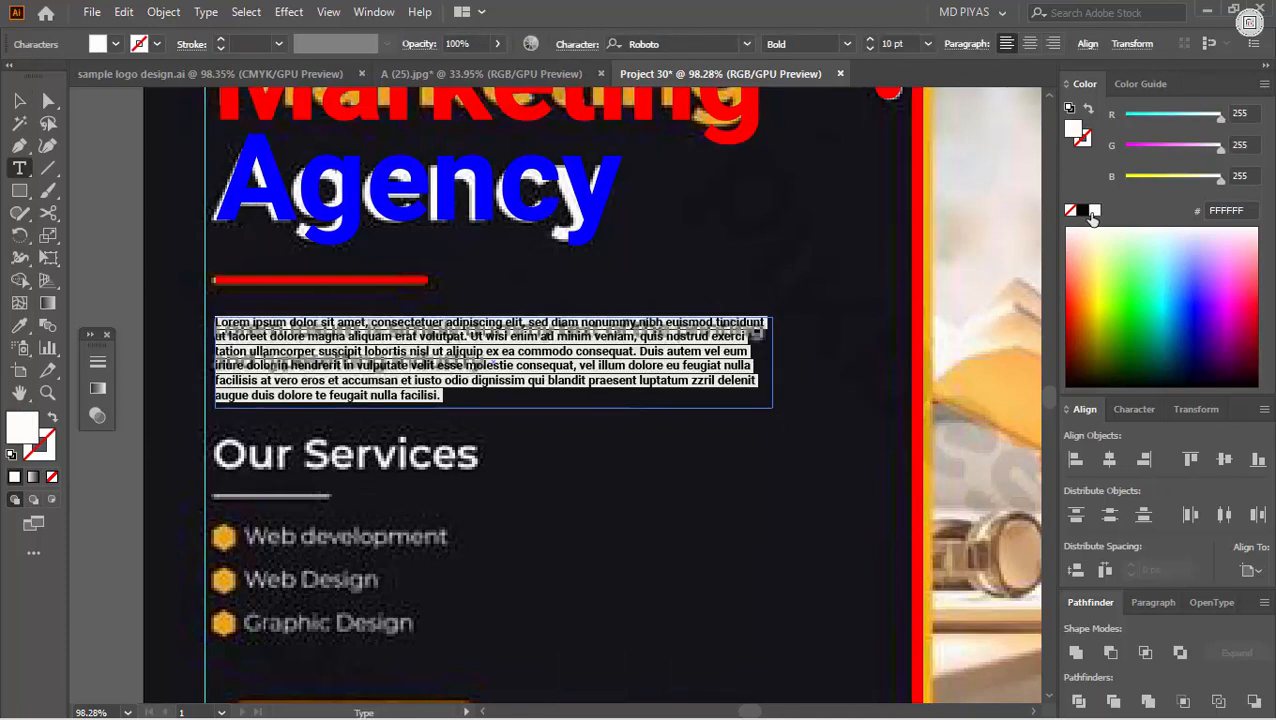
Step: Set the placeholder paragraph to 16 pt and justify it with the last line aligned left
{"action": "left_click", "coordinate": [902, 43]}
{"action": "scroll", "coordinate": [902, 43], "scroll_direction": "up", "scroll_amount": 11}
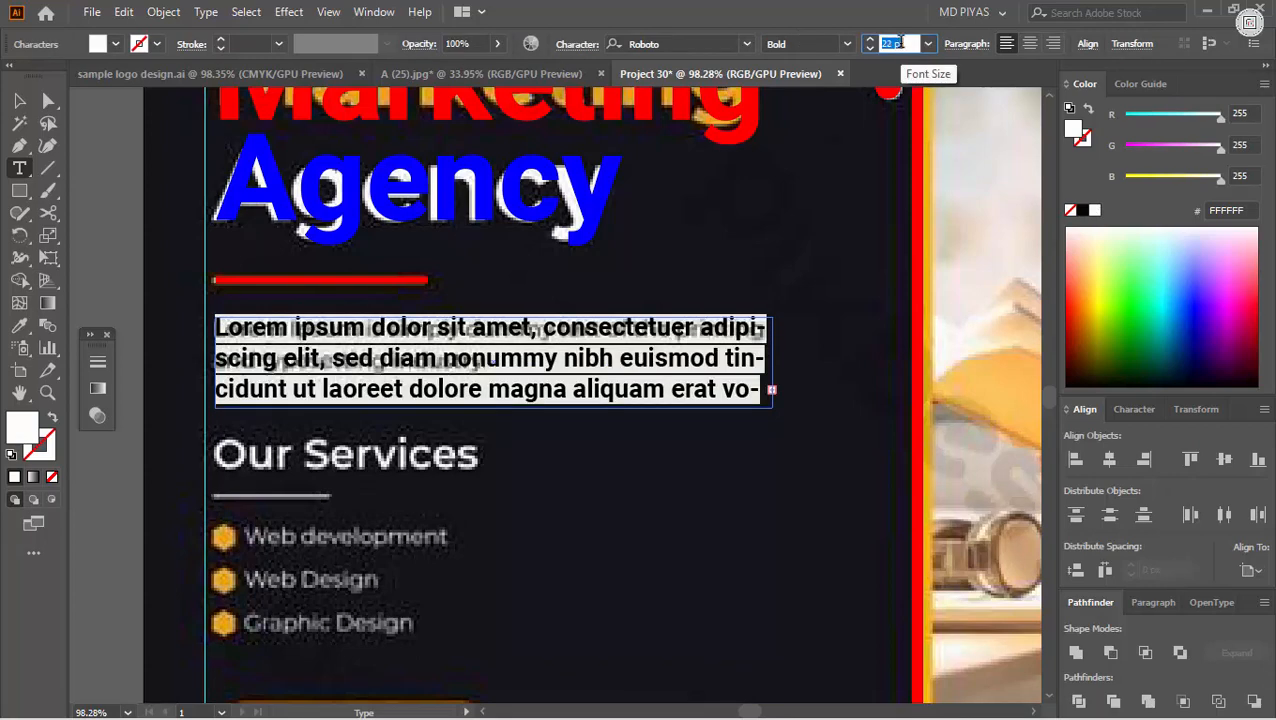
{"action": "scroll", "coordinate": [904, 42], "scroll_direction": "down", "scroll_amount": 5}
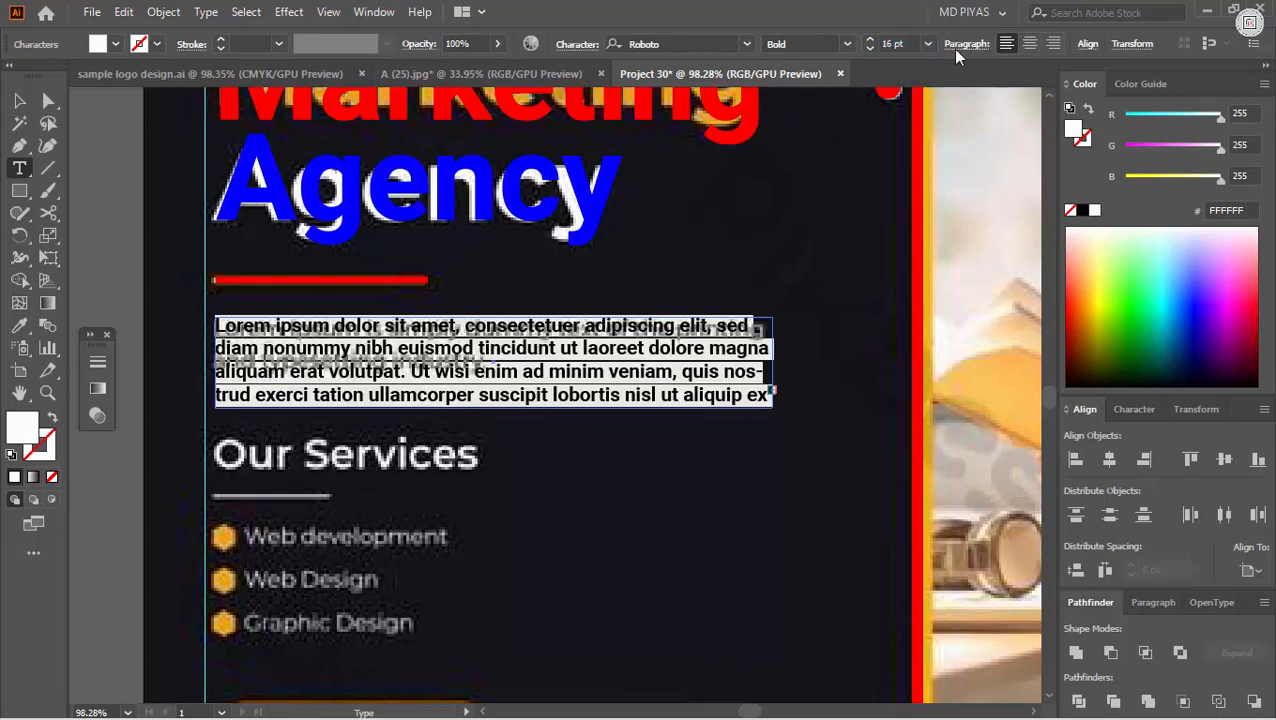
{"action": "left_click", "coordinate": [958, 46]}
{"action": "left_click", "coordinate": [872, 78]}
{"action": "left_click", "coordinate": [907, 44]}
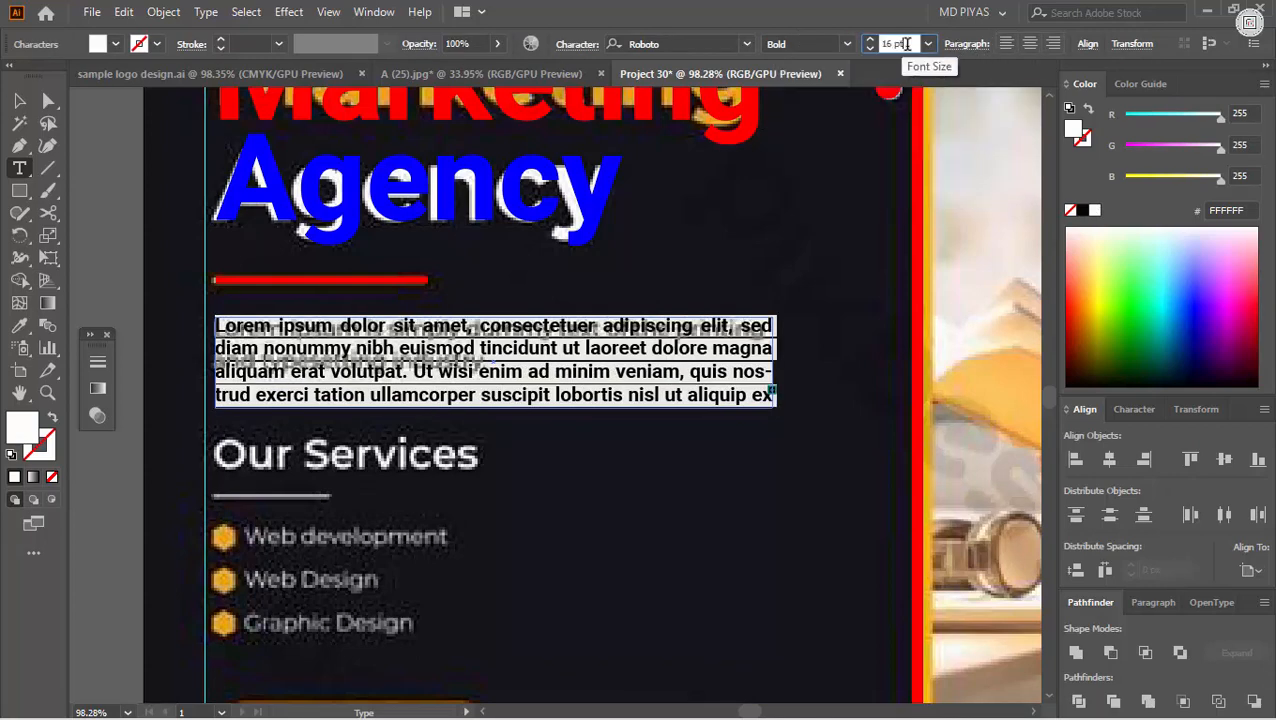
Step: Trim the placeholder paragraph to two lines running from "Lorem ipsum" to "nibh euismod"
{"action": "left_click_drag", "start_coordinate": [478, 349], "coordinate": [243, 316]}
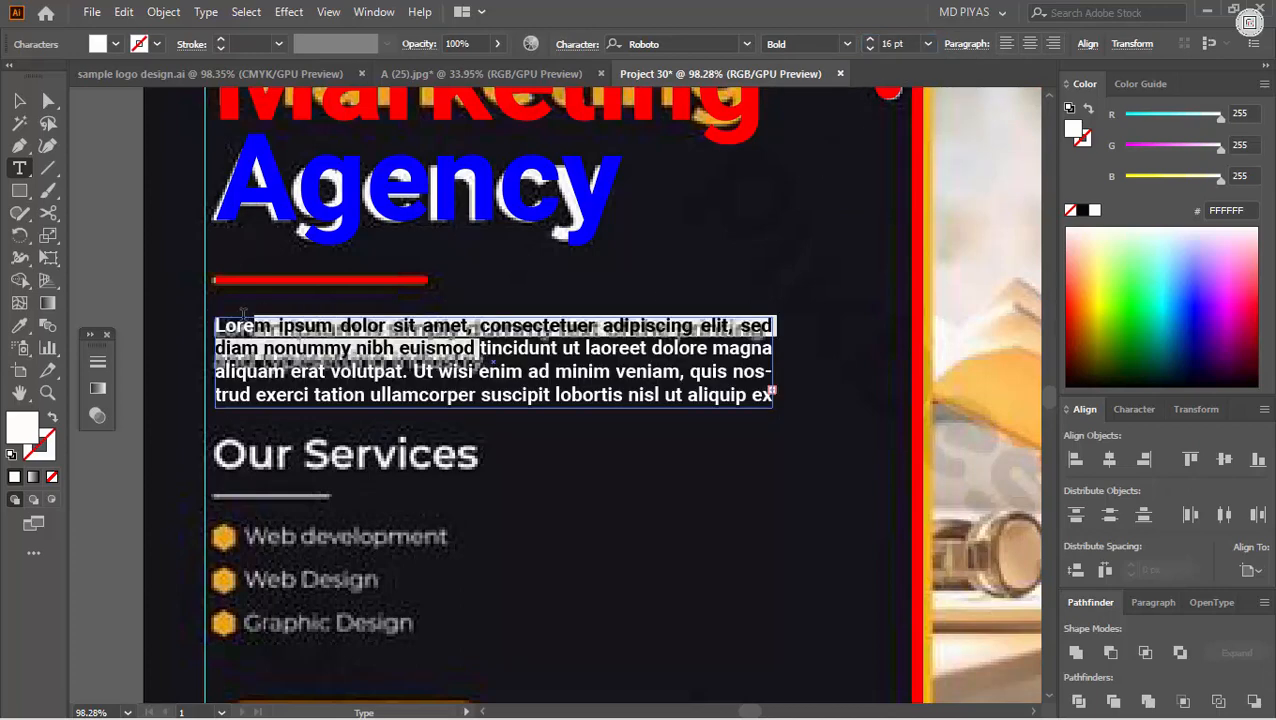
{"action": "key", "text": "ctrl+x"}
{"action": "key", "text": "ctrl+a"}
{"action": "key", "text": "ctrl+v"}
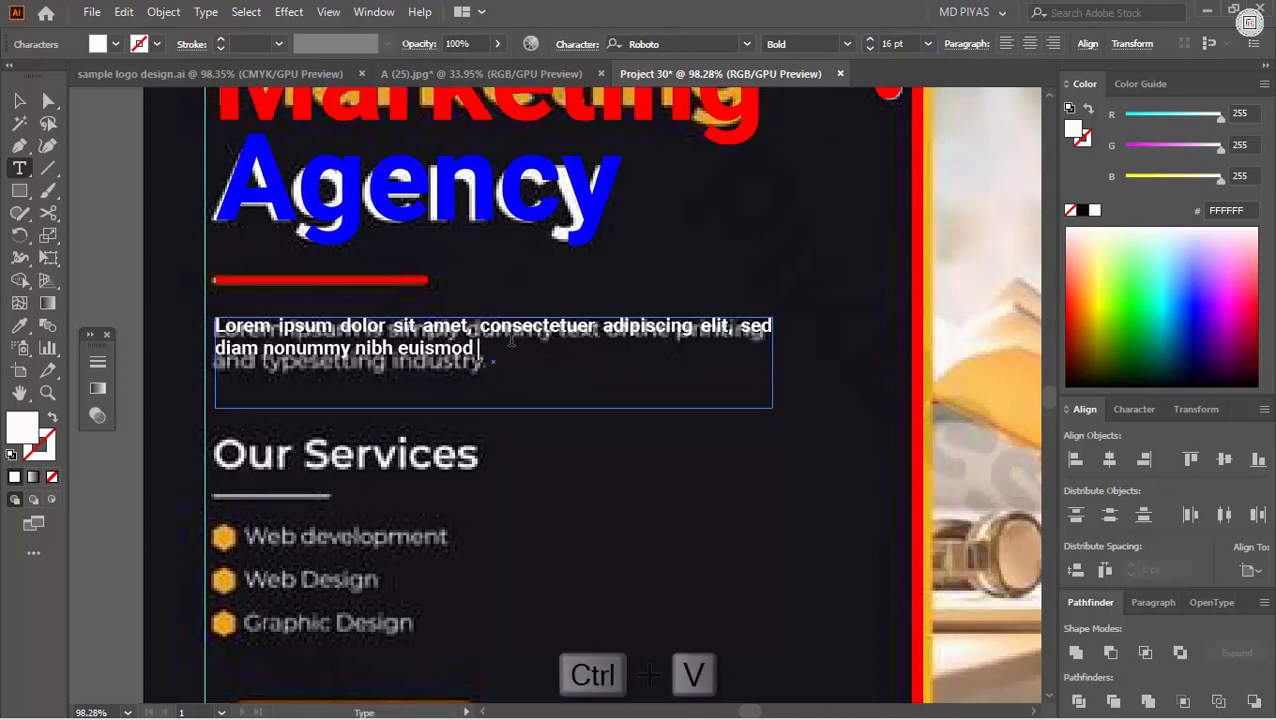
Step: Shorten the paragraph's text frame to fit its two lines and set the font style to Regular
{"action": "left_click_drag", "start_coordinate": [493, 407], "coordinate": [490, 372]}
{"action": "left_click", "coordinate": [846, 44]}
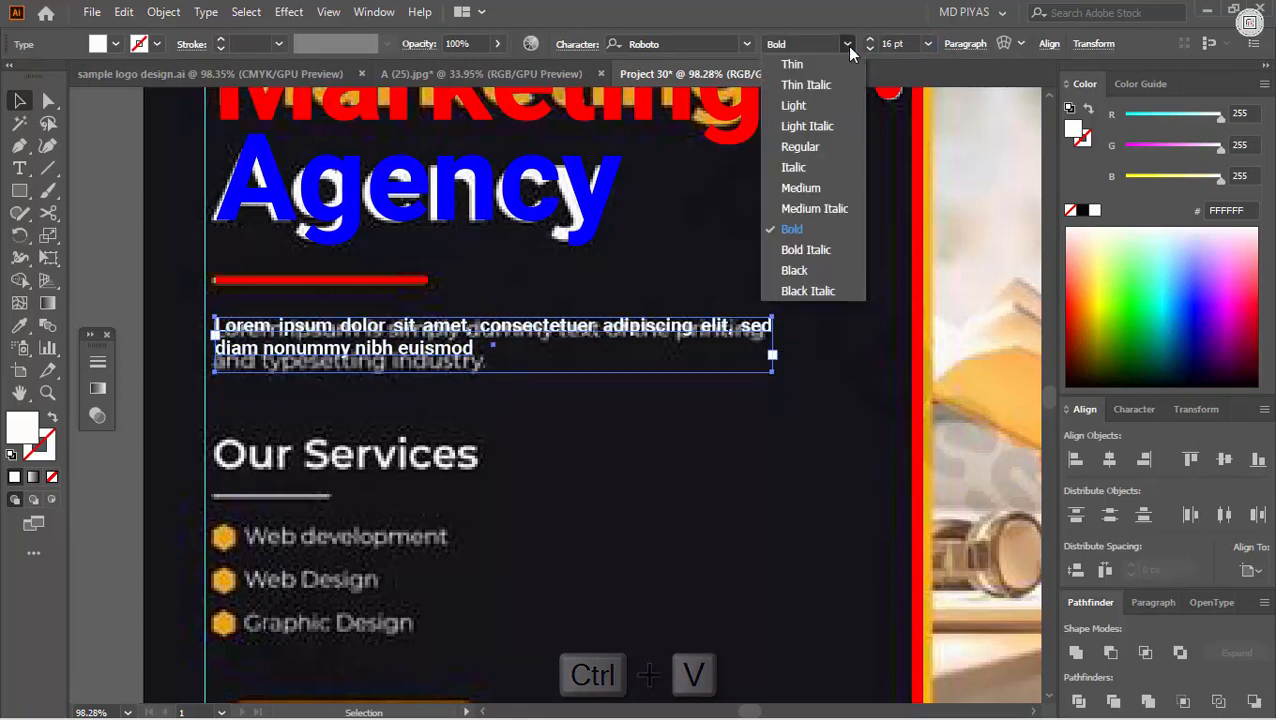
{"action": "key", "text": "Escape"}
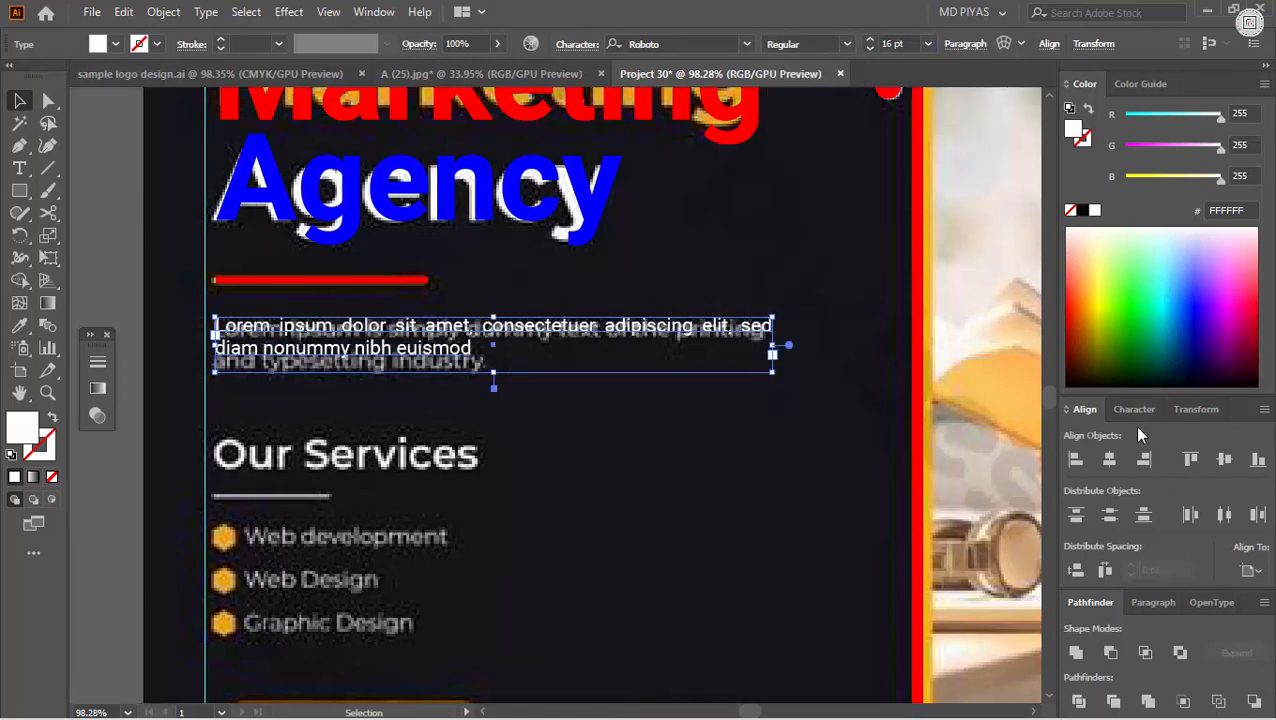
Step: Set the placeholder paragraph's leading to 23 pt
{"action": "left_click", "coordinate": [1134, 409]}
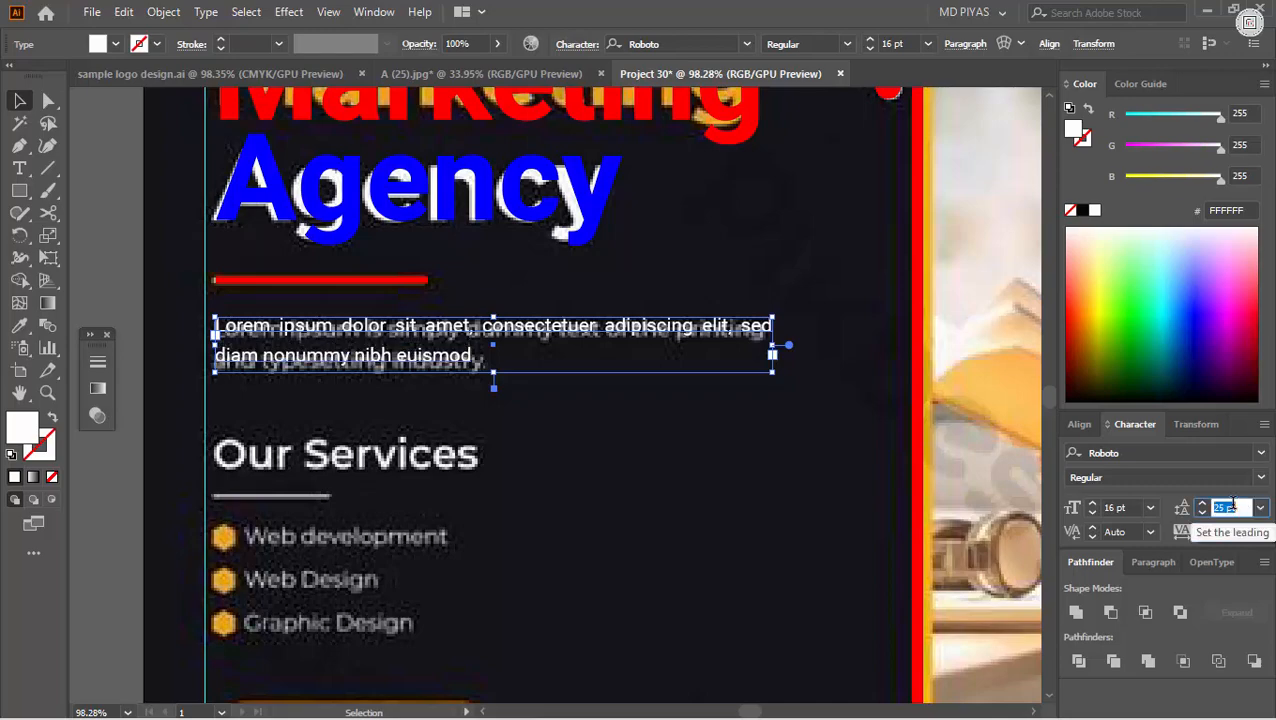
{"action": "left_click_drag", "start_coordinate": [496, 372], "coordinate": [498, 358]}
{"action": "left_click", "coordinate": [692, 424]}
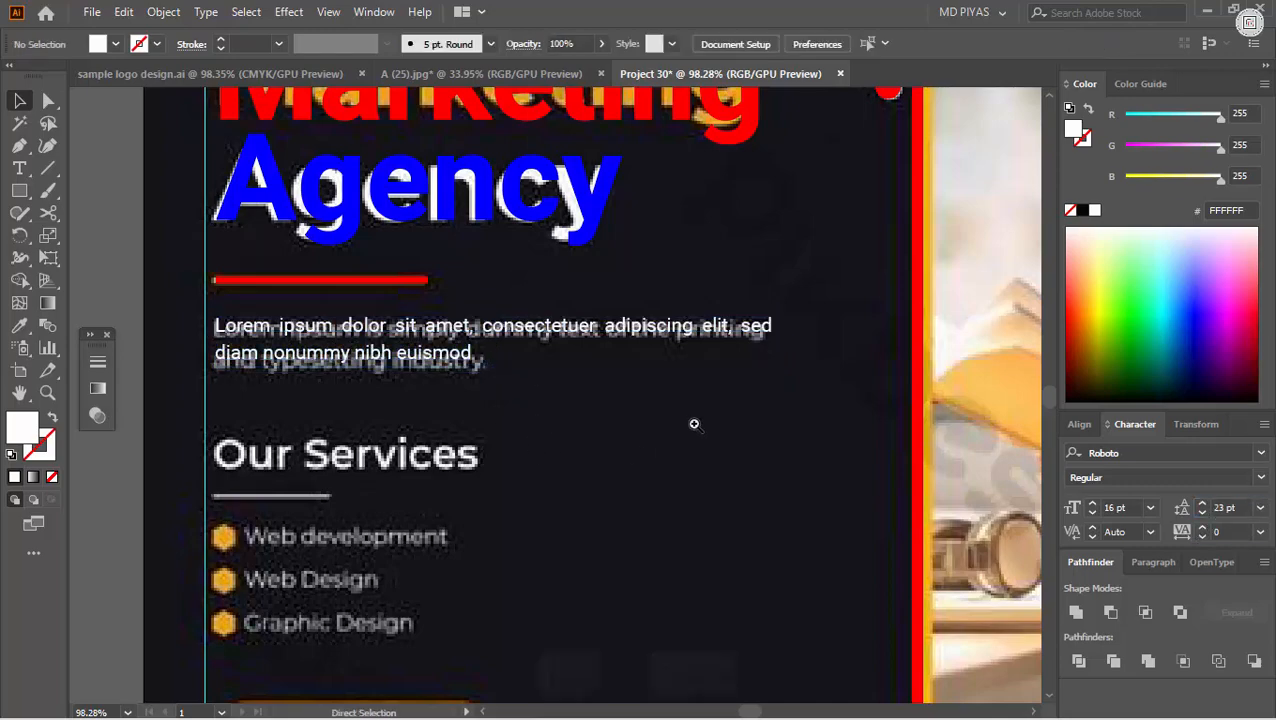
Step: Cut the "Our Services" line out of the text list beside the artboard
{"action": "left_click_drag", "start_coordinate": [692, 426], "coordinate": [390, 458]}
{"action": "mouse_move", "coordinate": [501, 490]}
{"action": "left_mouse_down"}
{"action": "mouse_move", "coordinate": [764, 455]}
{"action": "mouse_move", "coordinate": [273, 459]}
{"action": "mouse_move", "coordinate": [362, 402]}
{"action": "mouse_move", "coordinate": [508, 499]}
{"action": "left_mouse_up"}
{"action": "triple_click", "coordinate": [183, 196]}
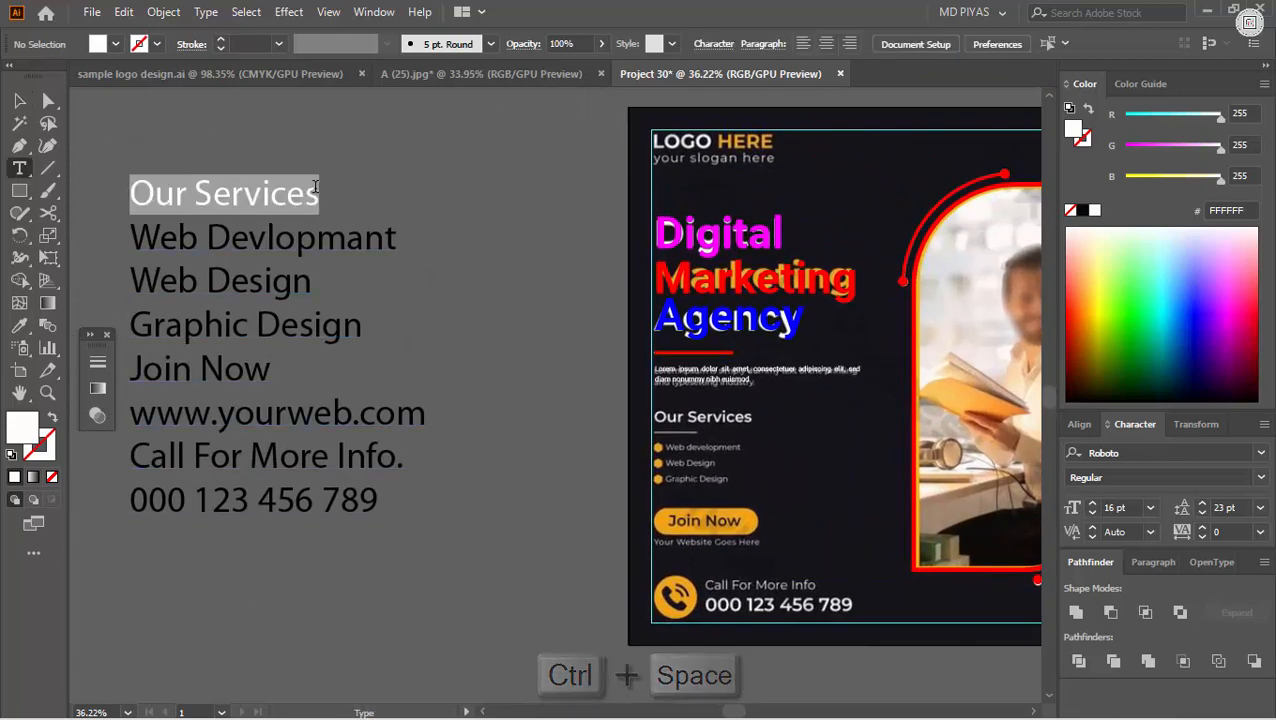
{"action": "key", "text": "ctrl+x"}
{"action": "left_click_drag", "start_coordinate": [738, 423], "coordinate": [820, 480]}
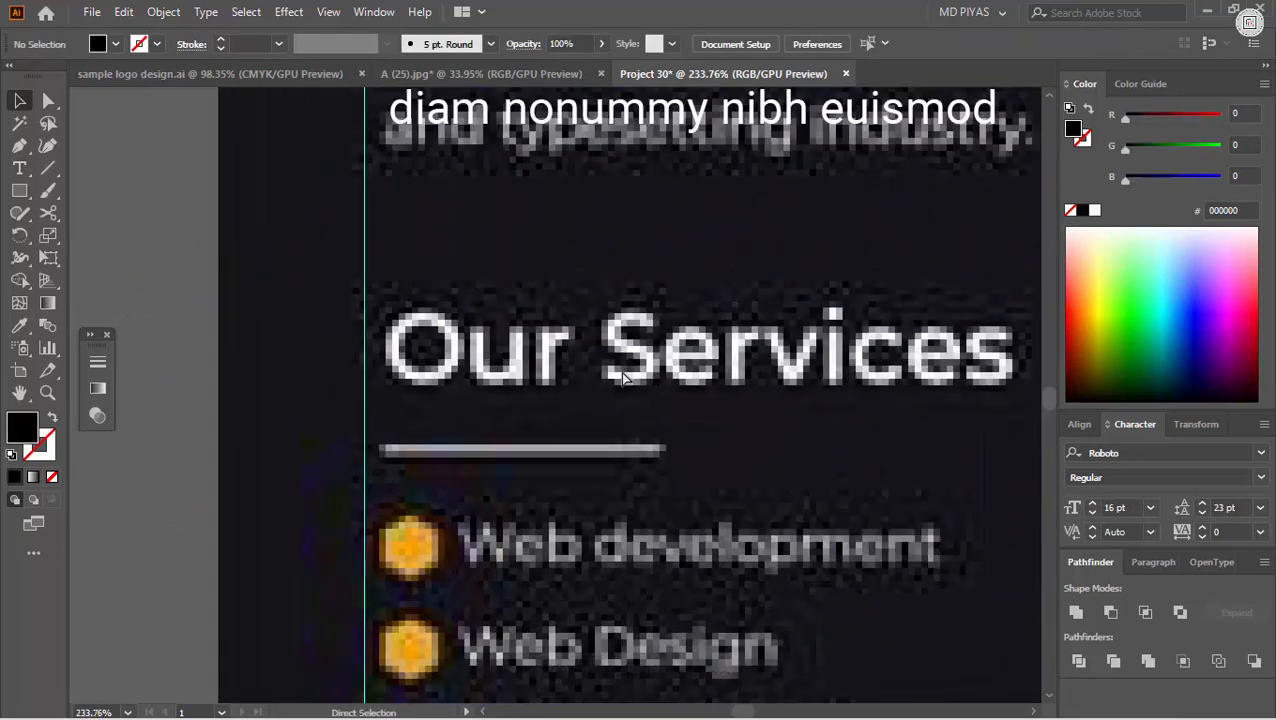
Step: Paste "Our Services", scale it to about 42 pt over the reference heading and fill it with white
{"action": "key", "text": "ctrl+v"}
{"action": "left_click_drag", "start_coordinate": [489, 267], "coordinate": [504, 375]}
{"action": "left_click_drag", "start_coordinate": [468, 396], "coordinate": [465, 357]}
{"action": "left_click_drag", "start_coordinate": [540, 370], "coordinate": [520, 370]}
{"action": "left_click_drag", "start_coordinate": [520, 370], "coordinate": [704, 340]}
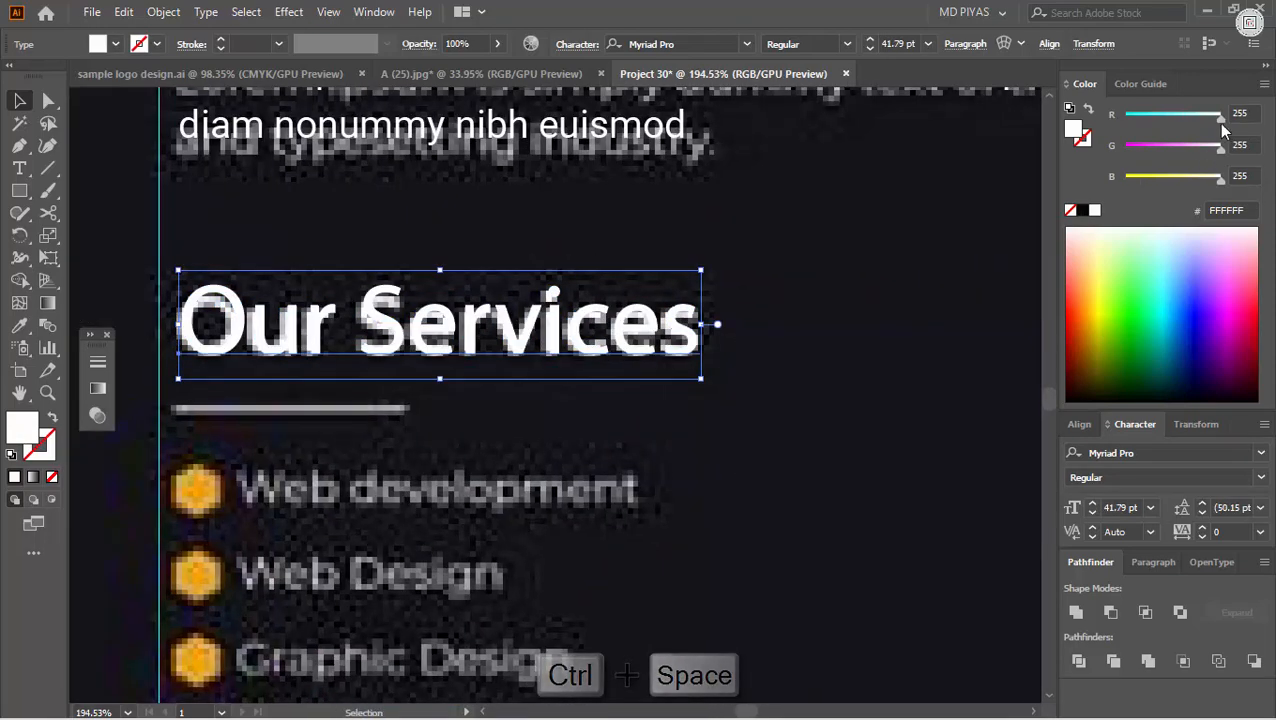
Step: Recolor the "Our Services" heading to cyan (00FFFF) to distinguish it from the reference
{"action": "left_click_drag", "start_coordinate": [1220, 119], "coordinate": [1126, 119]}
{"action": "left_click", "coordinate": [891, 289]}
{"action": "mouse_move", "coordinate": [632, 322]}
{"action": "left_mouse_down"}
{"action": "mouse_move", "coordinate": [446, 330]}
{"action": "mouse_move", "coordinate": [640, 336]}
{"action": "left_mouse_up"}
{"action": "left_click", "coordinate": [698, 338]}
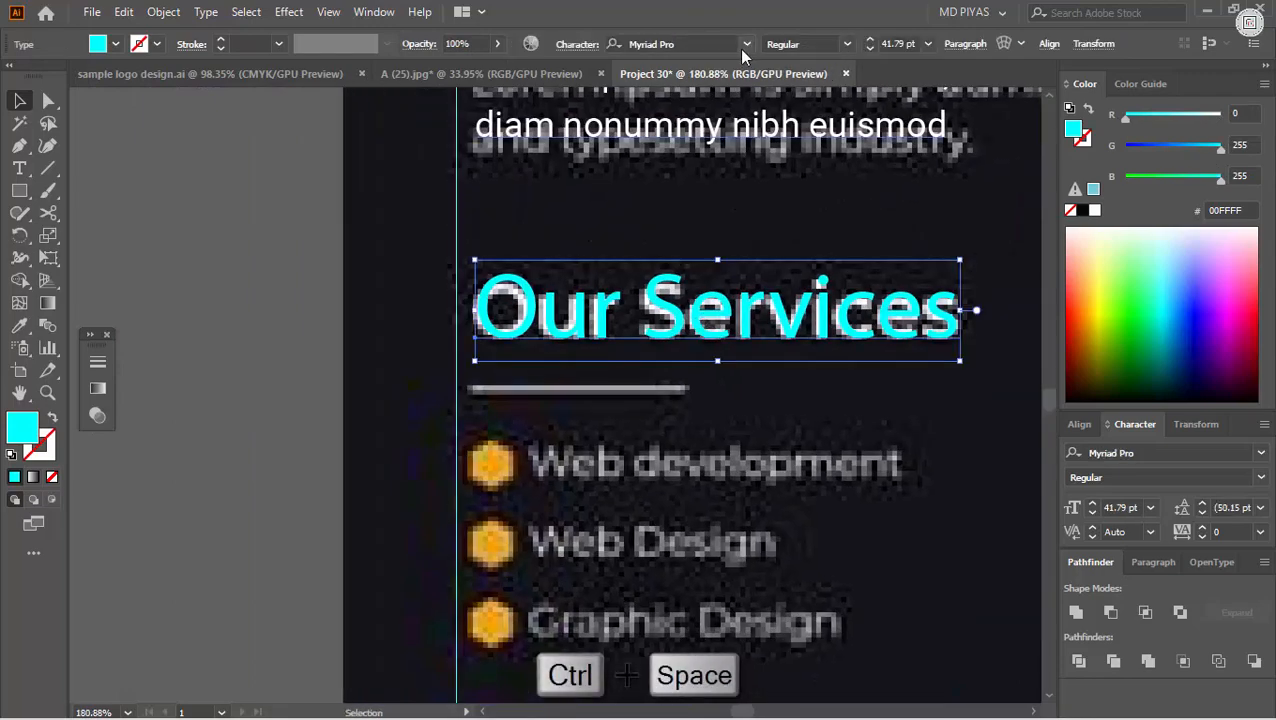
Step: Set the "Our Services" heading in Roboto Bold
{"action": "left_click_drag", "start_coordinate": [709, 137], "coordinate": [614, 279]}
{"action": "type", "text": "roboto"}
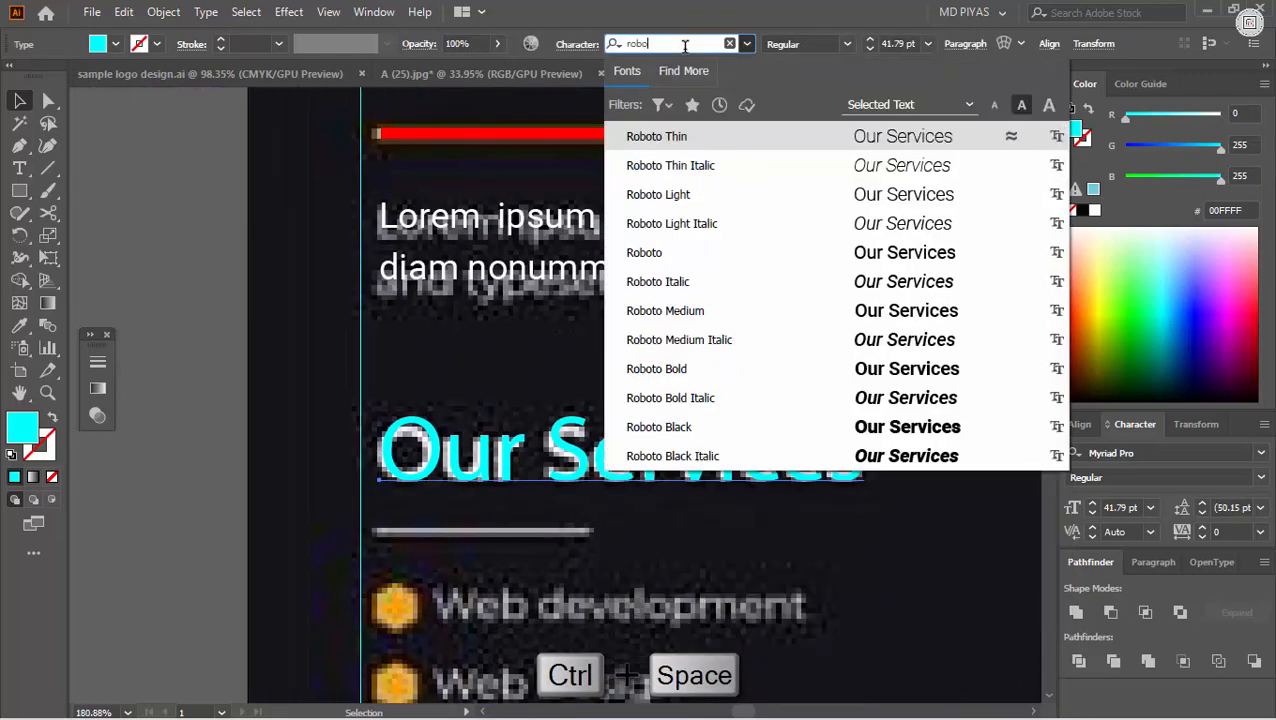
{"action": "key", "text": "Return"}
{"action": "left_click", "coordinate": [846, 48]}
{"action": "left_click", "coordinate": [809, 226]}
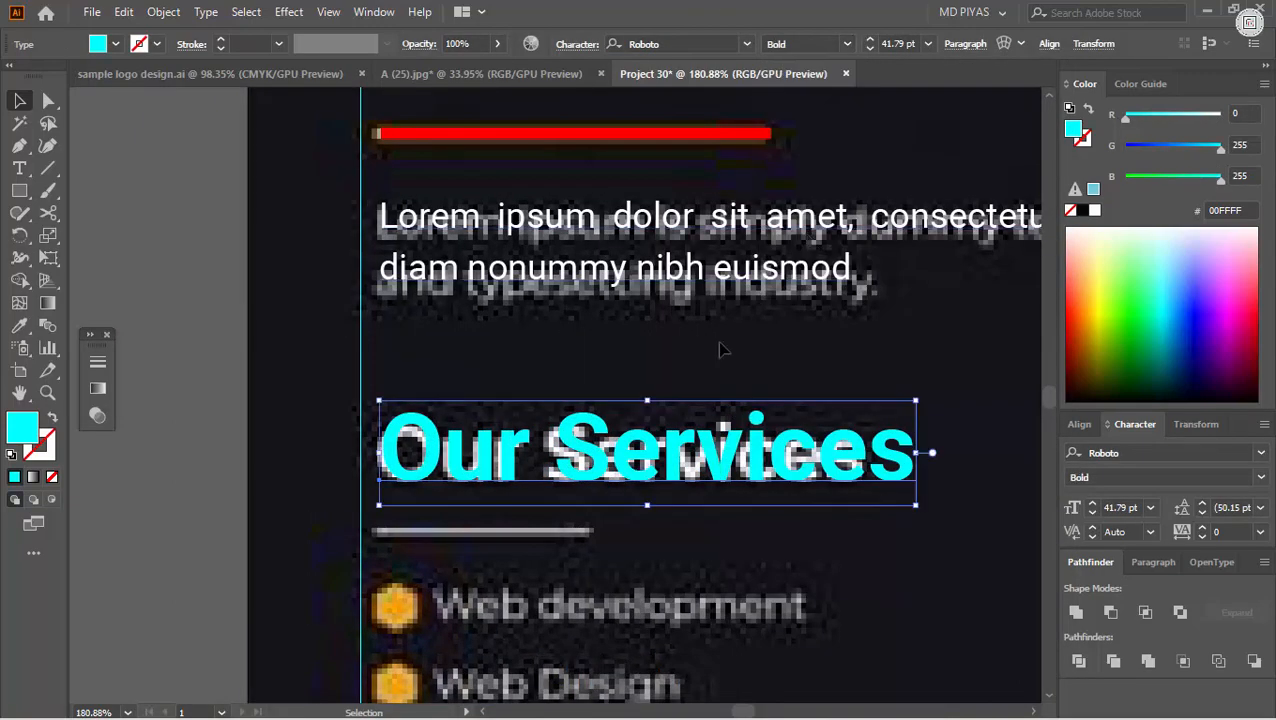
Step: Scale and nudge the "Our Services" heading to fit over the reference heading
{"action": "left_click_drag", "start_coordinate": [403, 449], "coordinate": [449, 455]}
{"action": "left_click_drag", "start_coordinate": [640, 510], "coordinate": [575, 510]}
{"action": "left_click_drag", "start_coordinate": [1030, 498], "coordinate": [414, 478]}
{"action": "left_click", "coordinate": [681, 464]}
{"action": "left_click_drag", "start_coordinate": [414, 478], "coordinate": [398, 499]}
Step: Copy the red divider under "Our Services", shorten it to the reference line and set its stroke to 3 pt
{"action": "left_click_drag", "start_coordinate": [655, 362], "coordinate": [478, 511]}
{"action": "left_click_drag", "start_coordinate": [480, 515], "coordinate": [200, 518]}
{"action": "left_click_drag", "start_coordinate": [680, 510], "coordinate": [447, 470]}
{"action": "key", "text": "a"}
{"action": "key", "text": "v"}
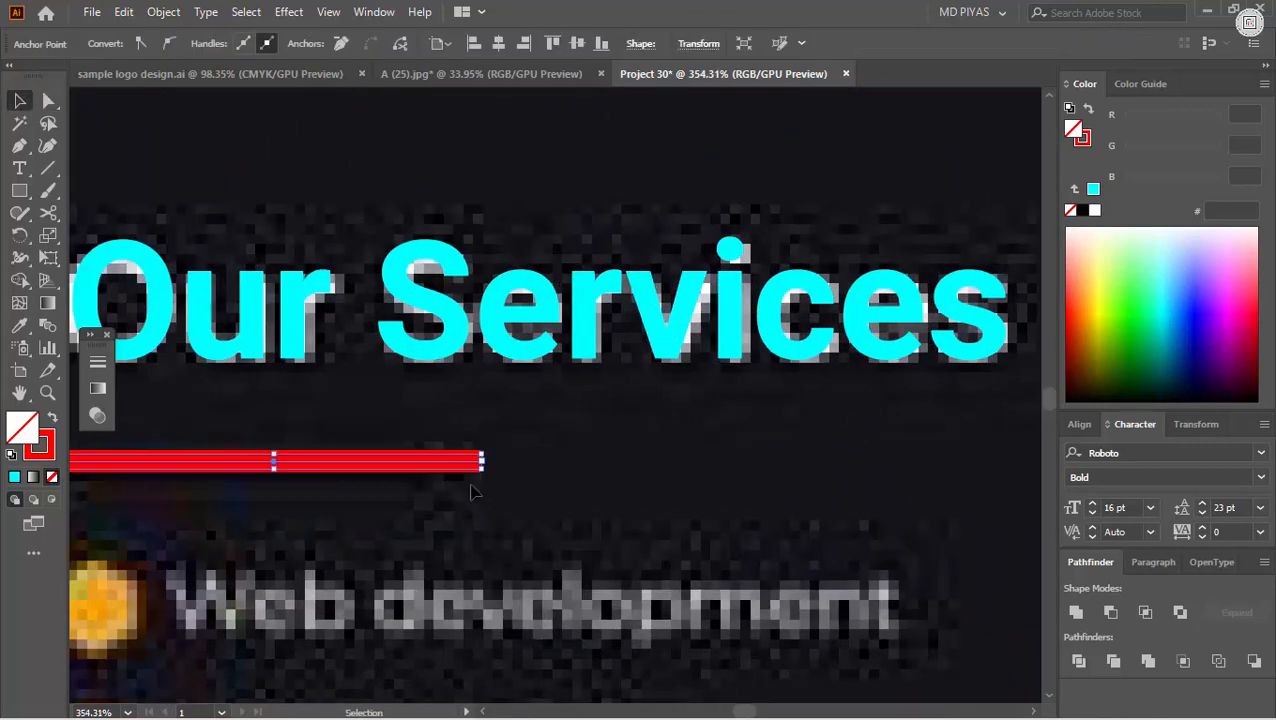
{"action": "left_click", "coordinate": [510, 449]}
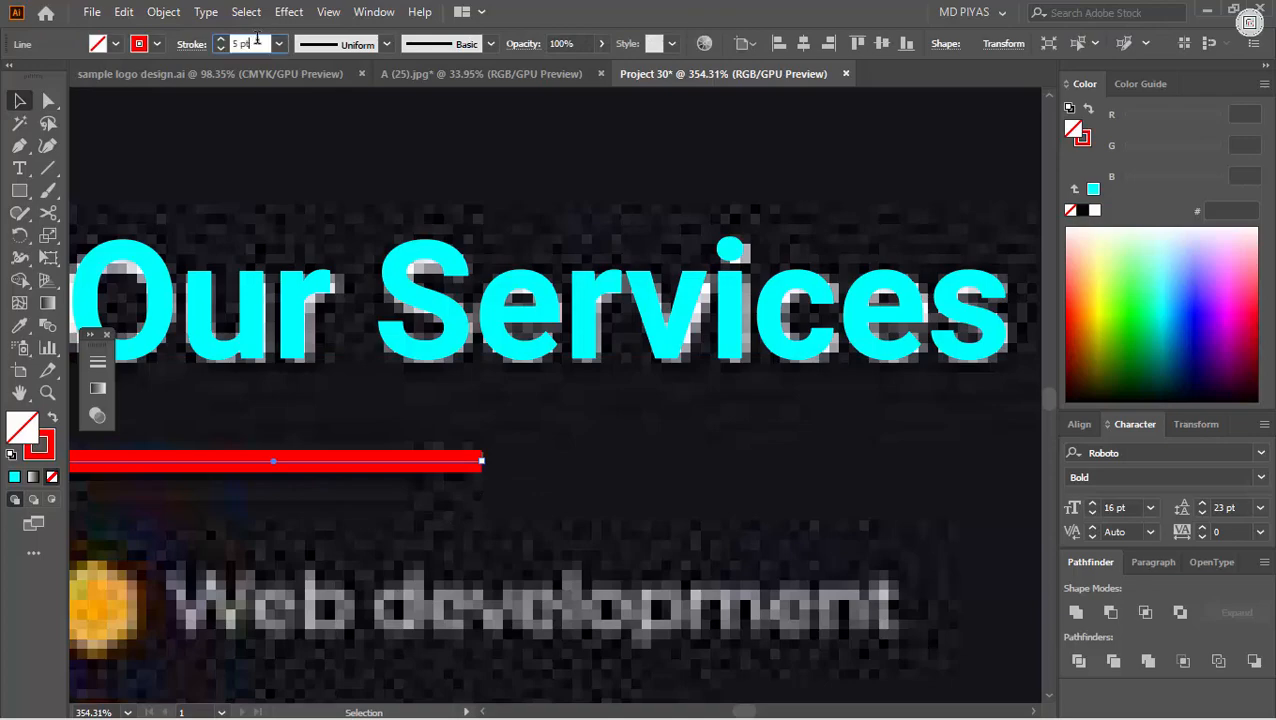
{"action": "left_click", "coordinate": [578, 444]}
Step: Move the remaining text list slightly down beside the artboard
{"action": "left_click_drag", "start_coordinate": [660, 436], "coordinate": [312, 487]}
{"action": "left_click_drag", "start_coordinate": [622, 390], "coordinate": [461, 454]}
{"action": "left_click_drag", "start_coordinate": [361, 393], "coordinate": [375, 441]}
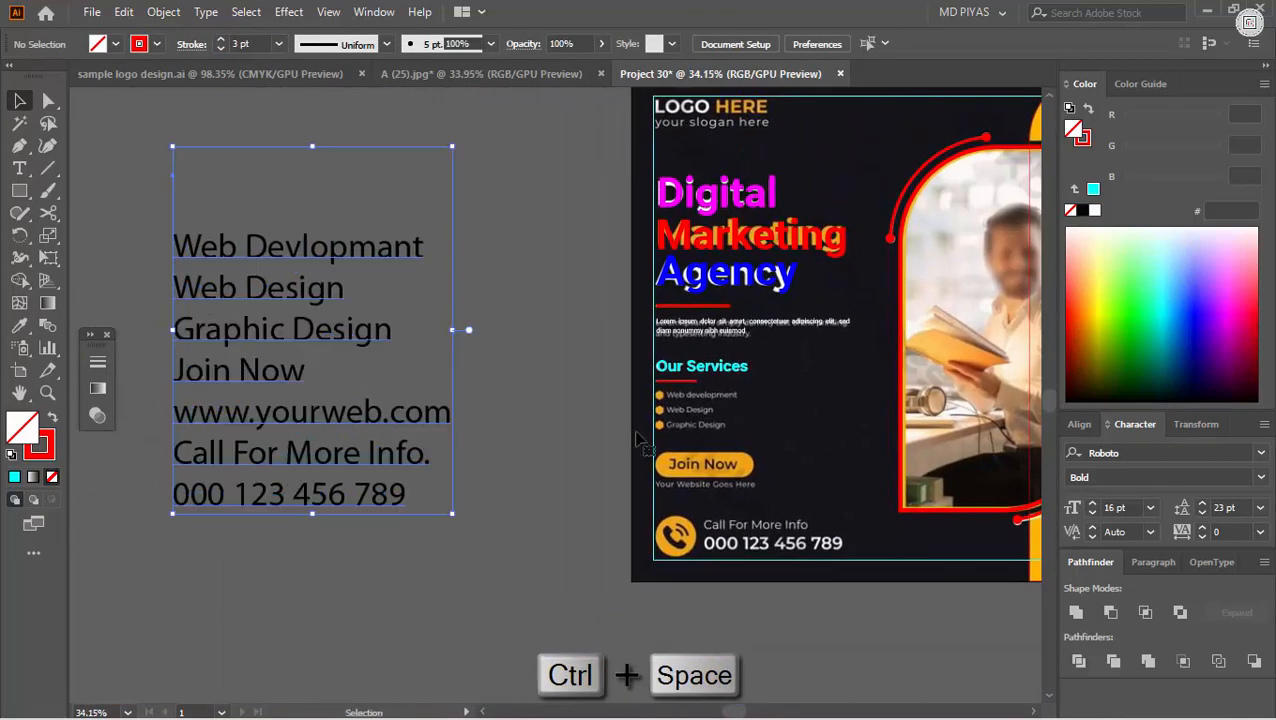
Step: Create a six-sided polygon near the reference's service bullets using the Polygon tool
{"action": "left_click_drag", "start_coordinate": [687, 409], "coordinate": [1091, 342]}
{"action": "left_click_drag", "start_coordinate": [723, 381], "coordinate": [625, 393]}
{"action": "left_click_drag", "start_coordinate": [22, 197], "coordinate": [100, 258]}
{"action": "left_click", "coordinate": [214, 344]}
{"action": "left_click", "coordinate": [563, 410]}
{"action": "left_click", "coordinate": [490, 397]}
{"action": "left_click", "coordinate": [682, 407]}
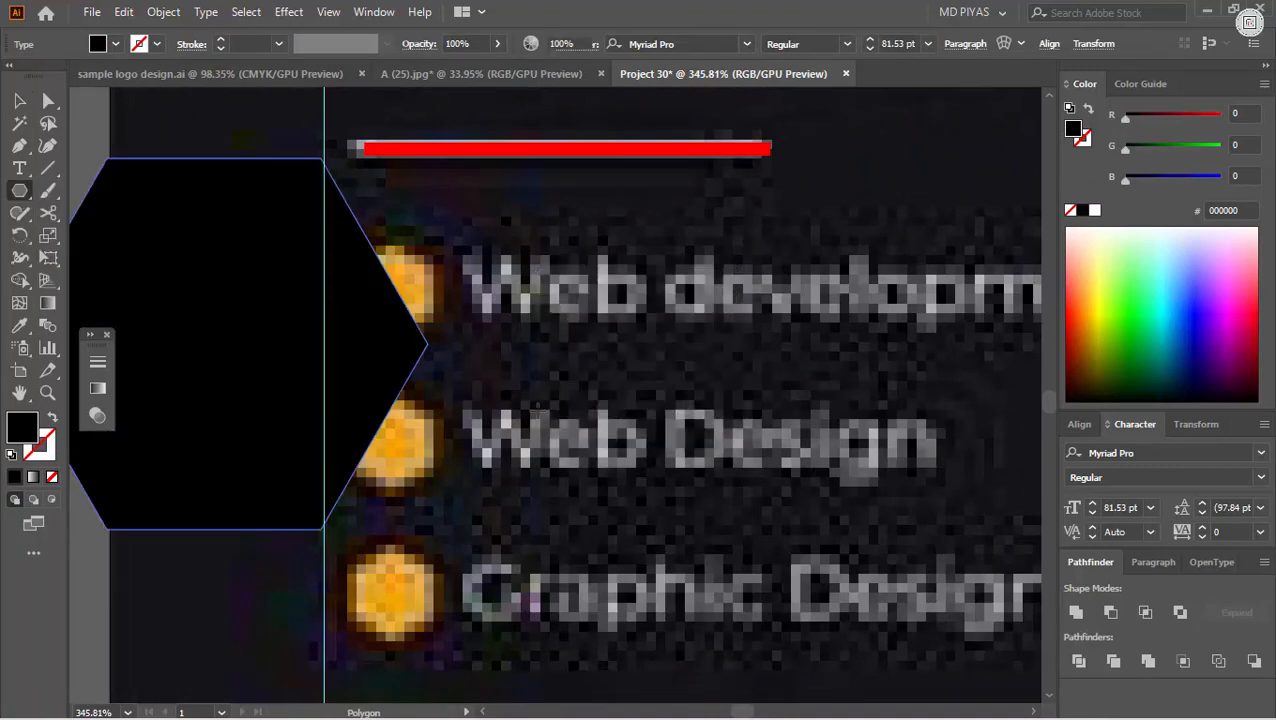
Step: Shrink the hexagon to roughly bullet size and rotate it so that a corner points up
{"action": "key", "text": "v"}
{"action": "left_click_drag", "start_coordinate": [316, 367], "coordinate": [403, 394]}
{"action": "left_click_drag", "start_coordinate": [514, 372], "coordinate": [365, 379]}
{"action": "left_click_drag", "start_coordinate": [343, 371], "coordinate": [502, 462]}
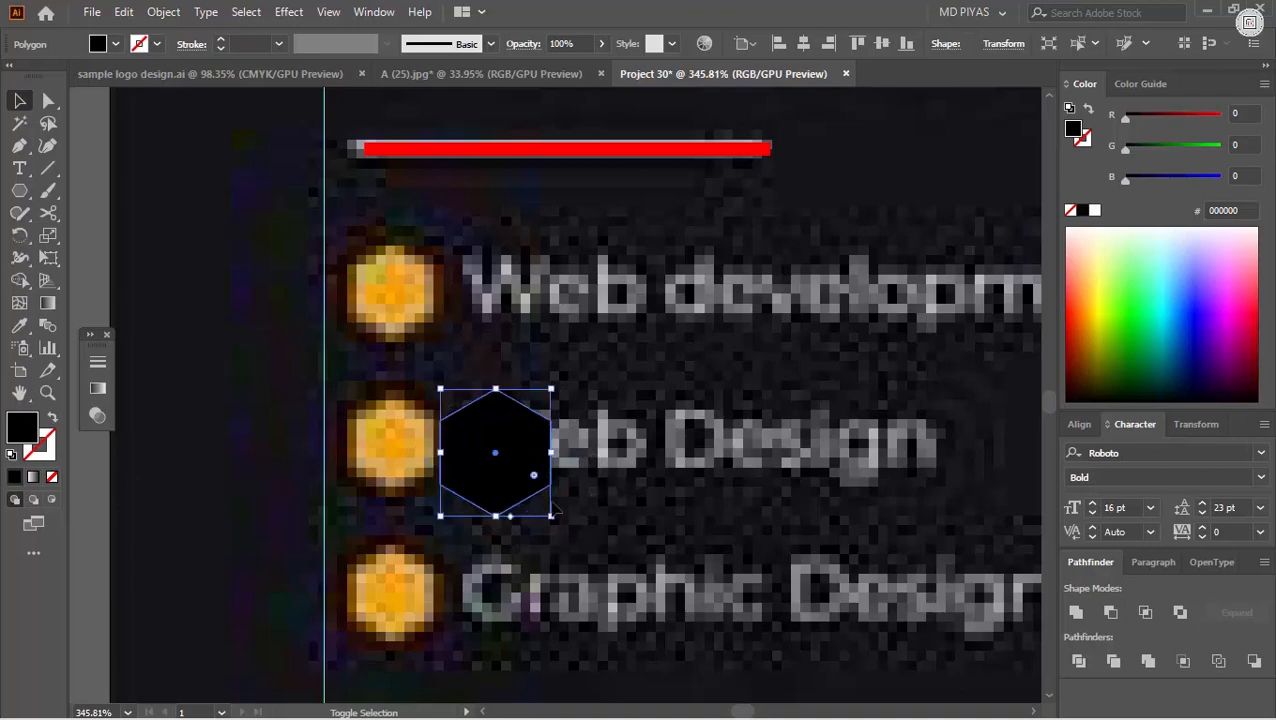
Step: Place the hexagon over the "Web development" bullet and resize it to match the reference bullet
{"action": "left_click_drag", "start_coordinate": [526, 452], "coordinate": [424, 306]}
{"action": "left_click_drag", "start_coordinate": [395, 370], "coordinate": [395, 322]}
{"action": "key", "text": "ctrl+space"}
{"action": "left_click_drag", "start_coordinate": [353, 322], "coordinate": [453, 378]}
{"action": "left_click_drag", "start_coordinate": [463, 334], "coordinate": [453, 331]}
{"action": "key", "text": "ctrl+space"}
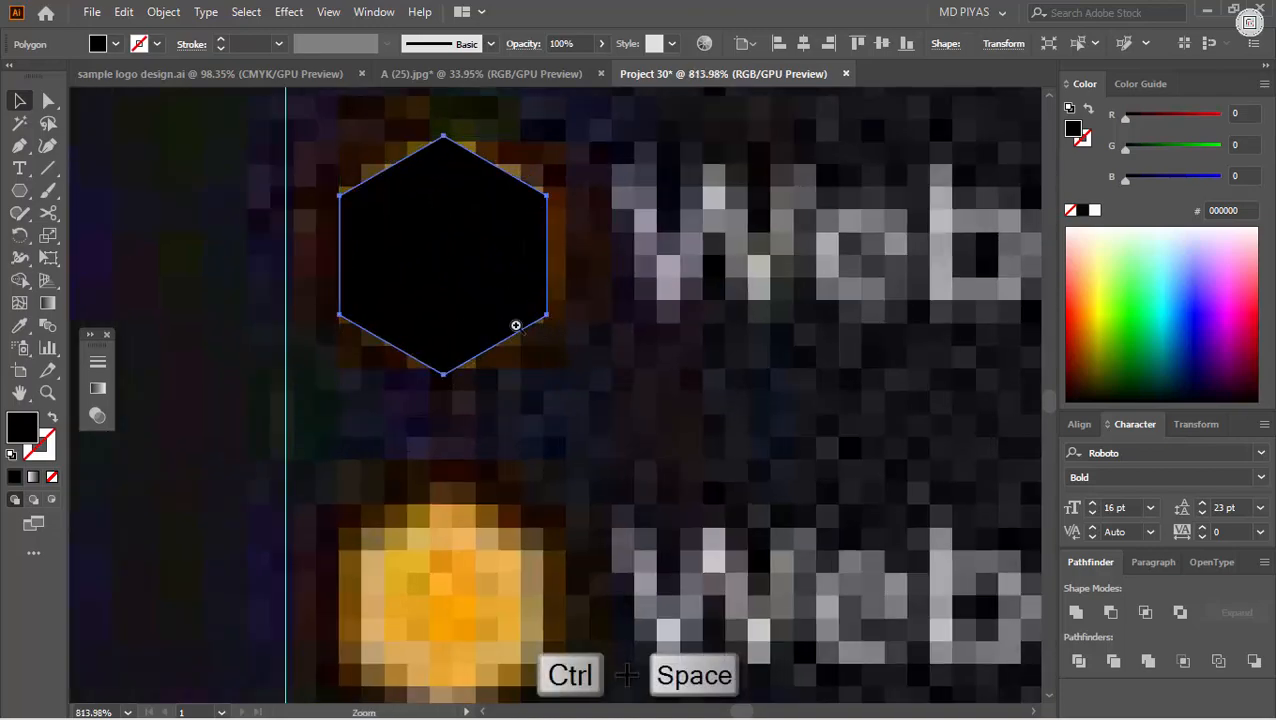
Step: Fill the hexagon with the orange sampled from the reference's "Join Now" button
{"action": "left_click_drag", "start_coordinate": [533, 323], "coordinate": [474, 557]}
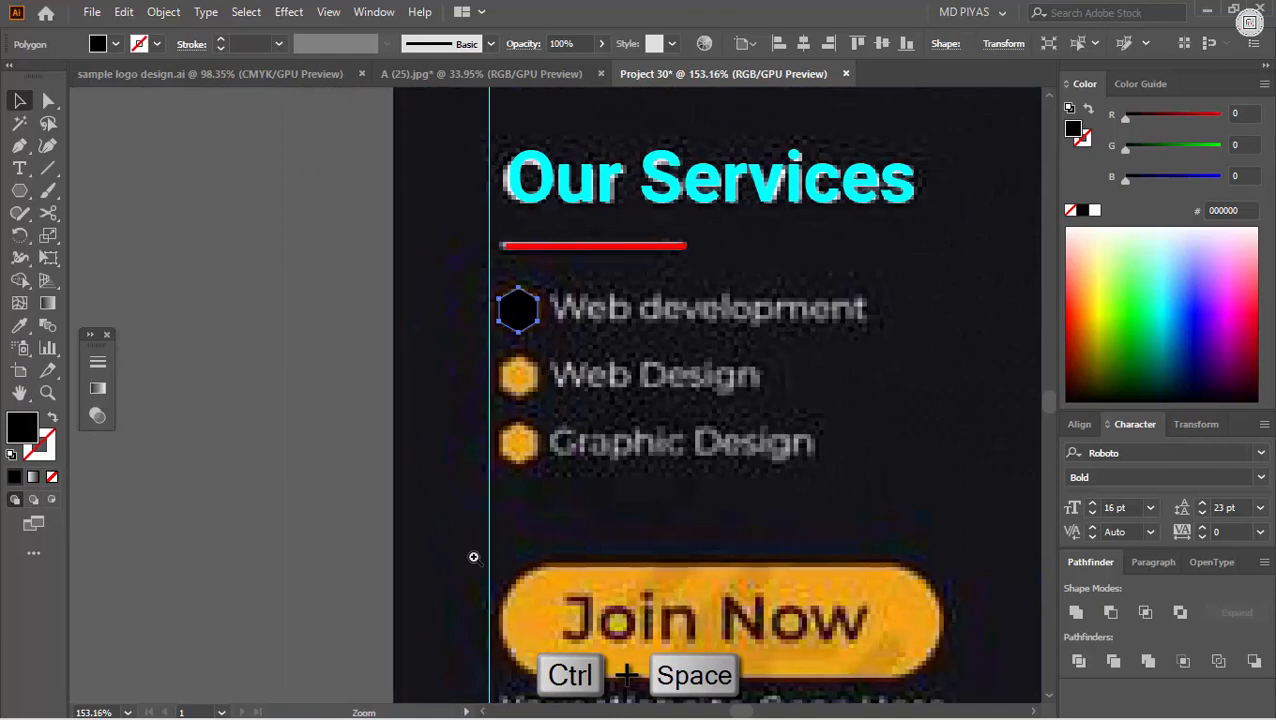
{"action": "left_click", "coordinate": [19, 326]}
{"action": "left_click", "coordinate": [518, 606]}
Step: Copy the orange hexagon onto the "Web Design" bullet and repeat the copy for the "Graphic Design" bullet
{"action": "key", "text": "ctrl+space"}
{"action": "left_click_drag", "start_coordinate": [526, 394], "coordinate": [600, 400]}
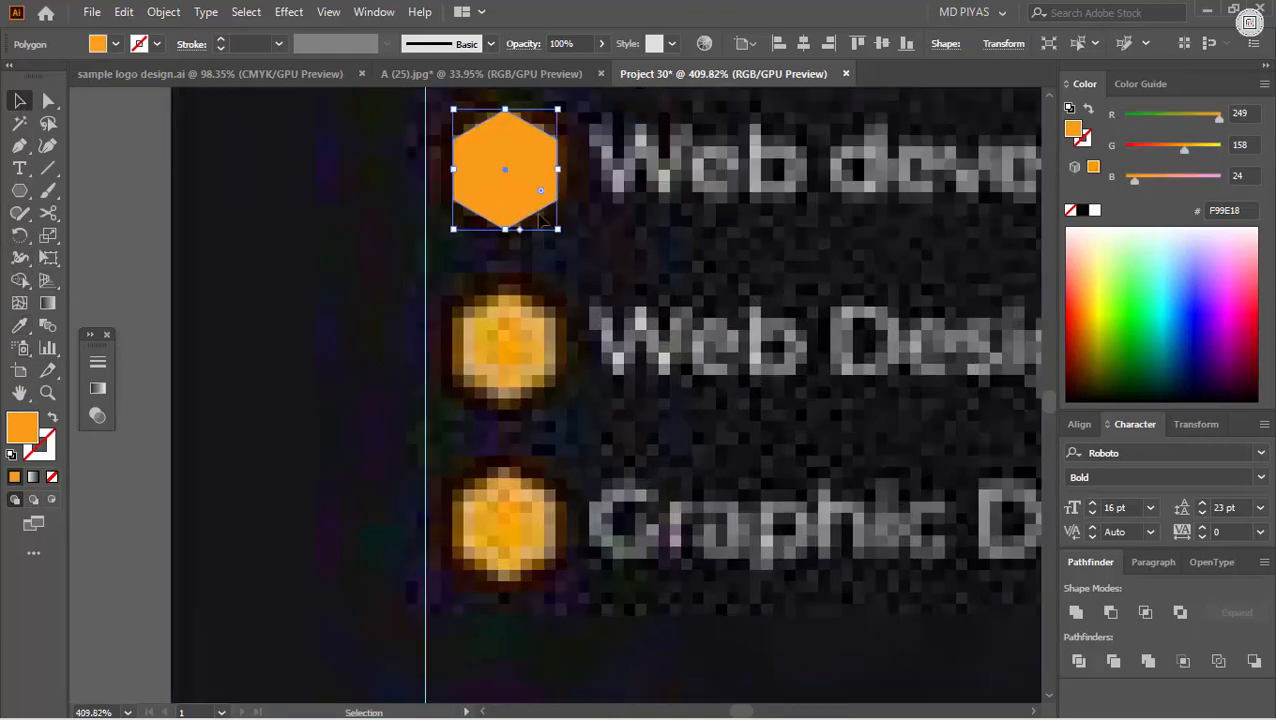
{"action": "left_click_drag", "start_coordinate": [538, 328], "coordinate": [566, 372]}
{"action": "key", "text": "ctrl+d"}
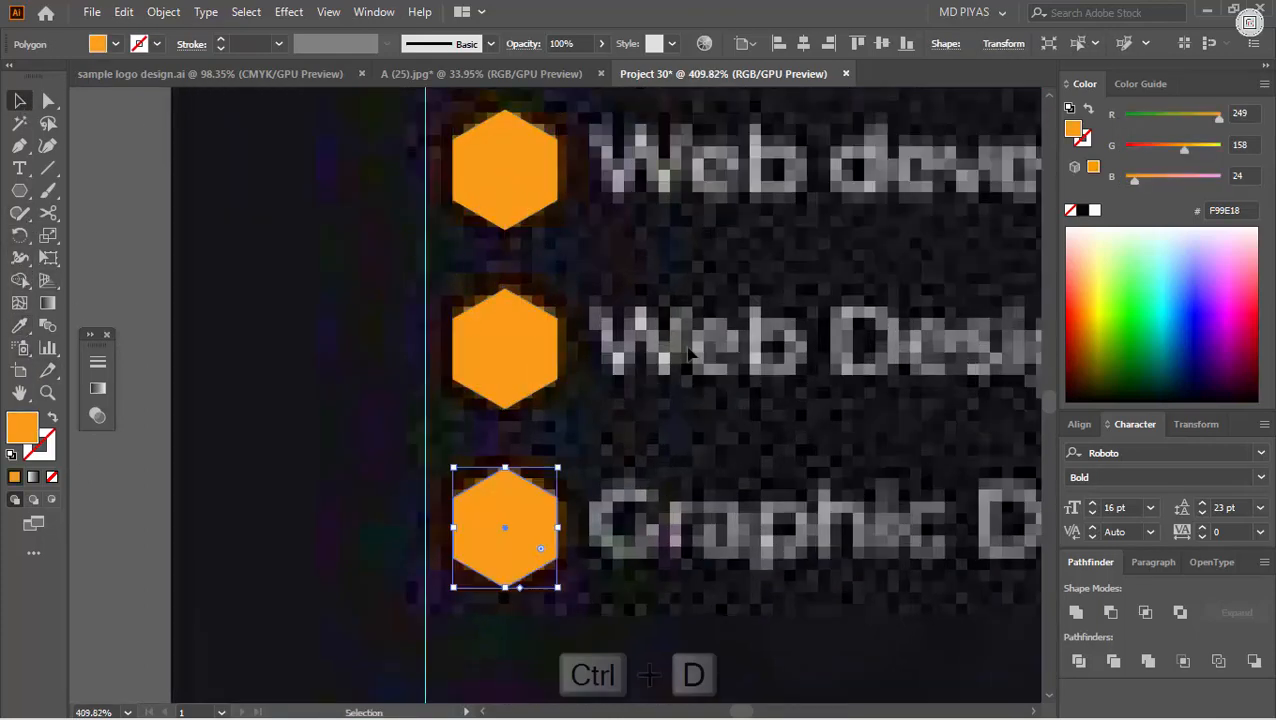
Step: Cut the three service lines, "Web Devlopmant" through "Graphic Design", from the text list beside the artboard
{"action": "key", "text": "ctrl+space"}
{"action": "left_click_drag", "start_coordinate": [560, 440], "coordinate": [440, 443]}
{"action": "left_click", "coordinate": [440, 443]}
{"action": "key", "text": "t"}
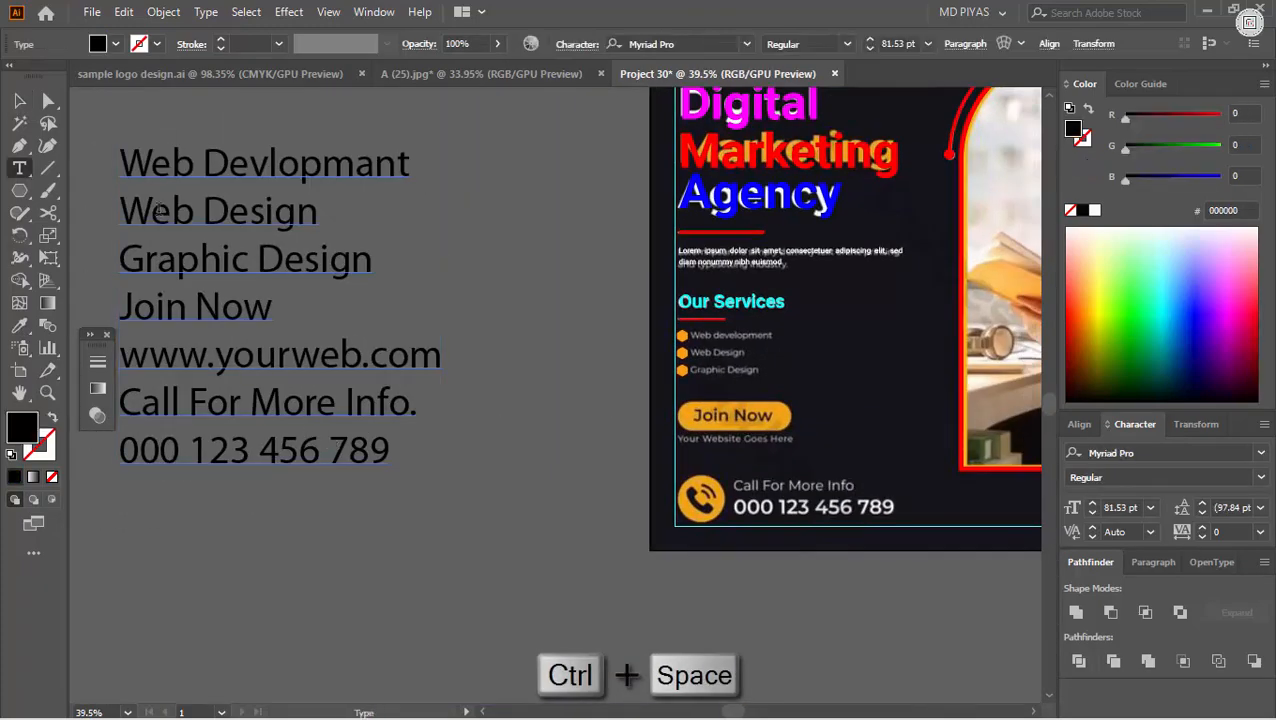
{"action": "left_click_drag", "start_coordinate": [124, 164], "coordinate": [372, 259]}
{"action": "key", "text": "ctrl+x"}
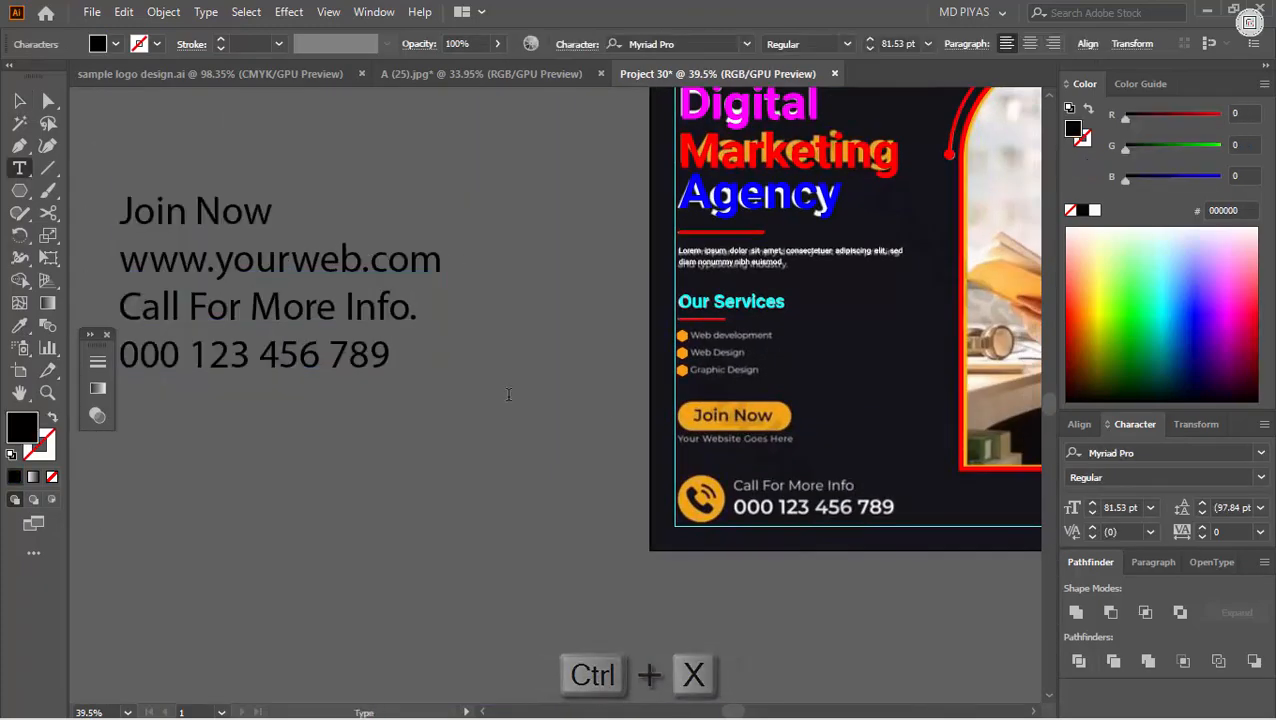
Step: Paste the three service lines near the artboard and shrink them to about 21 pt
{"action": "key", "text": "ctrl+space"}
{"action": "left_click_drag", "start_coordinate": [515, 400], "coordinate": [719, 427]}
{"action": "key", "text": "ctrl+v"}
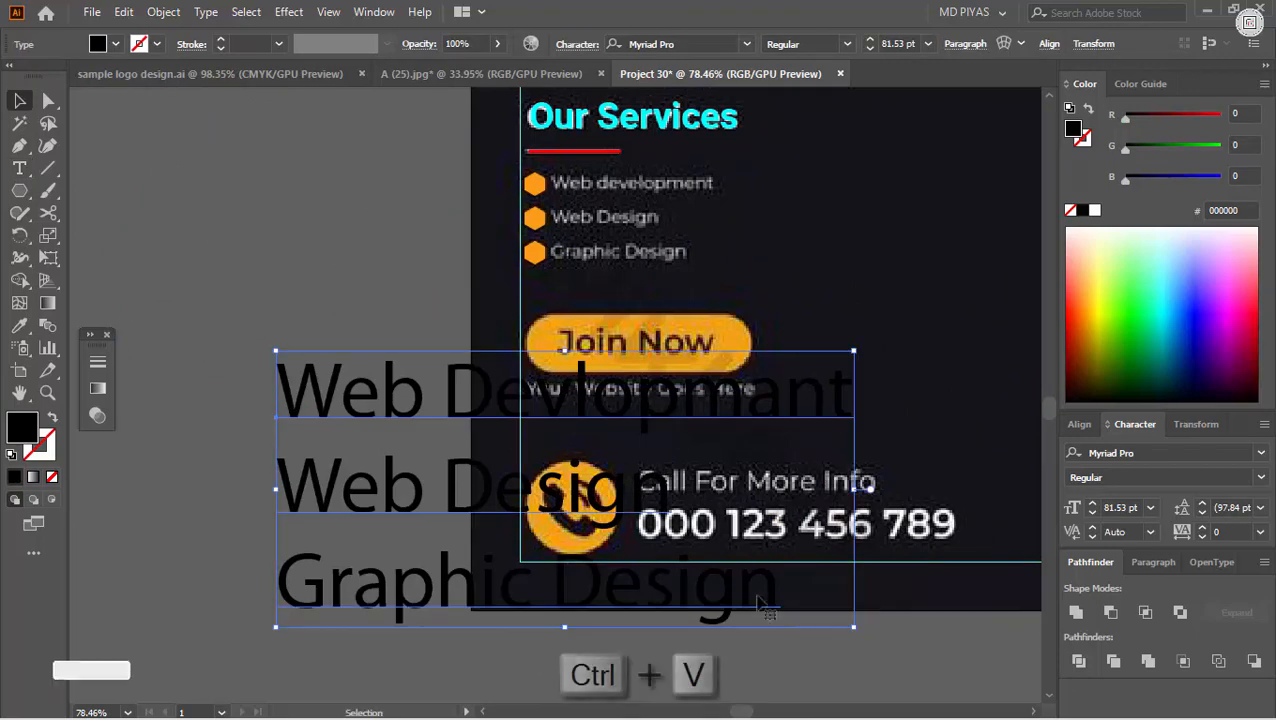
{"action": "left_click_drag", "start_coordinate": [600, 555], "coordinate": [426, 423]}
{"action": "left_click", "coordinate": [748, 600]}
Step: Set the three service lines in Roboto Regular
{"action": "left_click", "coordinate": [677, 43]}
{"action": "type", "text": "roboto"}
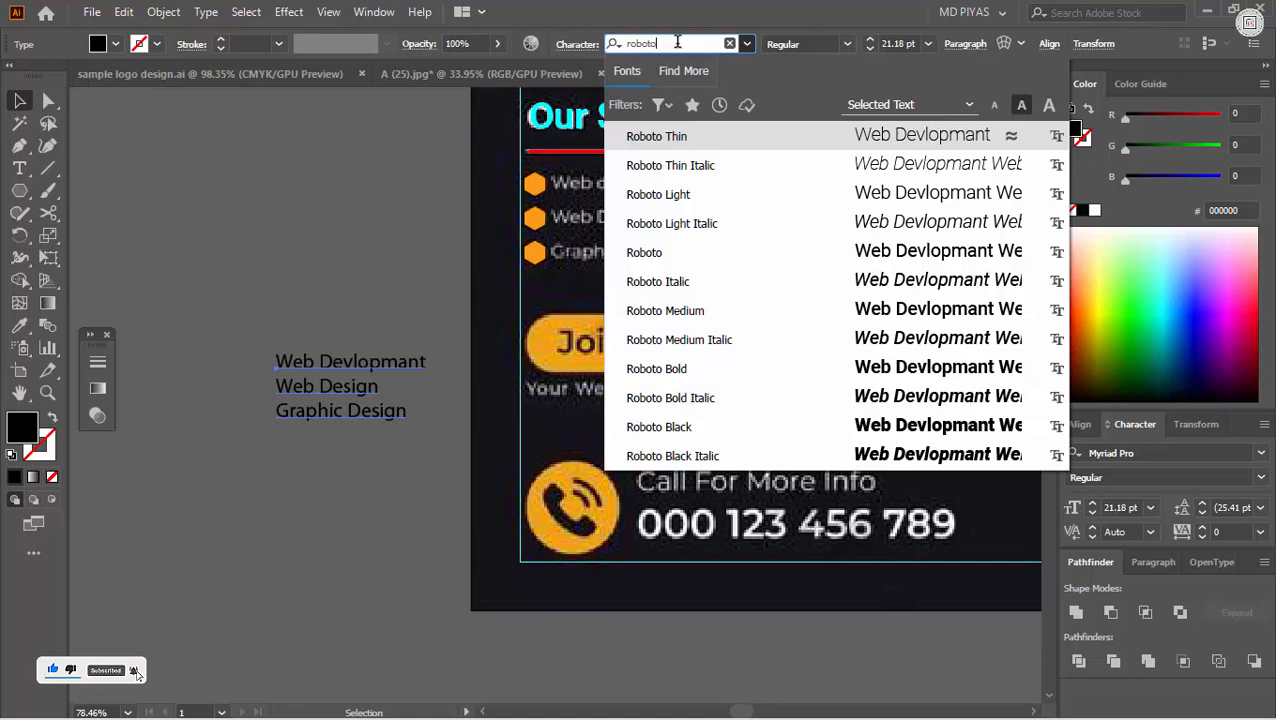
{"action": "key", "text": "Return"}
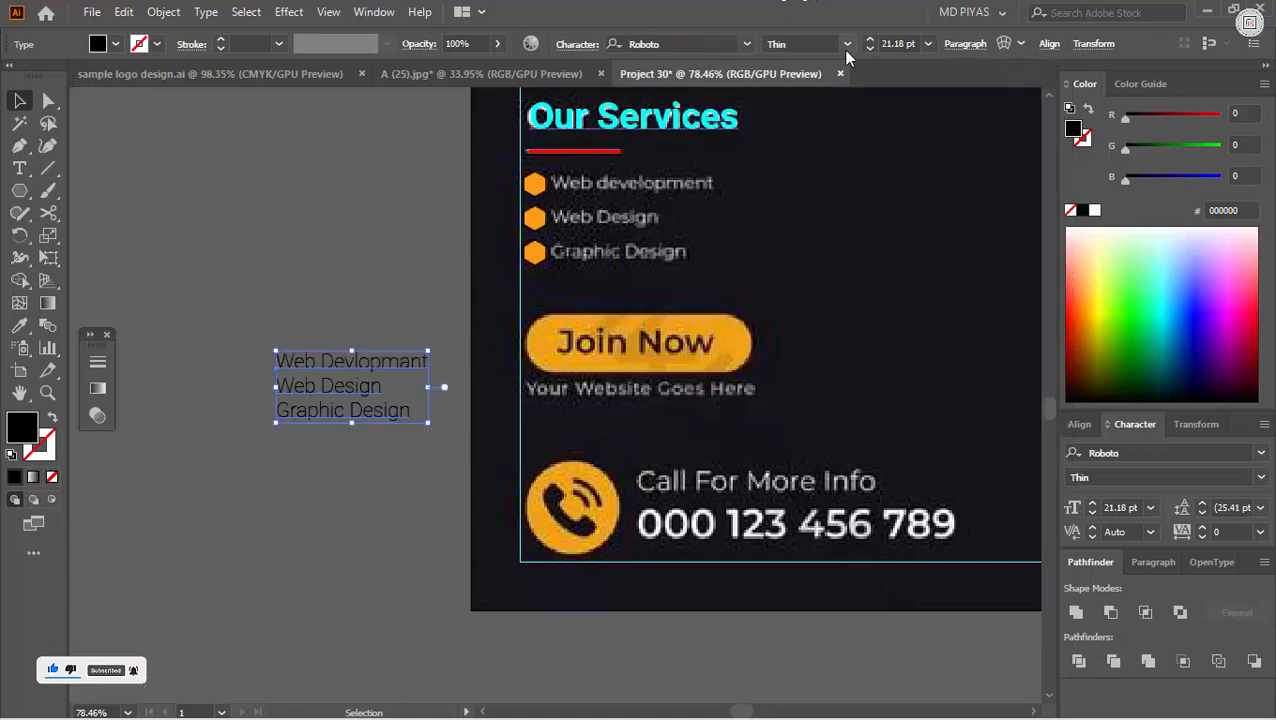
{"action": "left_click", "coordinate": [846, 45]}
{"action": "left_click", "coordinate": [800, 147]}
Step: Place the service lines beside the hexagon bullets, scale them to about 22 pt and fill them with white
{"action": "left_click_drag", "start_coordinate": [432, 422], "coordinate": [404, 406]}
{"action": "left_click", "coordinate": [425, 398]}
{"action": "left_click_drag", "start_coordinate": [339, 358], "coordinate": [618, 183]}
{"action": "left_click_drag", "start_coordinate": [576, 193], "coordinate": [720, 194]}
{"action": "left_click", "coordinate": [1093, 210]}
Step: Set the service lines' leading to 34 pt so they line up with the hexagon bullets
{"action": "left_click_drag", "start_coordinate": [516, 154], "coordinate": [640, 160]}
{"action": "left_click_drag", "start_coordinate": [735, 291], "coordinate": [748, 342]}
{"action": "scroll", "coordinate": [1238, 507], "scroll_direction": "up", "scroll_amount": 5}
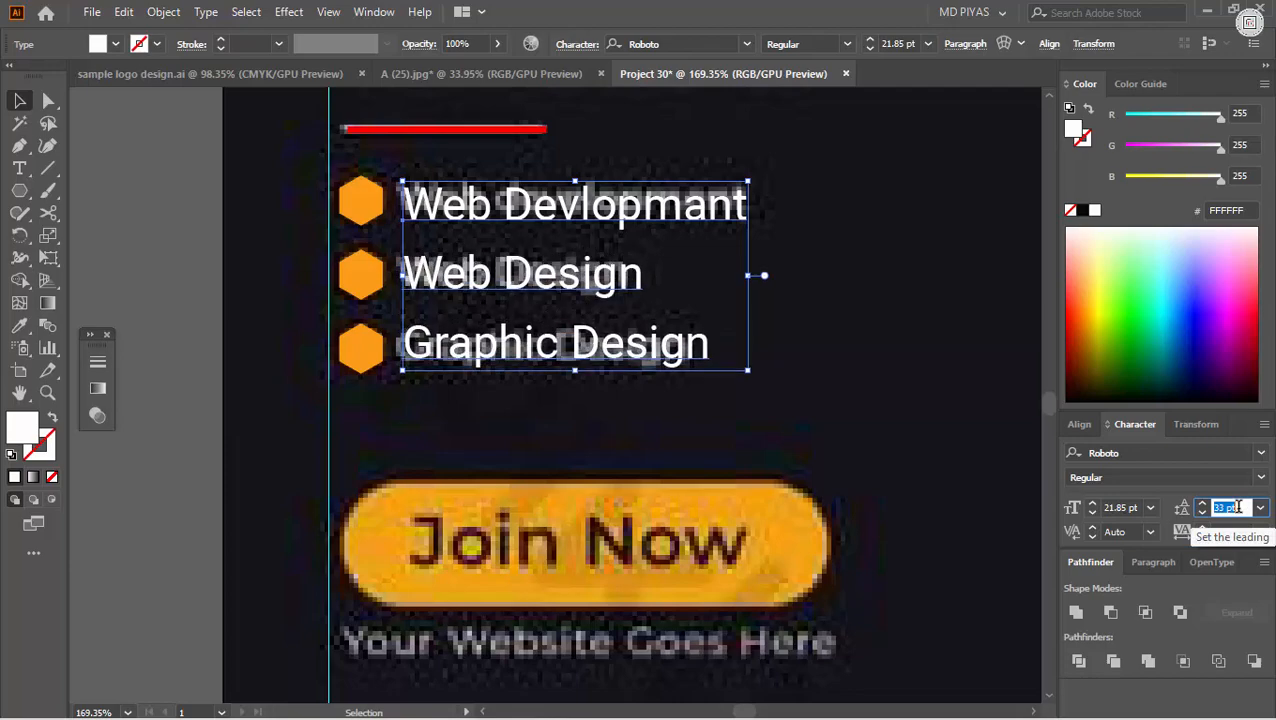
{"action": "scroll", "coordinate": [1238, 507], "scroll_direction": "up", "scroll_amount": 1}
{"action": "left_click", "coordinate": [941, 475]}
Step: Draw a rectangle over the reference's "Join Now" button with a white stroke and no fill
{"action": "left_click_drag", "start_coordinate": [868, 452], "coordinate": [539, 481]}
{"action": "left_click_drag", "start_coordinate": [846, 481], "coordinate": [975, 481]}
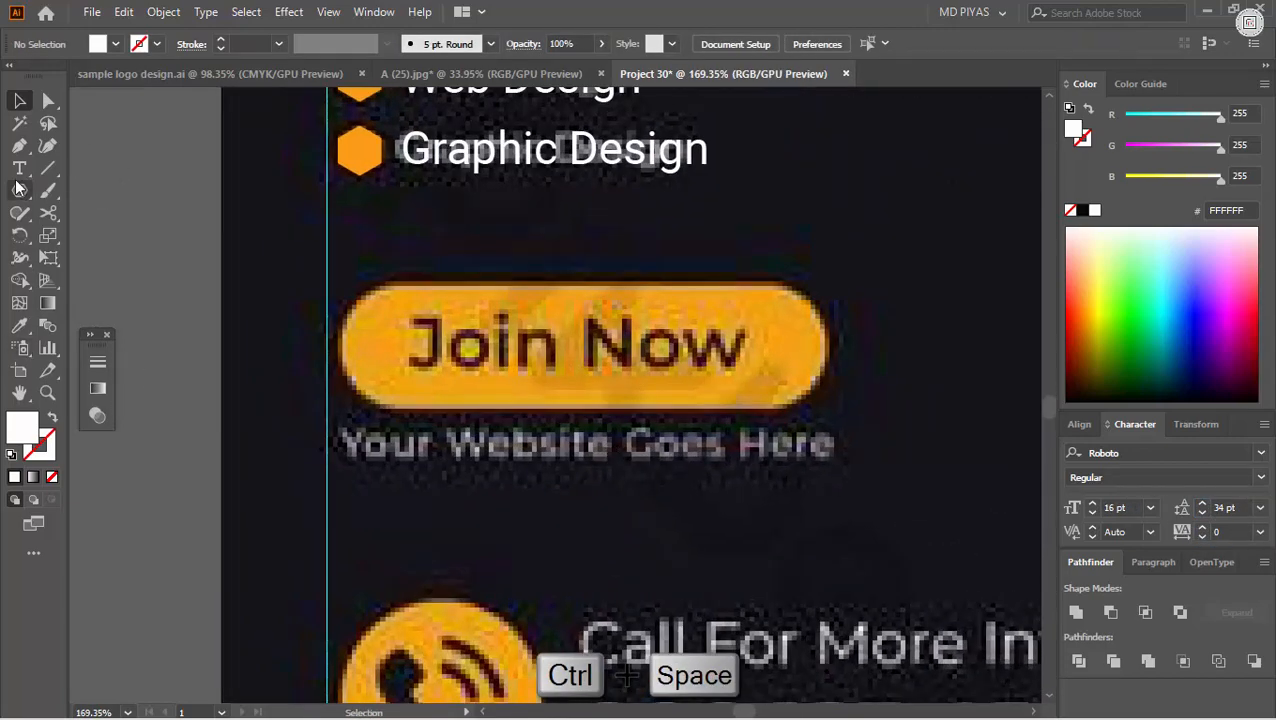
{"action": "left_click_drag", "start_coordinate": [18, 188], "coordinate": [83, 192]}
{"action": "left_click_drag", "start_coordinate": [525, 333], "coordinate": [550, 333]}
{"action": "left_click_drag", "start_coordinate": [444, 328], "coordinate": [426, 318]}
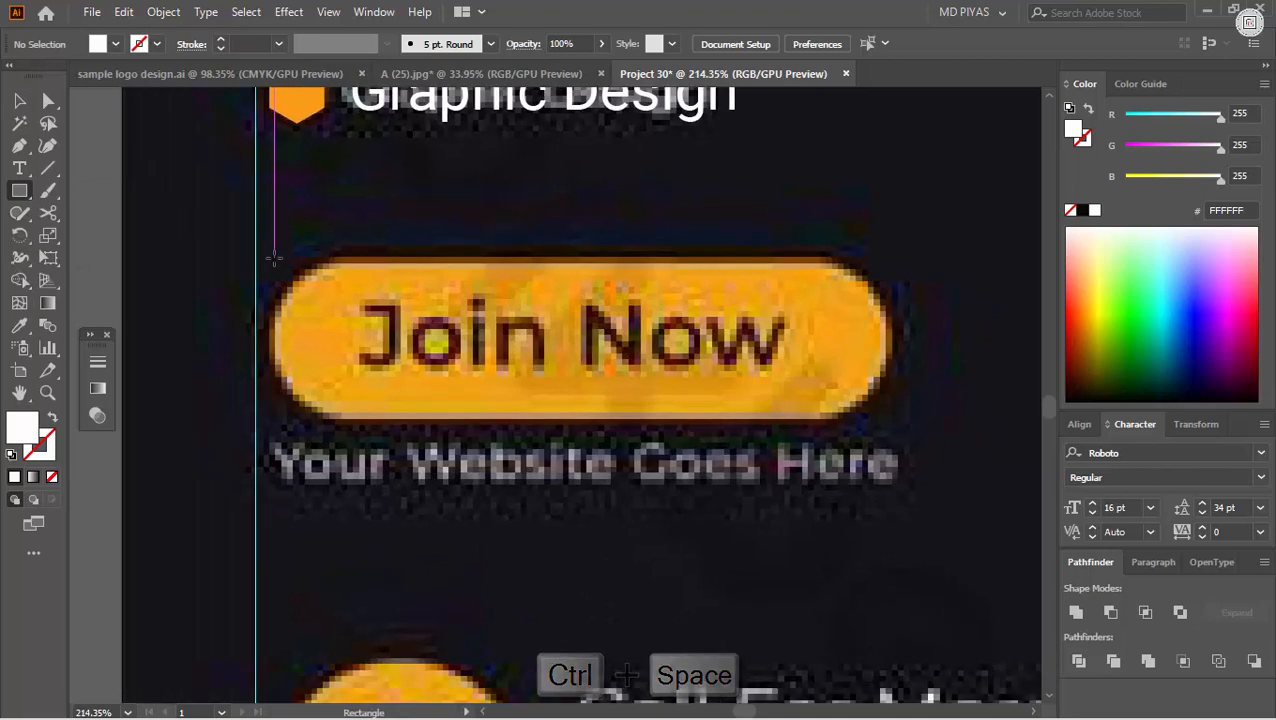
{"action": "left_click_drag", "start_coordinate": [274, 258], "coordinate": [892, 419]}
{"action": "key", "text": "shift+x"}
{"action": "key", "text": "v"}
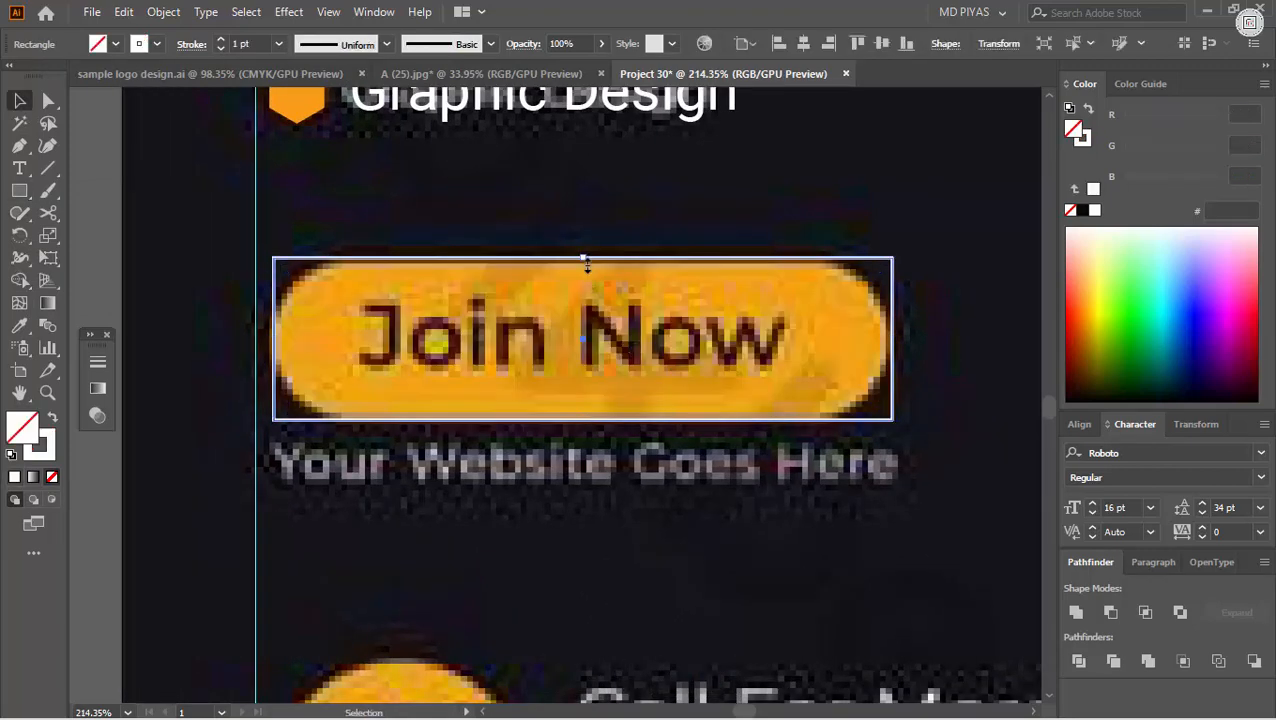
Step: Fit the rectangle's top edge to the "Join Now" button and round its corners into a pill shape
{"action": "left_click_drag", "start_coordinate": [583, 247], "coordinate": [583, 257]}
{"action": "key", "text": "a"}
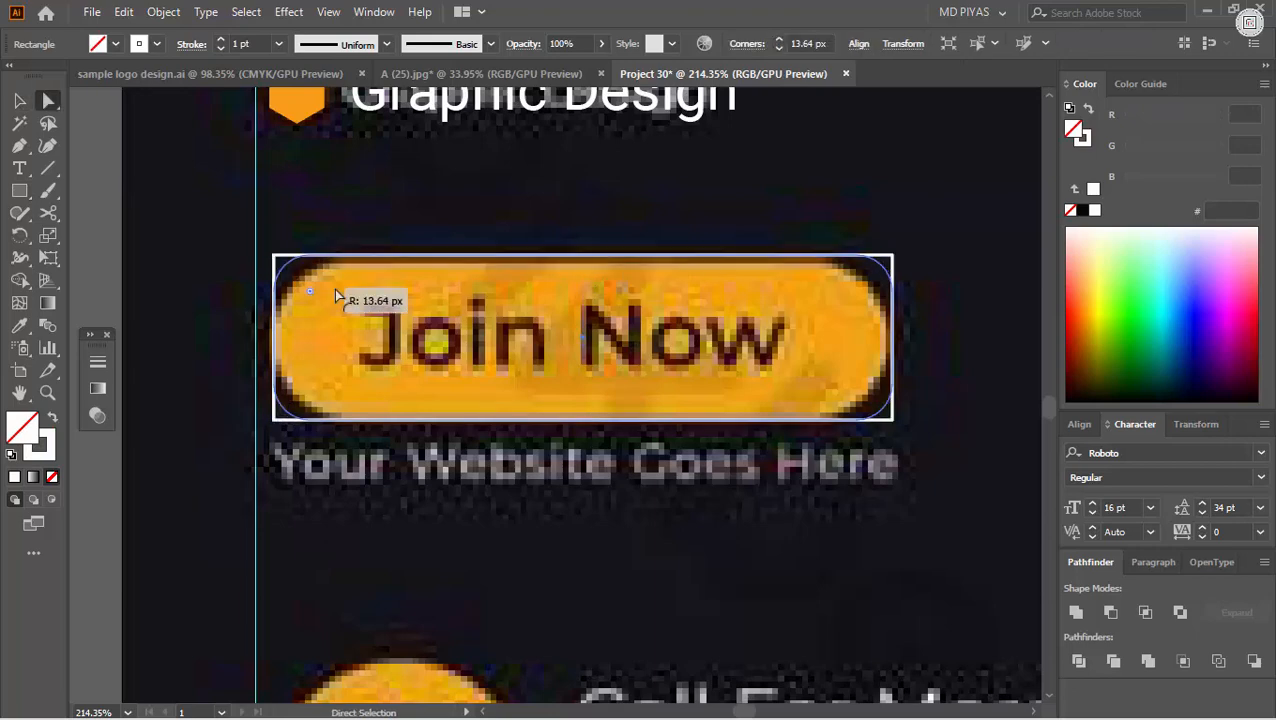
{"action": "left_click_drag", "start_coordinate": [751, 342], "coordinate": [279, 279]}
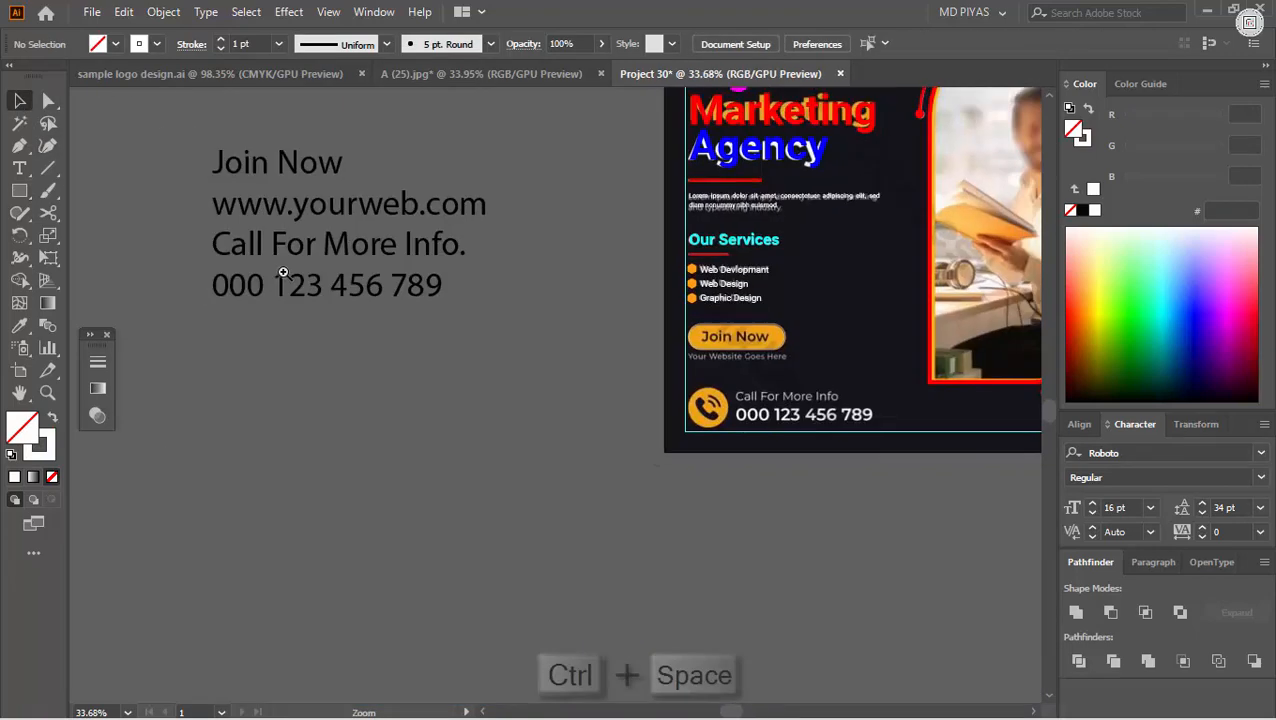
Step: Cut the "Join Now" line from the text list beside the artboard
{"action": "key", "text": "t"}
{"action": "left_click_drag", "start_coordinate": [213, 164], "coordinate": [341, 170]}
{"action": "key", "text": "ctrl+x"}
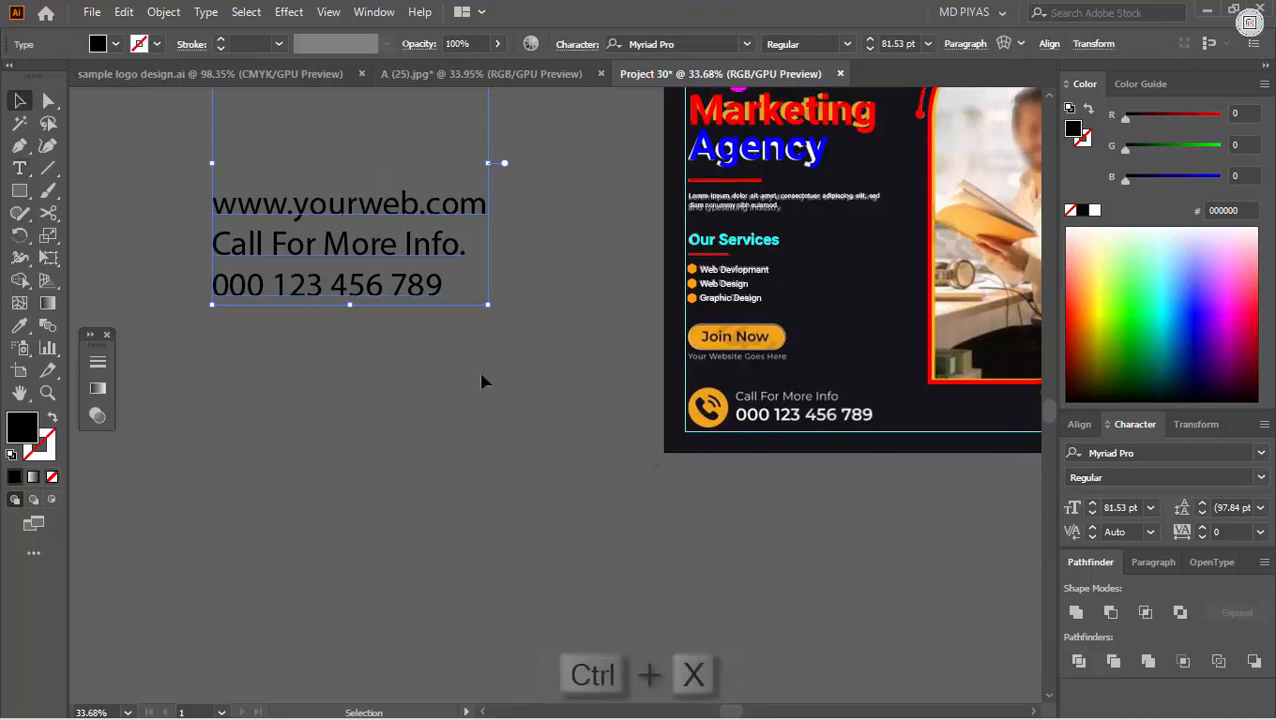
Step: Paste "Join Now" just below the button outline and fill it with white
{"action": "scroll", "coordinate": [460, 400], "scroll_direction": "up", "scroll_amount": 5}
{"action": "key", "text": "ctrl+v"}
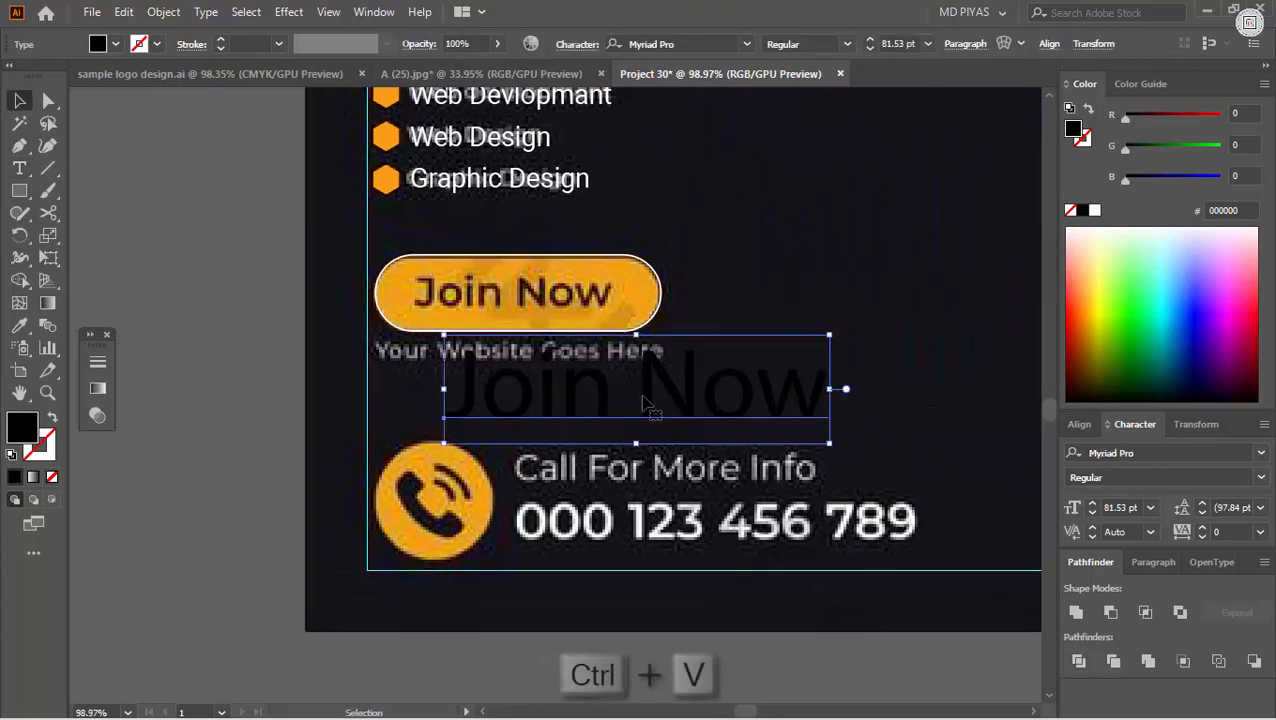
{"action": "left_click", "coordinate": [1094, 211]}
{"action": "left_click_drag", "start_coordinate": [728, 399], "coordinate": [670, 393]}
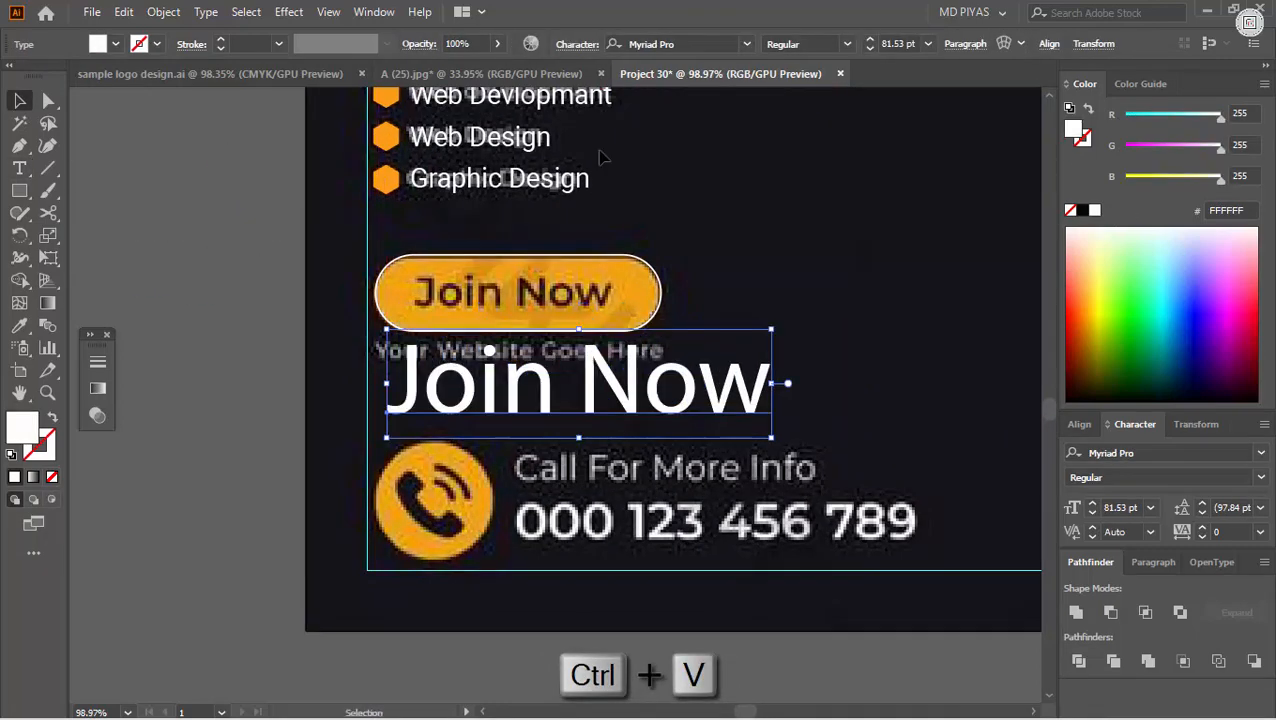
Step: Browse the font list and try Alfredo's Dance on the "Join Now" text
{"action": "left_click", "coordinate": [845, 44]}
{"action": "left_click", "coordinate": [745, 43]}
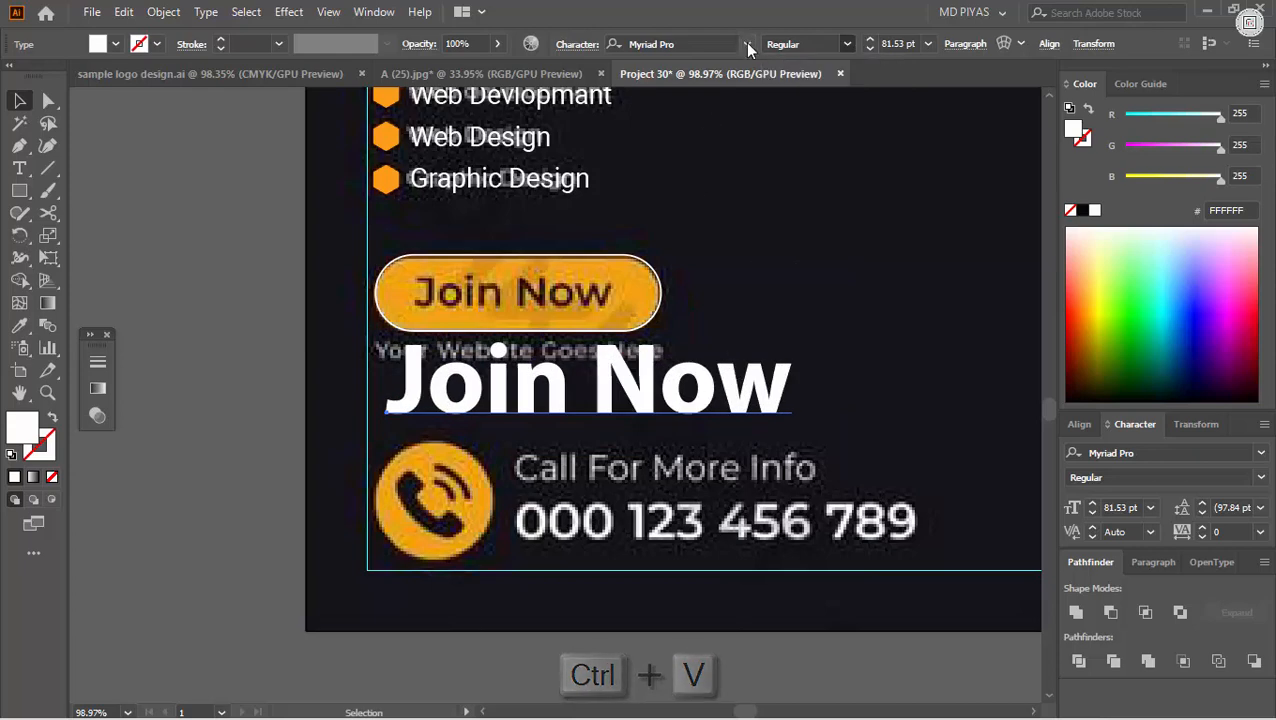
{"action": "left_click", "coordinate": [746, 44]}
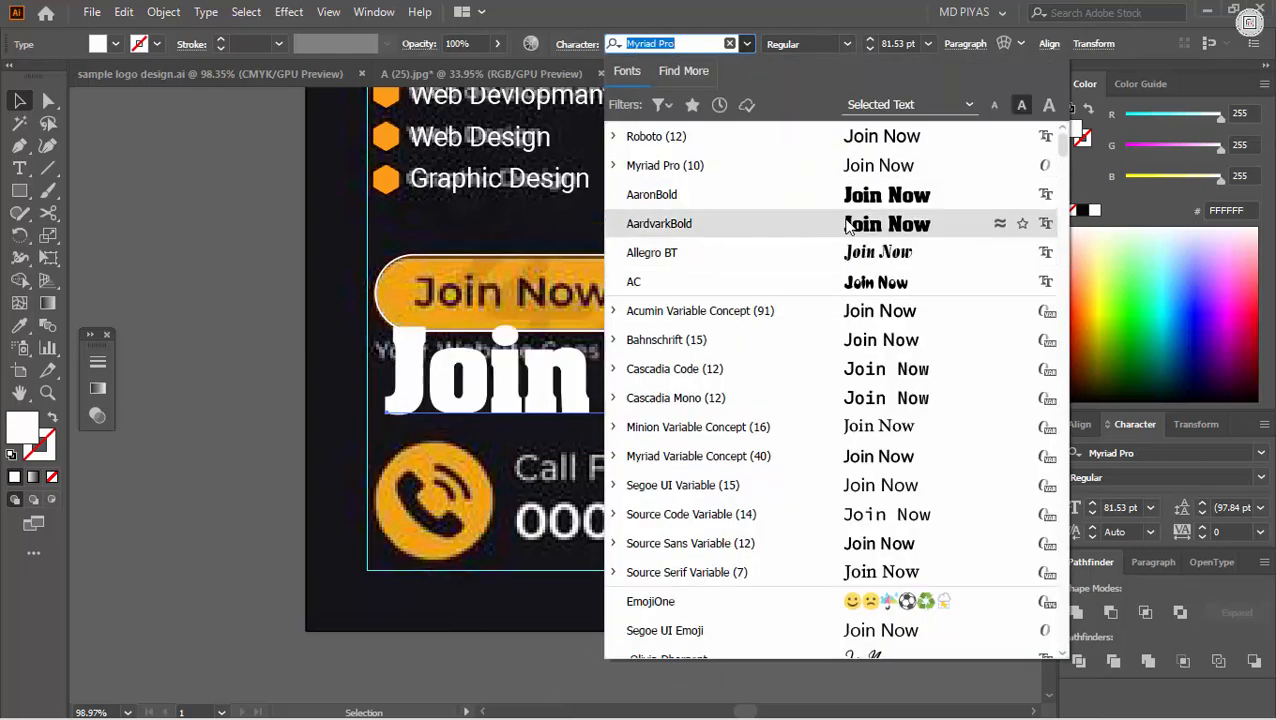
{"action": "scroll", "coordinate": [848, 217], "scroll_direction": "down", "scroll_amount": 7}
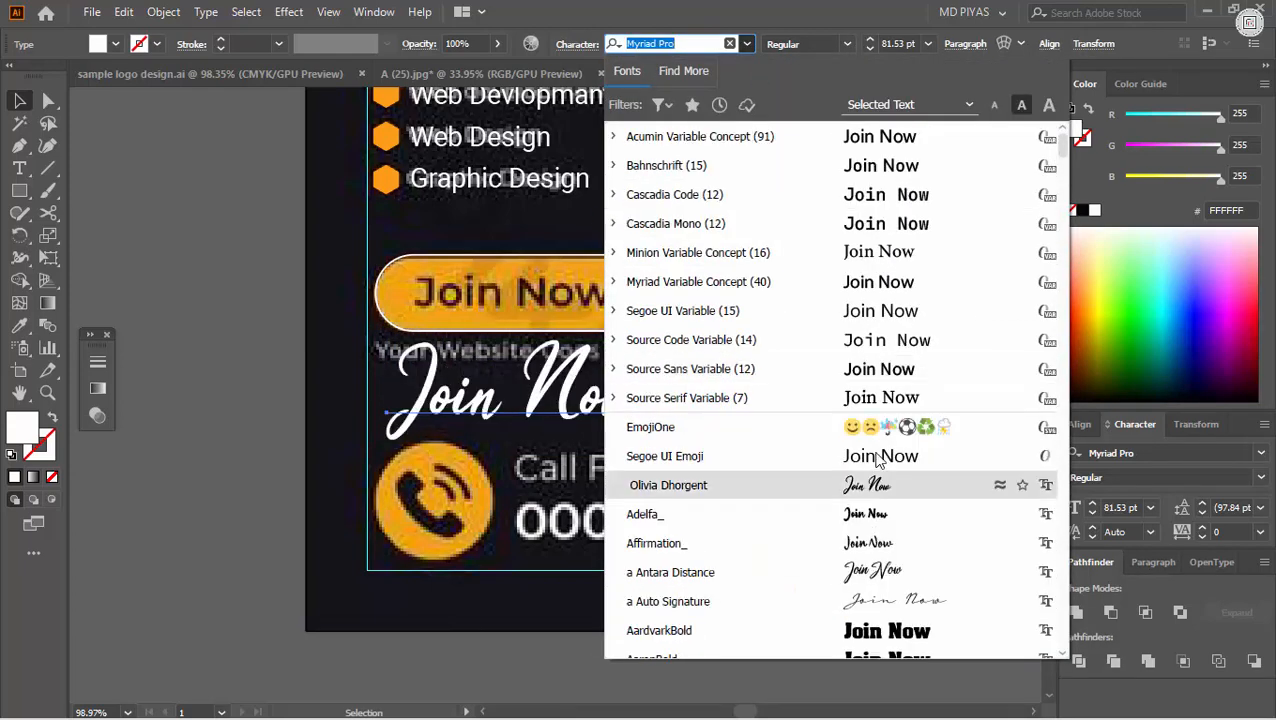
{"action": "scroll", "coordinate": [890, 380], "scroll_direction": "down", "scroll_amount": 8}
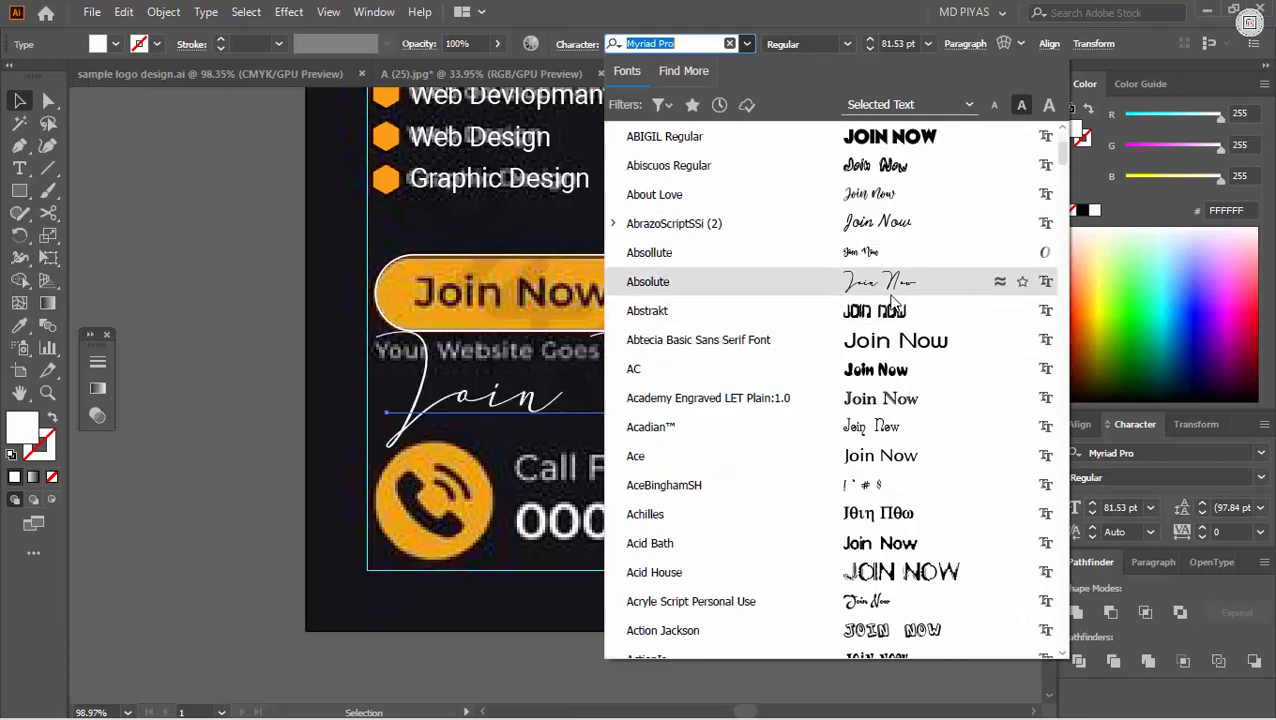
{"action": "scroll", "coordinate": [890, 340], "scroll_direction": "down", "scroll_amount": 10}
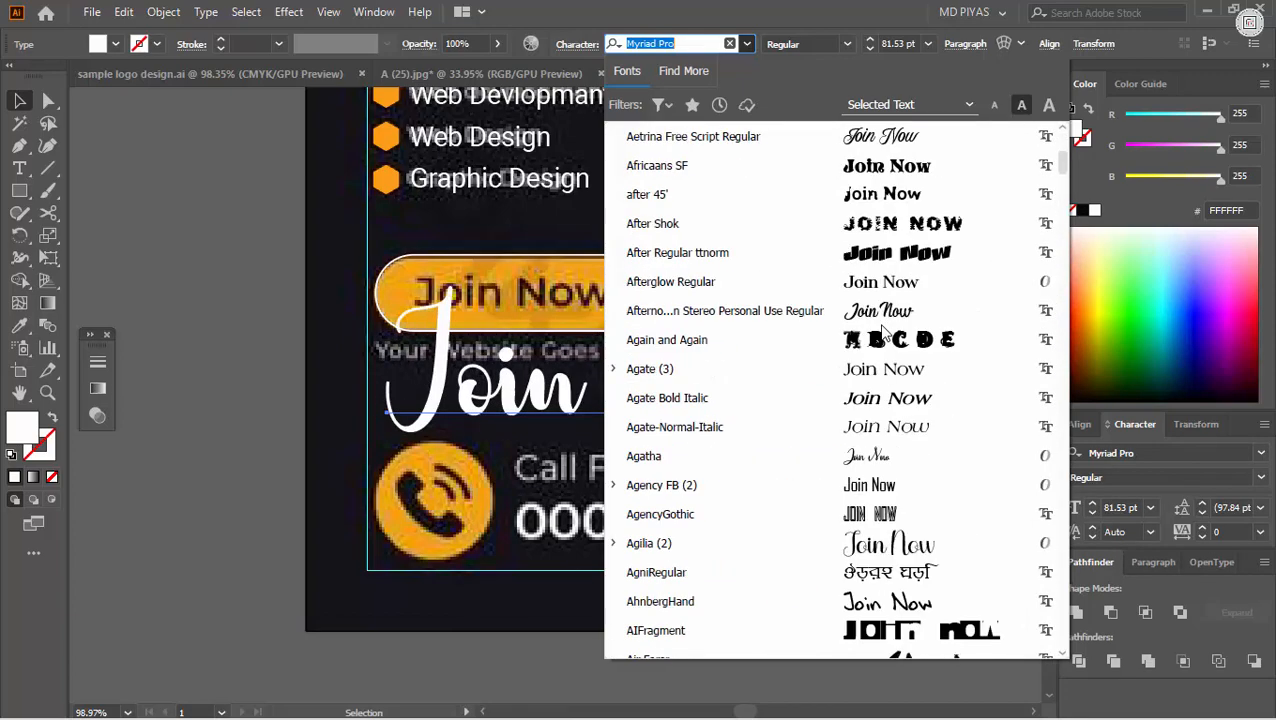
{"action": "scroll", "coordinate": [884, 322], "scroll_direction": "down", "scroll_amount": 7}
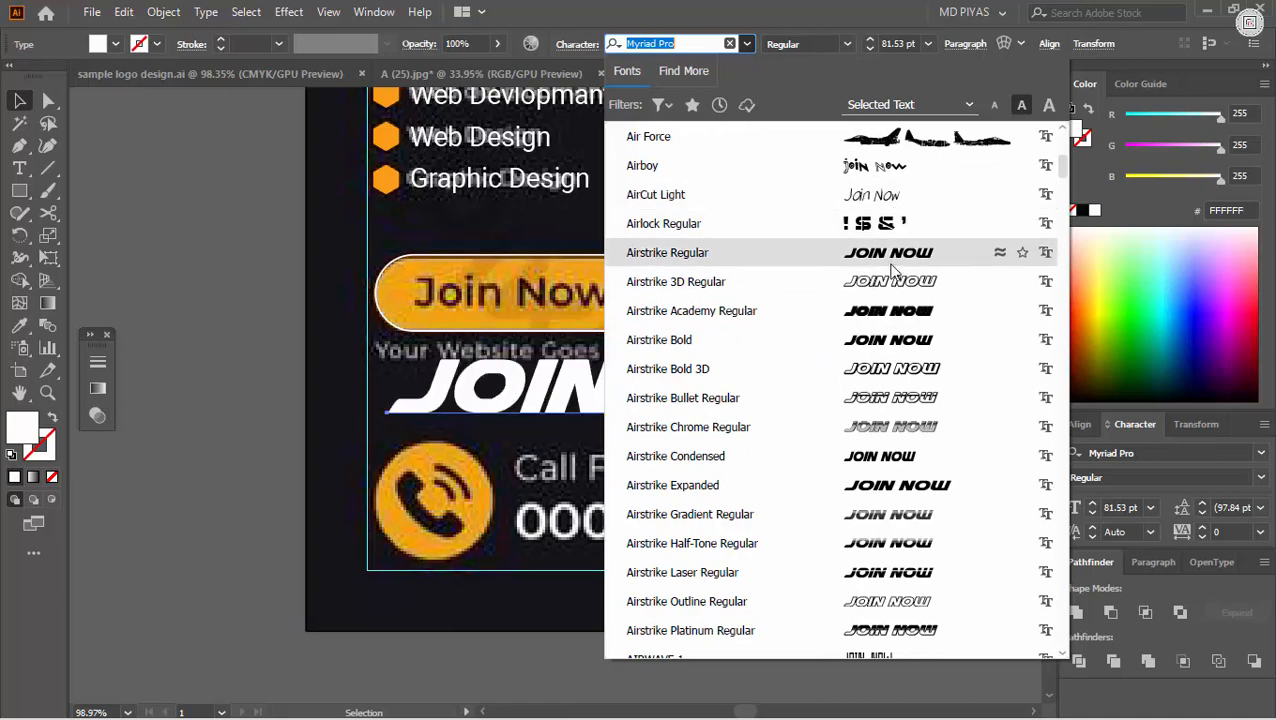
{"action": "scroll", "coordinate": [886, 328], "scroll_direction": "down", "scroll_amount": 7}
{"action": "scroll", "coordinate": [886, 340], "scroll_direction": "up", "scroll_amount": 2}
{"action": "scroll", "coordinate": [888, 350], "scroll_direction": "down", "scroll_amount": 1}
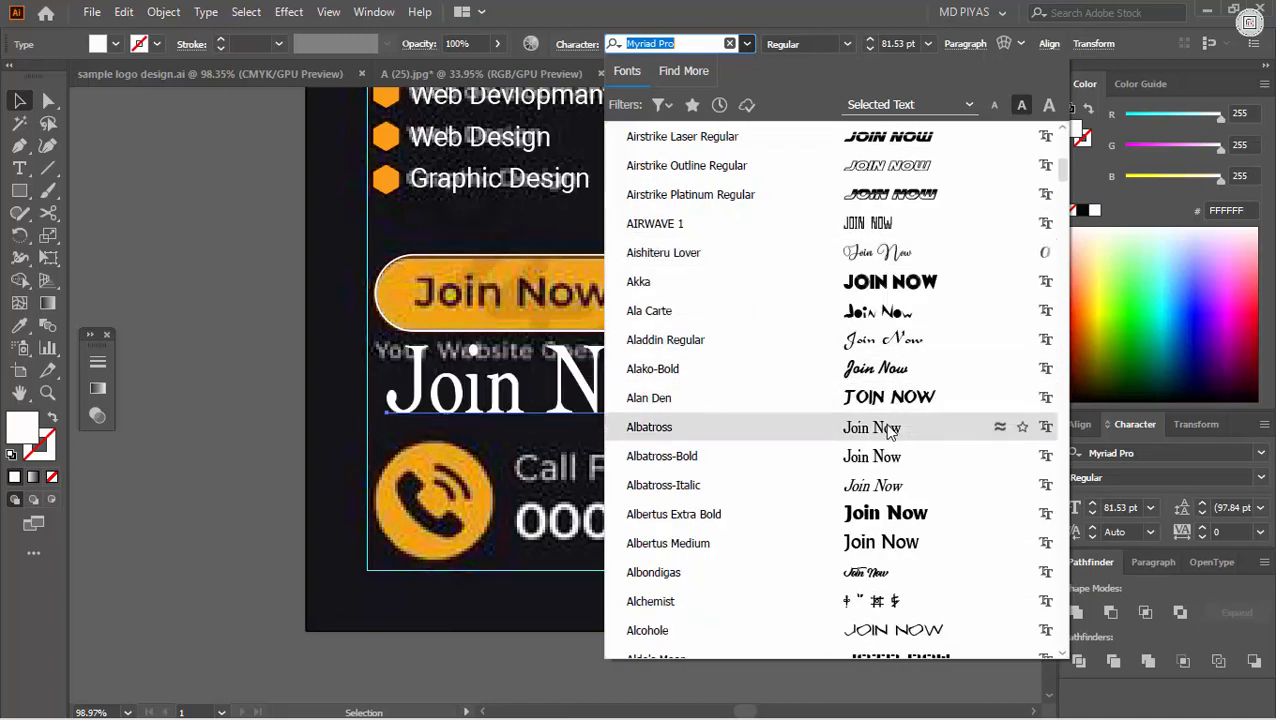
{"action": "scroll", "coordinate": [890, 428], "scroll_direction": "down", "scroll_amount": 9}
{"action": "scroll", "coordinate": [890, 240], "scroll_direction": "down", "scroll_amount": 5}
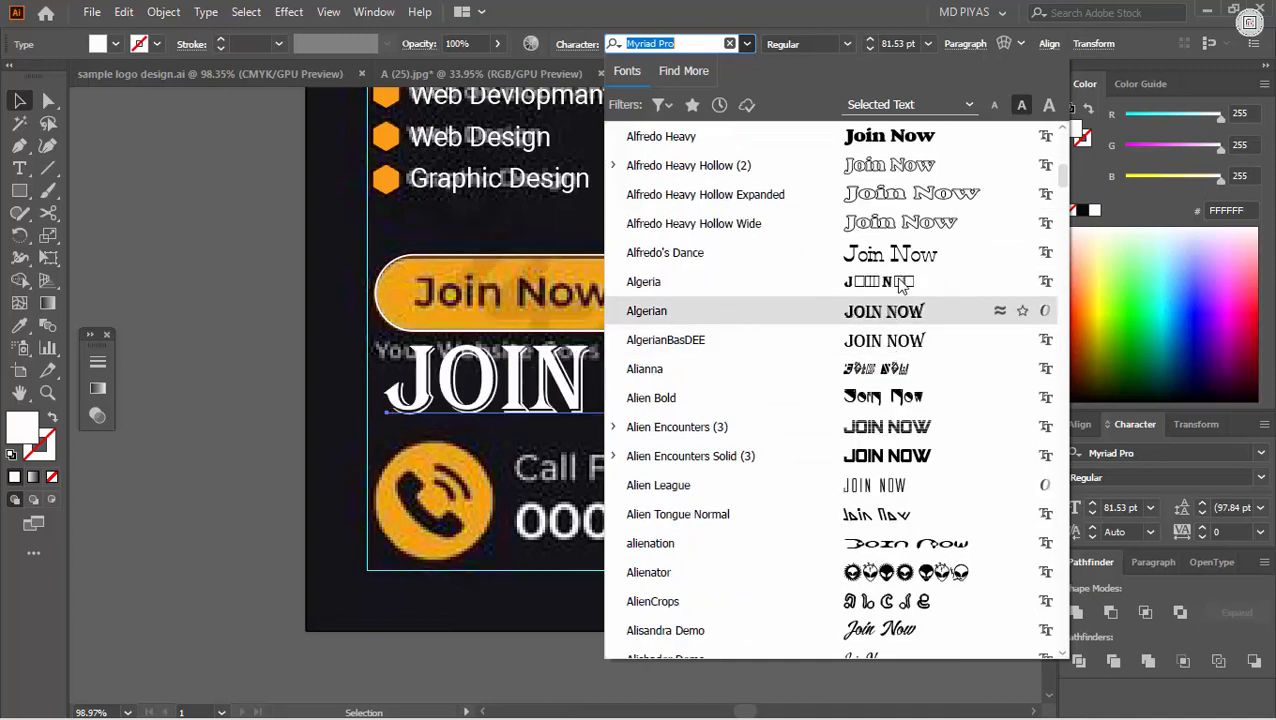
{"action": "left_click", "coordinate": [897, 252]}
Step: Scale the "Join Now" text down to about 39 pt and set its font to Albertus Extra Bold
{"action": "left_click_drag", "start_coordinate": [888, 441], "coordinate": [630, 410]}
{"action": "left_click", "coordinate": [660, 44]}
{"action": "scroll", "coordinate": [860, 370], "scroll_direction": "down", "scroll_amount": 15}
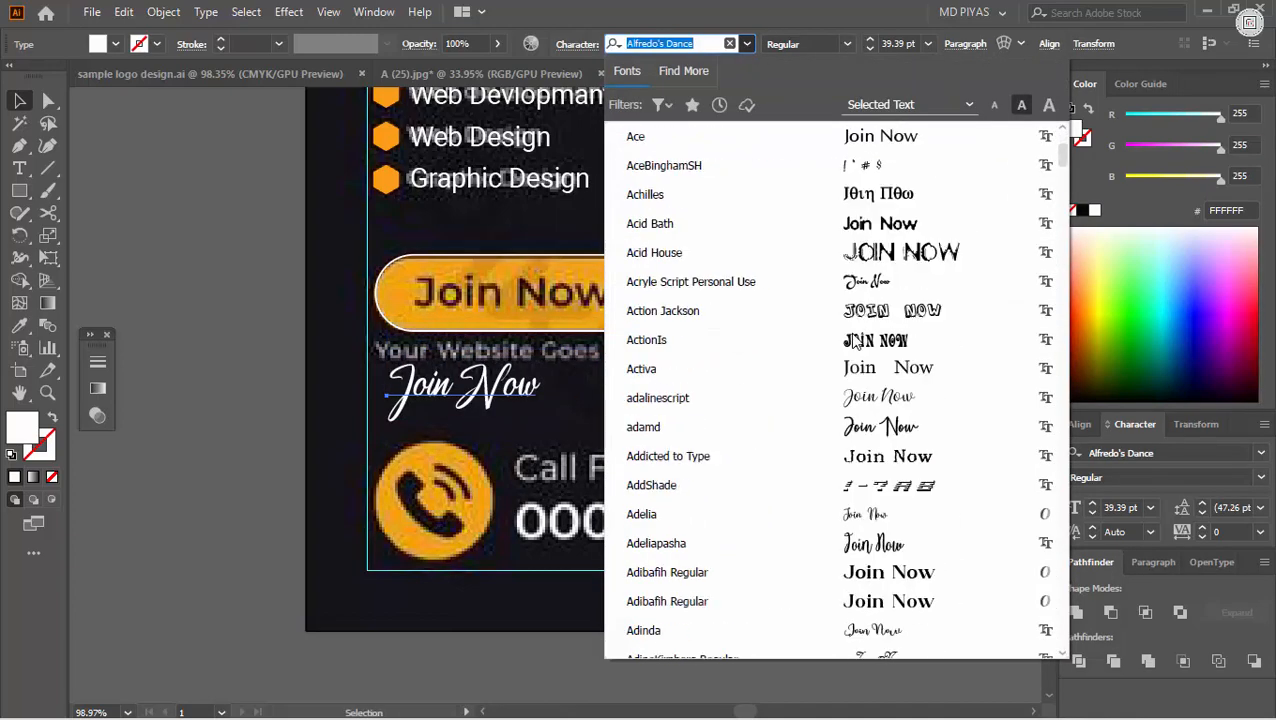
{"action": "scroll", "coordinate": [868, 372], "scroll_direction": "up", "scroll_amount": 5}
{"action": "scroll", "coordinate": [868, 372], "scroll_direction": "down", "scroll_amount": 6}
{"action": "scroll", "coordinate": [865, 335], "scroll_direction": "down", "scroll_amount": 5}
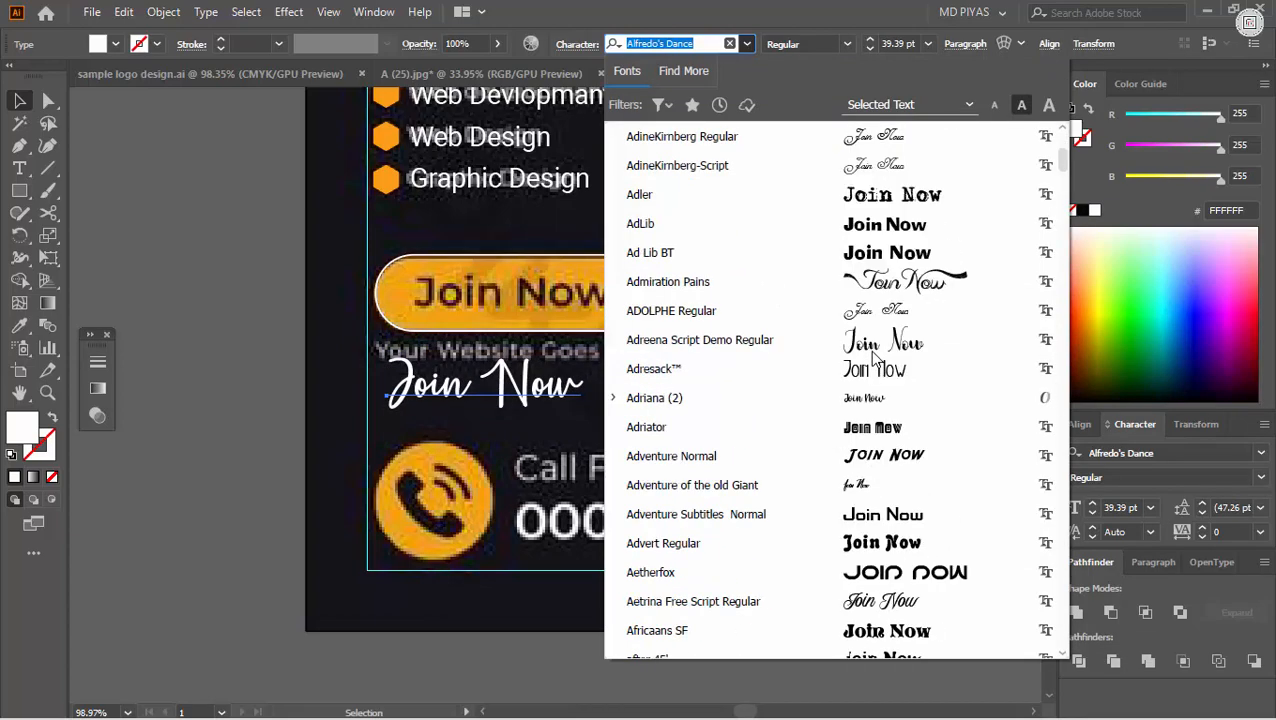
{"action": "scroll", "coordinate": [877, 270], "scroll_direction": "up", "scroll_amount": 2}
{"action": "scroll", "coordinate": [877, 270], "scroll_direction": "down", "scroll_amount": 12}
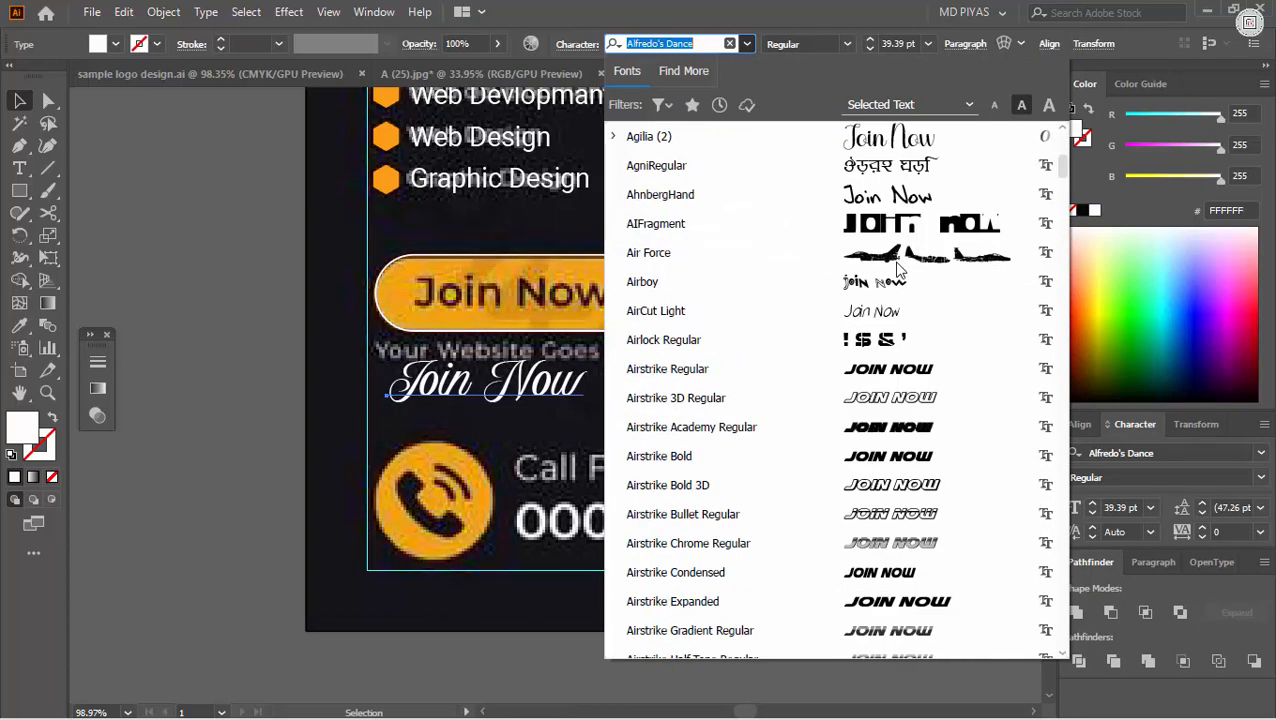
{"action": "scroll", "coordinate": [893, 313], "scroll_direction": "down", "scroll_amount": 5}
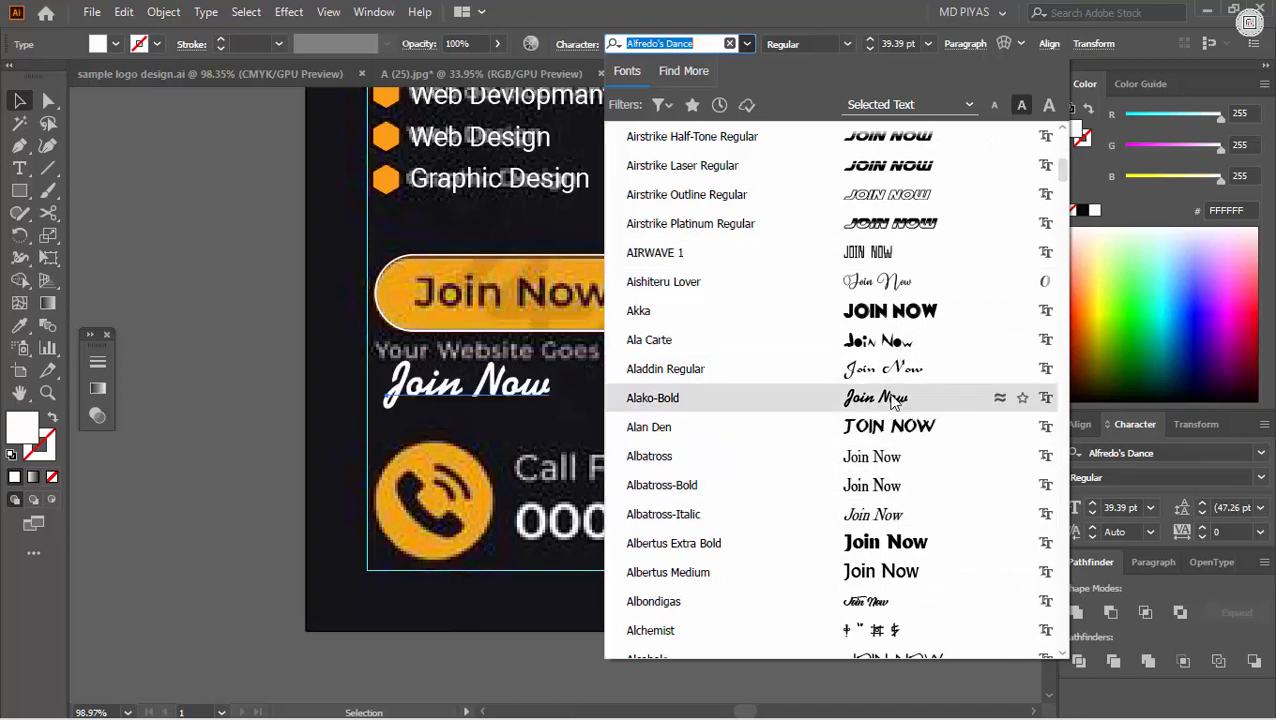
{"action": "scroll", "coordinate": [885, 390], "scroll_direction": "down", "scroll_amount": 4}
{"action": "scroll", "coordinate": [895, 300], "scroll_direction": "up", "scroll_amount": 1}
{"action": "left_click", "coordinate": [900, 284]}
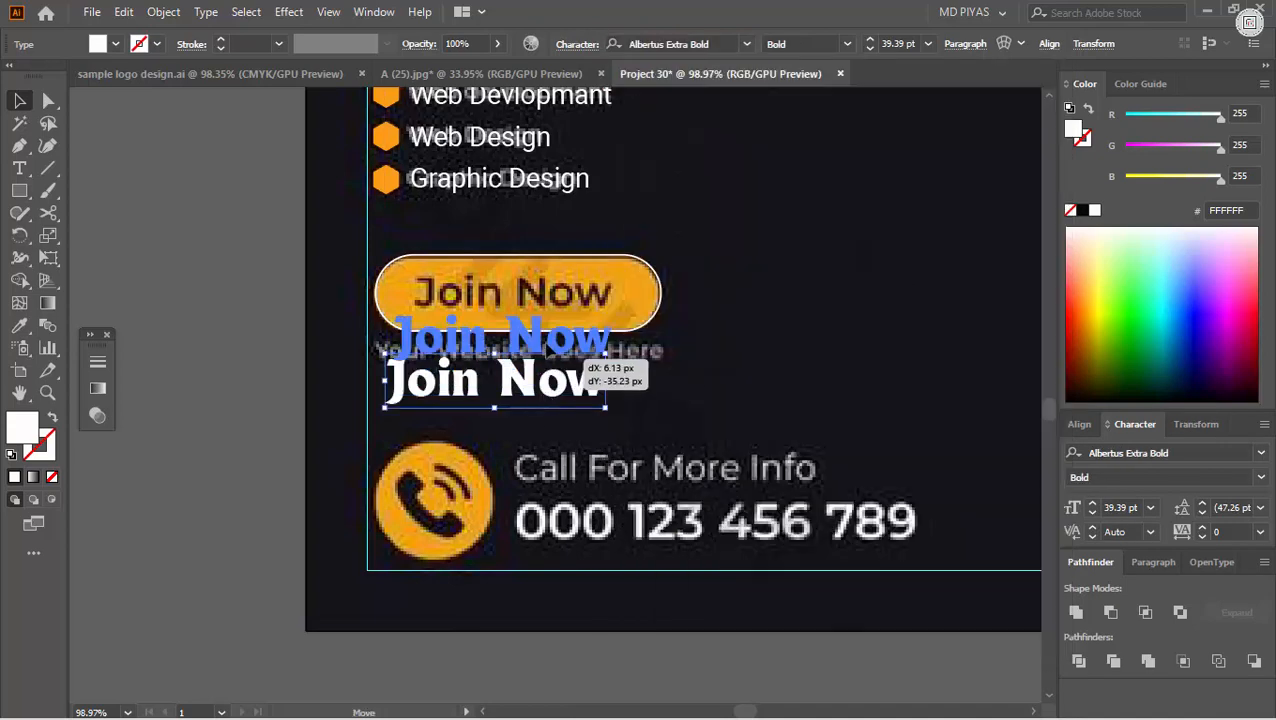
Step: Move the white "Join Now" text onto the orange button, over the reference's label
{"action": "left_click_drag", "start_coordinate": [550, 354], "coordinate": [568, 314]}
{"action": "key", "text": "ctrl+space"}
{"action": "left_click_drag", "start_coordinate": [560, 306], "coordinate": [405, 394]}
{"action": "left_click", "coordinate": [655, 317]}
{"action": "left_click_drag", "start_coordinate": [282, 294], "coordinate": [322, 296]}
{"action": "key", "text": "t"}
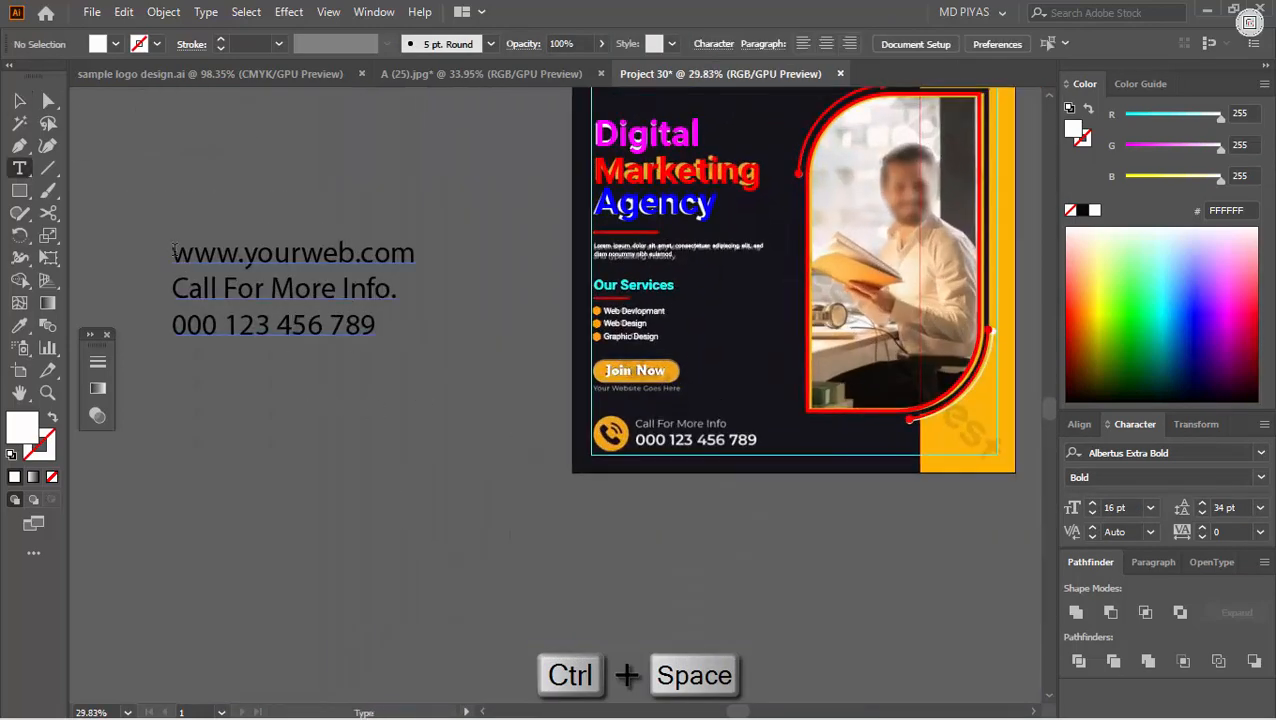
{"action": "left_click_drag", "start_coordinate": [174, 252], "coordinate": [415, 254]}
{"action": "key", "text": "ctrl+x"}
{"action": "key", "text": "ctrl+space"}
{"action": "left_click_drag", "start_coordinate": [650, 377], "coordinate": [990, 390]}
{"action": "left_click_drag", "start_coordinate": [621, 410], "coordinate": [516, 408]}
{"action": "left_click", "coordinate": [486, 394]}
{"action": "key", "text": "ctrl+v"}
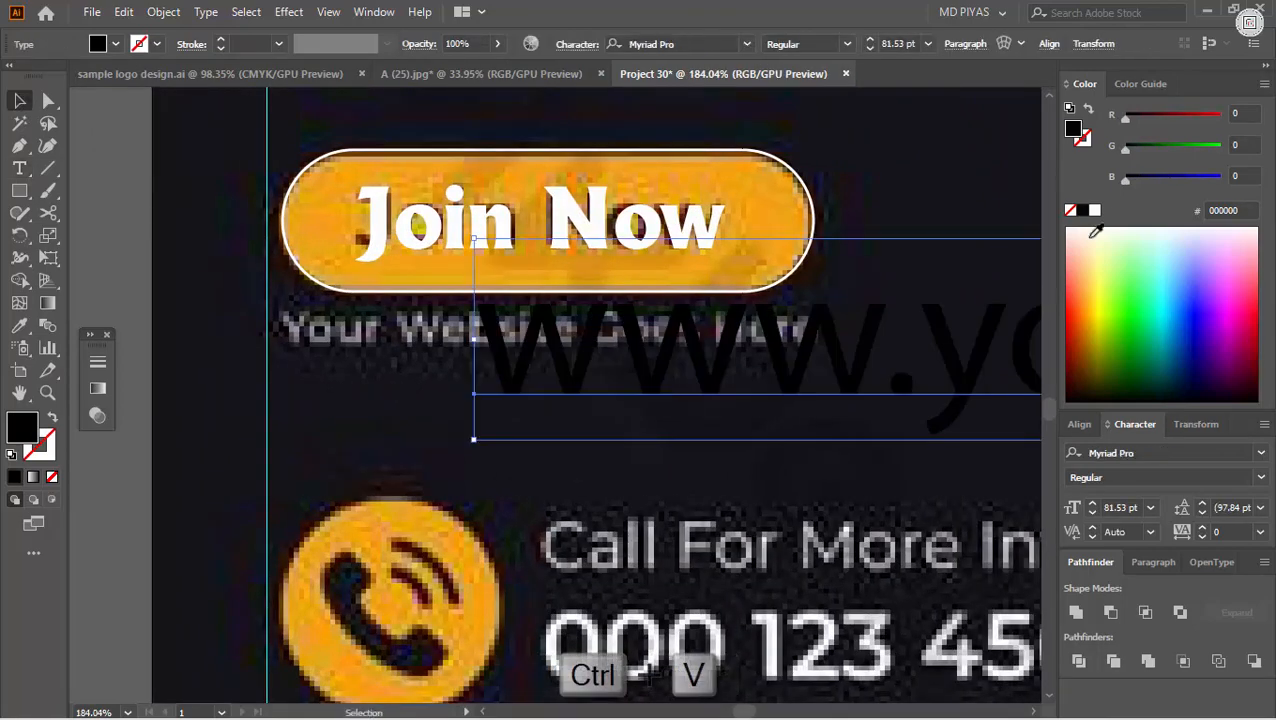
{"action": "left_click", "coordinate": [1094, 210]}
{"action": "type", "text": "roboto"}
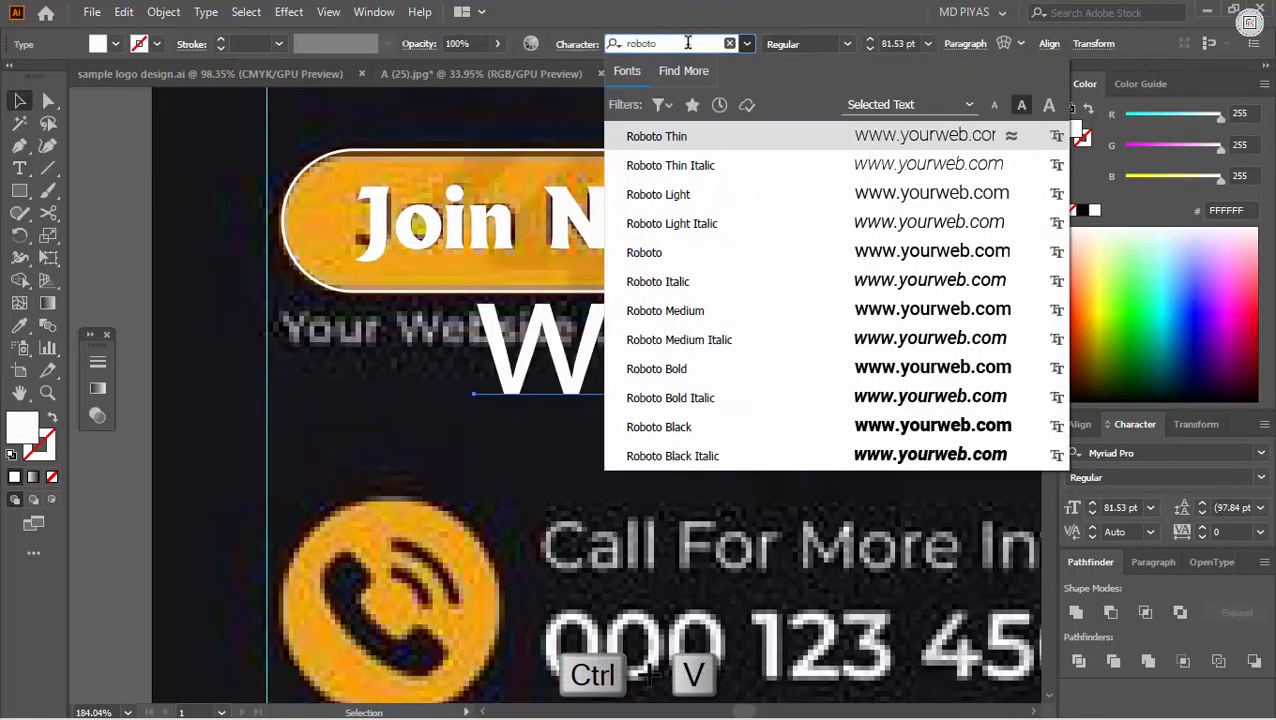
{"action": "key", "text": "Return"}
Step: Scale down the website address and fit it just below the button, over the reference's website line
{"action": "left_click_drag", "start_coordinate": [474, 340], "coordinate": [872, 342]}
{"action": "left_click_drag", "start_coordinate": [996, 350], "coordinate": [400, 345]}
{"action": "left_click_drag", "start_coordinate": [944, 361], "coordinate": [760, 359]}
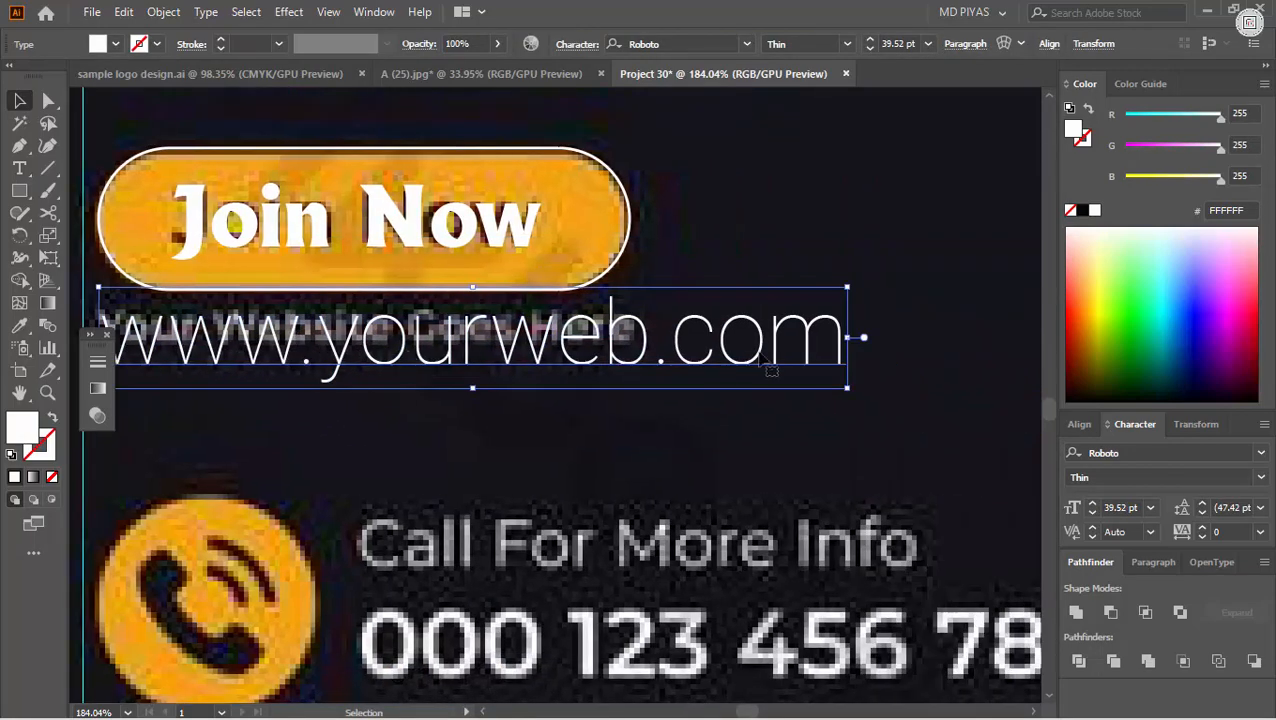
{"action": "left_click_drag", "start_coordinate": [632, 320], "coordinate": [632, 322]}
{"action": "scroll", "coordinate": [645, 335], "scroll_direction": "left", "scroll_amount": 3}
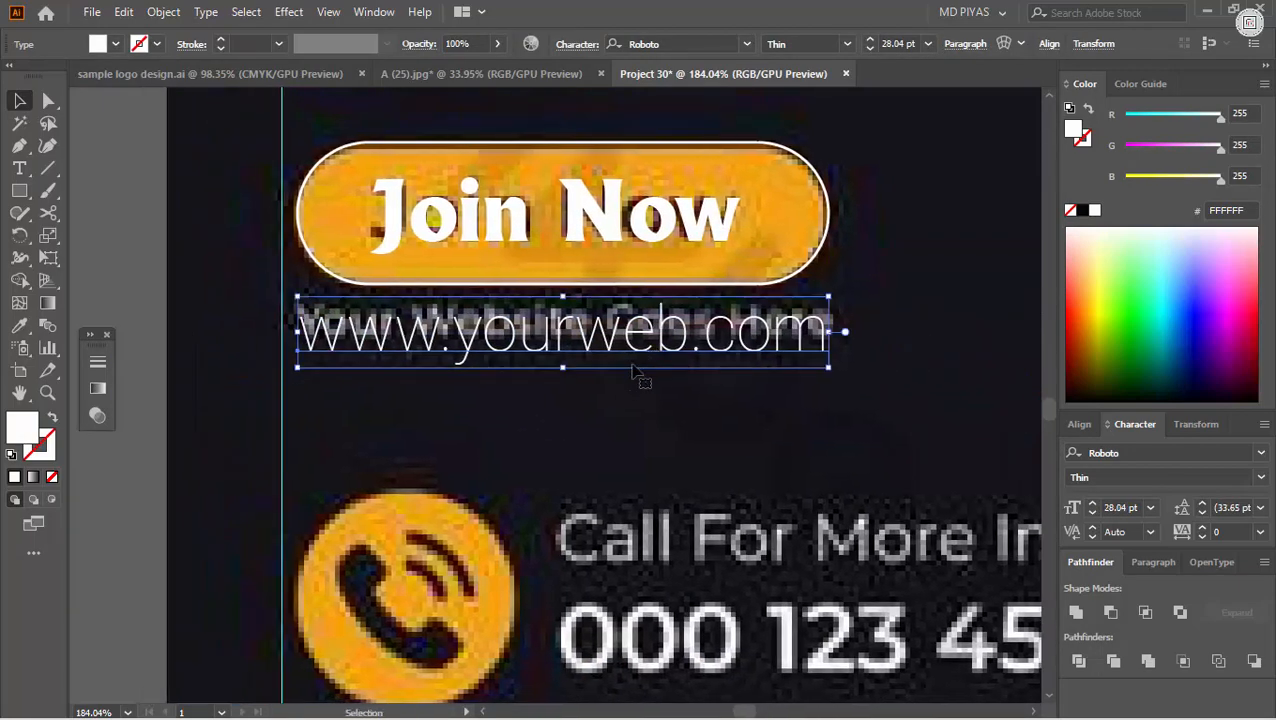
{"action": "left_click_drag", "start_coordinate": [772, 331], "coordinate": [700, 335]}
{"action": "left_click", "coordinate": [620, 357]}
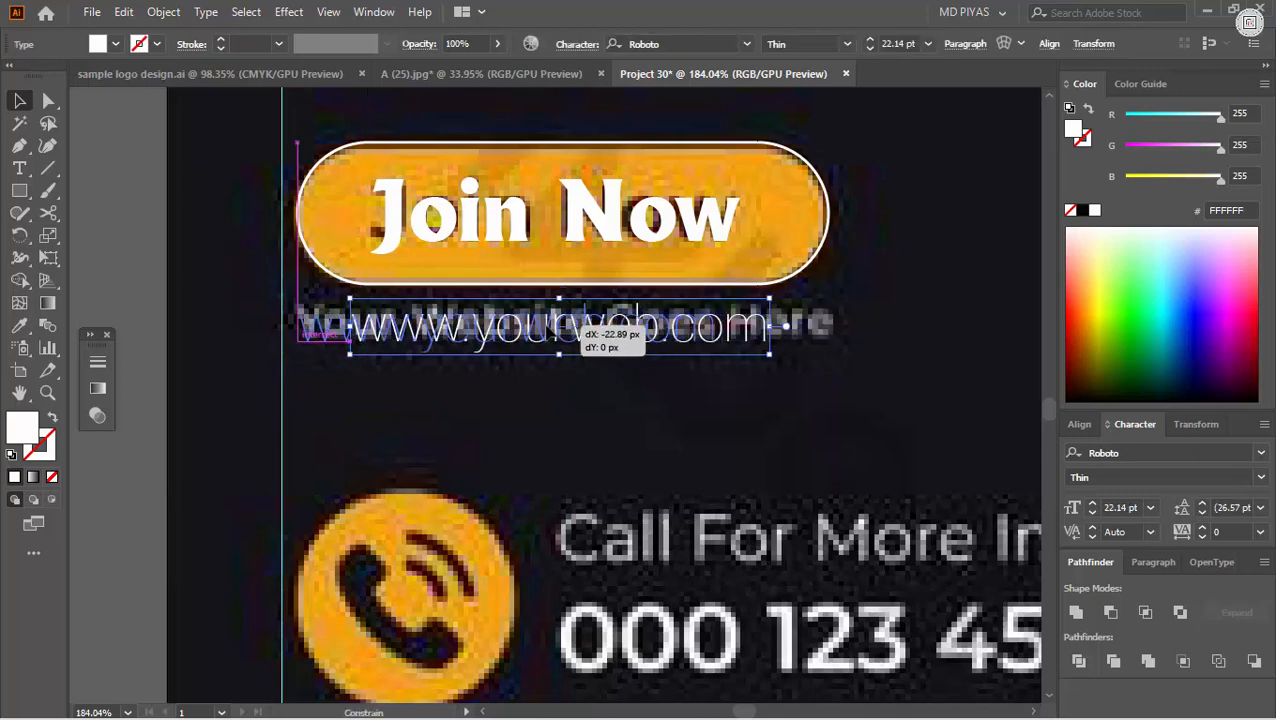
{"action": "left_click_drag", "start_coordinate": [830, 332], "coordinate": [828, 332]}
{"action": "left_click", "coordinate": [741, 370]}
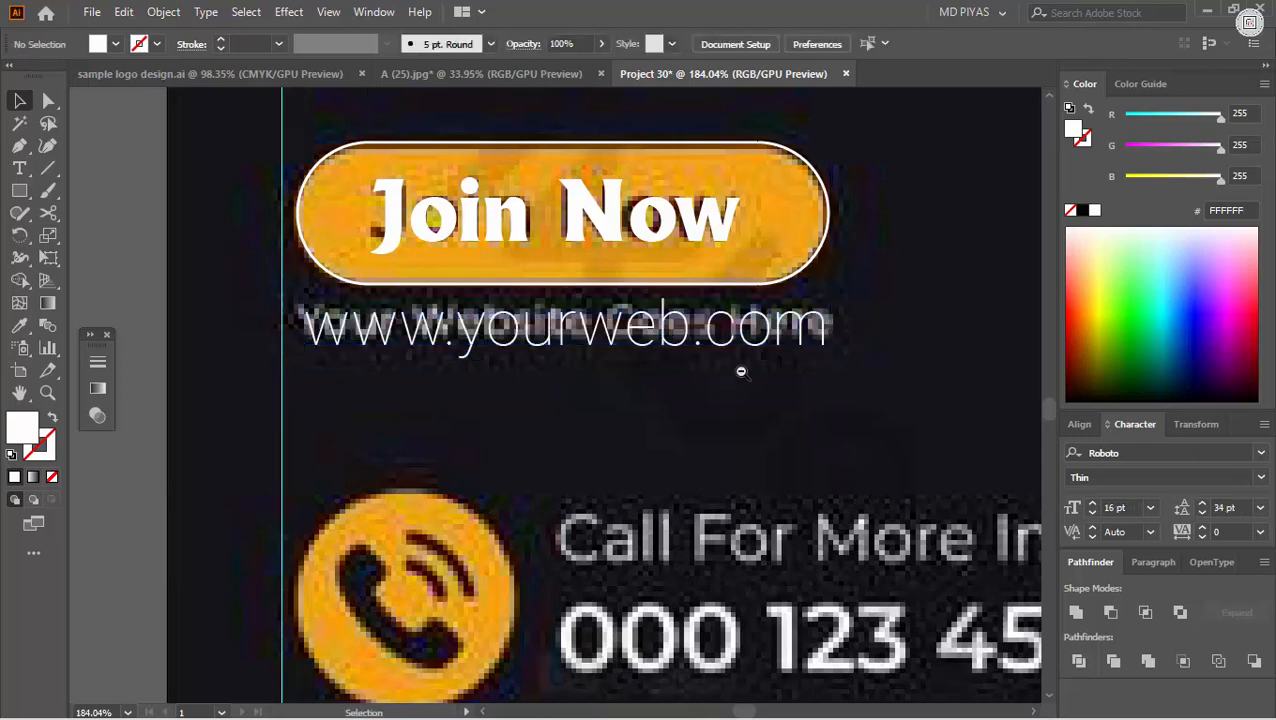
Step: Reduce the website address's size and widen its letter spacing so it spans the button's width
{"action": "key", "text": "ctrl+space"}
{"action": "left_click_drag", "start_coordinate": [773, 372], "coordinate": [805, 372]}
{"action": "left_click", "coordinate": [818, 334]}
{"action": "left_click_drag", "start_coordinate": [839, 320], "coordinate": [190, 470]}
{"action": "left_click", "coordinate": [700, 368]}
{"action": "left_click", "coordinate": [685, 335]}
{"action": "key", "text": "alt+Right"}
{"action": "key", "text": "alt+Right"}
{"action": "key", "text": "alt+Right"}
{"action": "key", "text": "alt+Right"}
{"action": "key", "text": "alt+Right"}
{"action": "key", "text": "alt+Right"}
{"action": "key", "text": "alt+Right"}
{"action": "key", "text": "alt+Right"}
{"action": "left_click", "coordinate": [722, 364]}
Step: Move the remaining text list down beside the artboard's lower edge and cut its "Call For More Info." line
{"action": "key", "text": "ctrl+space"}
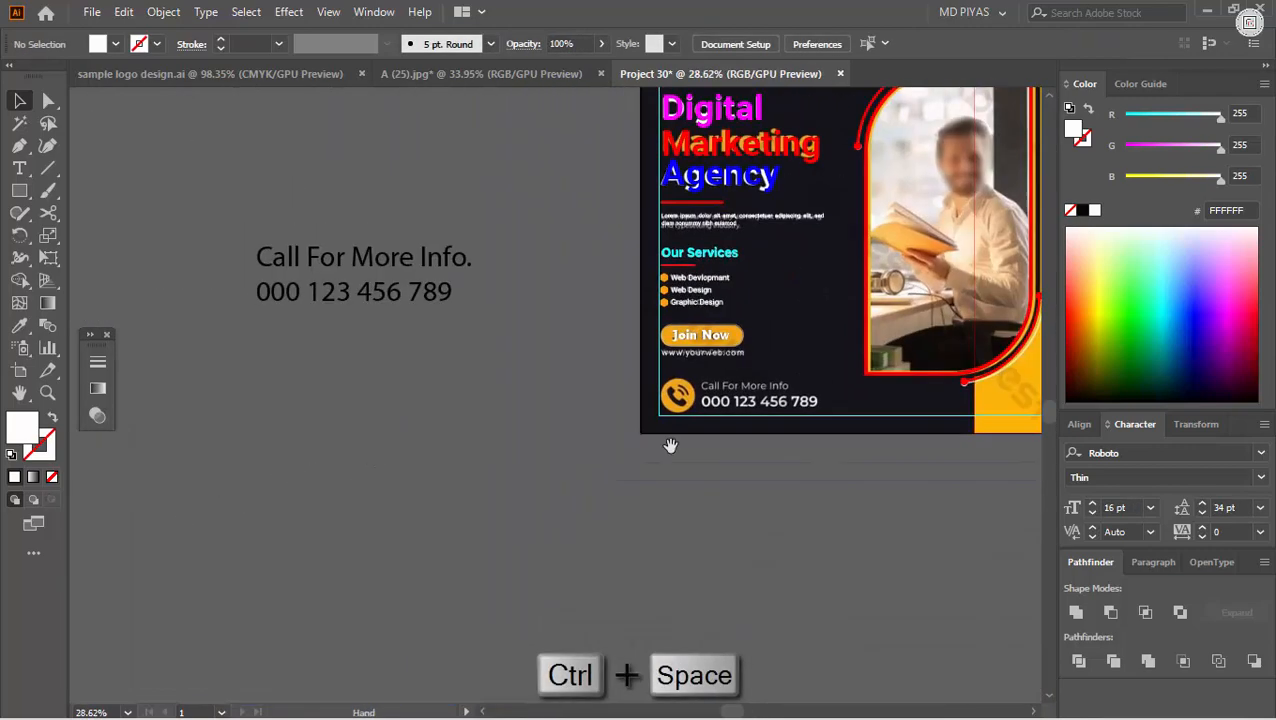
{"action": "left_click_drag", "start_coordinate": [668, 446], "coordinate": [477, 434]}
{"action": "left_click_drag", "start_coordinate": [362, 433], "coordinate": [430, 433]}
{"action": "left_click_drag", "start_coordinate": [293, 275], "coordinate": [445, 540]}
{"action": "key", "text": "ctrl+space"}
{"action": "left_click_drag", "start_coordinate": [168, 450], "coordinate": [714, 447]}
{"action": "key", "text": "ctrl+x"}
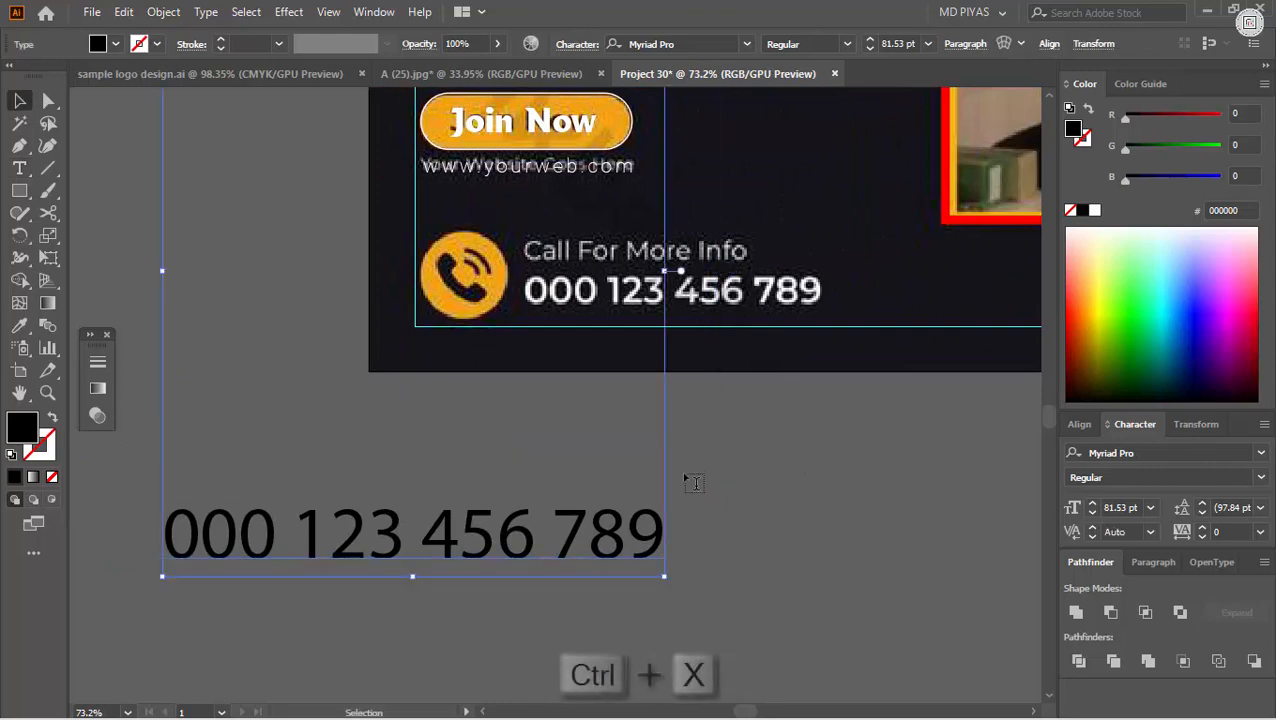
Step: Move the phone number text aside and paste "Call For More Info." as separate text below the artboard
{"action": "left_click_drag", "start_coordinate": [550, 546], "coordinate": [211, 540]}
{"action": "left_click", "coordinate": [498, 532]}
{"action": "key", "text": "ctrl+v"}
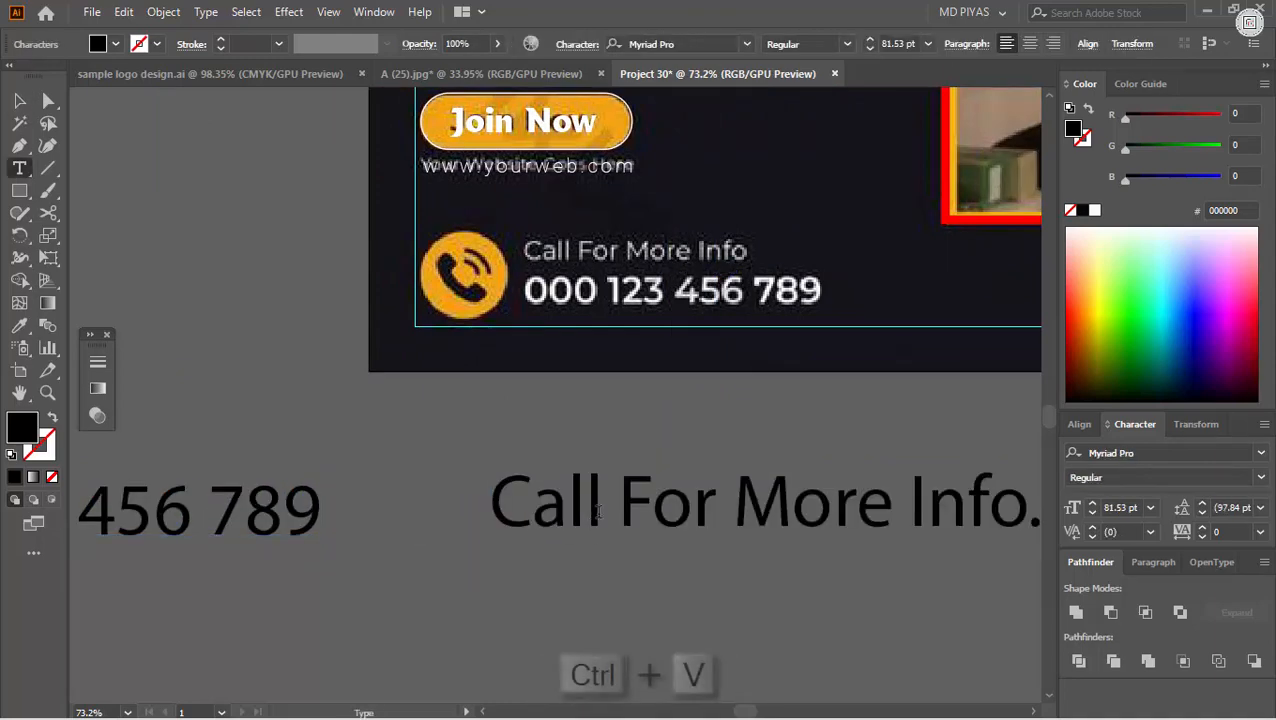
Step: Set "Call For More Info." in Roboto Regular and scale it down to about 28 pt
{"action": "type", "text": "roboto"}
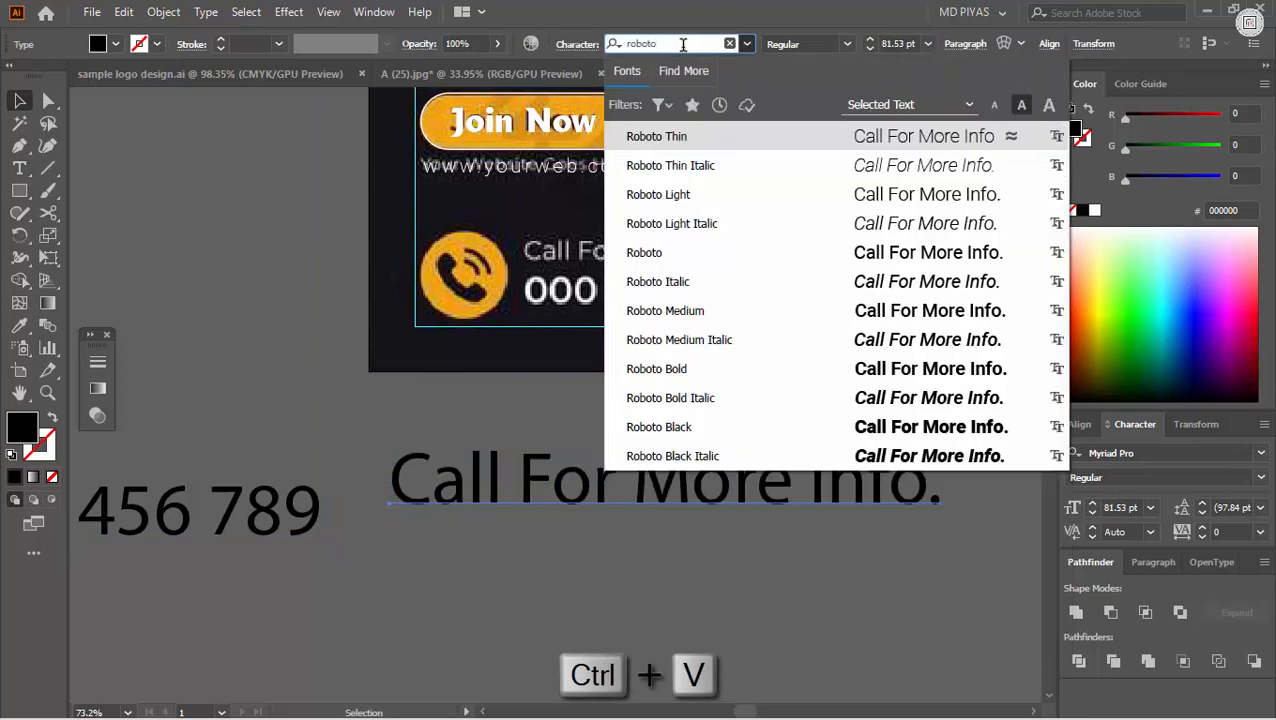
{"action": "key", "text": "Return"}
{"action": "left_click_drag", "start_coordinate": [970, 485], "coordinate": [782, 483]}
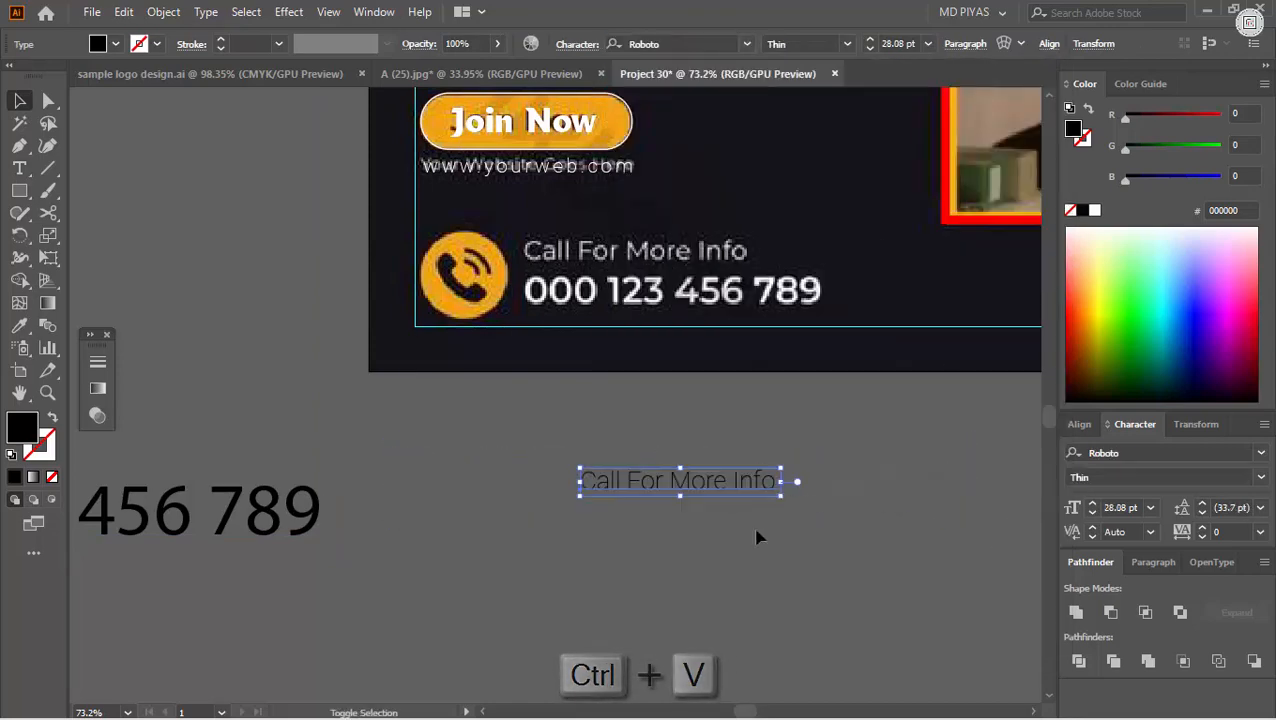
{"action": "left_click", "coordinate": [833, 44]}
{"action": "left_click", "coordinate": [797, 145]}
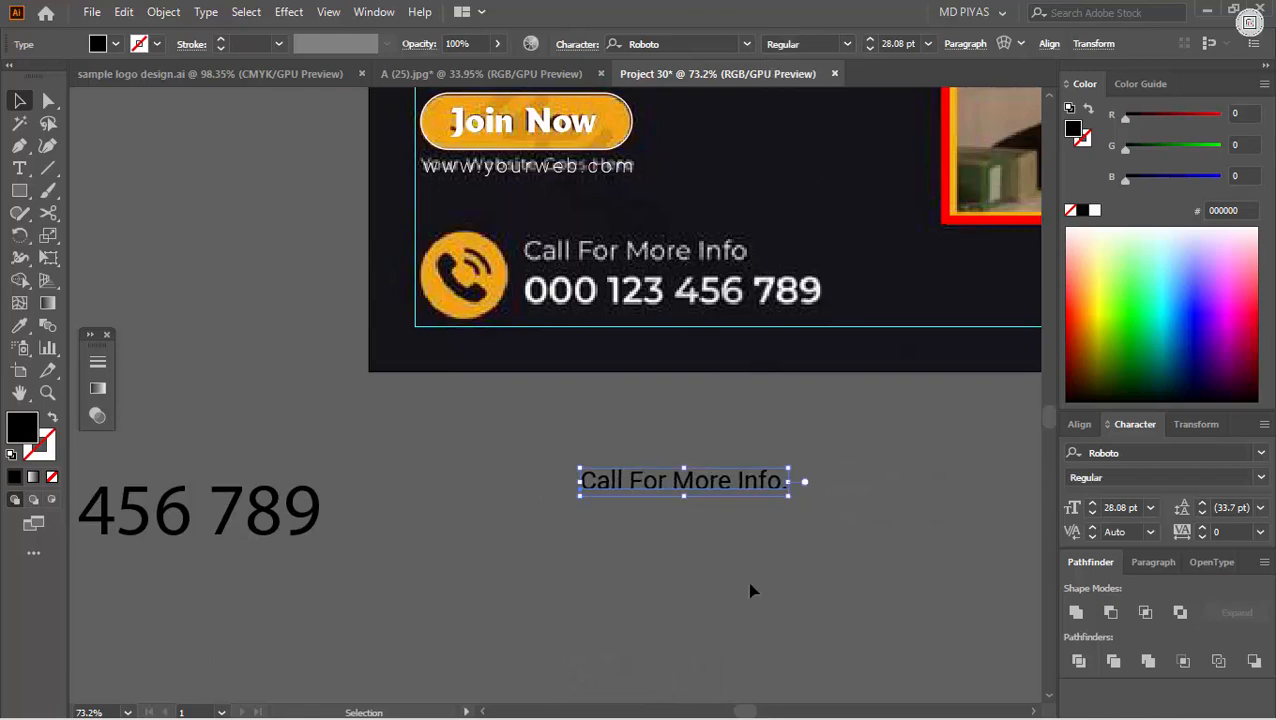
Step: Place "Call For More Info." over the matching reference line beside the phone icon and fill it with white
{"action": "left_click_drag", "start_coordinate": [665, 256], "coordinate": [1003, 262]}
{"action": "key", "text": "ctrl+space"}
{"action": "left_click", "coordinate": [1094, 213]}
{"action": "key", "text": "ctrl+space"}
{"action": "left_click_drag", "start_coordinate": [481, 230], "coordinate": [800, 234]}
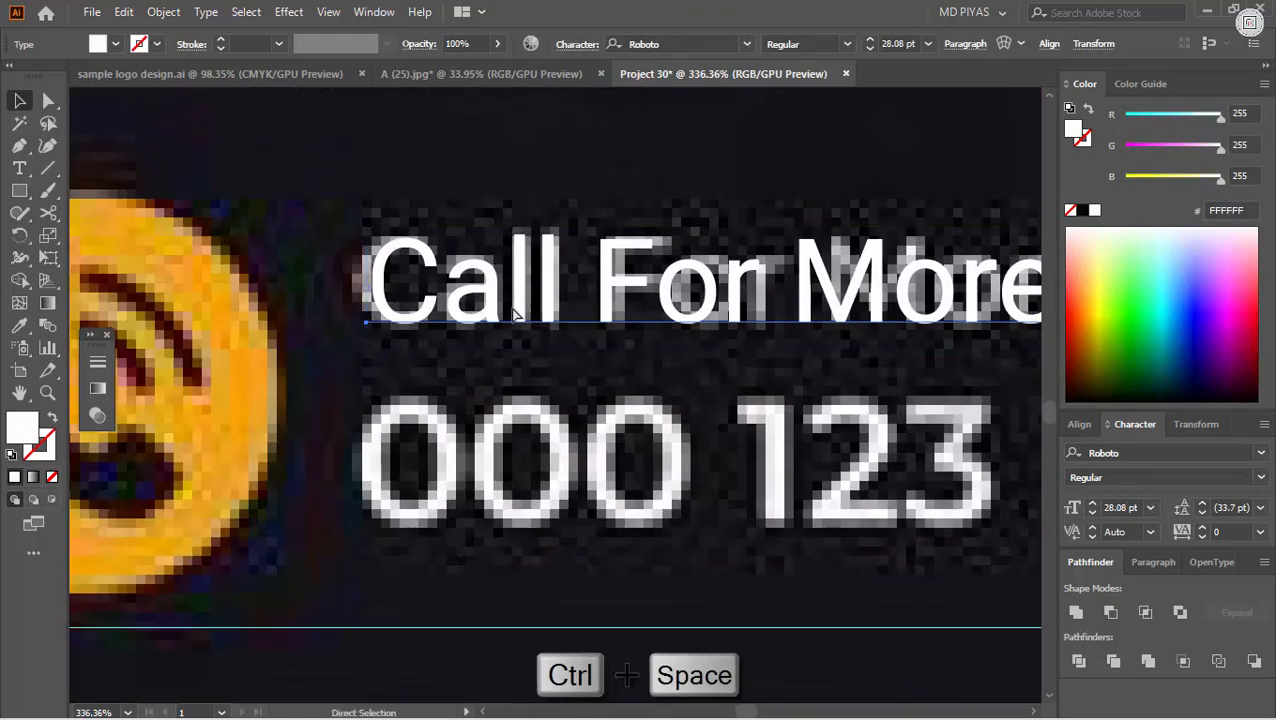
{"action": "left_click_drag", "start_coordinate": [542, 287], "coordinate": [535, 287]}
Step: Enlarge "Call For More Info." to about 31 pt to match the reference line
{"action": "key", "text": "ctrl+space"}
{"action": "left_click_drag", "start_coordinate": [637, 307], "coordinate": [440, 305]}
{"action": "left_click", "coordinate": [762, 298]}
{"action": "left_click_drag", "start_coordinate": [586, 297], "coordinate": [650, 296]}
{"action": "left_click", "coordinate": [630, 298], "text": "shift"}
{"action": "left_click", "coordinate": [630, 298], "text": "shift"}
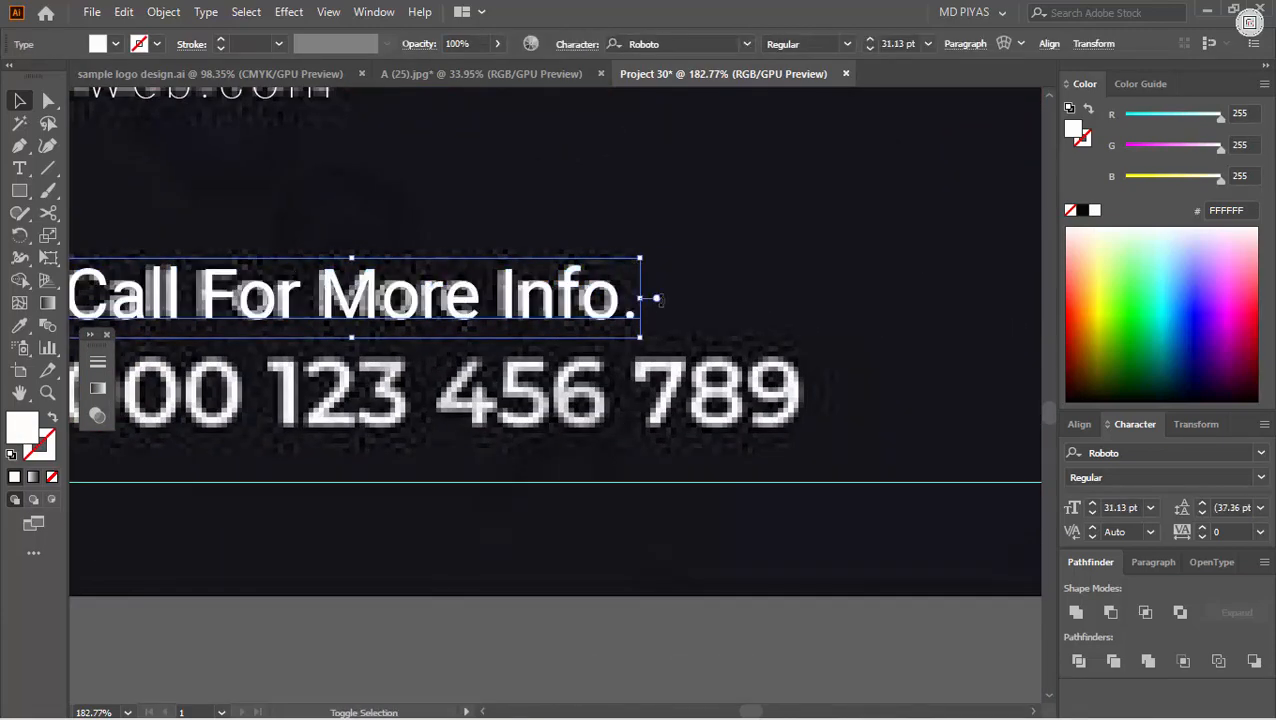
{"action": "left_click", "coordinate": [735, 290]}
Step: Cut the phone number from the remaining text beside the artboard
{"action": "key", "text": "ctrl+space"}
{"action": "left_click_drag", "start_coordinate": [735, 290], "coordinate": [278, 478]}
{"action": "key", "text": "ctrl+space"}
{"action": "key", "text": "ctrl+space"}
{"action": "left_click_drag", "start_coordinate": [222, 476], "coordinate": [366, 477]}
{"action": "triple_click", "coordinate": [330, 450]}
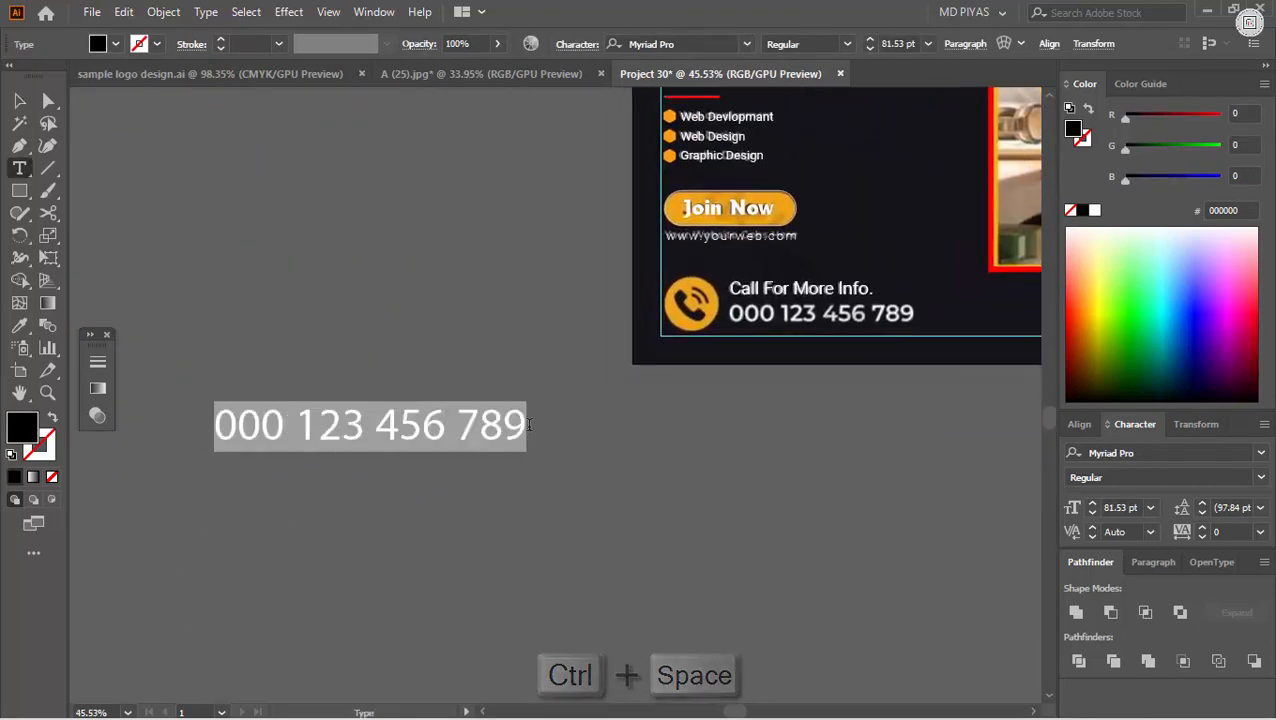
{"action": "key", "text": "ctrl+x"}
Step: Paste the phone number as new point text just below the artboard
{"action": "key", "text": "t"}
{"action": "left_click", "coordinate": [731, 430]}
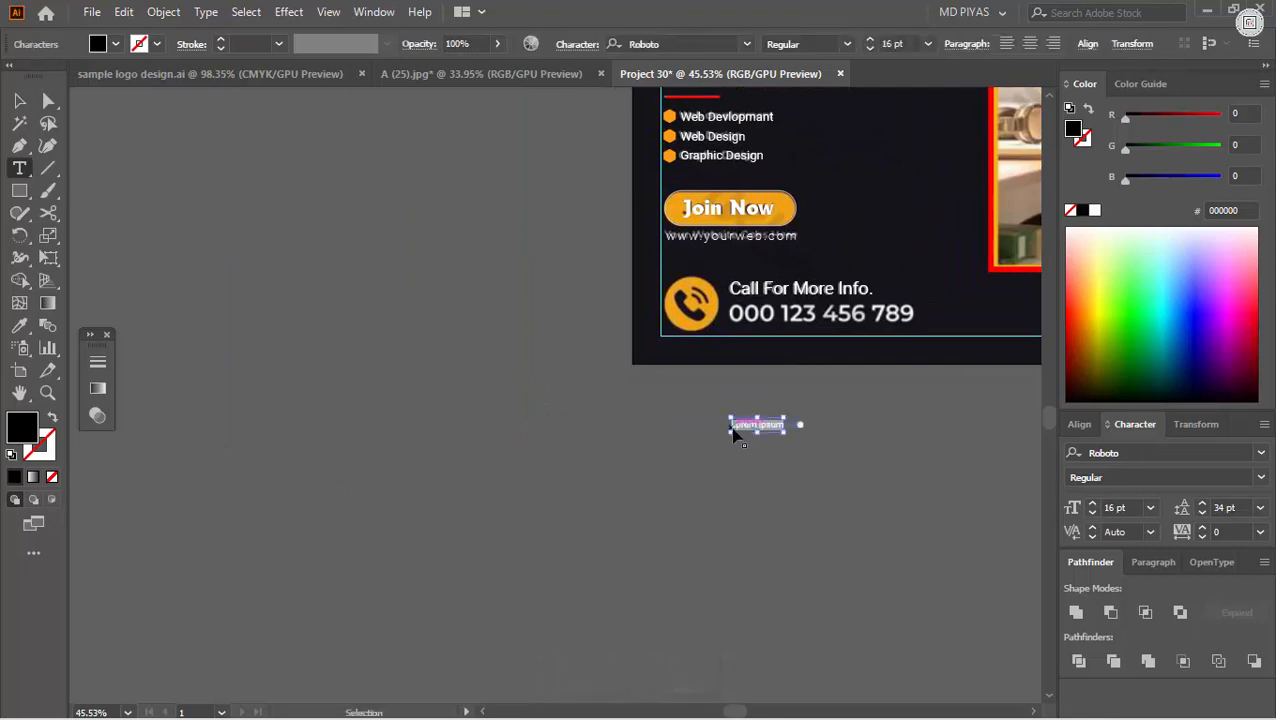
{"action": "key", "text": "ctrl+v"}
{"action": "key", "text": "Escape"}
Step: Set the phone number in Roboto Bold and scale it down to about 48 pt
{"action": "key", "text": "space"}
{"action": "left_click_drag", "start_coordinate": [860, 452], "coordinate": [524, 447]}
{"action": "key", "text": "ctrl+space"}
{"action": "left_click_drag", "start_coordinate": [524, 447], "coordinate": [680, 446]}
{"action": "type", "text": "roboto"}
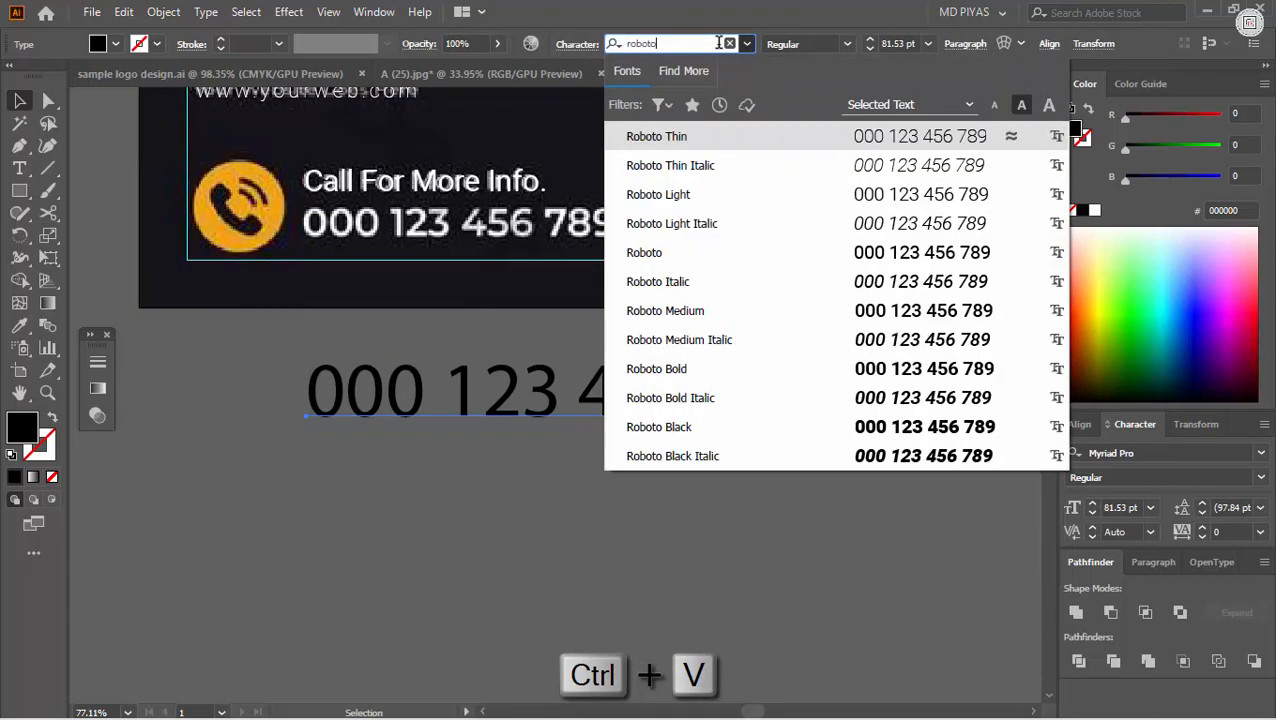
{"action": "key", "text": "Return"}
{"action": "left_click", "coordinate": [845, 46]}
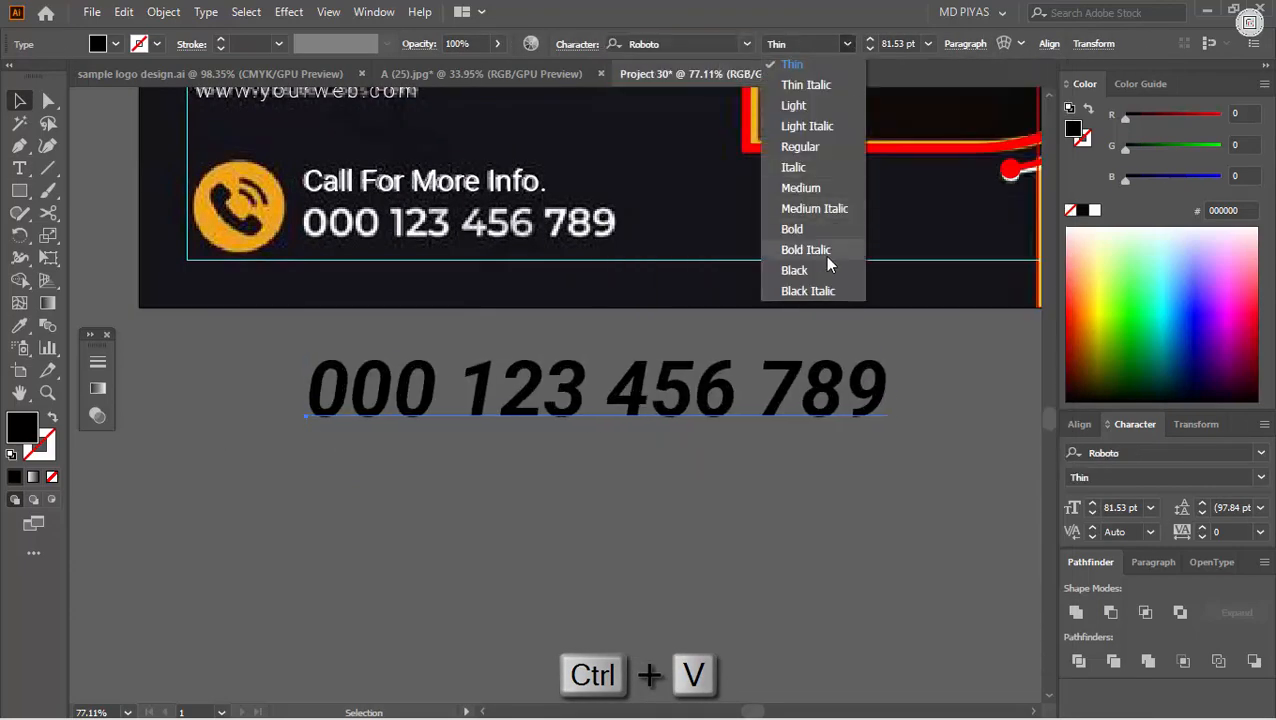
{"action": "left_click", "coordinate": [818, 248]}
{"action": "left_click_drag", "start_coordinate": [900, 393], "coordinate": [654, 395]}
Step: Fill the phone number with white and move it up beneath the "Call For More Info." line
{"action": "left_click_drag", "start_coordinate": [480, 393], "coordinate": [478, 316]}
{"action": "key", "text": "ctrl+space"}
{"action": "left_click_drag", "start_coordinate": [288, 255], "coordinate": [568, 274]}
{"action": "left_click", "coordinate": [1095, 210]}
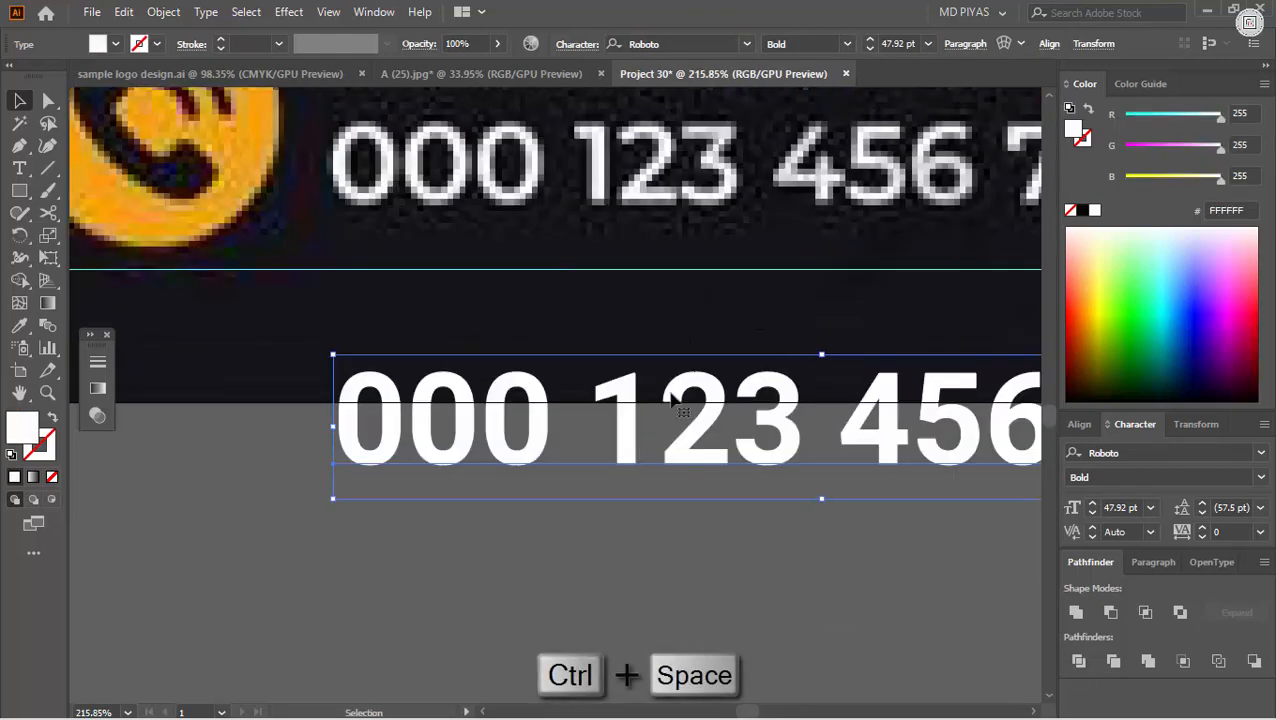
{"action": "left_click_drag", "start_coordinate": [612, 437], "coordinate": [480, 262]}
Step: Align the phone number's left edge to "Call For More Info.", using that line as the key object
{"action": "key", "text": "ctrl+space"}
{"action": "left_click", "coordinate": [500, 228]}
{"action": "left_click", "coordinate": [498, 366], "text": "shift"}
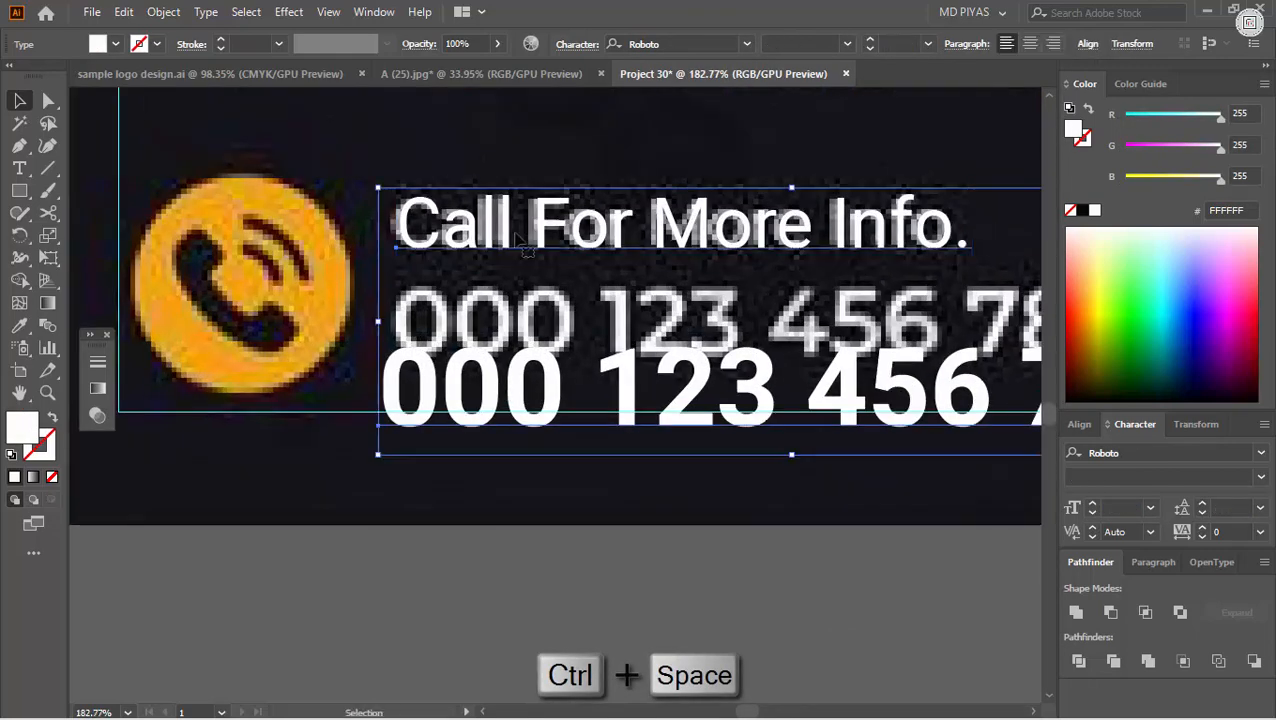
{"action": "left_click", "coordinate": [518, 236]}
{"action": "left_click", "coordinate": [1080, 424]}
{"action": "left_click", "coordinate": [1075, 462]}
{"action": "left_click", "coordinate": [504, 456]}
{"action": "key", "text": "ctrl+space"}
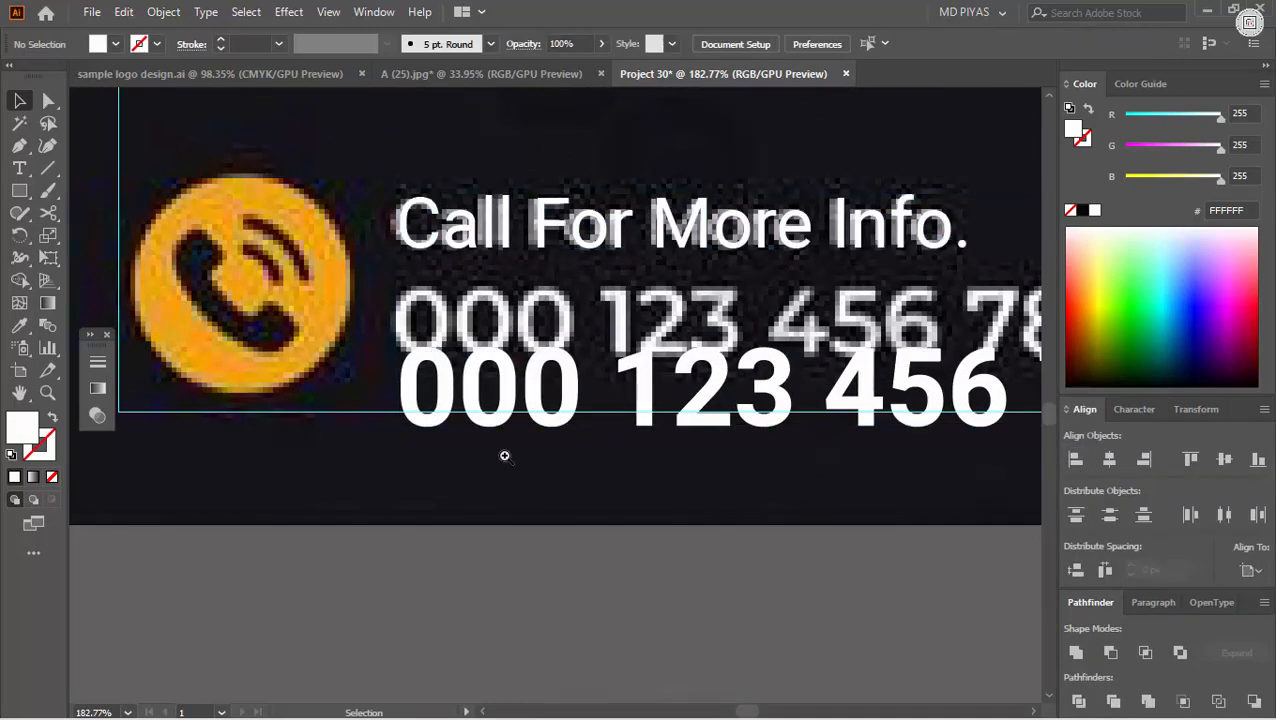
Step: Move the phone number up onto the reference's number and scale it down to match the reference's width
{"action": "left_click_drag", "start_coordinate": [504, 456], "coordinate": [590, 377]}
{"action": "key", "text": "ctrl+space"}
{"action": "left_click_drag", "start_coordinate": [760, 364], "coordinate": [655, 364]}
{"action": "left_click_drag", "start_coordinate": [655, 364], "coordinate": [160, 393]}
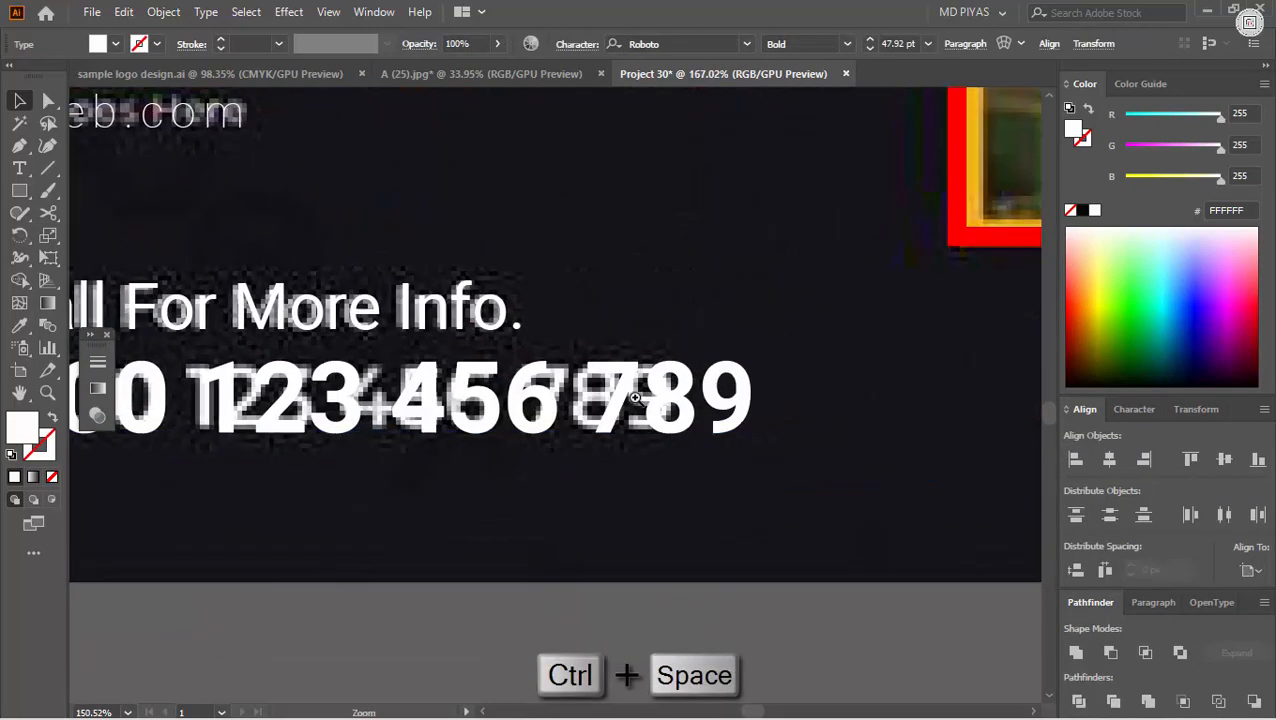
{"action": "left_click_drag", "start_coordinate": [758, 404], "coordinate": [582, 302]}
{"action": "left_click", "coordinate": [752, 402]}
{"action": "key", "text": "ctrl+space"}
{"action": "key", "text": "space"}
{"action": "left_click_drag", "start_coordinate": [582, 302], "coordinate": [701, 435]}
Step: Switch to the Chrome browser and search Google Images for "call icon"
{"action": "left_click", "coordinate": [742, 711]}
{"action": "triple_click", "coordinate": [359, 122]}
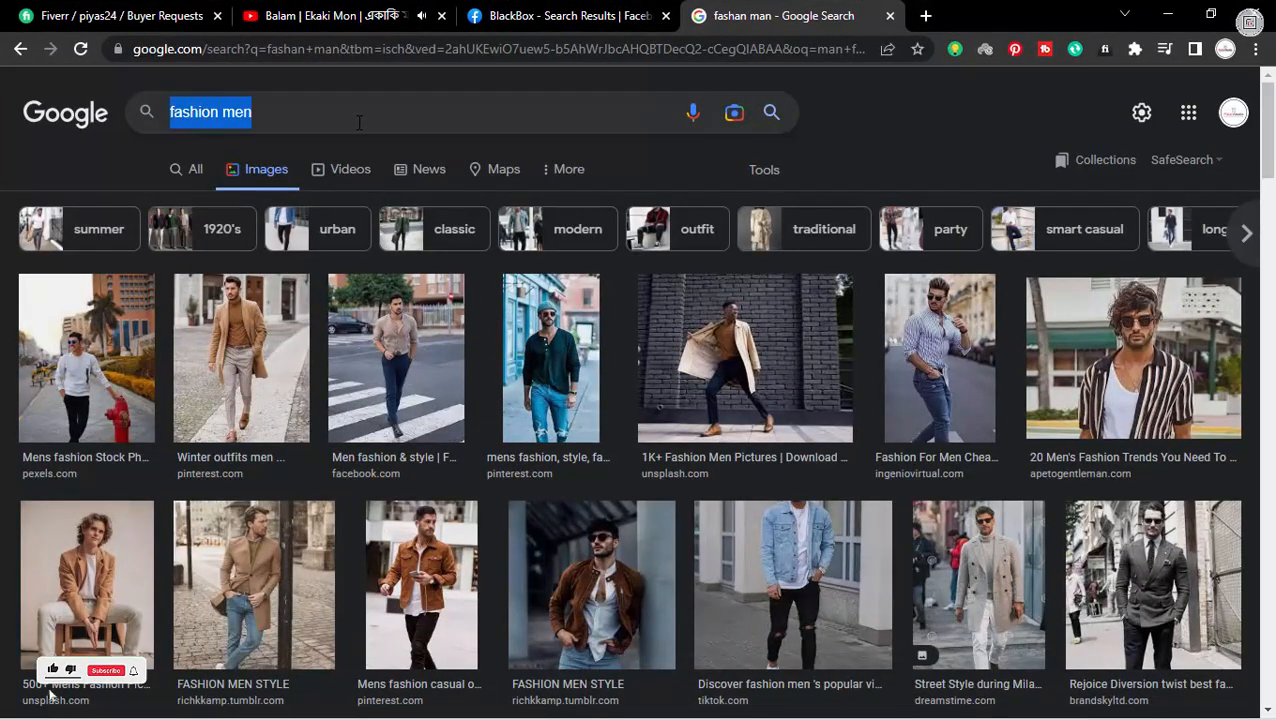
{"action": "type", "text": "call icon"}
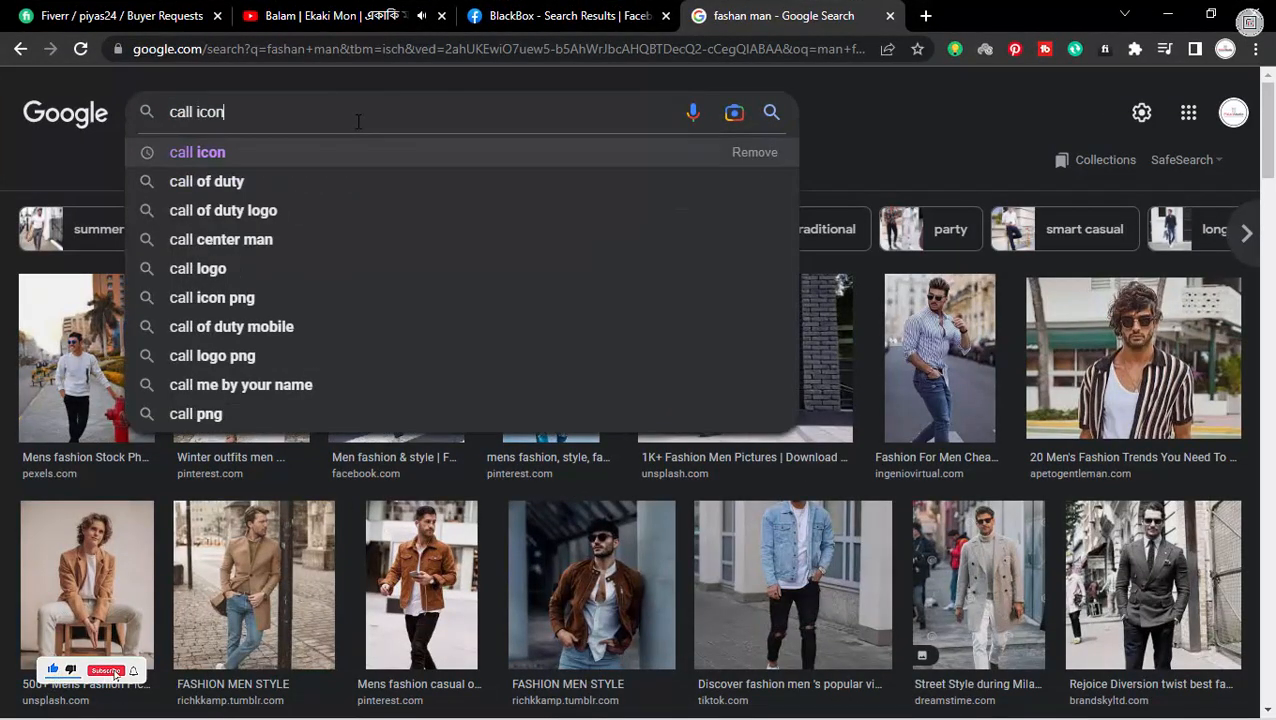
{"action": "key", "text": "Return"}
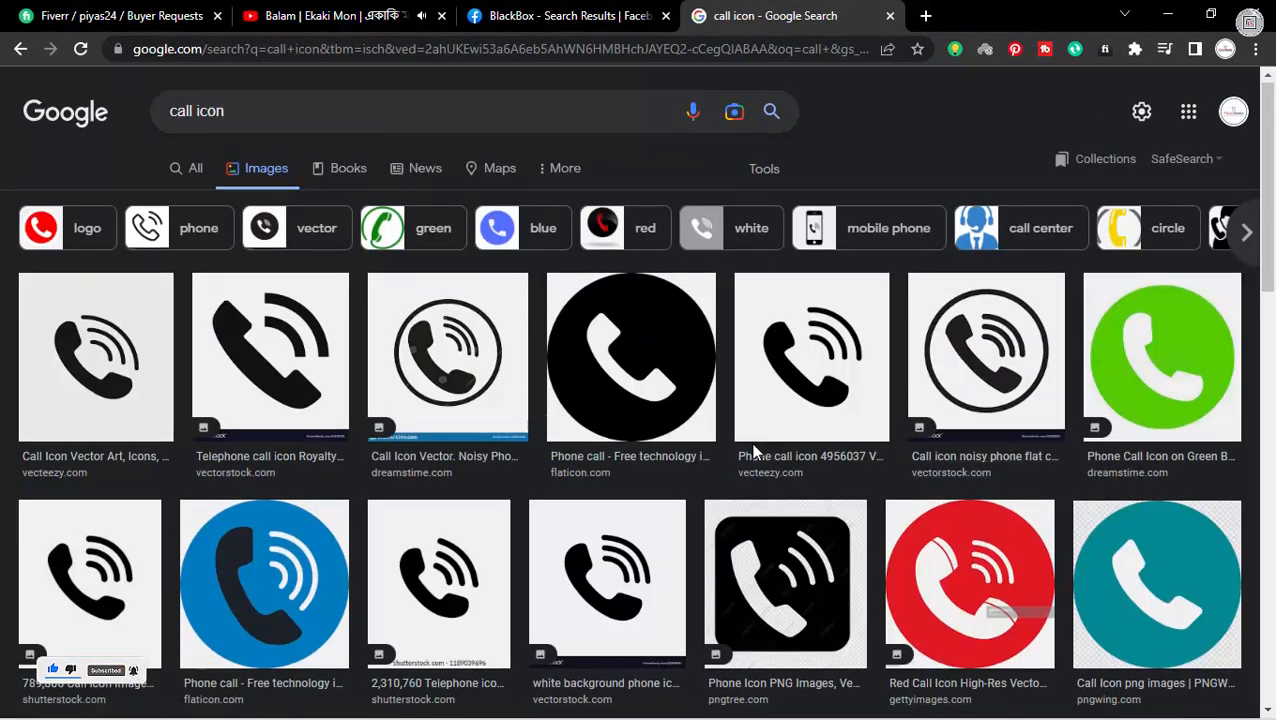
Step: Browse the related images and copy the black circular phone icon with the white handset from Dreamstime
{"action": "scroll", "coordinate": [1129, 567], "scroll_direction": "down", "scroll_amount": 2}
{"action": "scroll", "coordinate": [1129, 567], "scroll_direction": "up", "scroll_amount": 2}
{"action": "left_click", "coordinate": [709, 351]}
{"action": "scroll", "coordinate": [1005, 296], "scroll_direction": "down", "scroll_amount": 5}
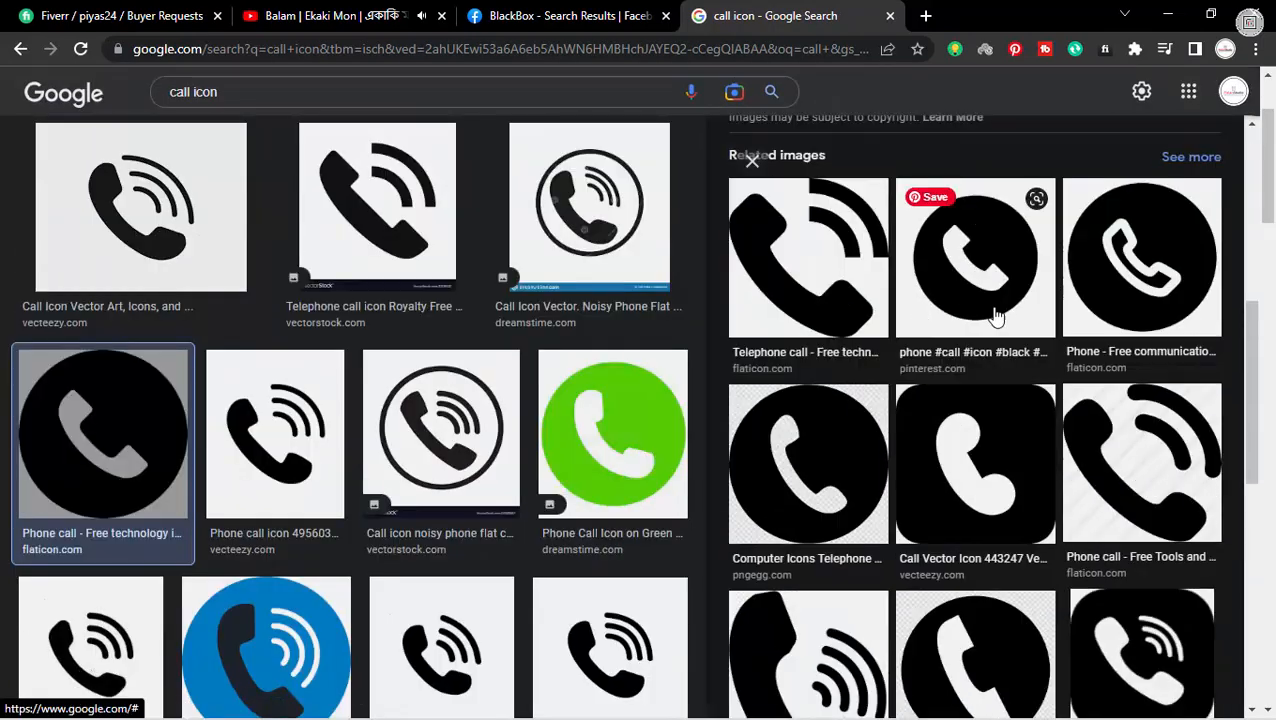
{"action": "left_click", "coordinate": [991, 313]}
{"action": "scroll", "coordinate": [980, 276], "scroll_direction": "down", "scroll_amount": 5}
{"action": "left_click", "coordinate": [838, 292]}
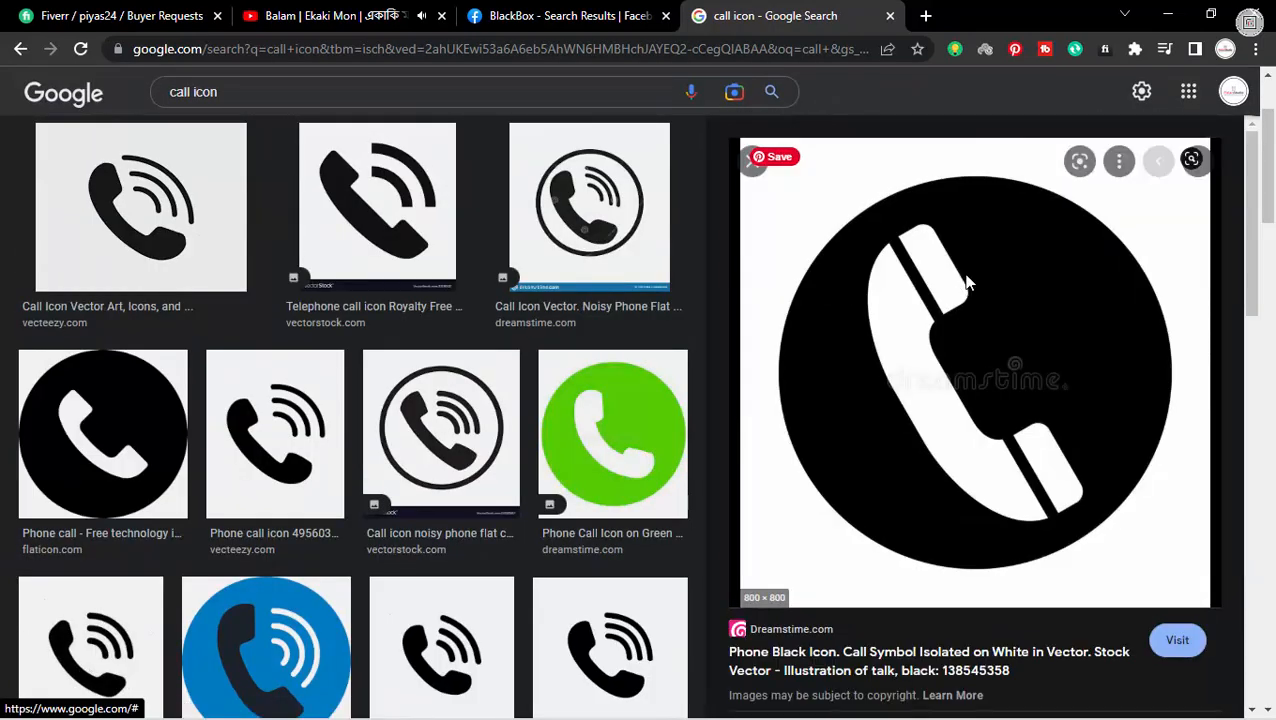
{"action": "right_click", "coordinate": [962, 272]}
{"action": "left_click", "coordinate": [1040, 500]}
Step: Return to Illustrator and paste the phone icon image on the empty canvas beside the artboard
{"action": "left_click", "coordinate": [1167, 15]}
{"action": "key", "text": "ctrl+space"}
{"action": "left_click_drag", "start_coordinate": [764, 361], "coordinate": [690, 364]}
{"action": "left_click_drag", "start_coordinate": [350, 438], "coordinate": [440, 450]}
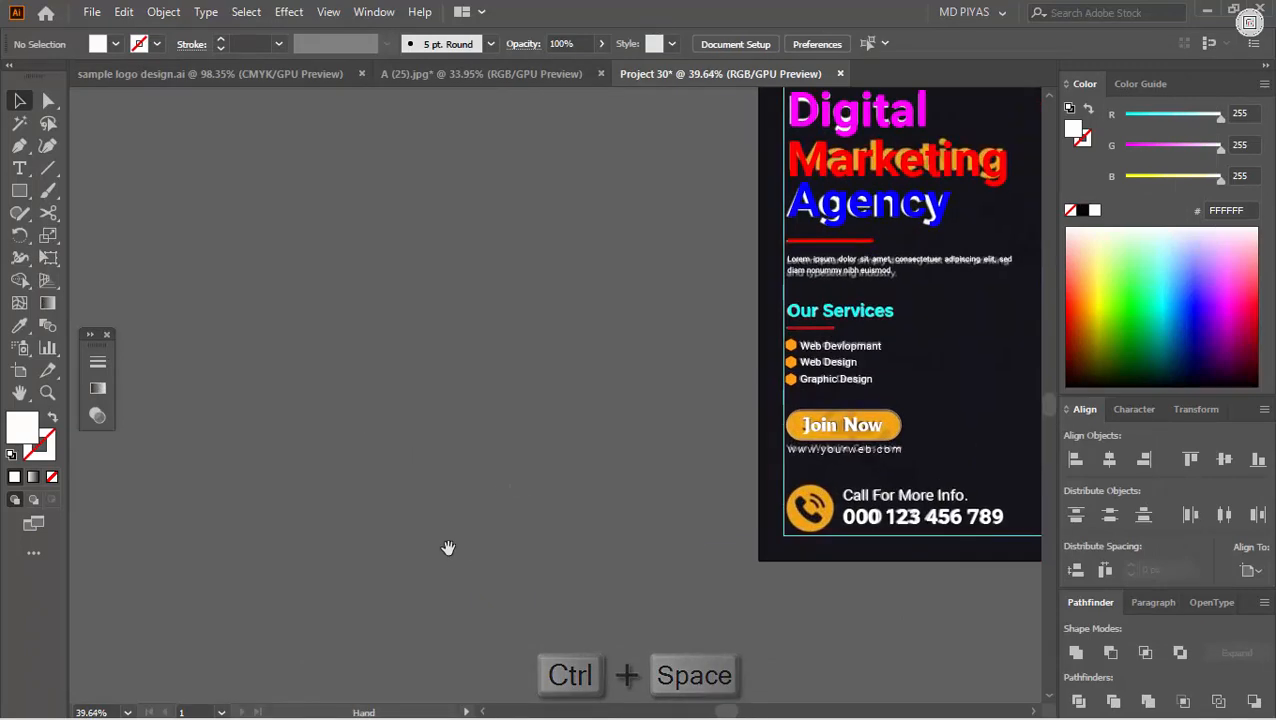
{"action": "key", "text": "ctrl+v"}
{"action": "left_click_drag", "start_coordinate": [447, 550], "coordinate": [575, 428]}
{"action": "left_click_drag", "start_coordinate": [617, 470], "coordinate": [468, 470]}
Step: Image-trace the pasted phone icon with the default preset, then expand and ungroup the result
{"action": "left_click", "coordinate": [391, 44]}
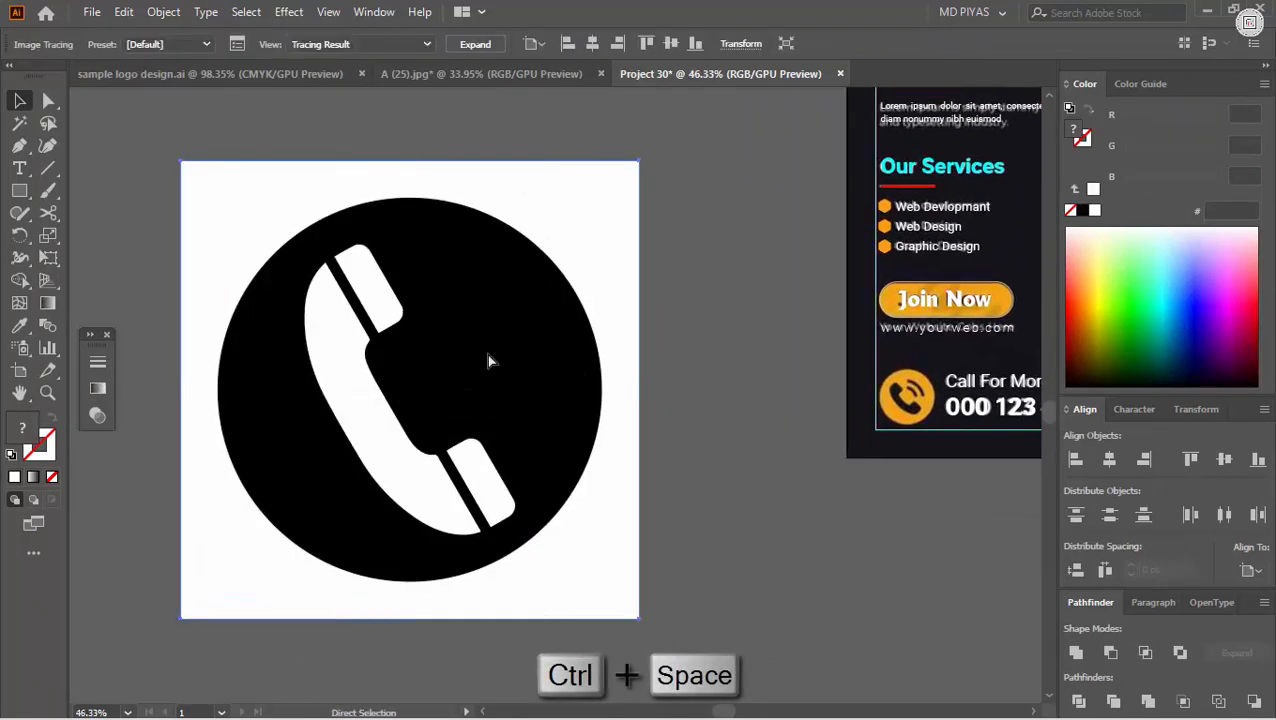
{"action": "scroll", "coordinate": [490, 362], "scroll_direction": "up", "scroll_amount": 1}
{"action": "left_click", "coordinate": [470, 44]}
{"action": "right_click", "coordinate": [618, 164]}
{"action": "left_click", "coordinate": [670, 327]}
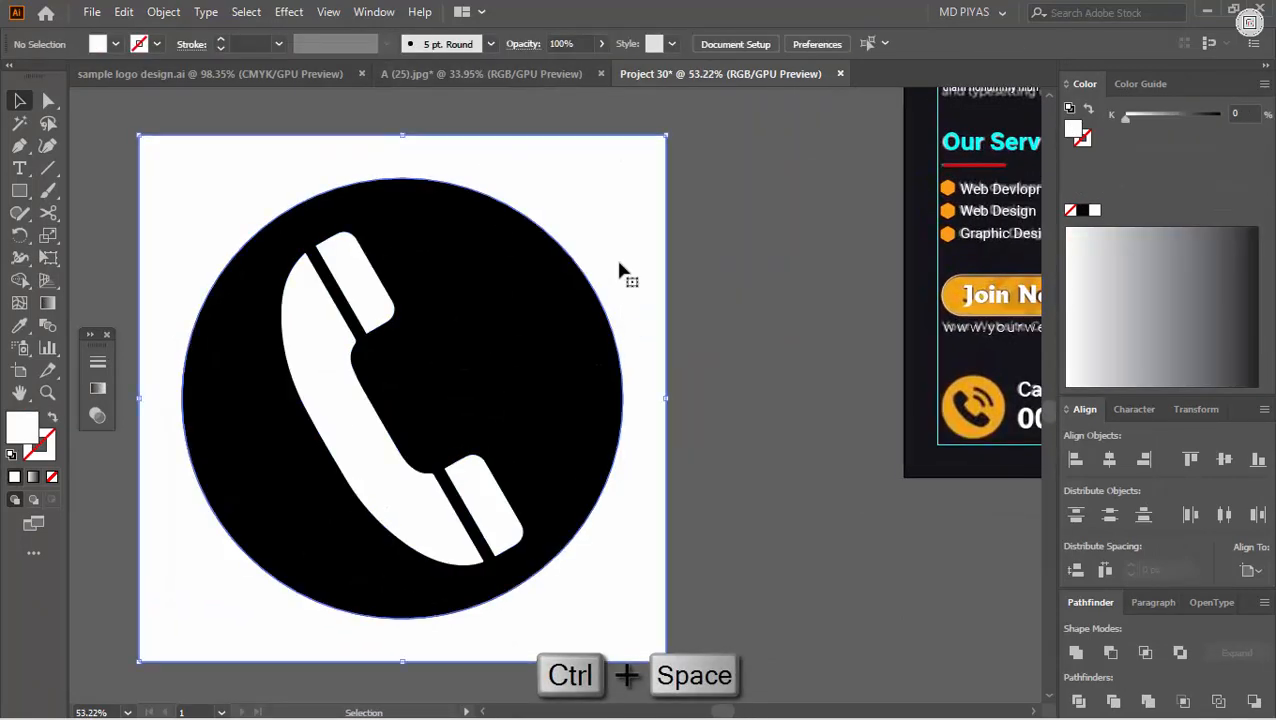
Step: Delete the white background and the white handset pieces from the traced icon, keeping only the black shape
{"action": "left_click", "coordinate": [621, 270]}
{"action": "key", "text": "Delete"}
{"action": "left_click", "coordinate": [366, 340]}
{"action": "key", "text": "Delete"}
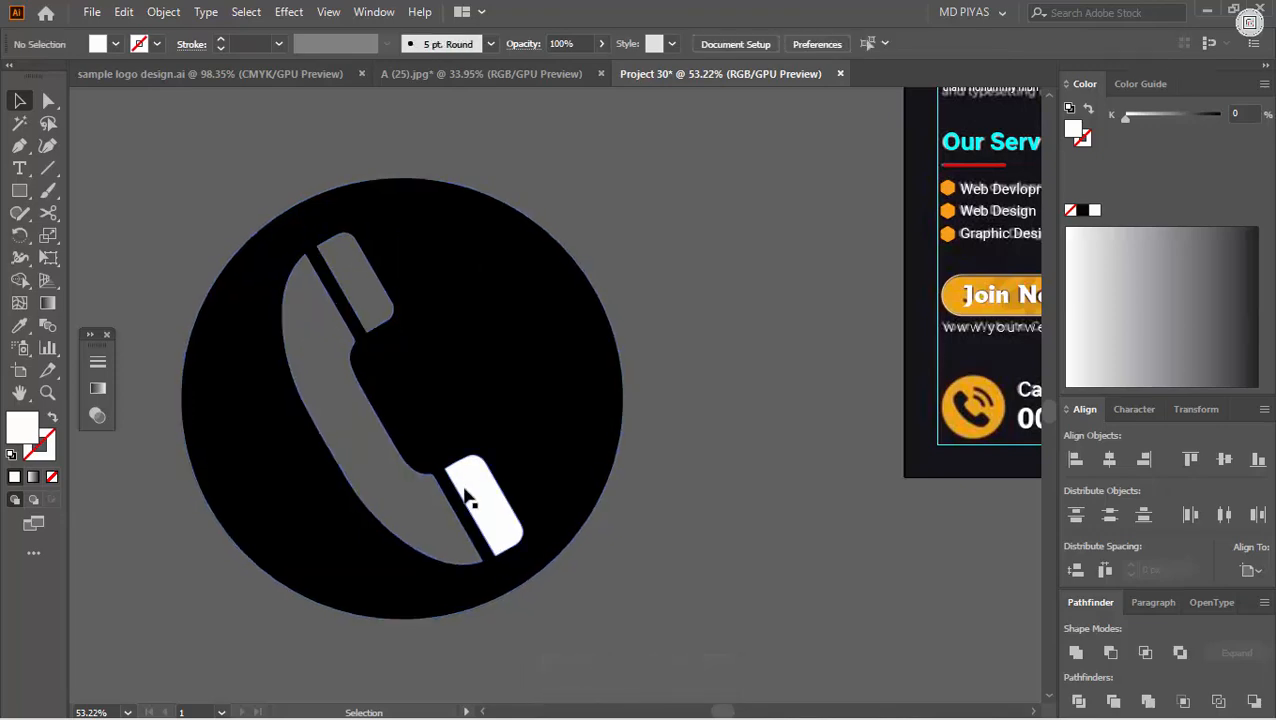
{"action": "left_click_drag", "start_coordinate": [540, 303], "coordinate": [559, 304]}
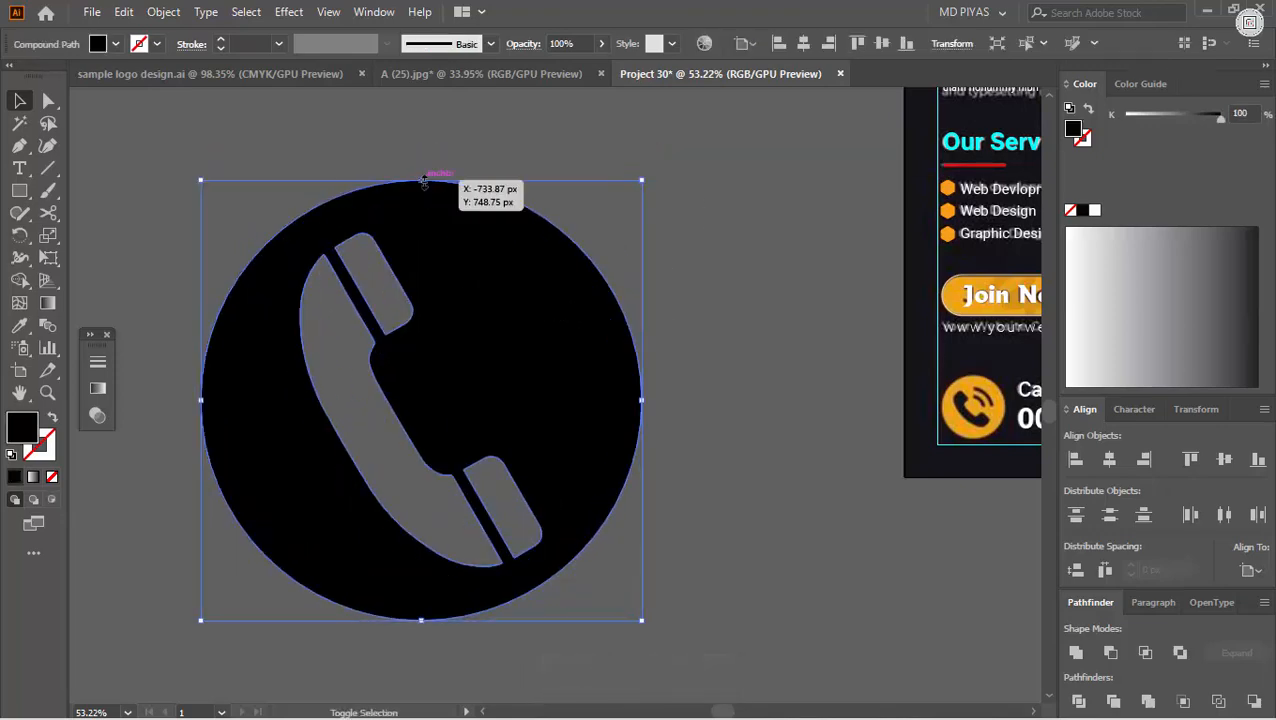
Step: Scale the black phone icon down and move it onto the reference's call icon beside the phone number
{"action": "left_click_drag", "start_coordinate": [424, 182], "coordinate": [424, 322]}
{"action": "left_click_drag", "start_coordinate": [453, 350], "coordinate": [781, 429]}
{"action": "scroll", "coordinate": [832, 464], "scroll_direction": "down", "scroll_amount": 1}
{"action": "scroll", "coordinate": [359, 373], "scroll_direction": "up", "scroll_amount": 3}
{"action": "left_click_drag", "start_coordinate": [846, 464], "coordinate": [839, 227]}
{"action": "left_click_drag", "start_coordinate": [730, 218], "coordinate": [830, 226]}
{"action": "left_click_drag", "start_coordinate": [712, 339], "coordinate": [706, 350]}
{"action": "left_click_drag", "start_coordinate": [699, 350], "coordinate": [691, 343]}
{"action": "left_click_drag", "start_coordinate": [690, 335], "coordinate": [540, 356]}
{"action": "left_click_drag", "start_coordinate": [733, 359], "coordinate": [488, 387]}
{"action": "left_click_drag", "start_coordinate": [467, 357], "coordinate": [565, 367]}
{"action": "mouse_move", "coordinate": [328, 434]}
{"action": "left_mouse_down"}
{"action": "mouse_move", "coordinate": [464, 421]}
{"action": "mouse_move", "coordinate": [472, 390]}
{"action": "left_mouse_up"}
Step: Fit the phone icon to the reference's circle with its fill and stroke swapped, and restore its solid black fill
{"action": "key", "text": "shift+x"}
{"action": "left_click", "coordinate": [464, 420]}
{"action": "left_click_drag", "start_coordinate": [512, 368], "coordinate": [452, 368]}
{"action": "left_click_drag", "start_coordinate": [580, 310], "coordinate": [622, 310]}
{"action": "mouse_move", "coordinate": [718, 309]}
{"action": "left_mouse_down"}
{"action": "mouse_move", "coordinate": [672, 310]}
{"action": "mouse_move", "coordinate": [719, 320]}
{"action": "left_mouse_up"}
{"action": "key", "text": "shift+x"}
{"action": "left_click_drag", "start_coordinate": [608, 322], "coordinate": [545, 324]}
{"action": "mouse_move", "coordinate": [573, 327]}
{"action": "left_mouse_down"}
{"action": "mouse_move", "coordinate": [686, 332]}
{"action": "mouse_move", "coordinate": [735, 308]}
{"action": "mouse_move", "coordinate": [515, 334]}
{"action": "left_mouse_up"}
{"action": "left_click", "coordinate": [285, 380]}
{"action": "left_click_drag", "start_coordinate": [715, 290], "coordinate": [603, 452]}
{"action": "left_click_drag", "start_coordinate": [610, 314], "coordinate": [645, 353]}
{"action": "left_click", "coordinate": [678, 362]}
{"action": "left_click", "coordinate": [795, 282]}
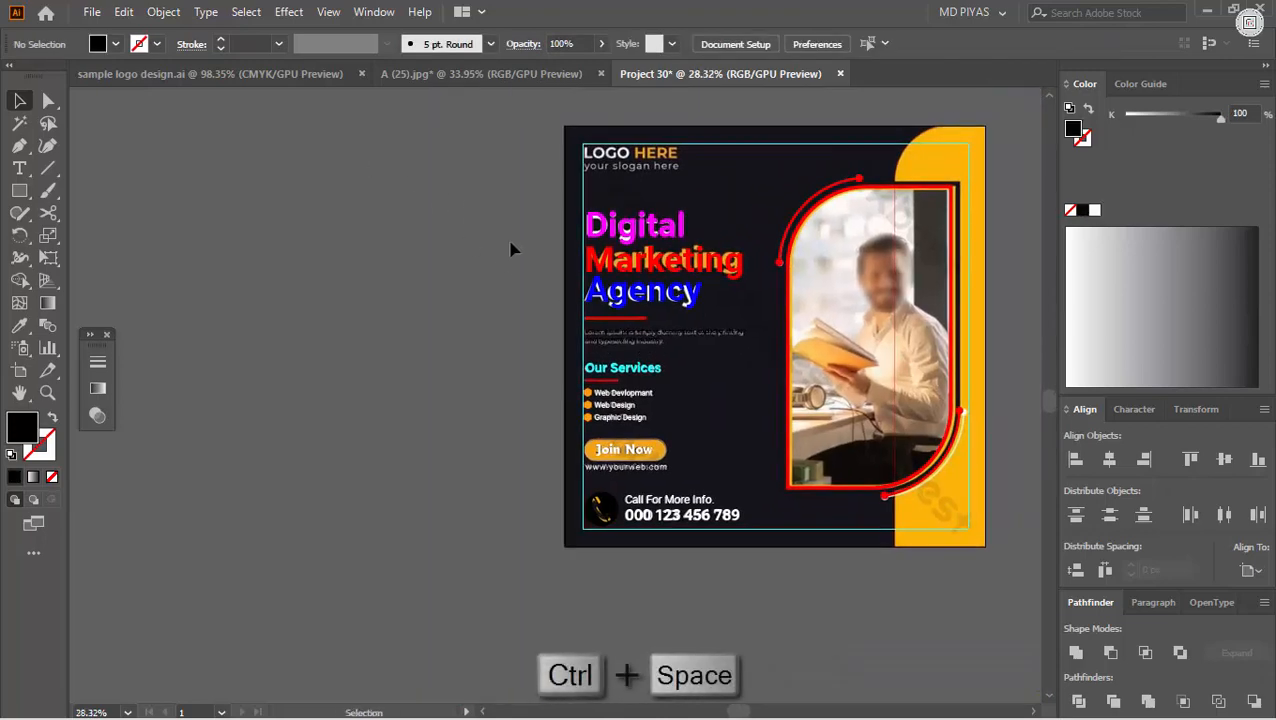
Step: Add the point text "LOGO HERE" on the canvas beside the artboard's upper-left corner
{"action": "left_click_drag", "start_coordinate": [631, 163], "coordinate": [797, 245]}
{"action": "key", "text": "t"}
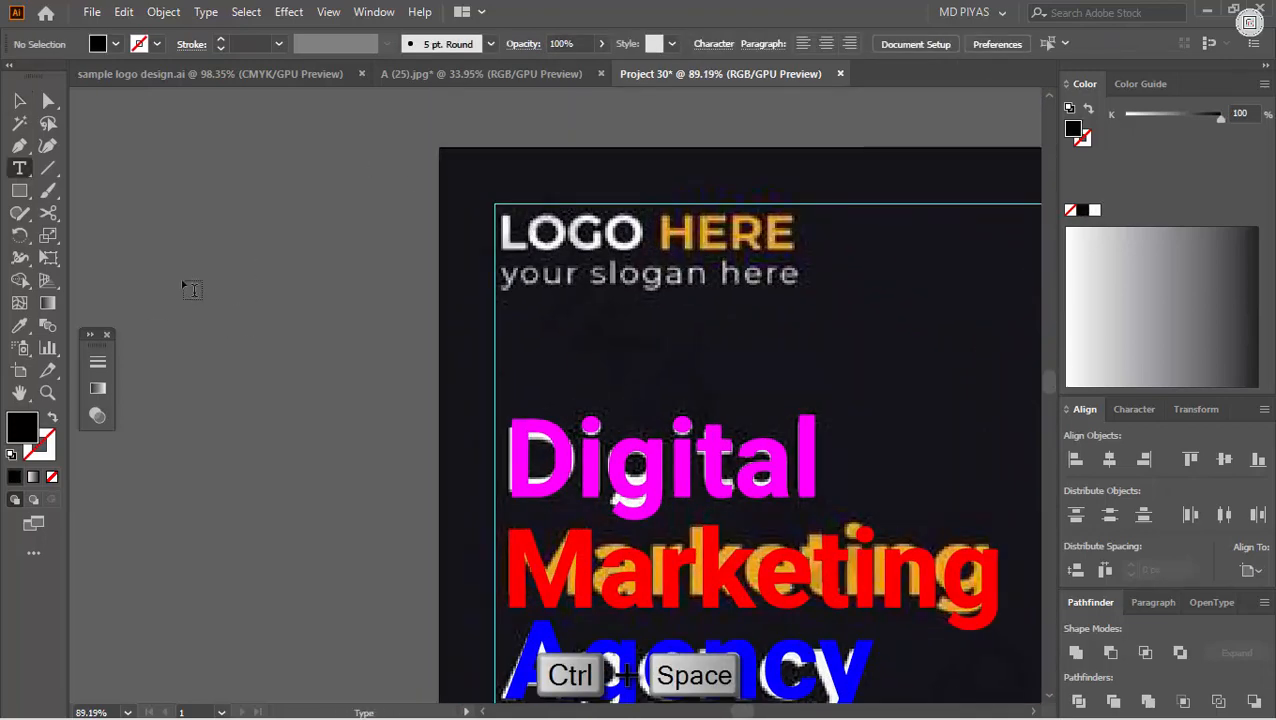
{"action": "left_click", "coordinate": [187, 280]}
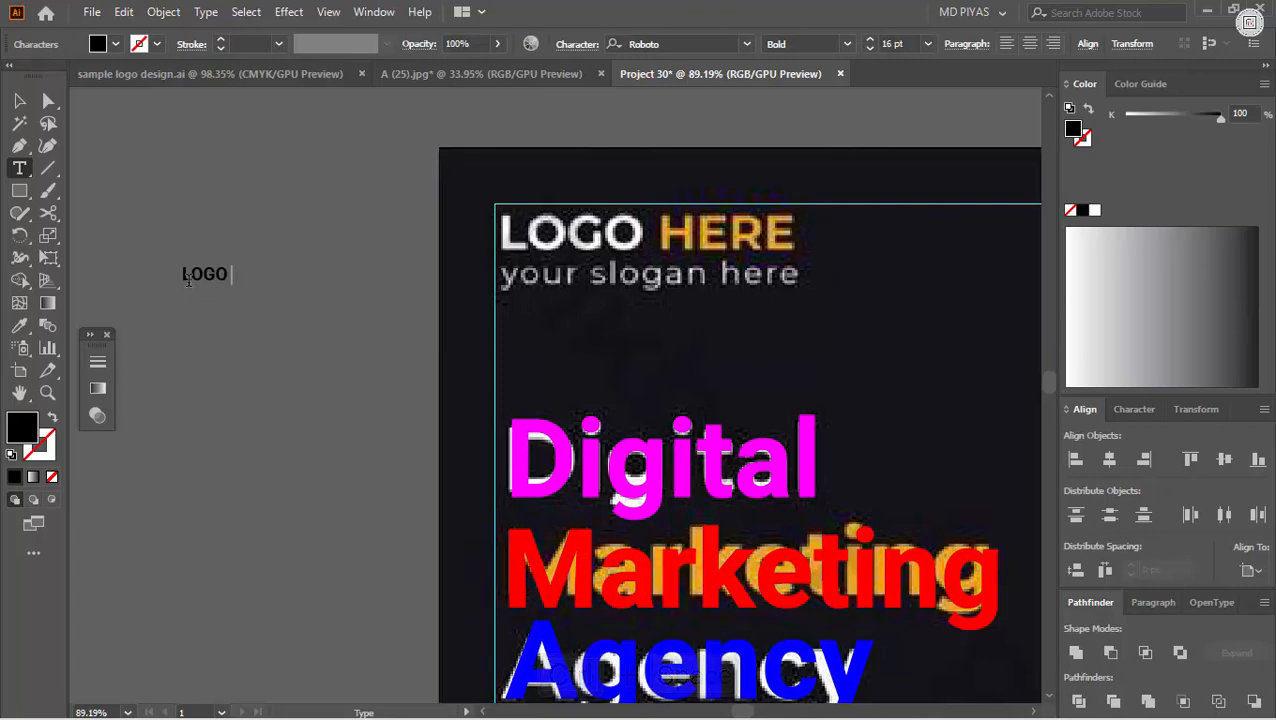
{"action": "type", "text": "LOGO HERE"}
{"action": "key", "text": "Escape"}
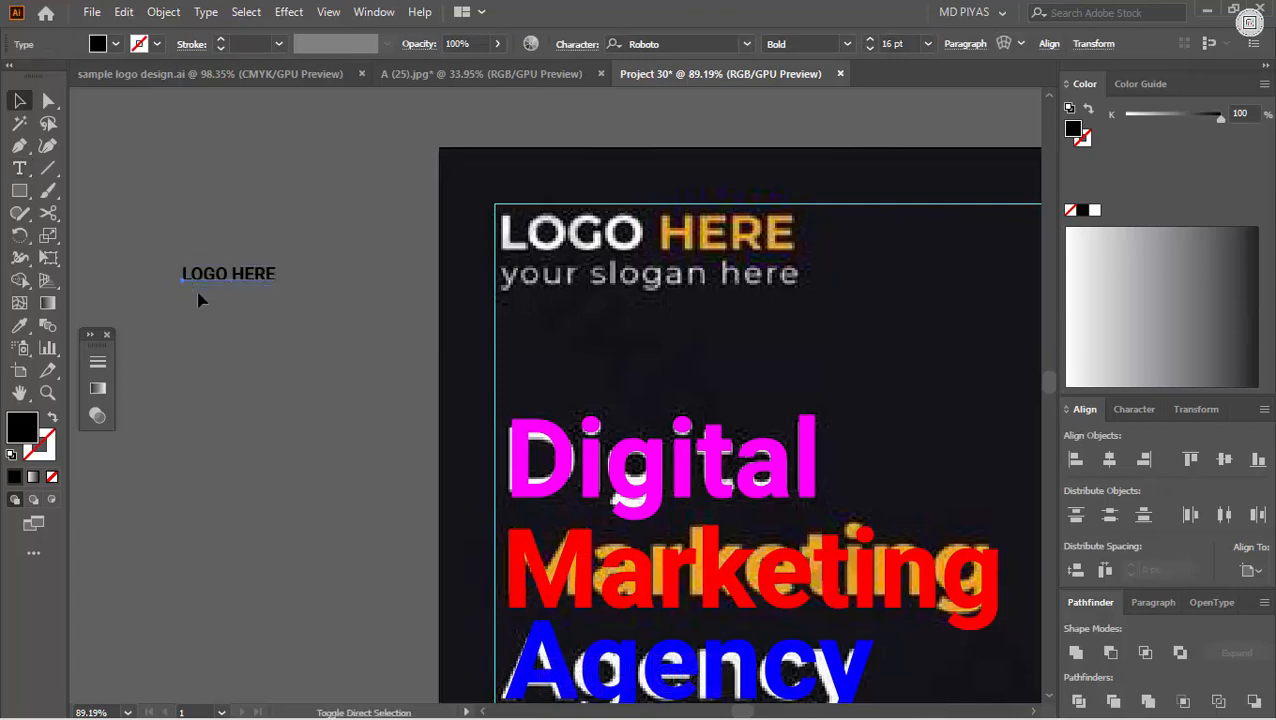
Step: Convert the "LOGO HERE" text to outlines and enlarge it
{"action": "key", "text": "ctrl+shift+o"}
{"action": "left_click_drag", "start_coordinate": [278, 283], "coordinate": [392, 297]}
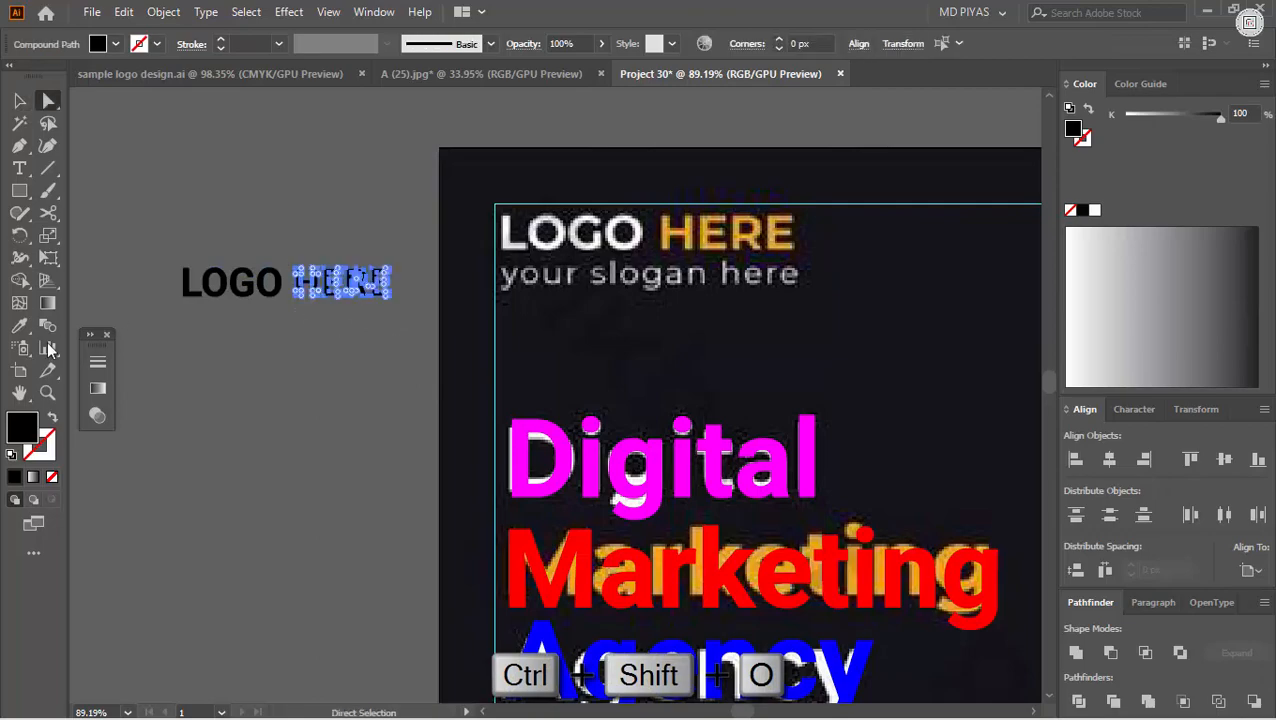
Step: Fill the word HERE with the Join Now button's orange, F5A821, using the Eyedropper
{"action": "left_click", "coordinate": [19, 325]}
{"action": "scroll", "coordinate": [706, 361], "scroll_direction": "down", "scroll_amount": 10}
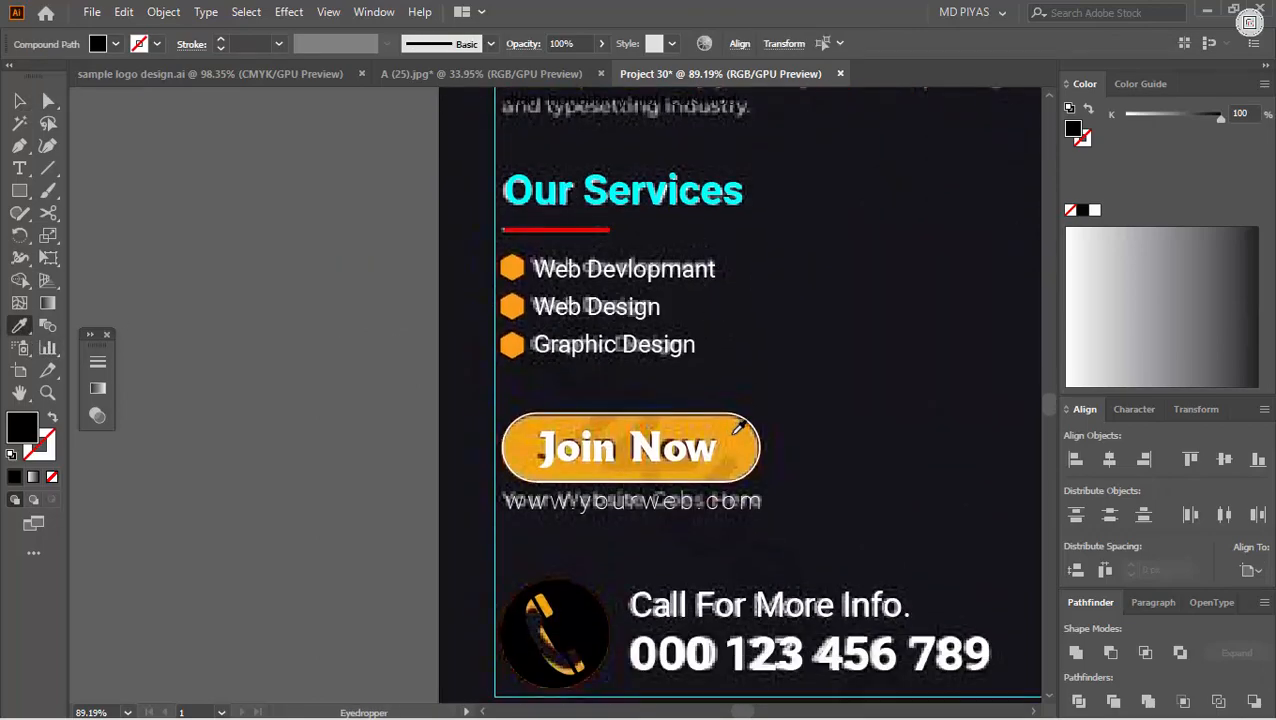
{"action": "left_click", "coordinate": [735, 432]}
{"action": "left_click", "coordinate": [19, 100]}
{"action": "scroll", "coordinate": [222, 191], "scroll_direction": "up", "scroll_amount": 10}
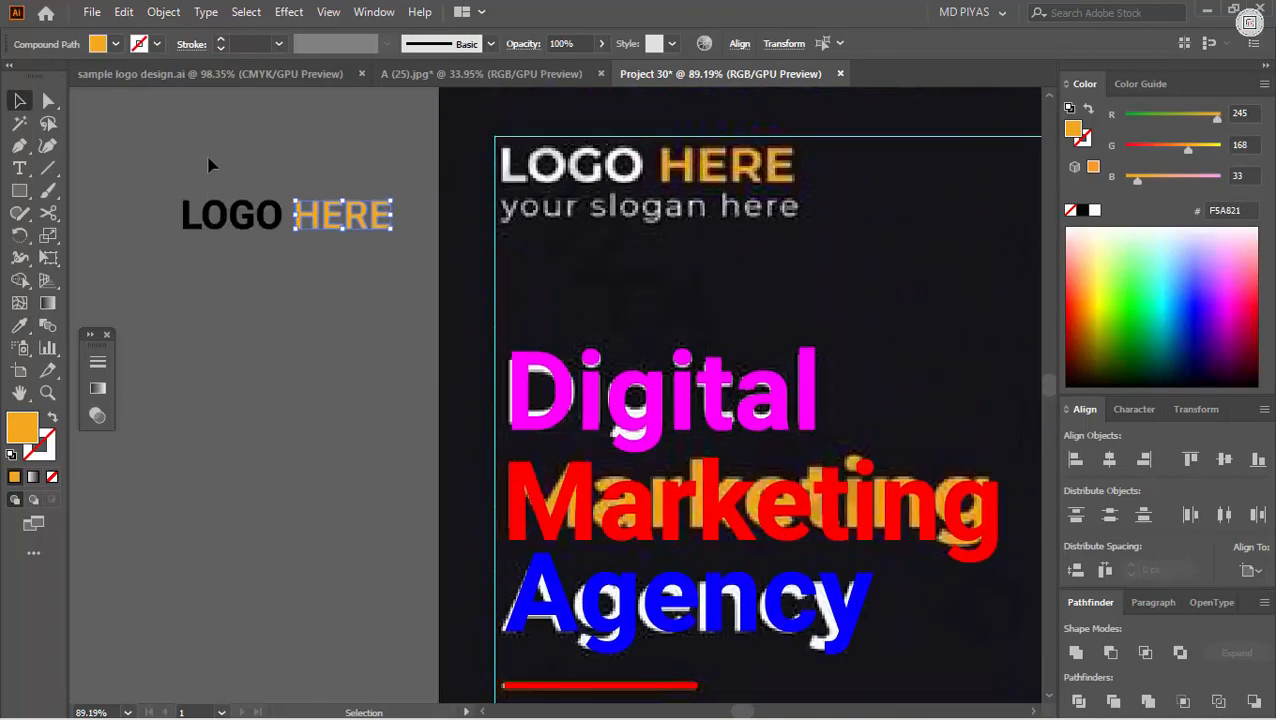
{"action": "scroll", "coordinate": [218, 186], "scroll_direction": "up", "scroll_amount": 3}
Step: Add the point text "Your tag line here" below the LOGO HERE lettering
{"action": "left_click_drag", "start_coordinate": [234, 433], "coordinate": [271, 445]}
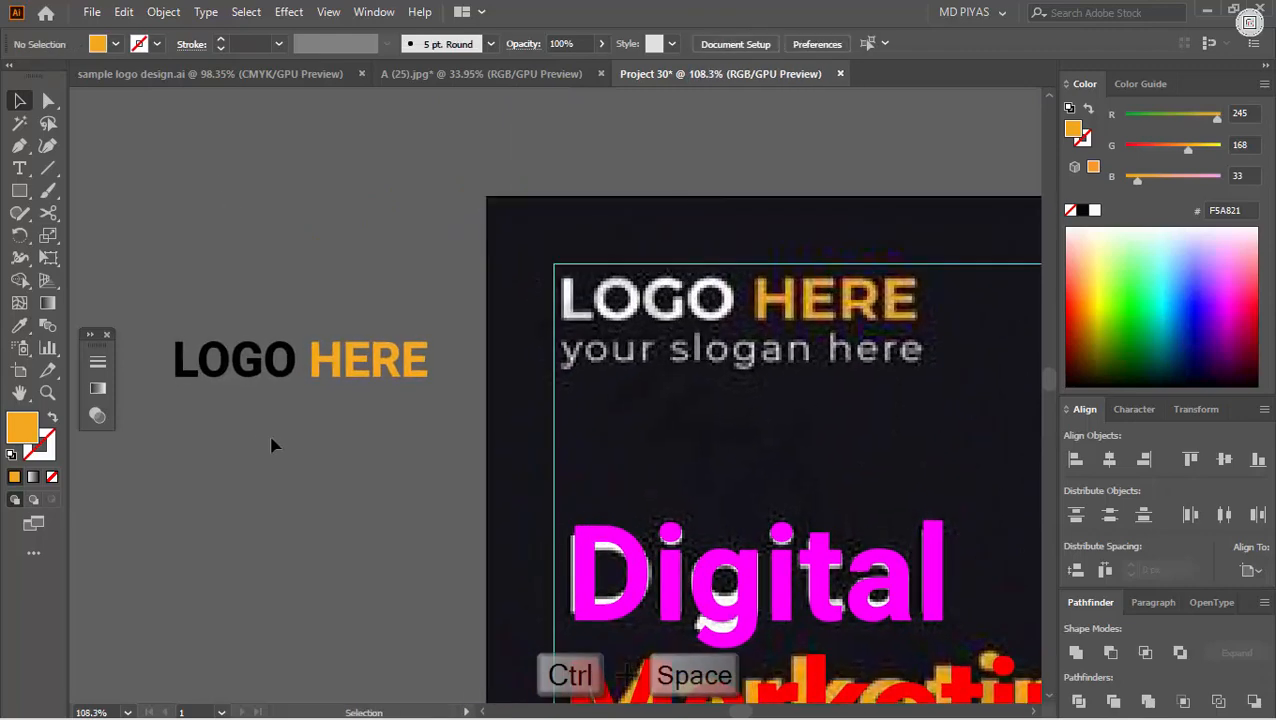
{"action": "left_click", "coordinate": [170, 440]}
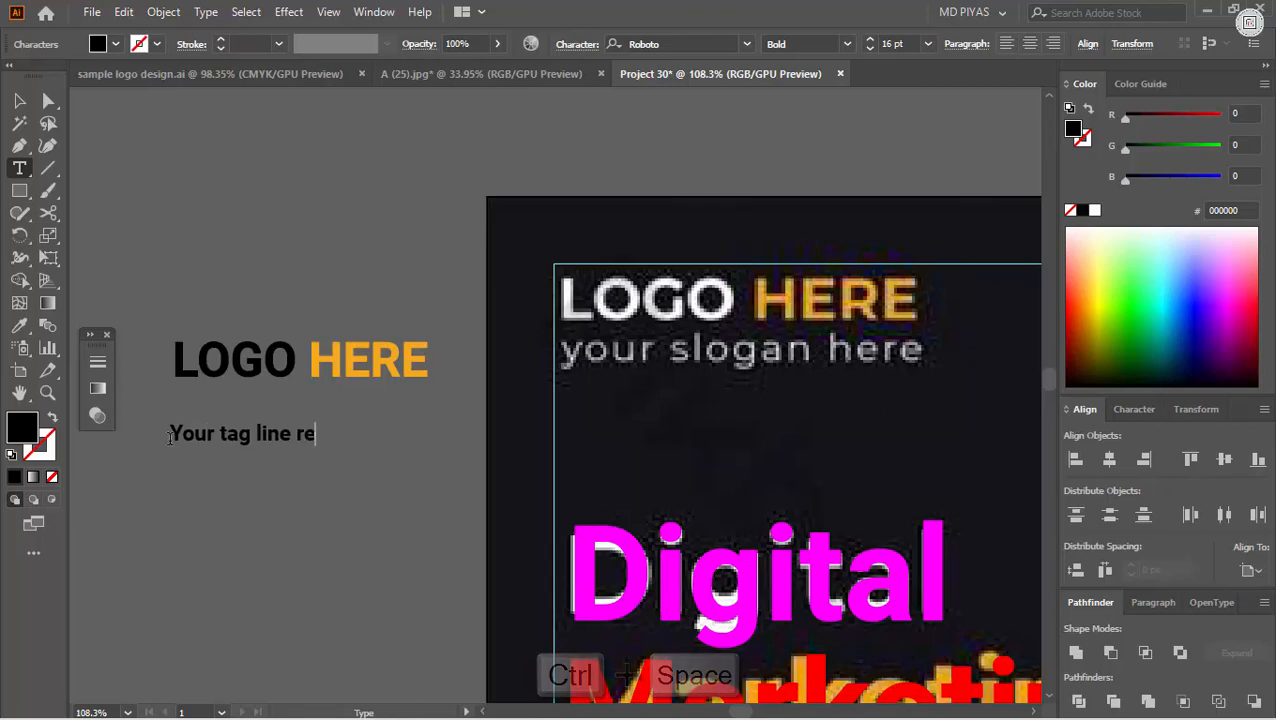
{"action": "type", "text": "Your tag line here"}
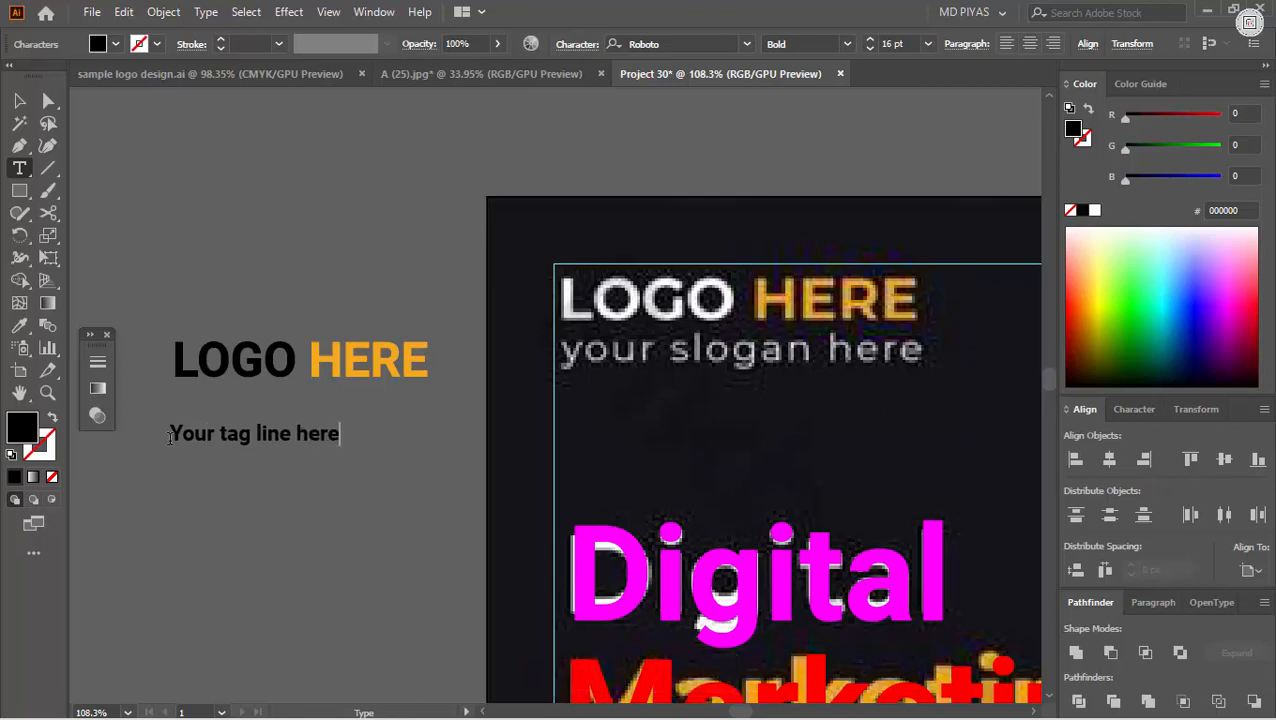
{"action": "key", "text": "Escape"}
Step: Set the tag line in Roboto Regular and move it directly beneath LOGO HERE, starting at the L's left edge
{"action": "left_click", "coordinate": [847, 44]}
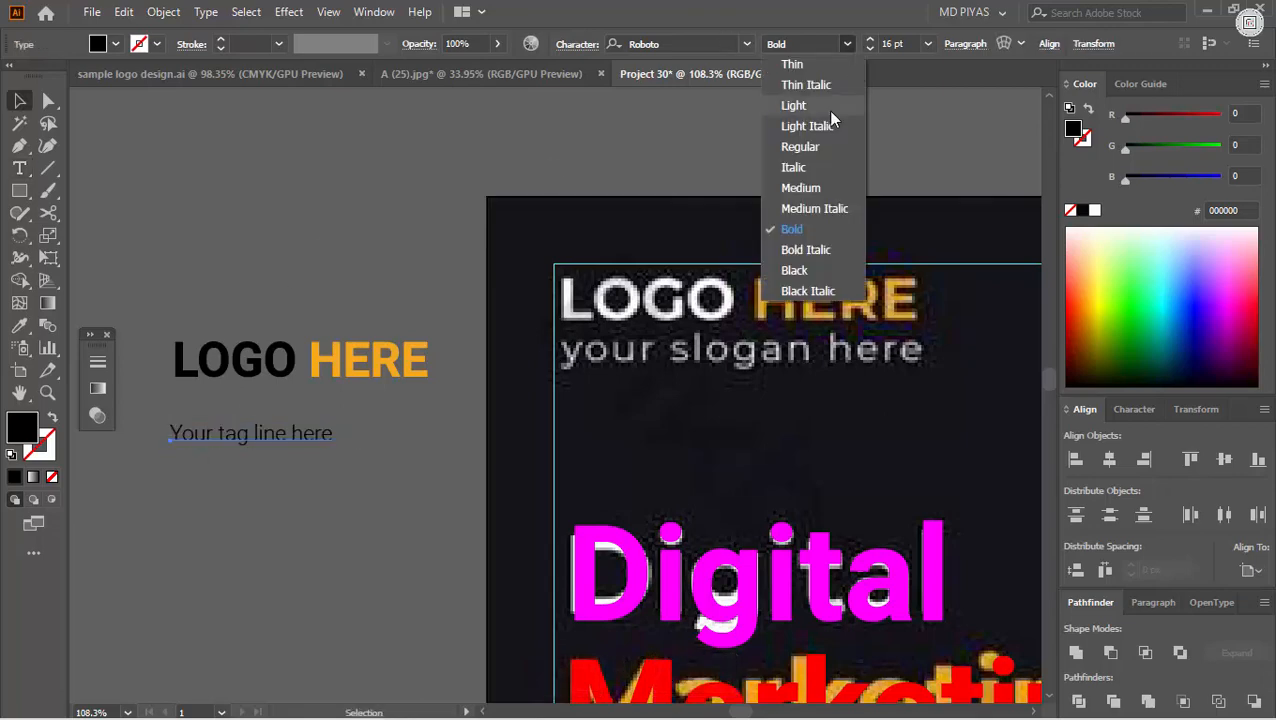
{"action": "left_click", "coordinate": [785, 150]}
{"action": "left_click", "coordinate": [164, 438]}
{"action": "left_click_drag", "start_coordinate": [174, 418], "coordinate": [250, 430]}
{"action": "left_click_drag", "start_coordinate": [296, 458], "coordinate": [301, 392]}
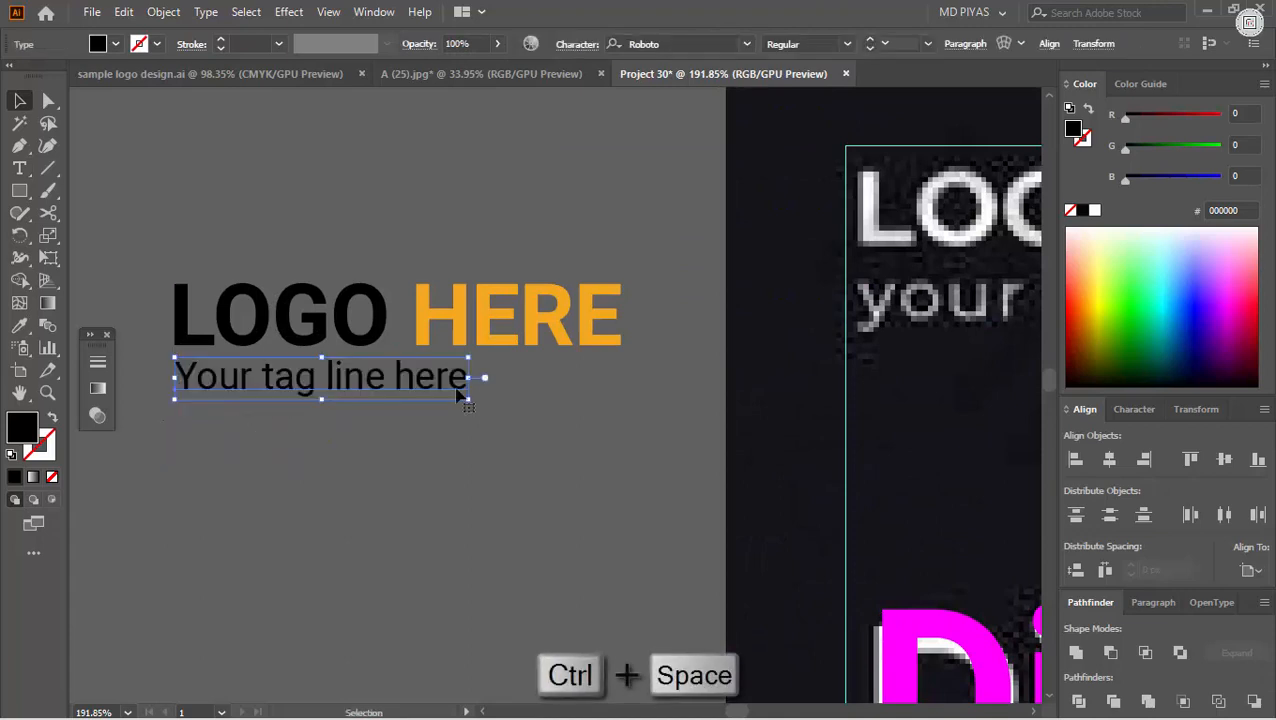
Step: Enlarge the tag line to about 18 pt and widen its letter spacing to span LOGO HERE
{"action": "left_click_drag", "start_coordinate": [541, 378], "coordinate": [516, 375]}
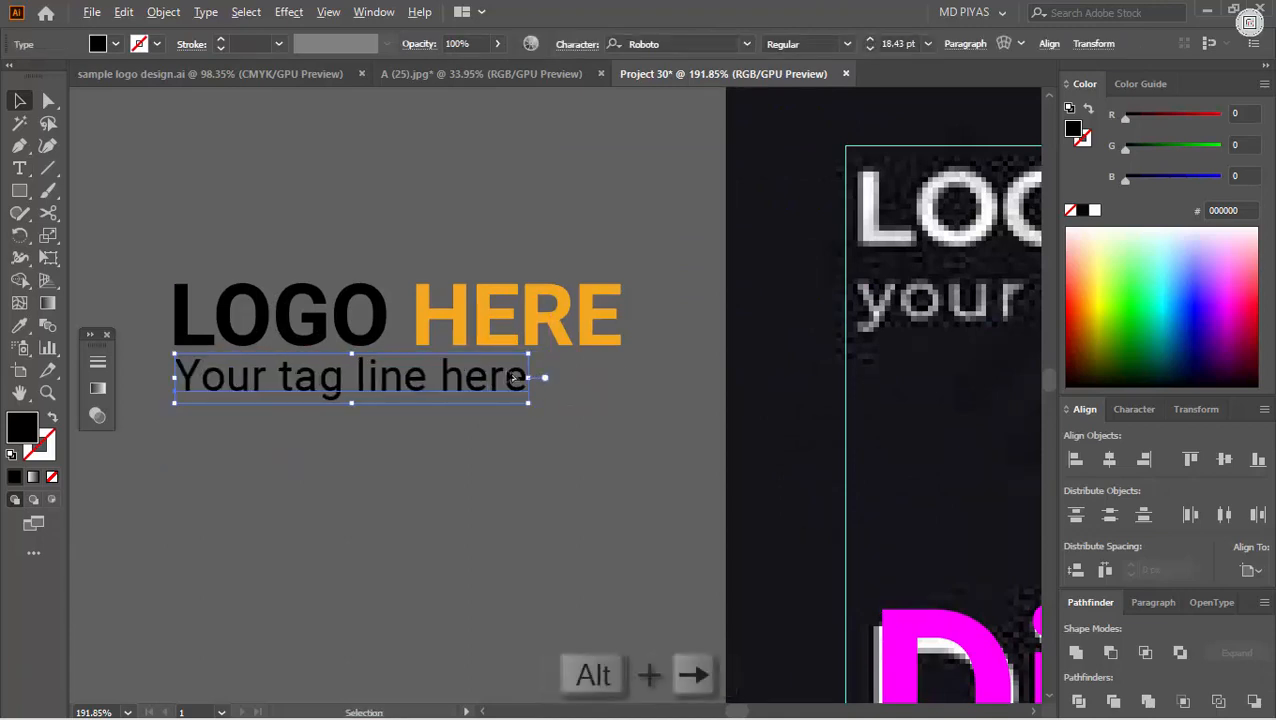
{"action": "key", "text": "alt+Right"}
{"action": "key", "text": "alt+Right"}
{"action": "key", "text": "alt+Right"}
{"action": "key", "text": "alt+Right"}
{"action": "key", "text": "alt+Right"}
{"action": "key", "text": "alt+Right"}
{"action": "key", "text": "alt+Right"}
{"action": "key", "text": "alt+Right"}
{"action": "key", "text": "alt+Right"}
{"action": "key", "text": "alt+Right"}
Step: Convert the tag line to outlines and narrow it slightly to end flush with LOGO HERE
{"action": "key", "text": "ctrl+shift+o"}
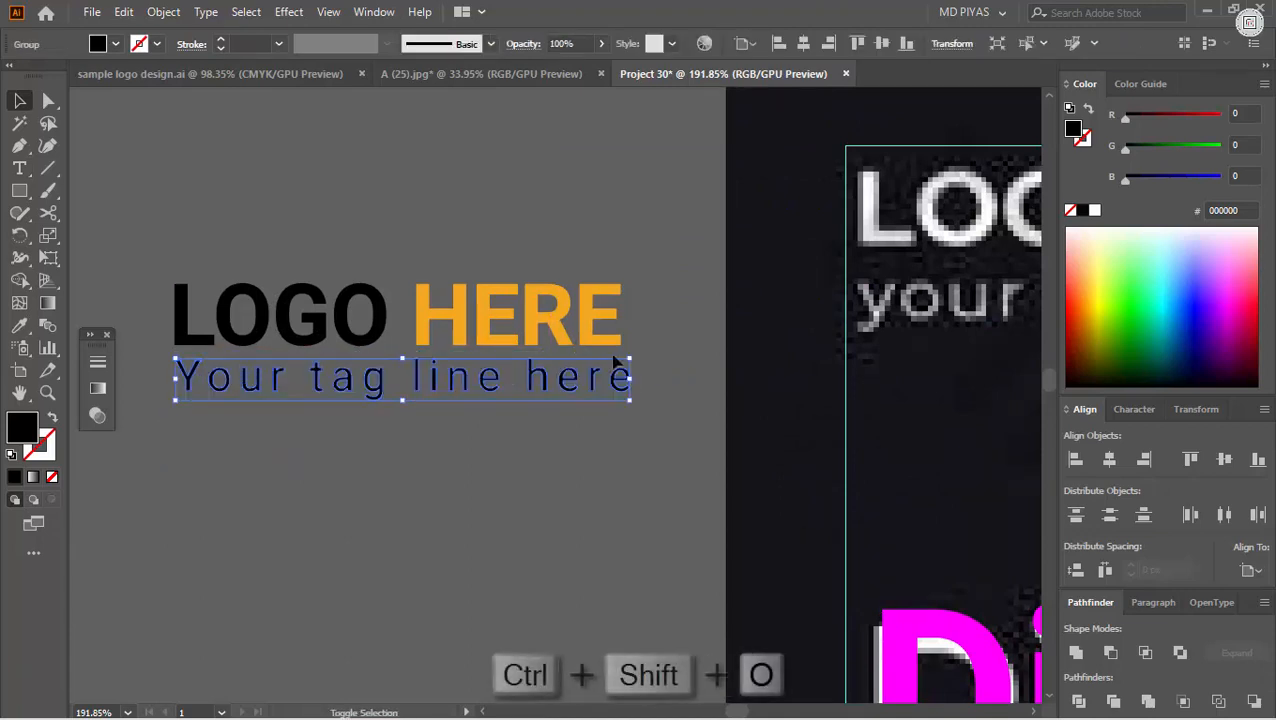
{"action": "left_click_drag", "start_coordinate": [623, 378], "coordinate": [621, 378]}
{"action": "left_click", "coordinate": [168, 376]}
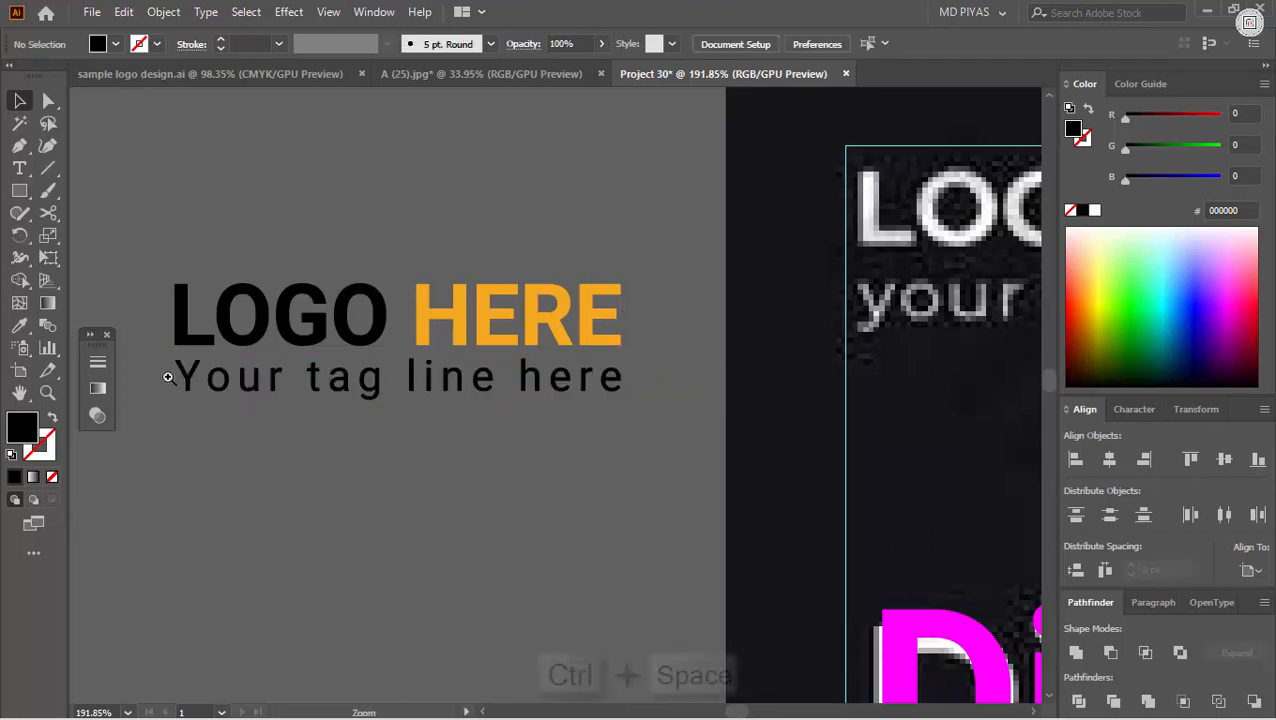
Step: Fill the tag line and the word LOGO with white
{"action": "left_click_drag", "start_coordinate": [166, 378], "coordinate": [308, 387]}
{"action": "left_click", "coordinate": [480, 398]}
{"action": "left_click_drag", "start_coordinate": [507, 447], "coordinate": [449, 360]}
{"action": "left_click", "coordinate": [1094, 211]}
{"action": "left_click", "coordinate": [385, 445]}
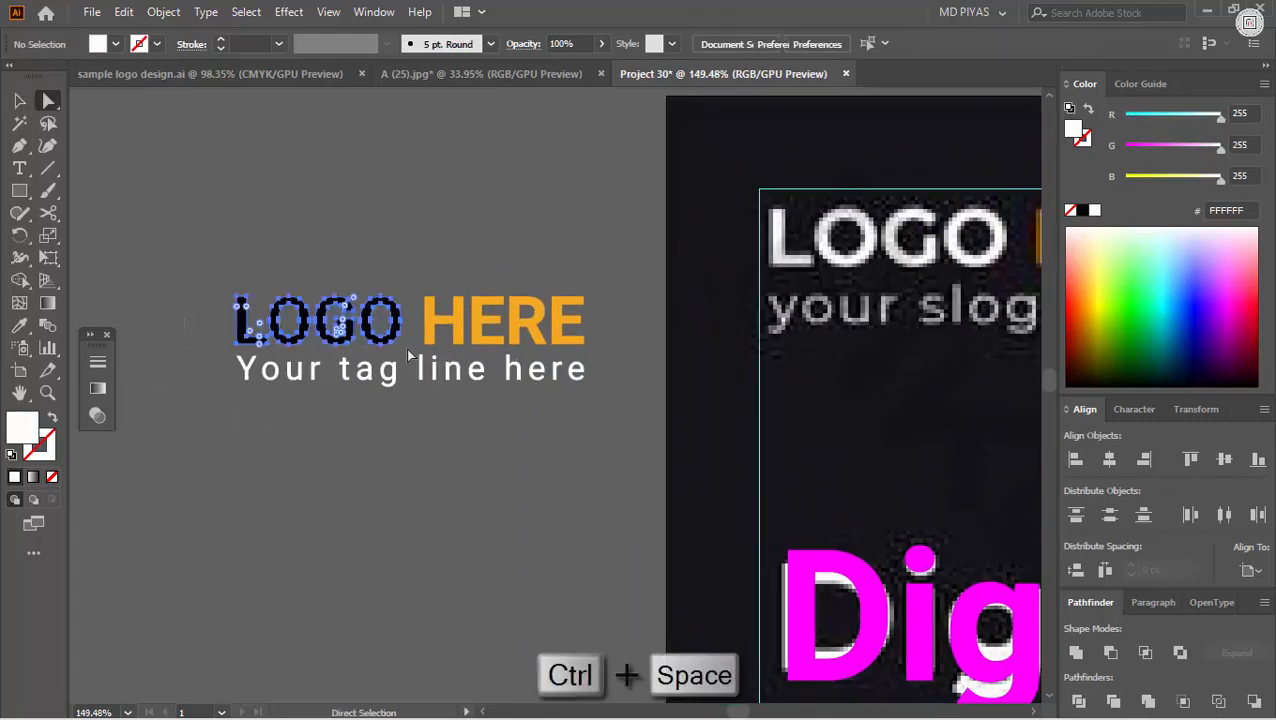
{"action": "left_click", "coordinate": [1094, 211]}
{"action": "left_click", "coordinate": [446, 198]}
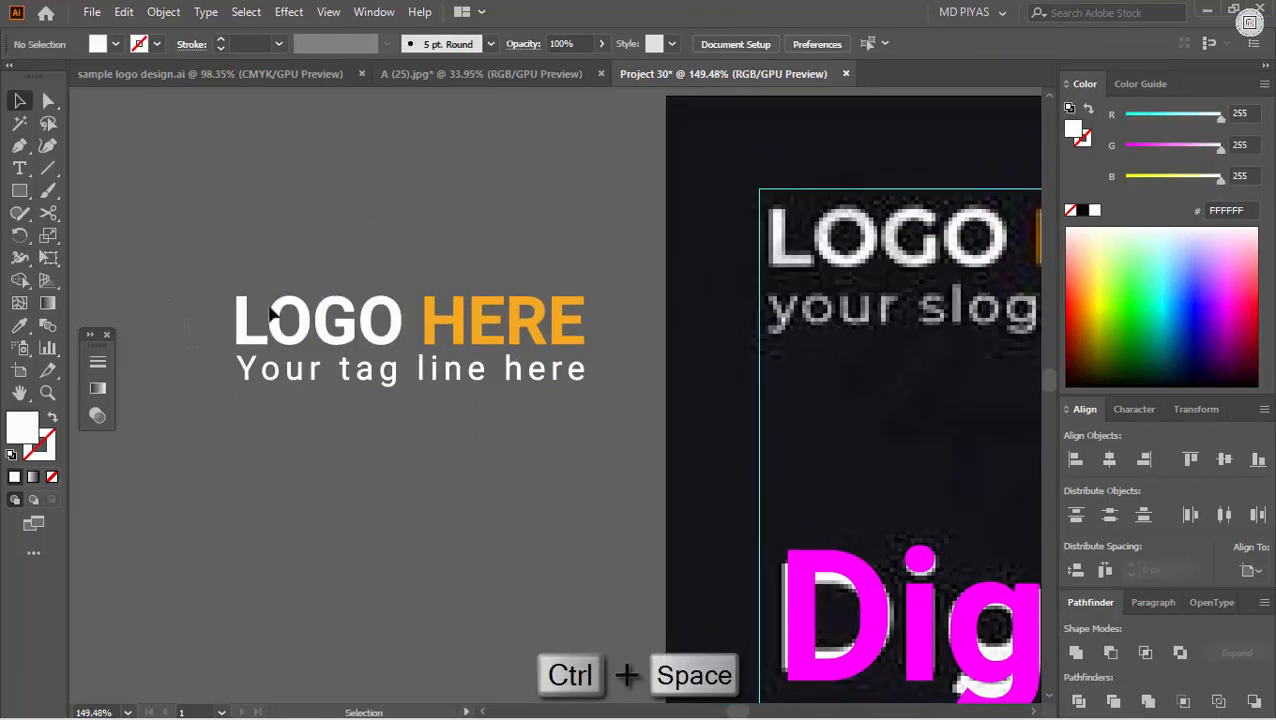
Step: Group LOGO HERE with its tag line and move the group onto the reference's logo on the artboard
{"action": "left_click_drag", "start_coordinate": [182, 233], "coordinate": [590, 435]}
{"action": "key", "text": "ctrl+g"}
{"action": "left_click_drag", "start_coordinate": [496, 450], "coordinate": [312, 393]}
{"action": "left_click_drag", "start_coordinate": [276, 356], "coordinate": [649, 290]}
{"action": "left_click_drag", "start_coordinate": [507, 289], "coordinate": [620, 287]}
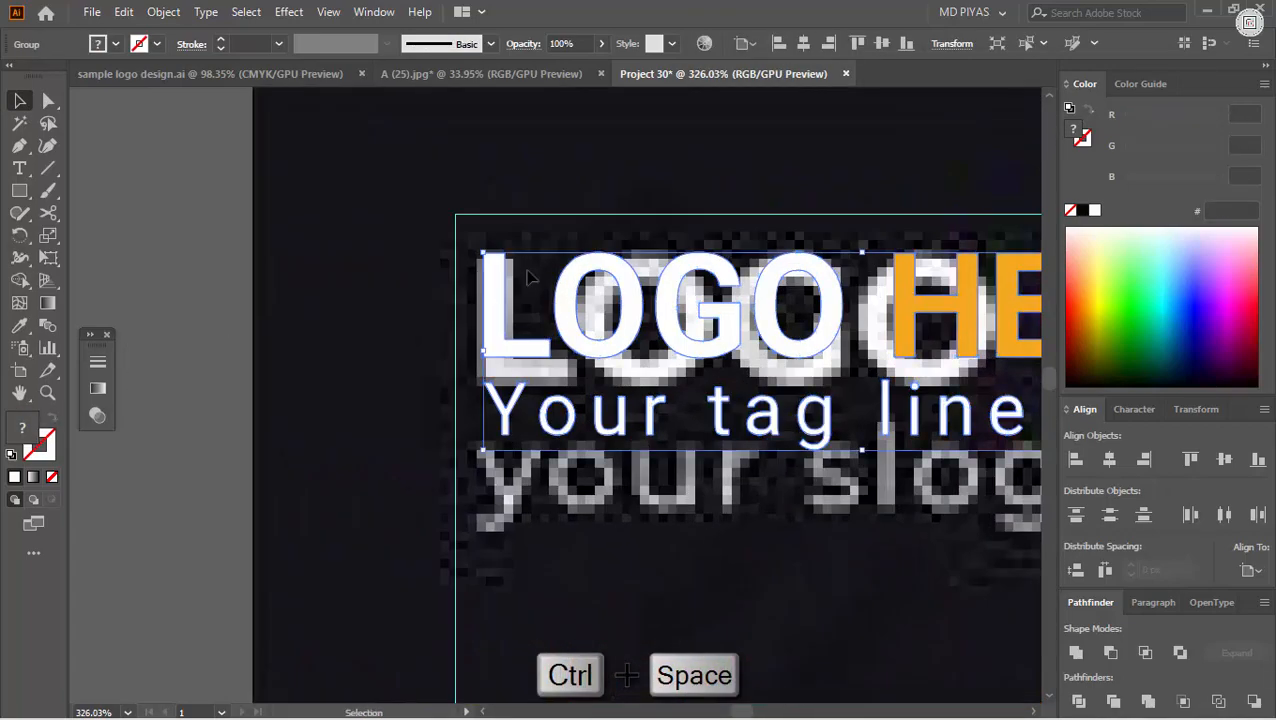
Step: Position the logo group over the reference's logo and scale it up to the reference logo's width
{"action": "left_click_drag", "start_coordinate": [493, 267], "coordinate": [505, 303]}
{"action": "left_click_drag", "start_coordinate": [513, 298], "coordinate": [667, 338]}
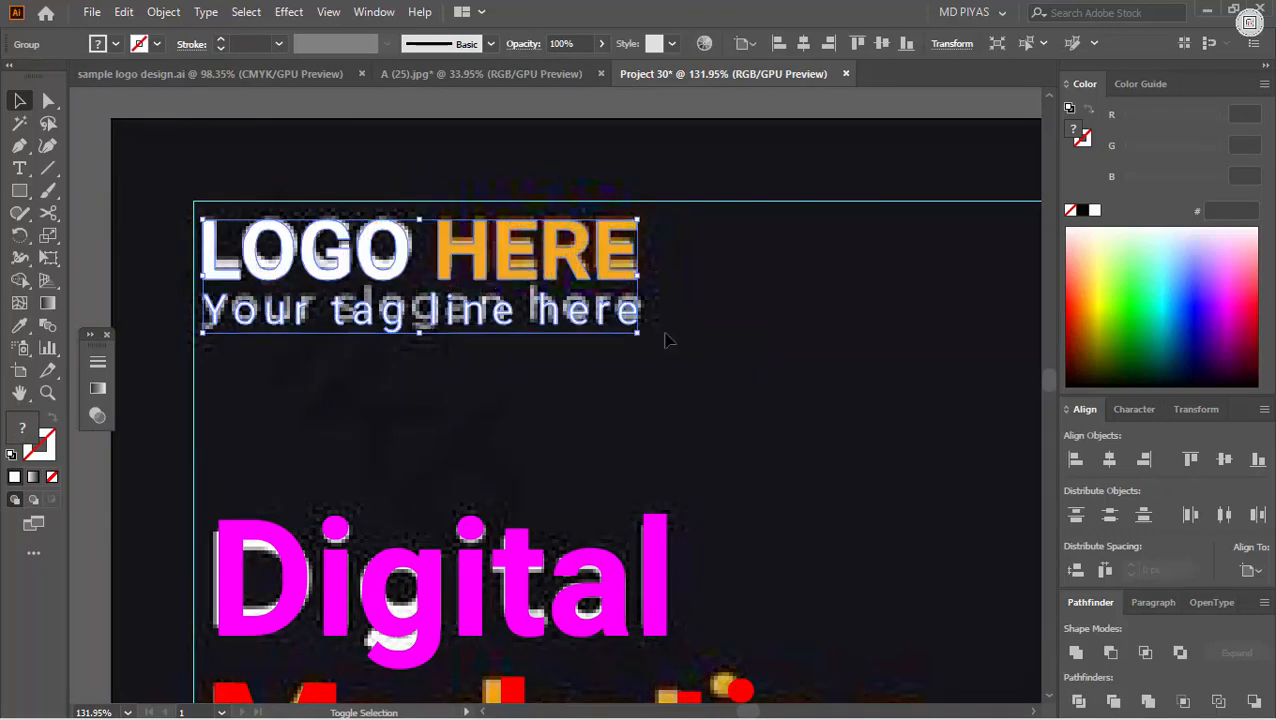
{"action": "left_click", "coordinate": [666, 338]}
{"action": "left_click", "coordinate": [632, 264]}
{"action": "left_click", "coordinate": [732, 298]}
Step: Unlock all objects and move the reference image off the artboard to its right side
{"action": "key", "text": "ctrl+space"}
{"action": "left_click_drag", "start_coordinate": [565, 262], "coordinate": [356, 290]}
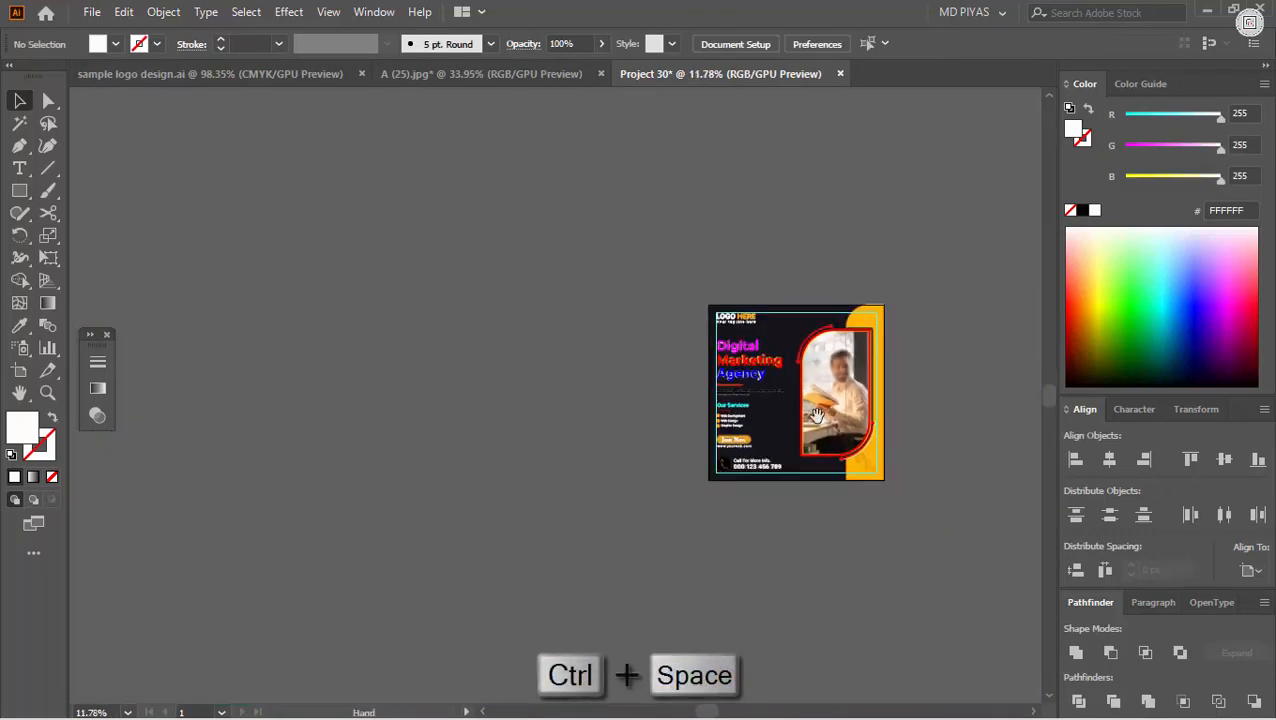
{"action": "left_click_drag", "start_coordinate": [756, 350], "coordinate": [845, 366]}
{"action": "left_click", "coordinate": [107, 335]}
{"action": "key", "text": "ctrl+alt+2"}
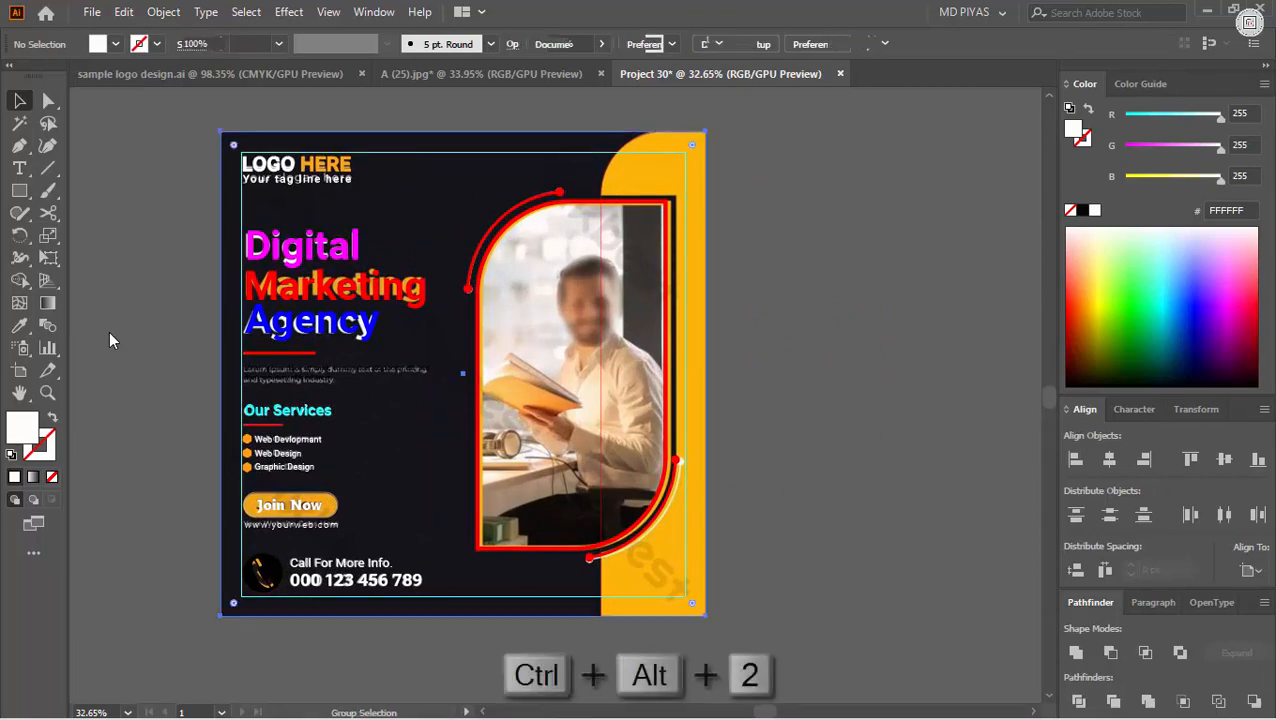
{"action": "key", "text": "ctrl+space"}
{"action": "left_click_drag", "start_coordinate": [377, 392], "coordinate": [345, 396]}
{"action": "left_click_drag", "start_coordinate": [384, 410], "coordinate": [816, 417]}
{"action": "left_click", "coordinate": [675, 362]}
{"action": "key", "text": "ctrl+space"}
{"action": "left_click_drag", "start_coordinate": [564, 368], "coordinate": [392, 461]}
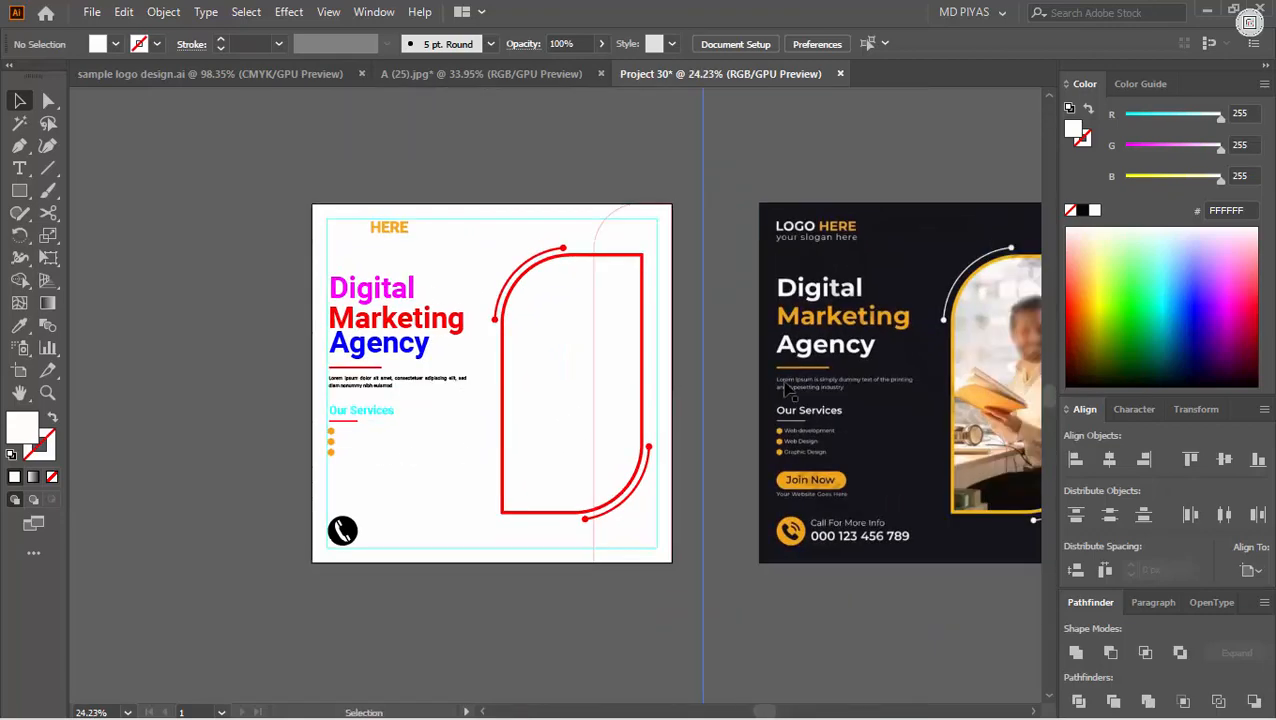
{"action": "left_click_drag", "start_coordinate": [601, 411], "coordinate": [591, 407]}
Step: Create a white square the size of the artboard, 1200 x 1200 px, with the Rectangle tool
{"action": "key", "text": "m"}
{"action": "left_click", "coordinate": [232, 290]}
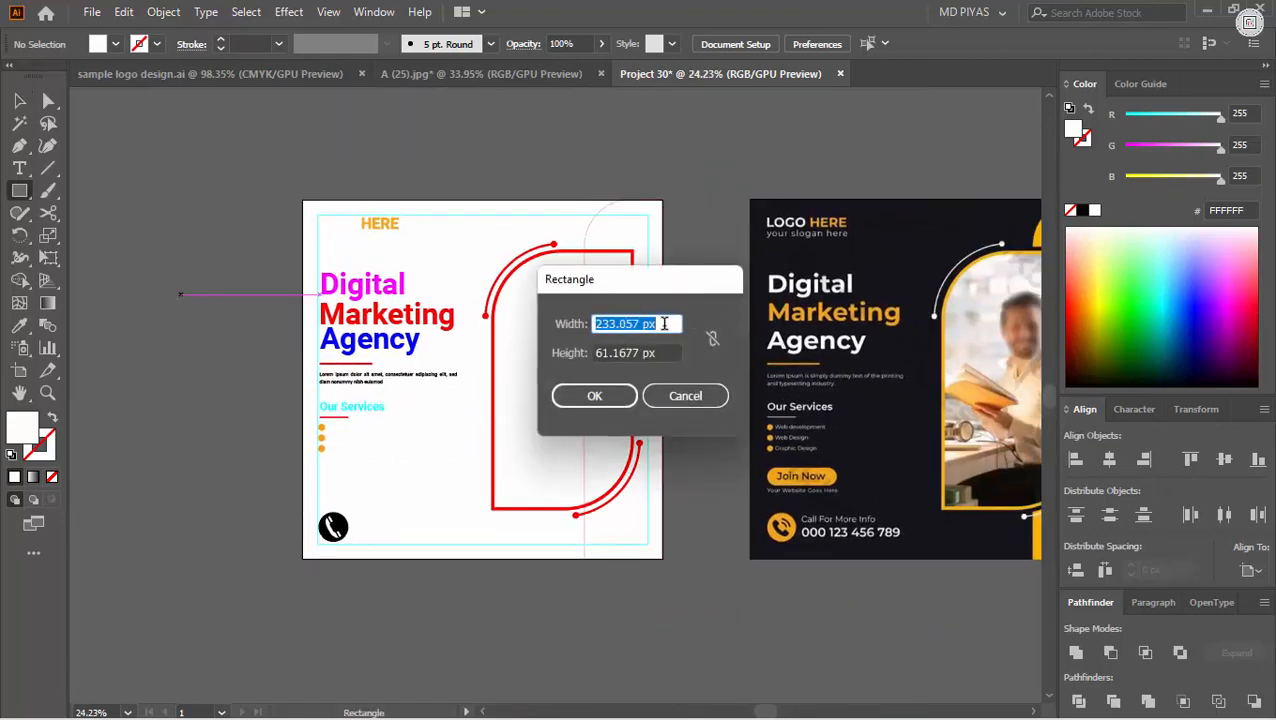
{"action": "type", "text": "00"}
{"action": "key", "text": "Return"}
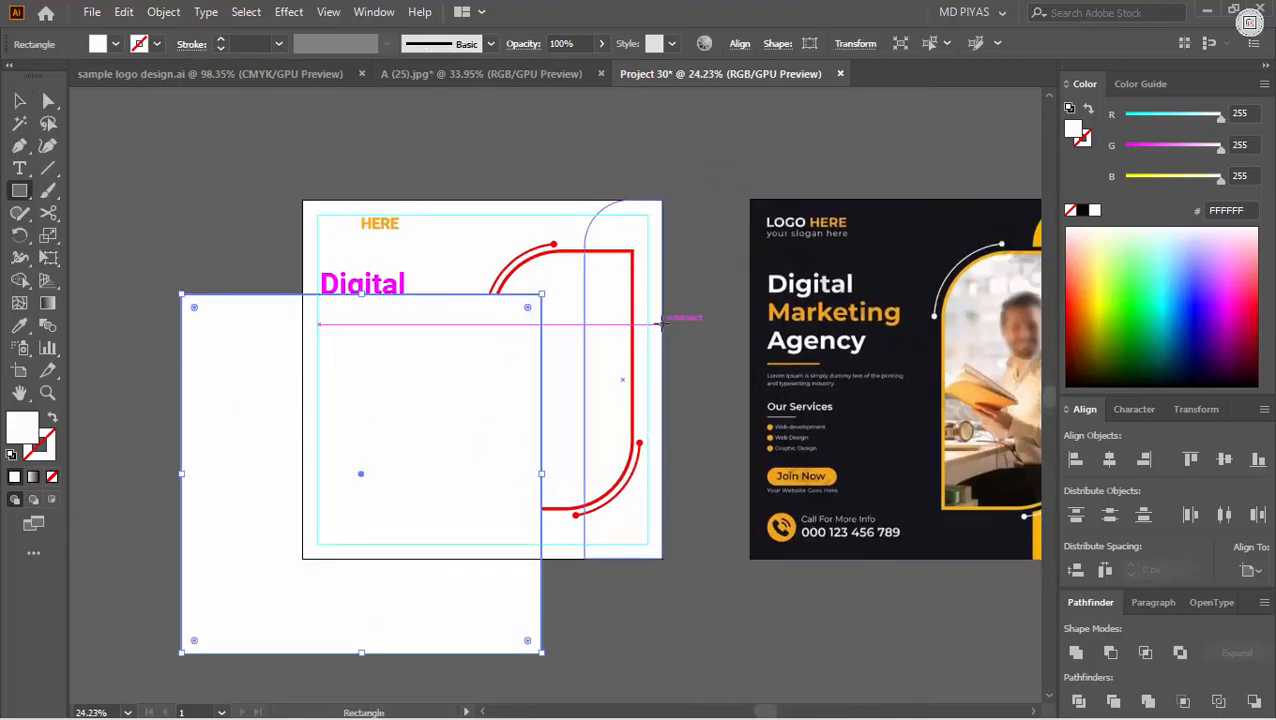
Step: Centre the white square on the artboard, send it behind all other artwork and fill it with black
{"action": "key", "text": "v"}
{"action": "left_click", "coordinate": [1109, 459]}
{"action": "left_click", "coordinate": [1224, 459]}
{"action": "key", "text": "ctrl+shift+bracketleft"}
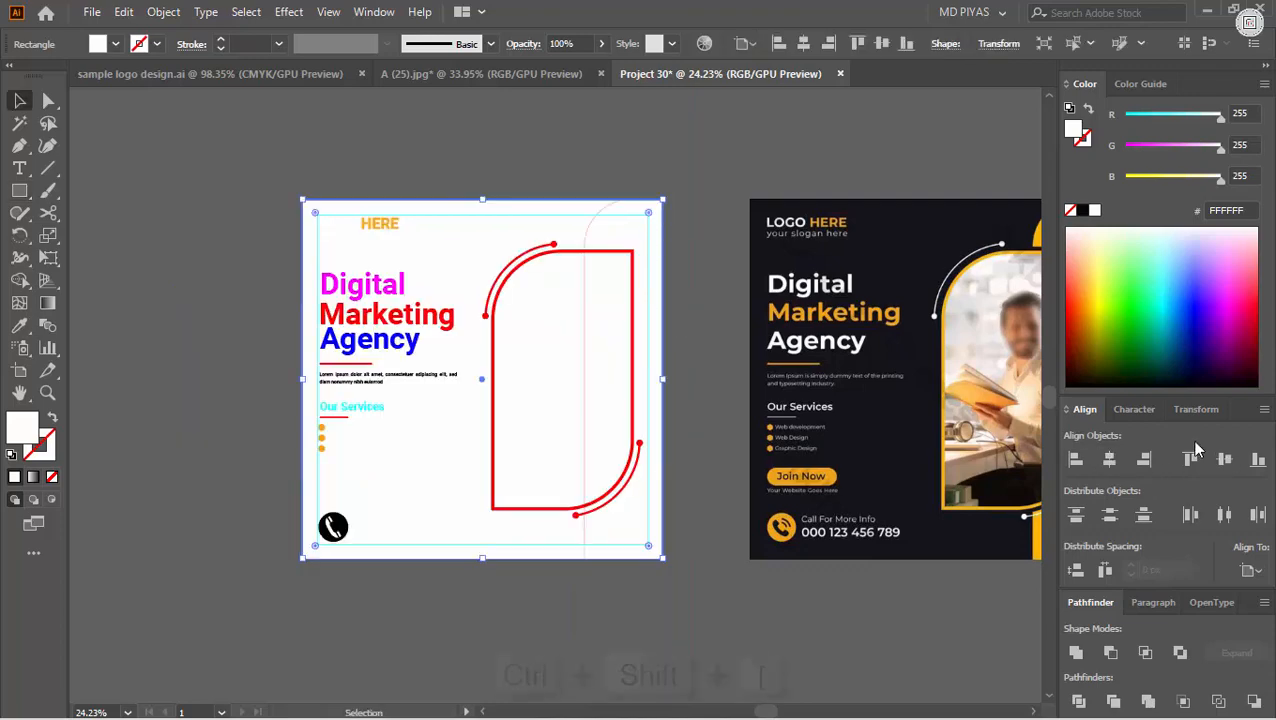
{"action": "left_click", "coordinate": [1082, 211]}
{"action": "left_click", "coordinate": [695, 188]}
Step: Fill the tall rounded panel along the artboard's right edge with the reference's yellow, FCB609, without a stroke
{"action": "key", "text": "ctrl+space"}
{"action": "left_click_drag", "start_coordinate": [606, 271], "coordinate": [592, 405]}
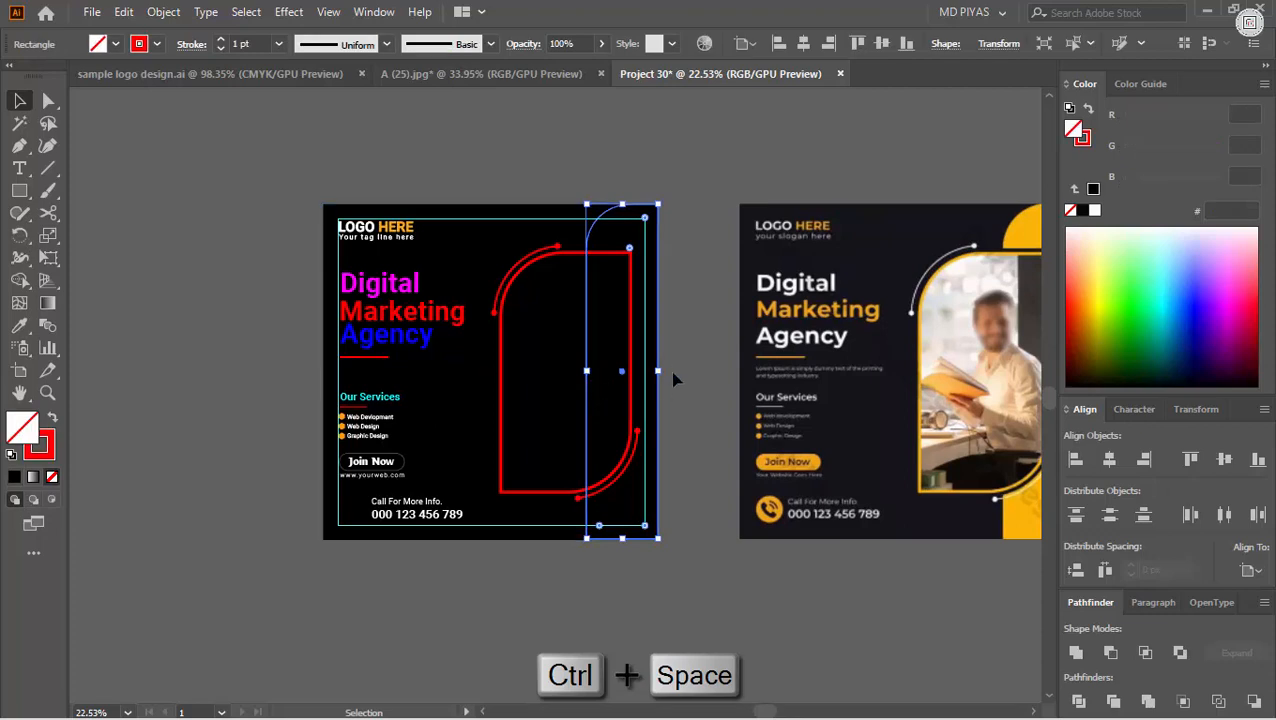
{"action": "key", "text": "shift+x"}
{"action": "key", "text": "space"}
{"action": "left_click_drag", "start_coordinate": [686, 408], "coordinate": [567, 401]}
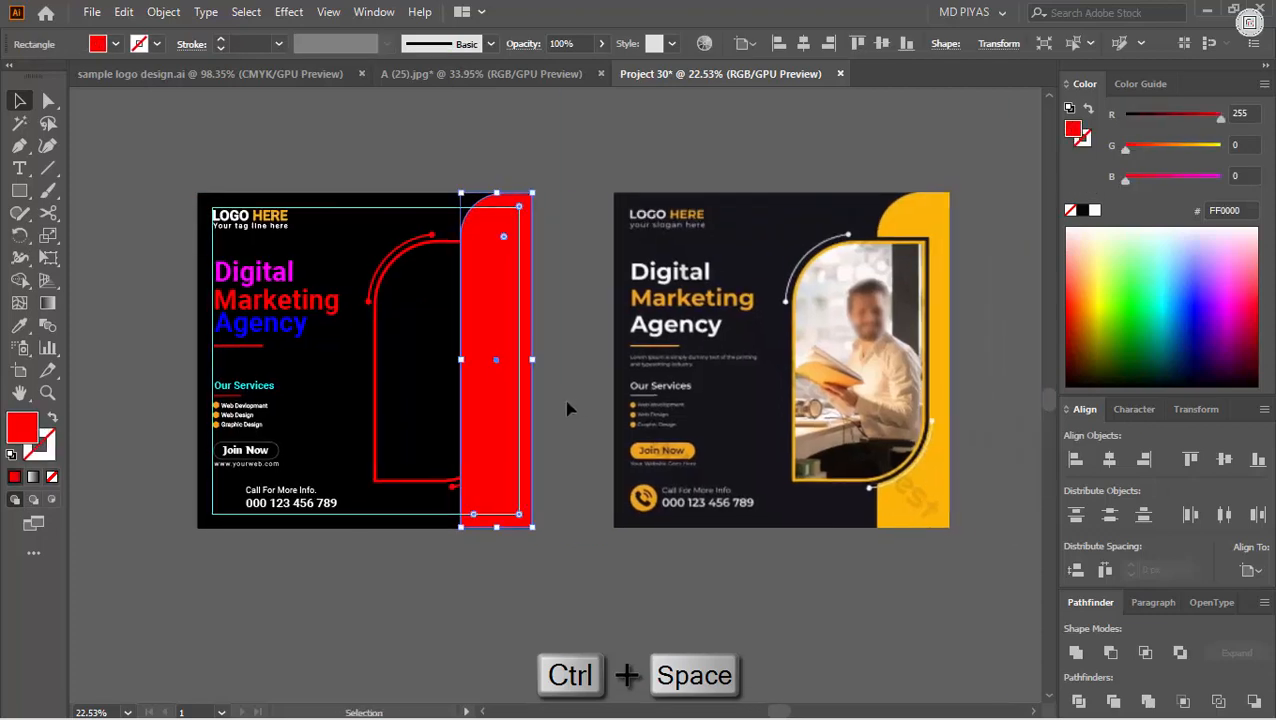
{"action": "left_click", "coordinate": [19, 326]}
{"action": "left_click", "coordinate": [944, 372]}
{"action": "key", "text": "v"}
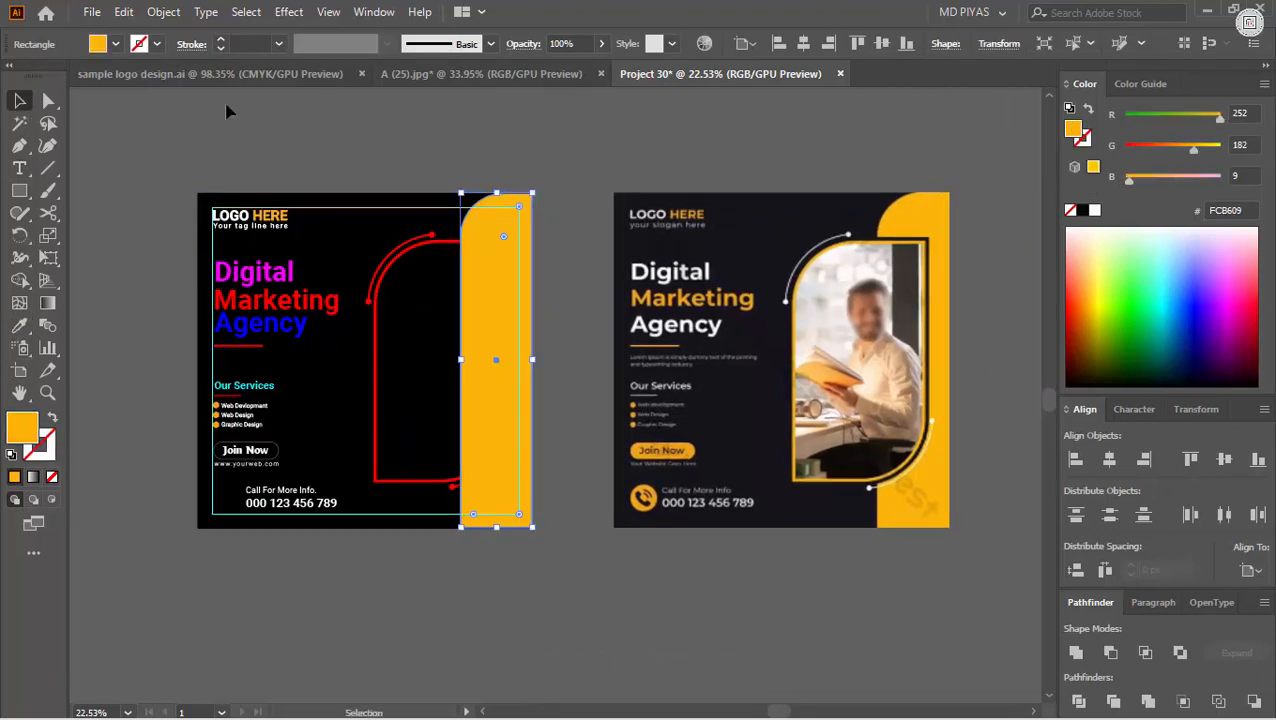
Step: Restack the artwork so the yellow panel lies behind the red frame and the black background is at the very back
{"action": "left_click_drag", "start_coordinate": [419, 310], "coordinate": [482, 320]}
{"action": "key", "text": "ctrl+z"}
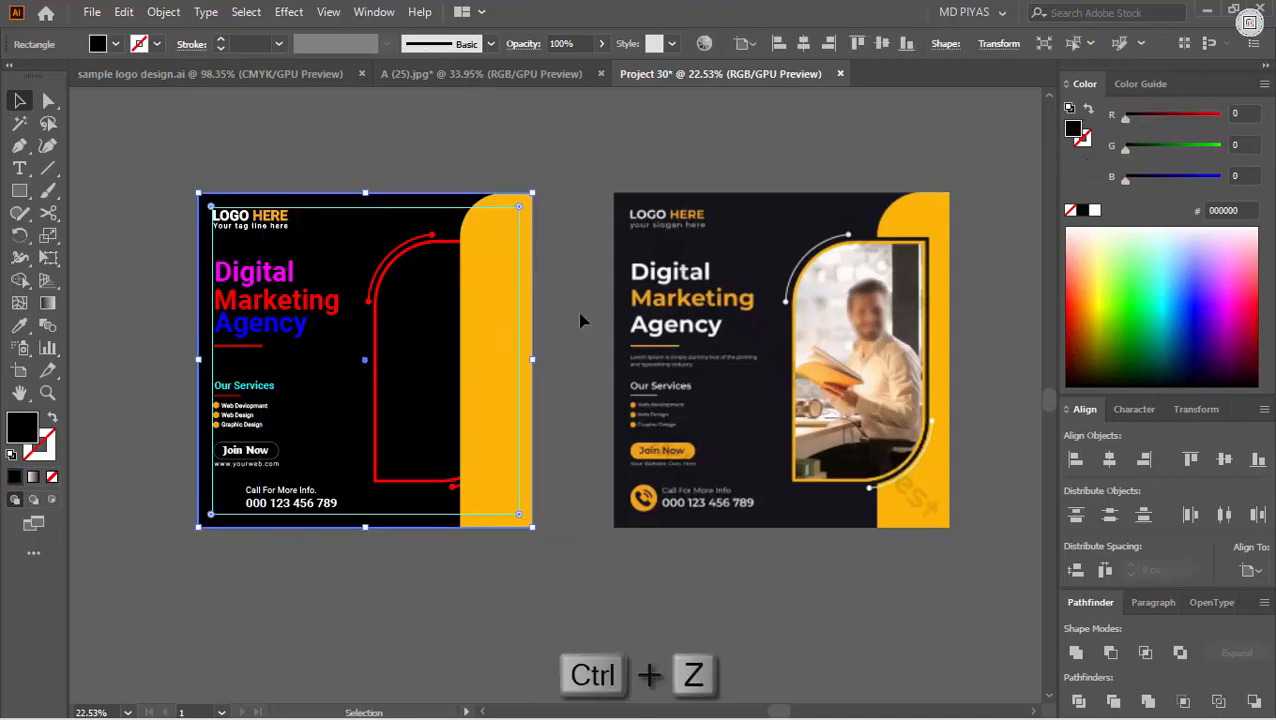
{"action": "left_click", "coordinate": [582, 320]}
{"action": "key", "text": "ctrl+space"}
{"action": "left_click_drag", "start_coordinate": [345, 328], "coordinate": [472, 322]}
{"action": "left_click", "coordinate": [475, 328]}
{"action": "left_click", "coordinate": [597, 316]}
{"action": "key", "text": "ctrl+shift+bracketleft"}
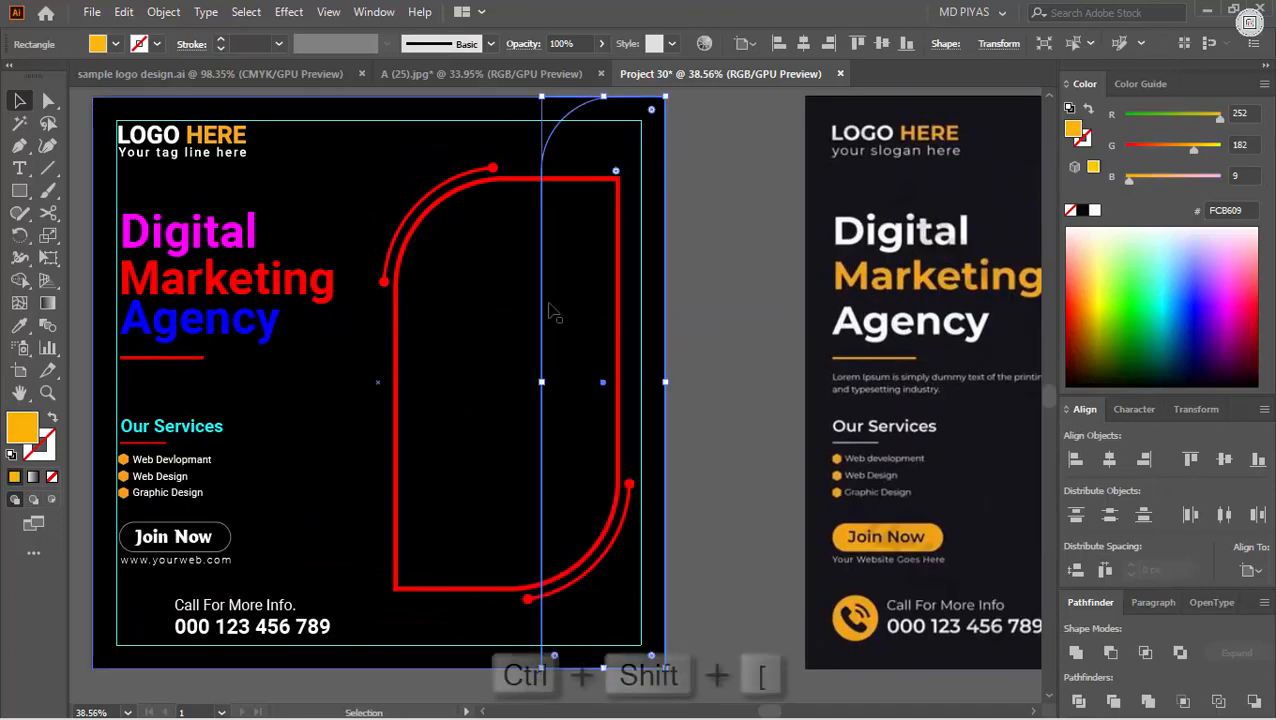
{"action": "left_click", "coordinate": [475, 335]}
{"action": "key", "text": "ctrl+shift+bracketleft"}
Step: Place a copy of the red rounded frame on the empty canvas to the left of the artboard
{"action": "left_click", "coordinate": [723, 362]}
{"action": "key", "text": "ctrl+space"}
{"action": "left_click_drag", "start_coordinate": [723, 362], "coordinate": [299, 336]}
{"action": "left_click", "coordinate": [650, 378]}
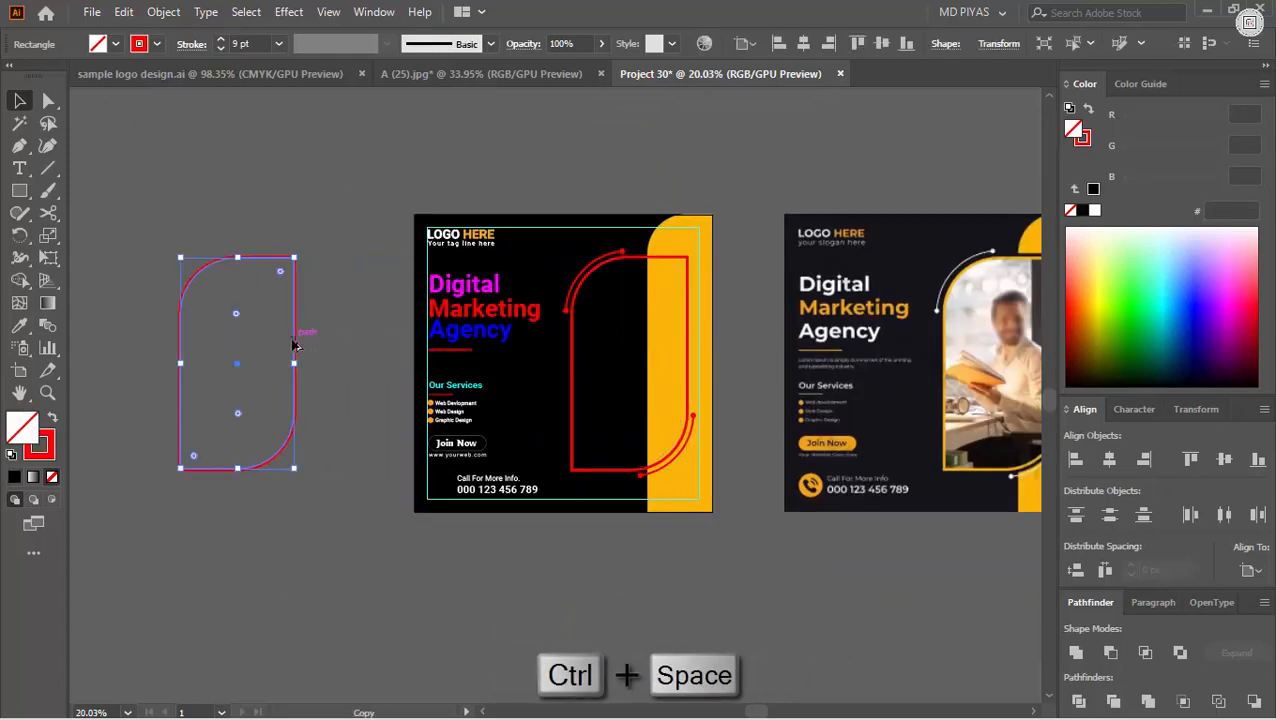
Step: Set the copied frame's stroke weight to 1 pt
{"action": "key", "text": "ctrl+space"}
{"action": "left_click_drag", "start_coordinate": [197, 324], "coordinate": [182, 375]}
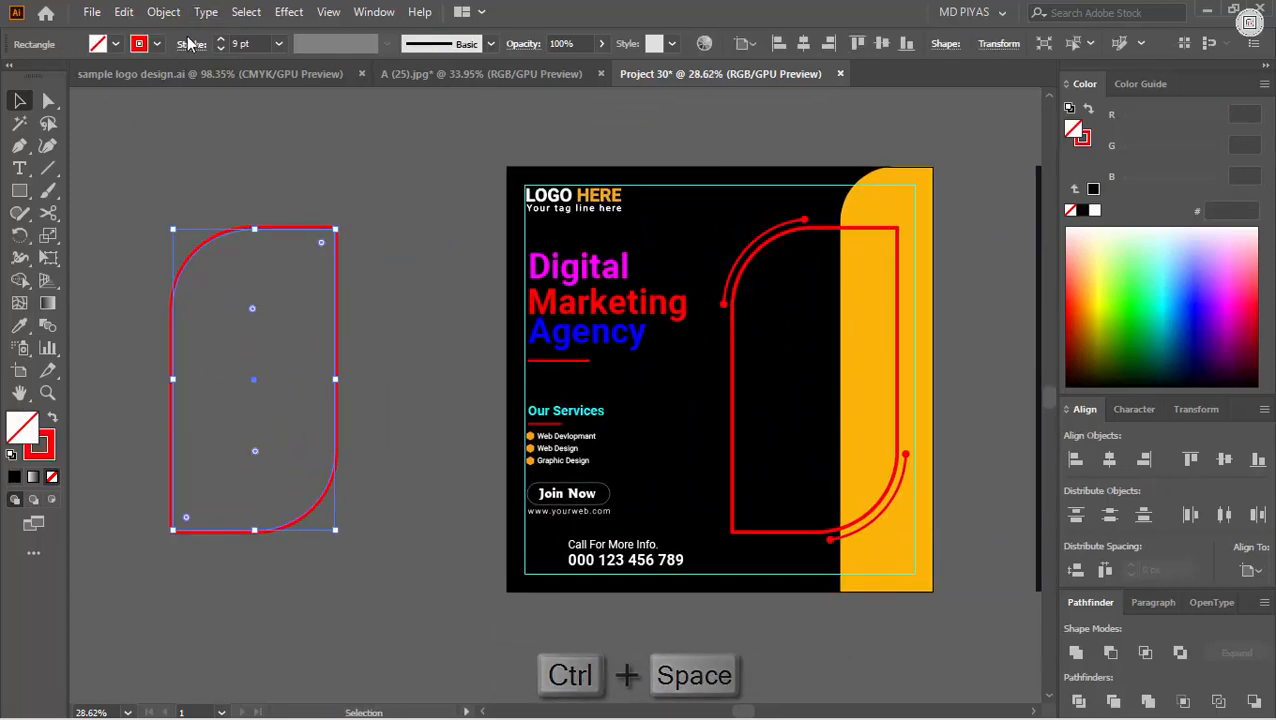
{"action": "left_click", "coordinate": [188, 44]}
{"action": "left_click", "coordinate": [258, 44]}
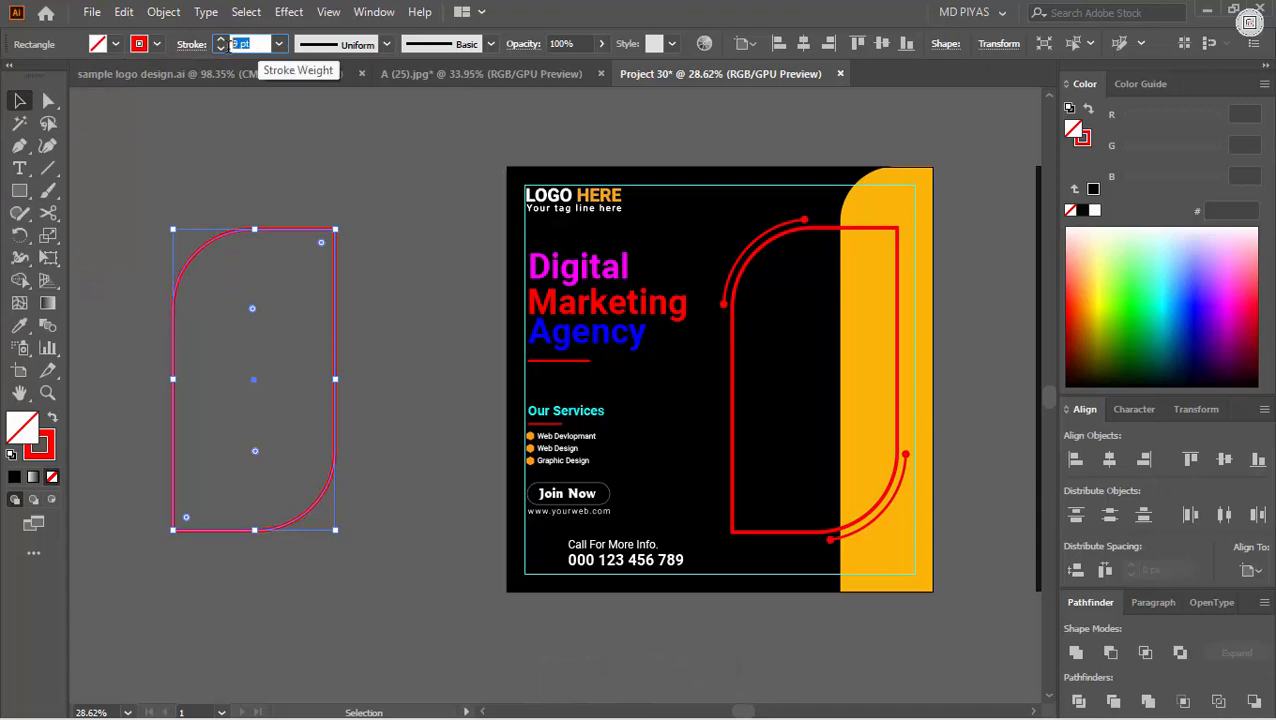
{"action": "type", "text": "1"}
{"action": "key", "text": "Return"}
{"action": "left_click", "coordinate": [400, 230]}
Step: Recolour the two dot-ended arcs around the red frame's rounded corners to white
{"action": "key", "text": "ctrl+space"}
{"action": "mouse_move", "coordinate": [547, 330]}
{"action": "left_mouse_down"}
{"action": "mouse_move", "coordinate": [766, 353]}
{"action": "mouse_move", "coordinate": [643, 343]}
{"action": "mouse_move", "coordinate": [692, 353]}
{"action": "left_mouse_up"}
{"action": "left_click_drag", "start_coordinate": [568, 212], "coordinate": [750, 225]}
{"action": "key", "text": "ctrl+space"}
{"action": "left_click_drag", "start_coordinate": [578, 243], "coordinate": [542, 380]}
{"action": "left_click", "coordinate": [485, 369]}
{"action": "key", "text": "ctrl+space"}
{"action": "left_click_drag", "start_coordinate": [630, 408], "coordinate": [585, 350]}
{"action": "left_click", "coordinate": [590, 222], "text": "shift"}
{"action": "left_click", "coordinate": [1094, 210]}
{"action": "left_click", "coordinate": [920, 265]}
{"action": "key", "text": "ctrl+space"}
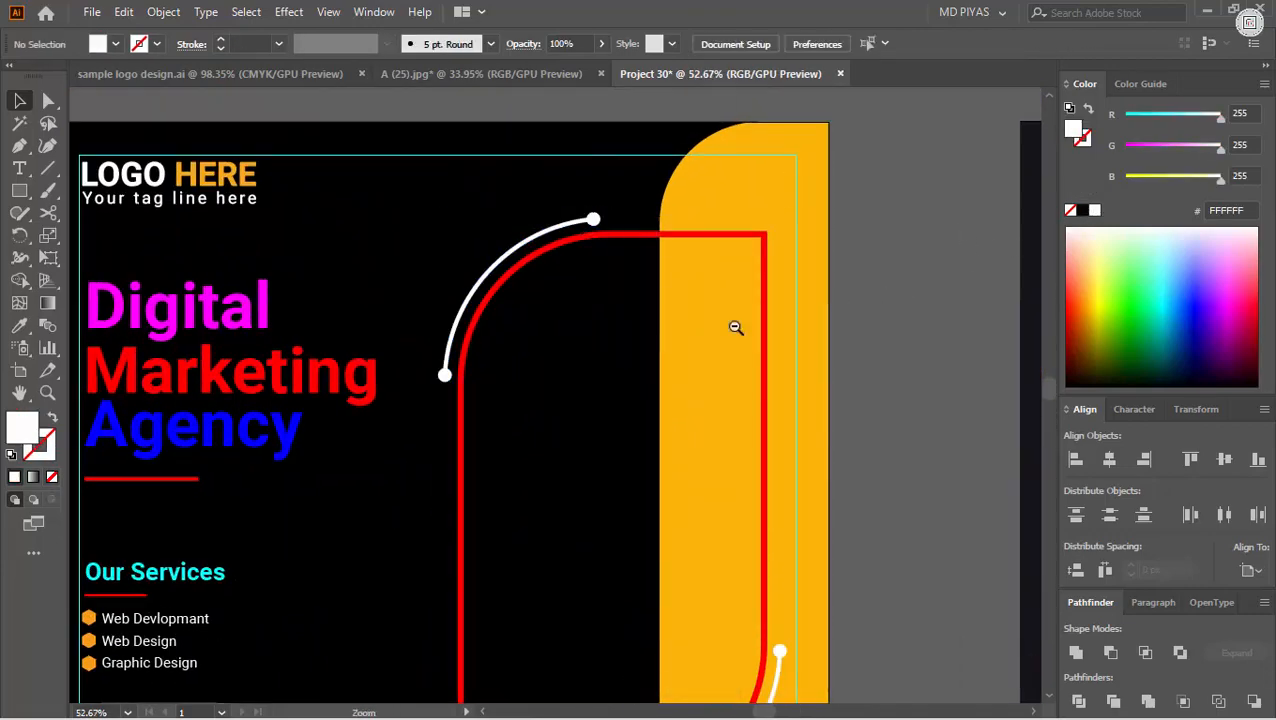
{"action": "left_click_drag", "start_coordinate": [735, 327], "coordinate": [617, 387]}
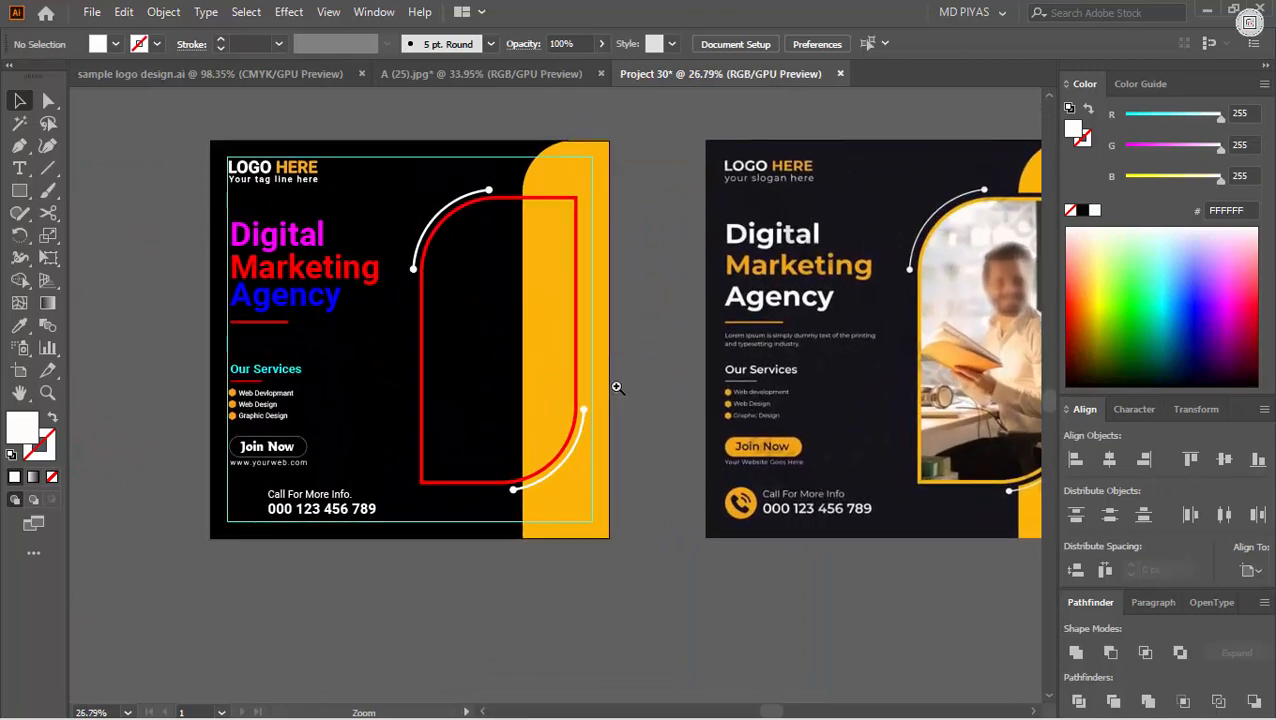
Step: Expand the appearance of the red rounded frame on the artboard
{"action": "left_click", "coordinate": [575, 350]}
{"action": "left_click", "coordinate": [163, 12]}
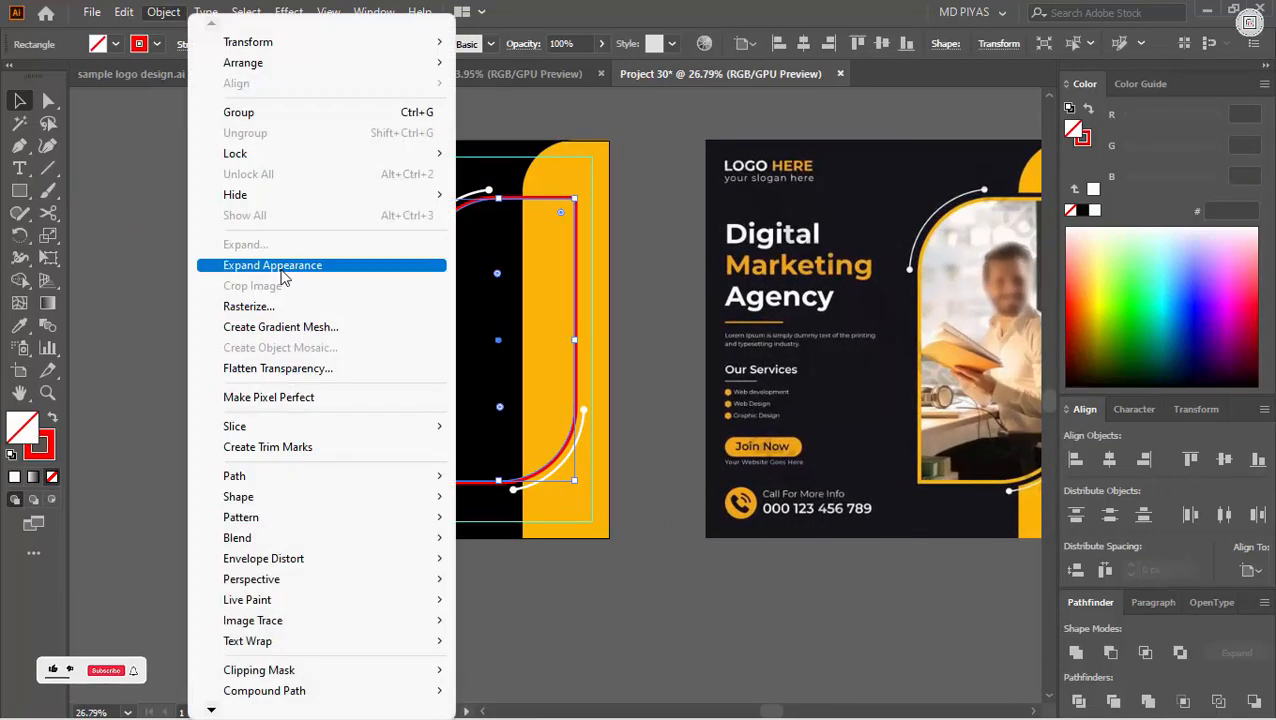
{"action": "left_click", "coordinate": [283, 265]}
{"action": "left_click", "coordinate": [505, 636]}
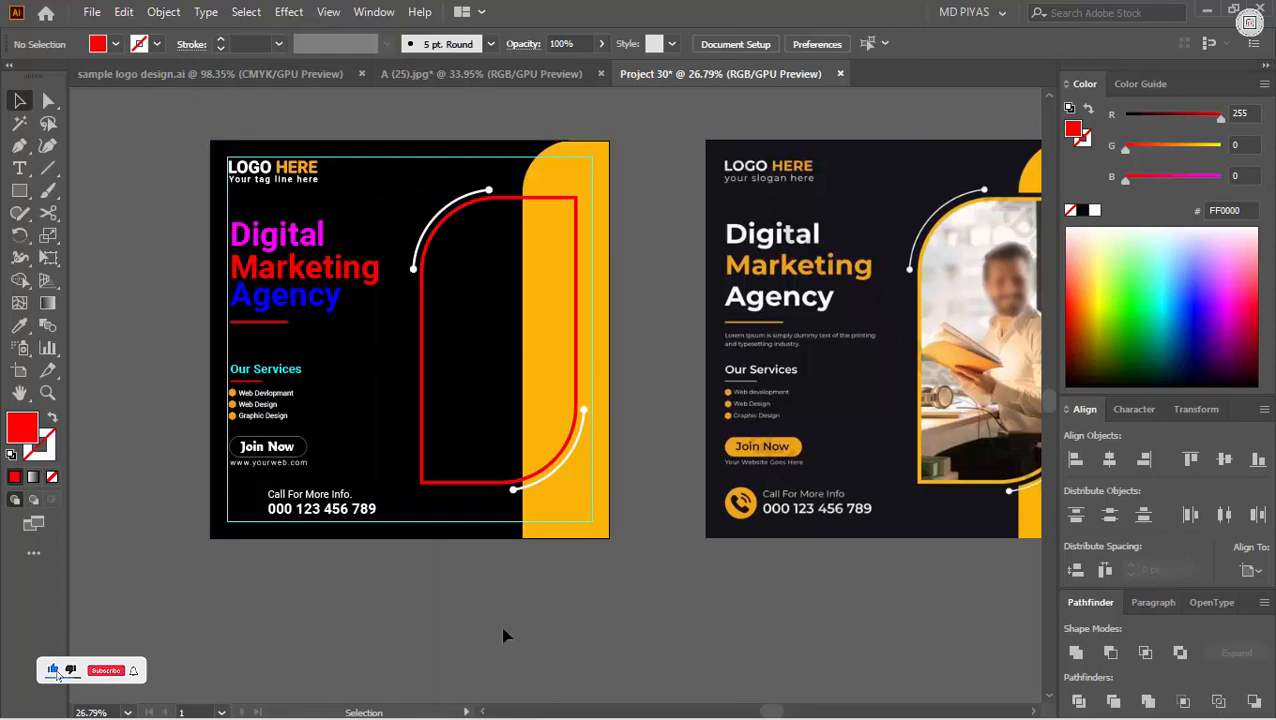
{"action": "left_click_drag", "start_coordinate": [579, 195], "coordinate": [885, 200]}
{"action": "left_click", "coordinate": [570, 248]}
{"action": "left_click", "coordinate": [800, 228]}
{"action": "left_click_drag", "start_coordinate": [785, 226], "coordinate": [350, 376]}
{"action": "left_click_drag", "start_coordinate": [682, 322], "coordinate": [694, 359]}
{"action": "left_click_drag", "start_coordinate": [597, 342], "coordinate": [552, 329]}
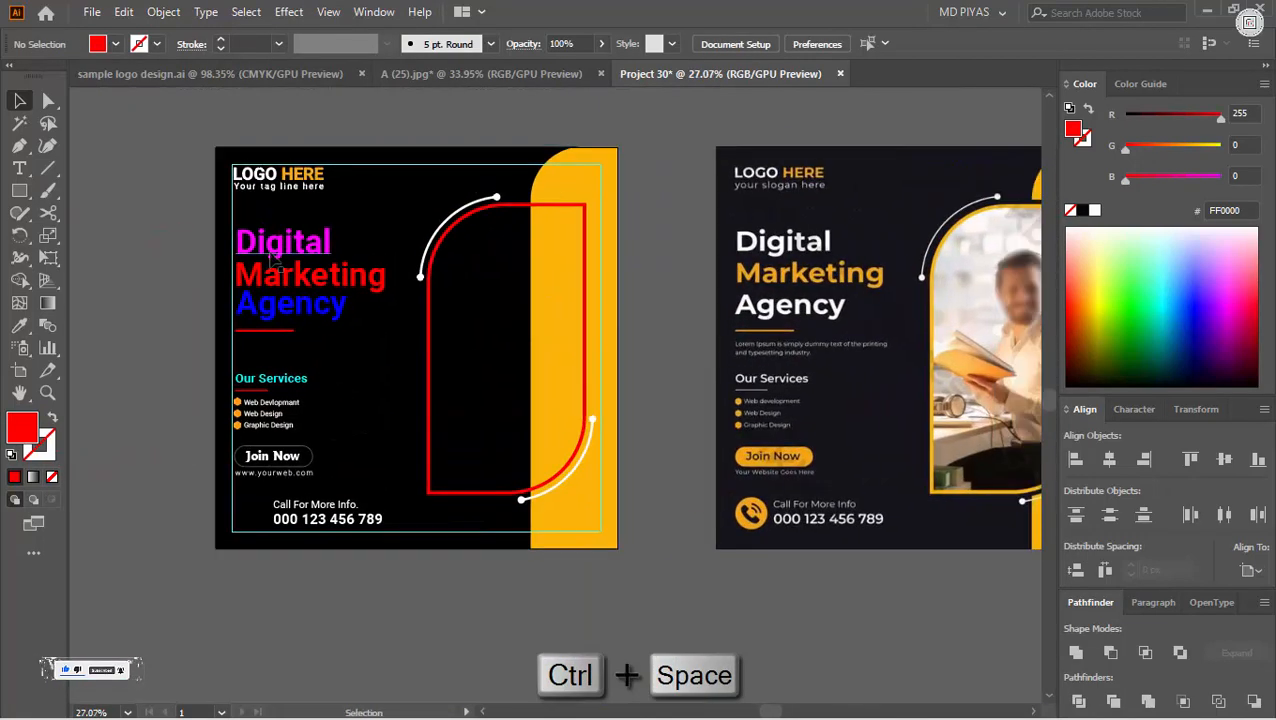
Step: Recolour the heading, making Digital and Agency white and Marketing the same yellow as the side panel
{"action": "left_click", "coordinate": [300, 243]}
{"action": "left_click", "coordinate": [1094, 210]}
{"action": "left_click", "coordinate": [322, 286]}
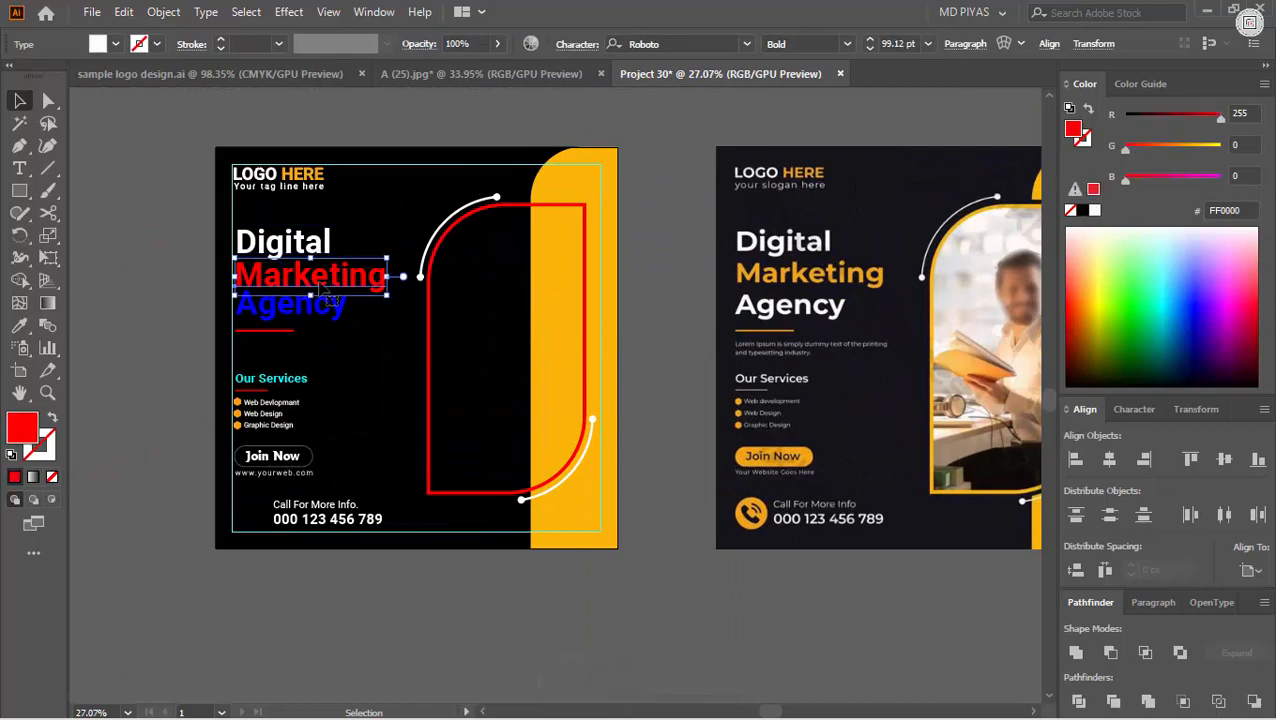
{"action": "left_click", "coordinate": [19, 325]}
{"action": "left_click", "coordinate": [568, 180]}
{"action": "key", "text": "v"}
{"action": "left_click", "coordinate": [340, 306]}
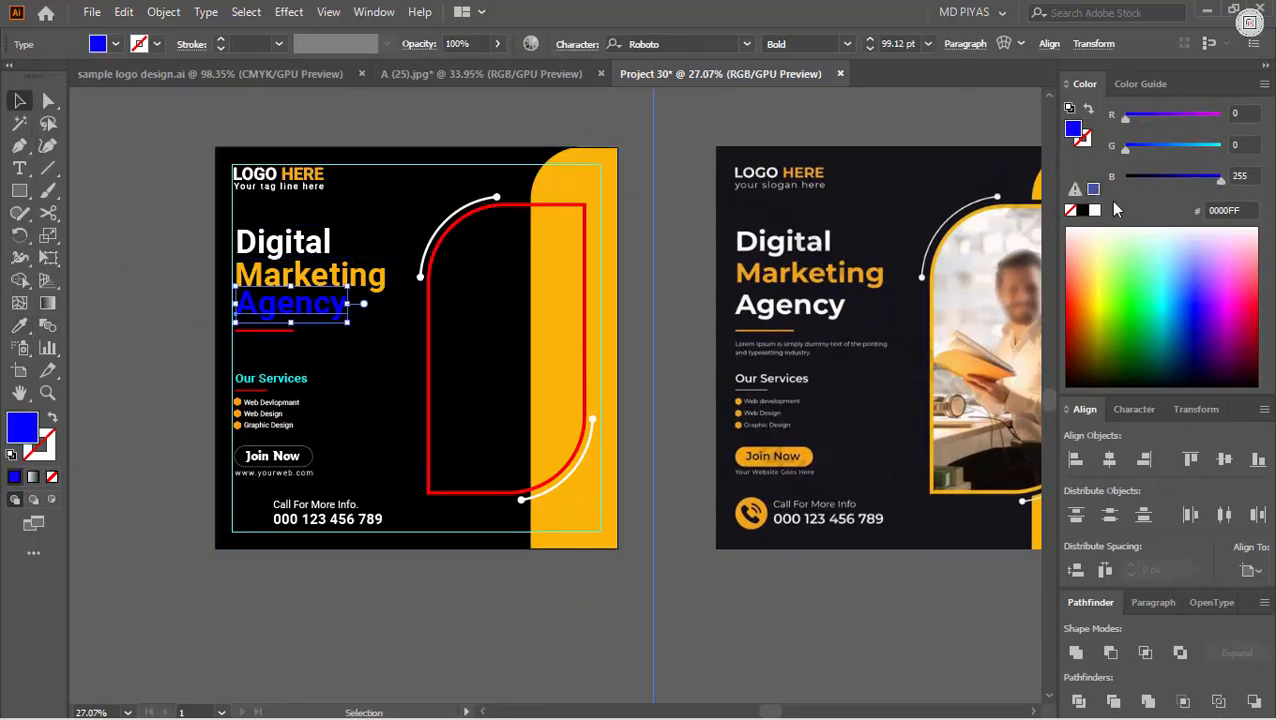
{"action": "left_click", "coordinate": [1095, 211]}
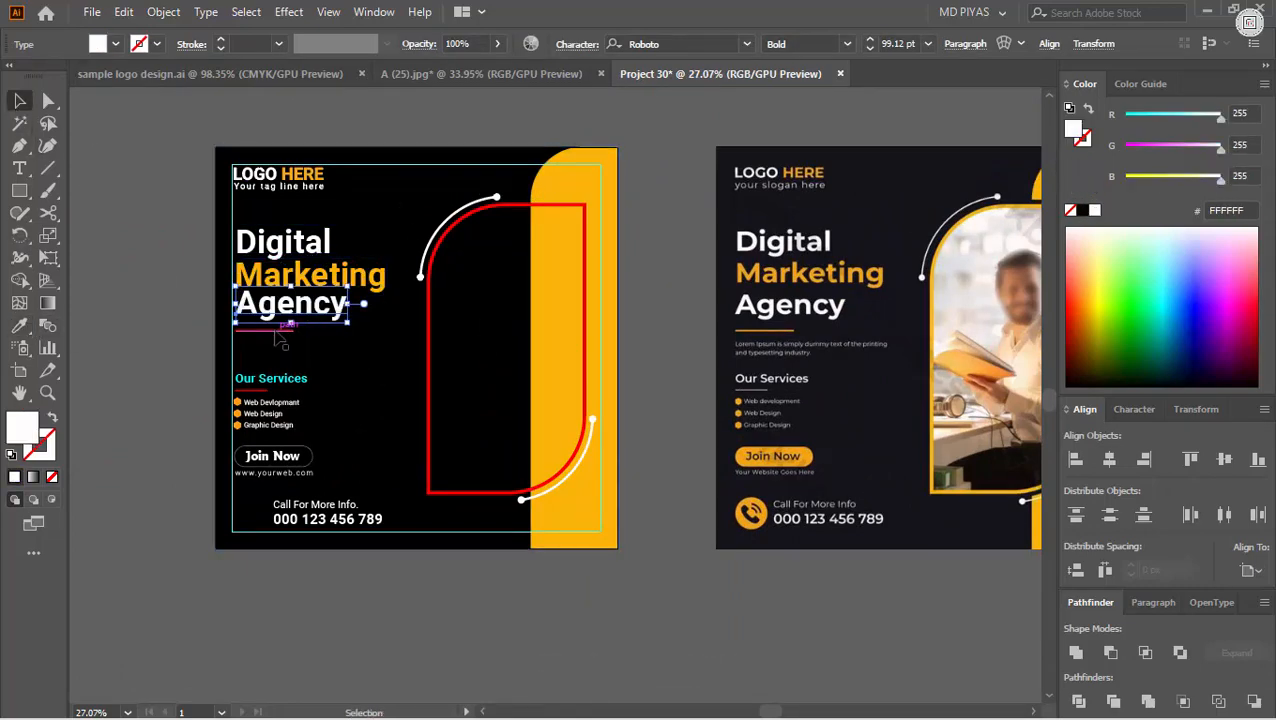
Step: Give the divider line under the heading a 5 pt stroke in the panel's yellow and no fill
{"action": "left_click", "coordinate": [276, 332]}
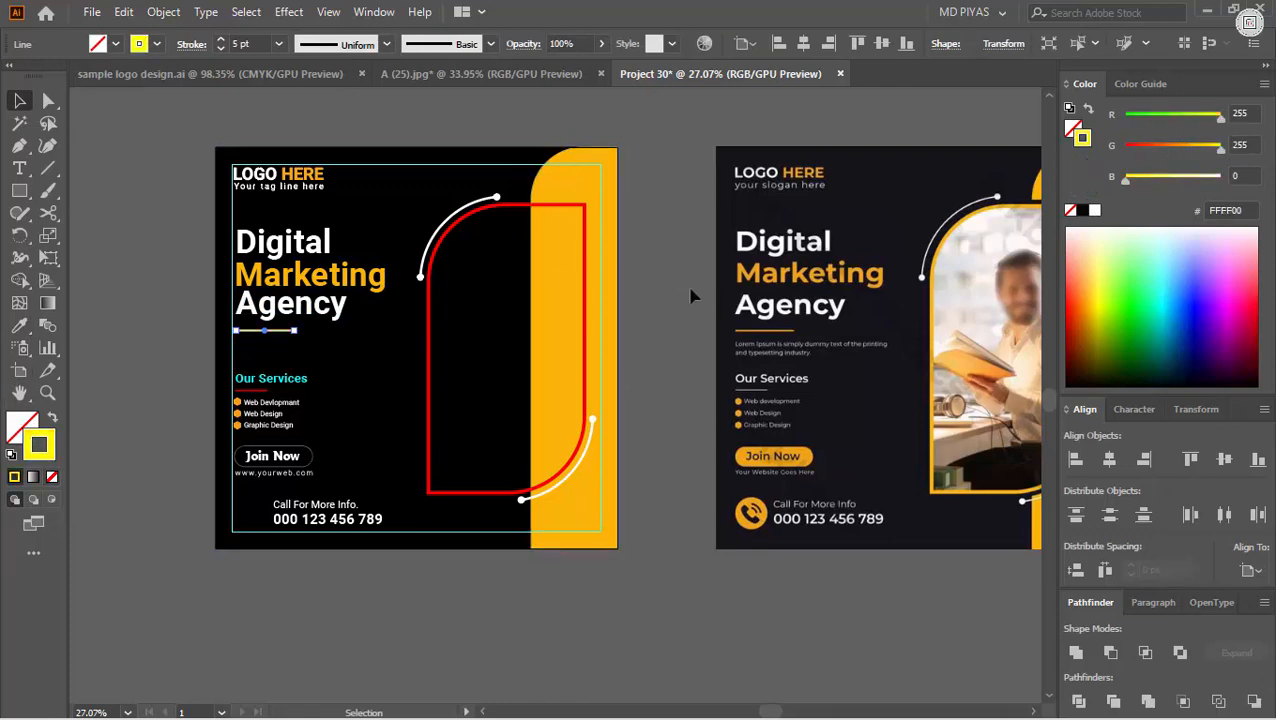
{"action": "left_click", "coordinate": [288, 332]}
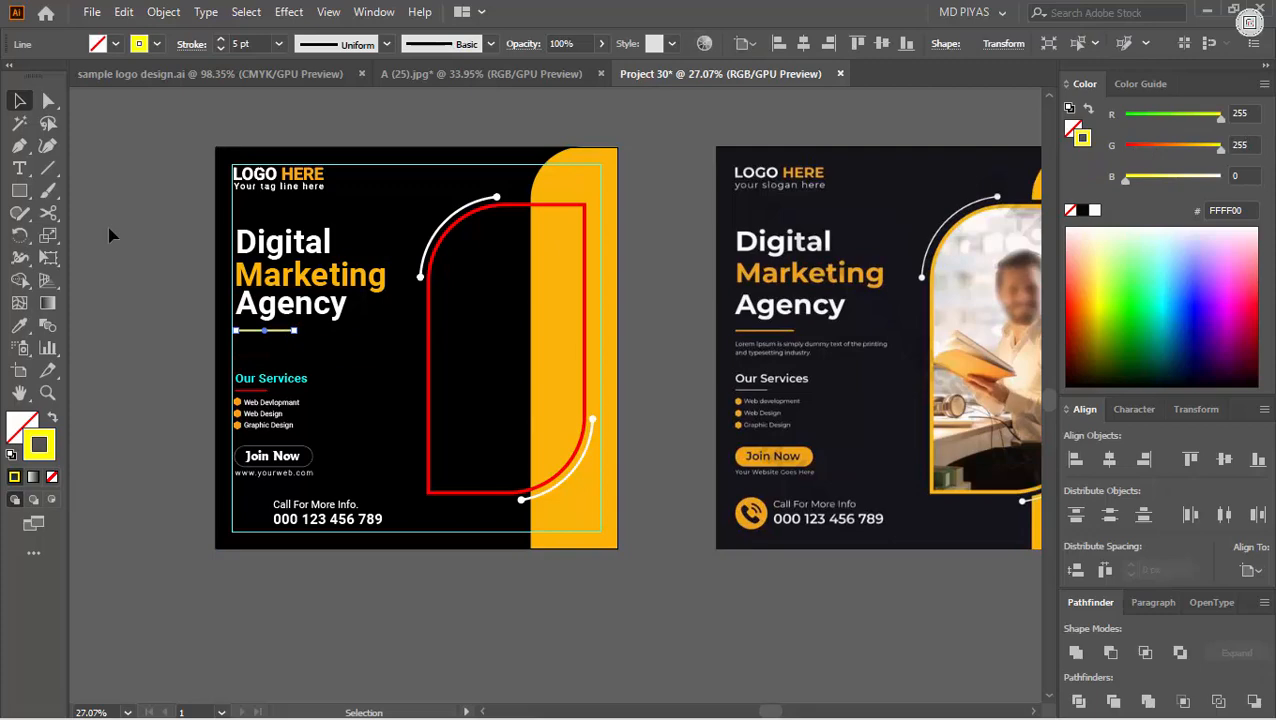
{"action": "left_click", "coordinate": [22, 330]}
{"action": "left_click", "coordinate": [561, 273]}
{"action": "left_click", "coordinate": [244, 43]}
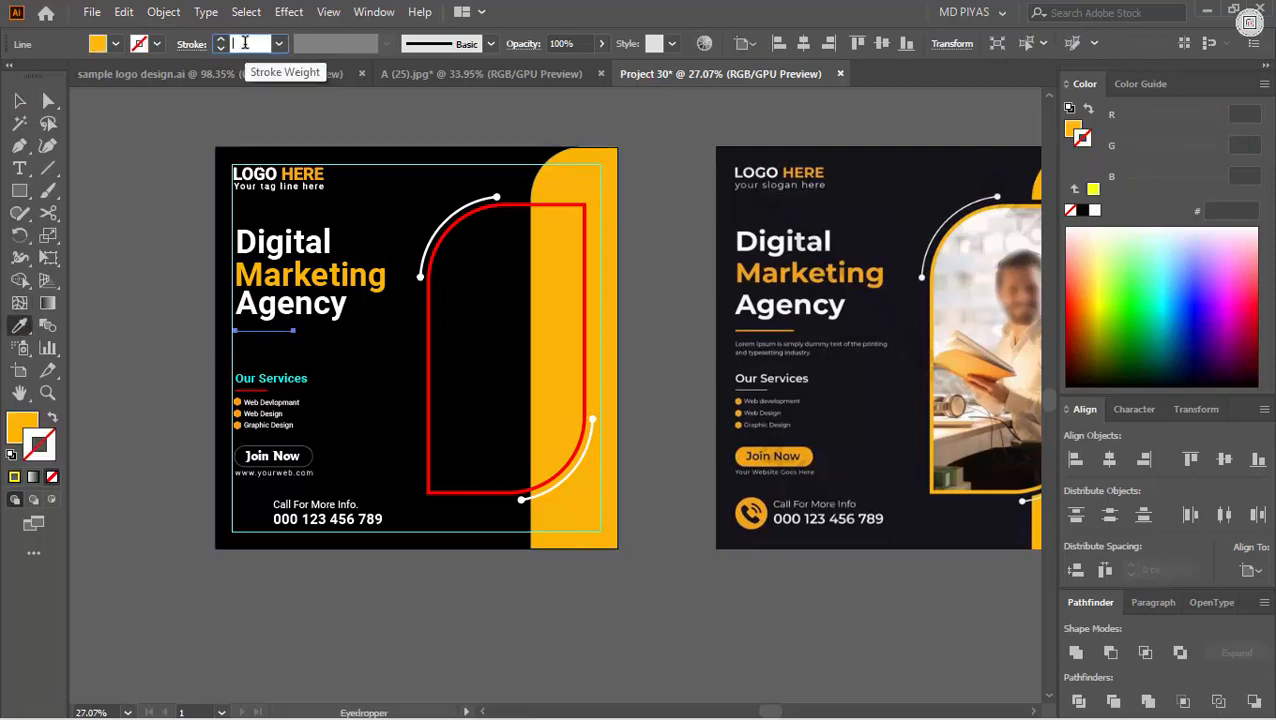
{"action": "type", "text": "5"}
{"action": "key", "text": "Return"}
{"action": "left_click", "coordinate": [52, 417]}
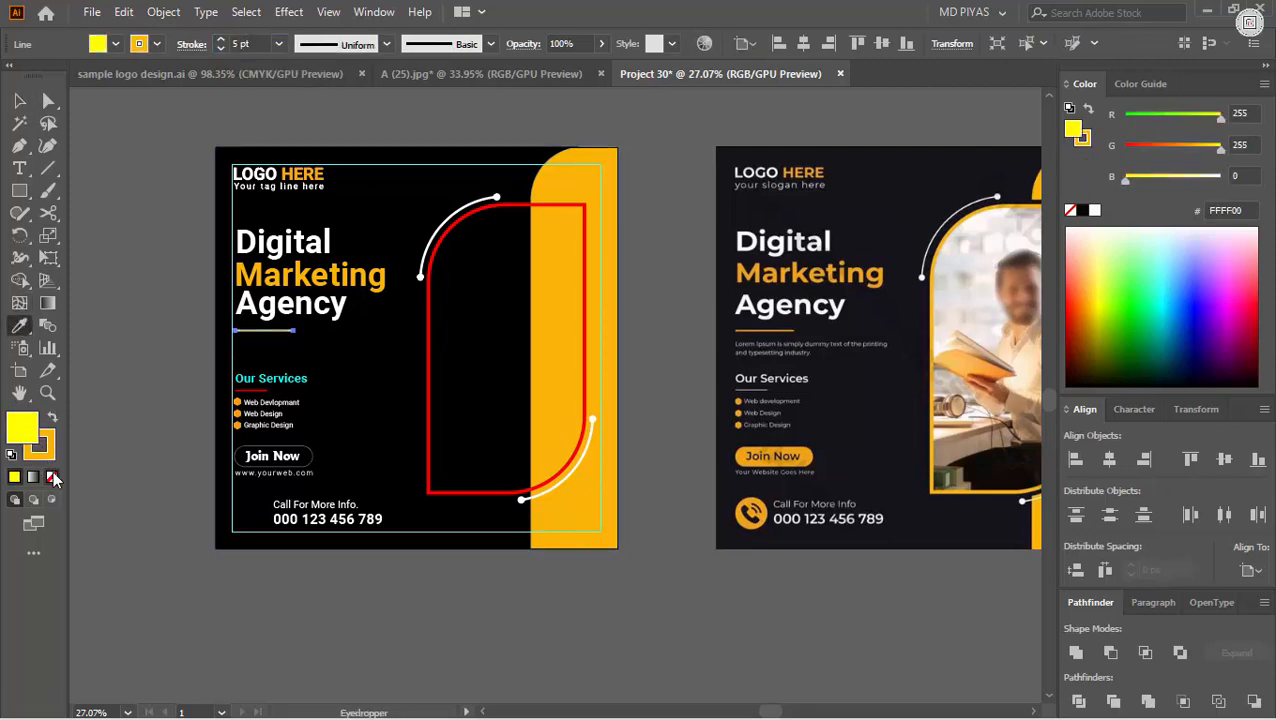
{"action": "left_click", "coordinate": [52, 477]}
{"action": "left_click", "coordinate": [19, 102]}
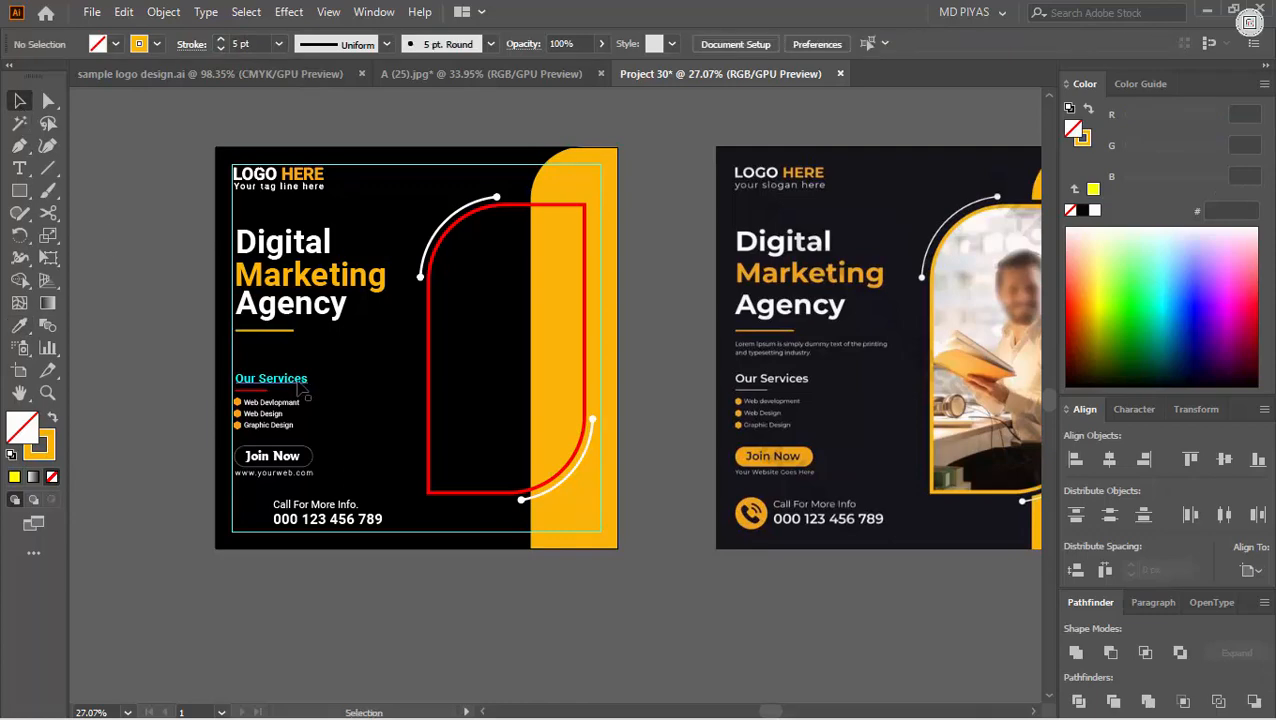
Step: Recolour the Our Services heading and the short line beneath it to white
{"action": "left_click", "coordinate": [298, 384]}
{"action": "left_click", "coordinate": [1094, 210]}
{"action": "left_click", "coordinate": [118, 367]}
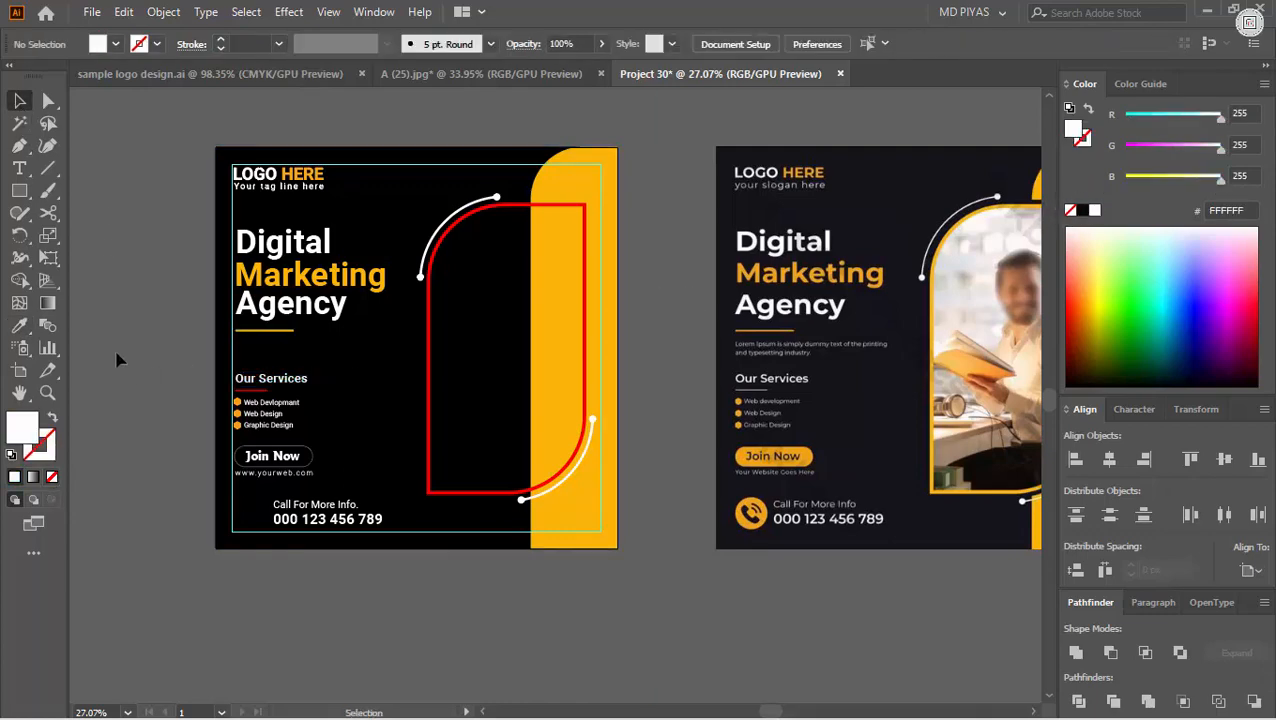
{"action": "left_click", "coordinate": [256, 390]}
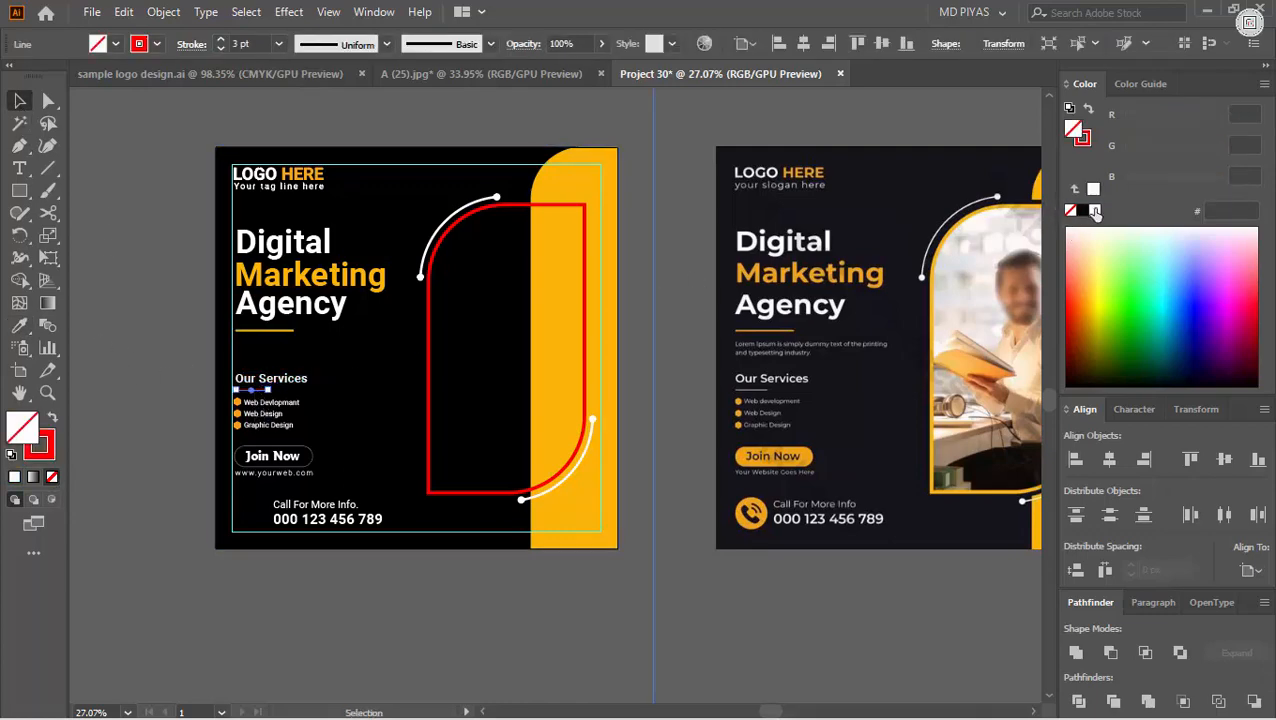
{"action": "left_click_drag", "start_coordinate": [780, 421], "coordinate": [820, 376]}
{"action": "left_click_drag", "start_coordinate": [399, 425], "coordinate": [569, 400]}
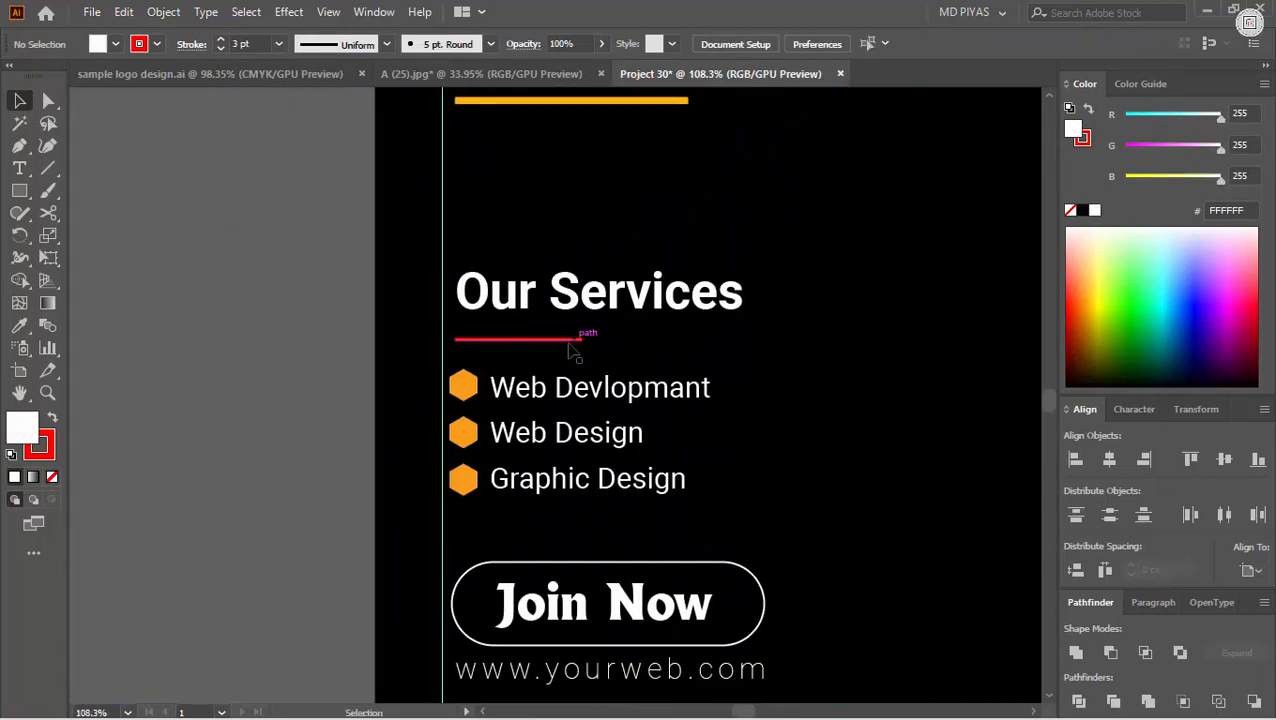
{"action": "left_click", "coordinate": [1094, 210]}
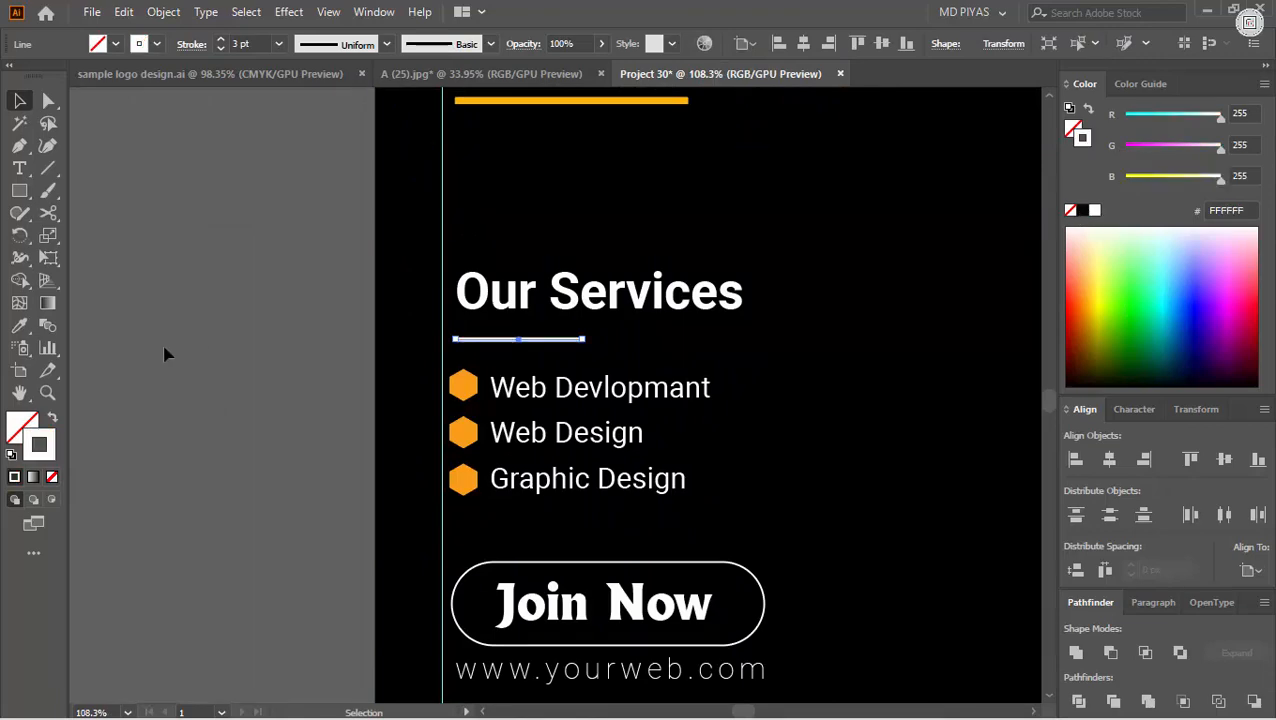
Step: Locate the black lorem ipsum paragraph in outline view and give it a white fill without a stroke
{"action": "key", "text": "ctrl+y"}
{"action": "left_click", "coordinate": [547, 190]}
{"action": "key", "text": "ctrl+y"}
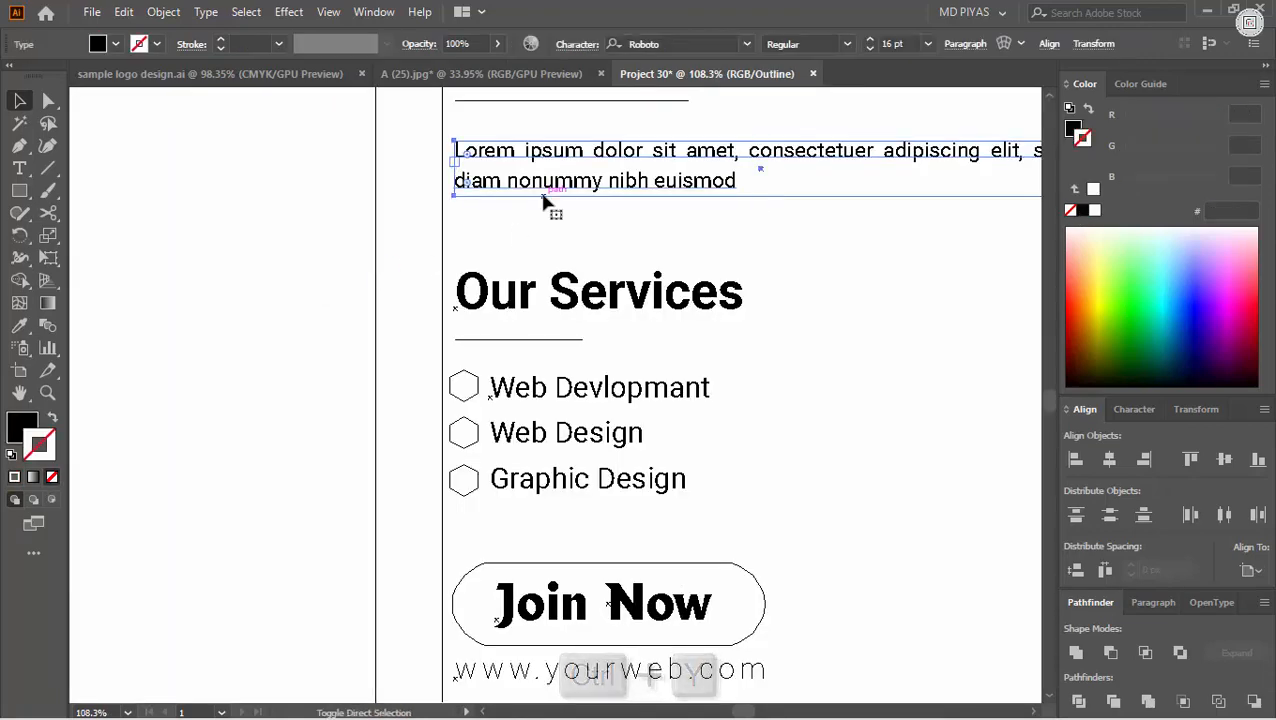
{"action": "left_click", "coordinate": [1094, 210]}
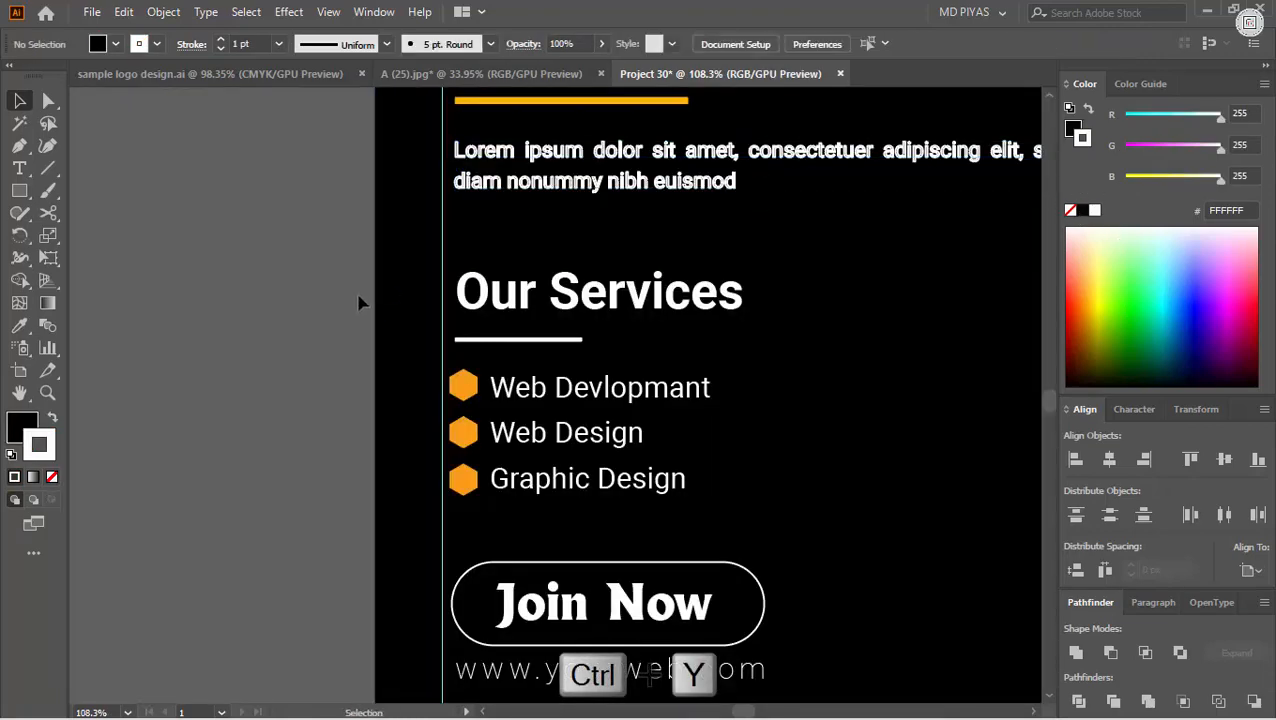
{"action": "double_click", "coordinate": [52, 418]}
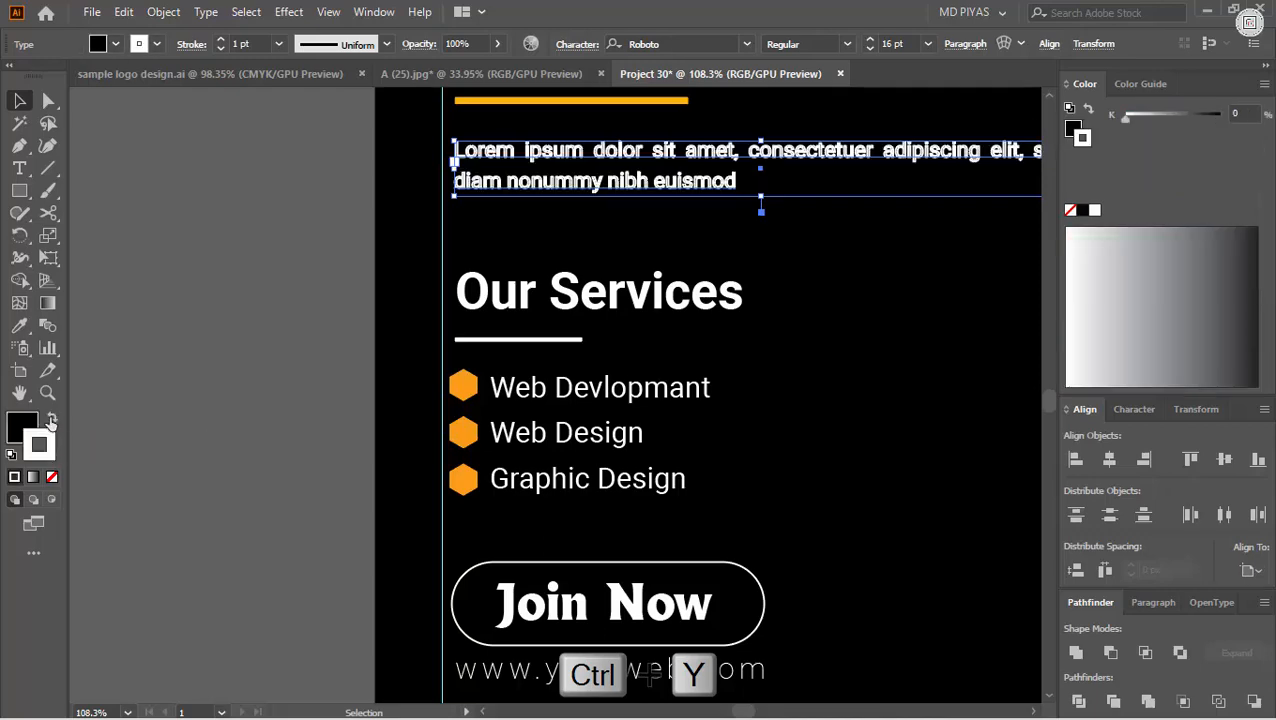
{"action": "left_click", "coordinate": [52, 477]}
{"action": "left_click", "coordinate": [526, 144], "text": "ctrl"}
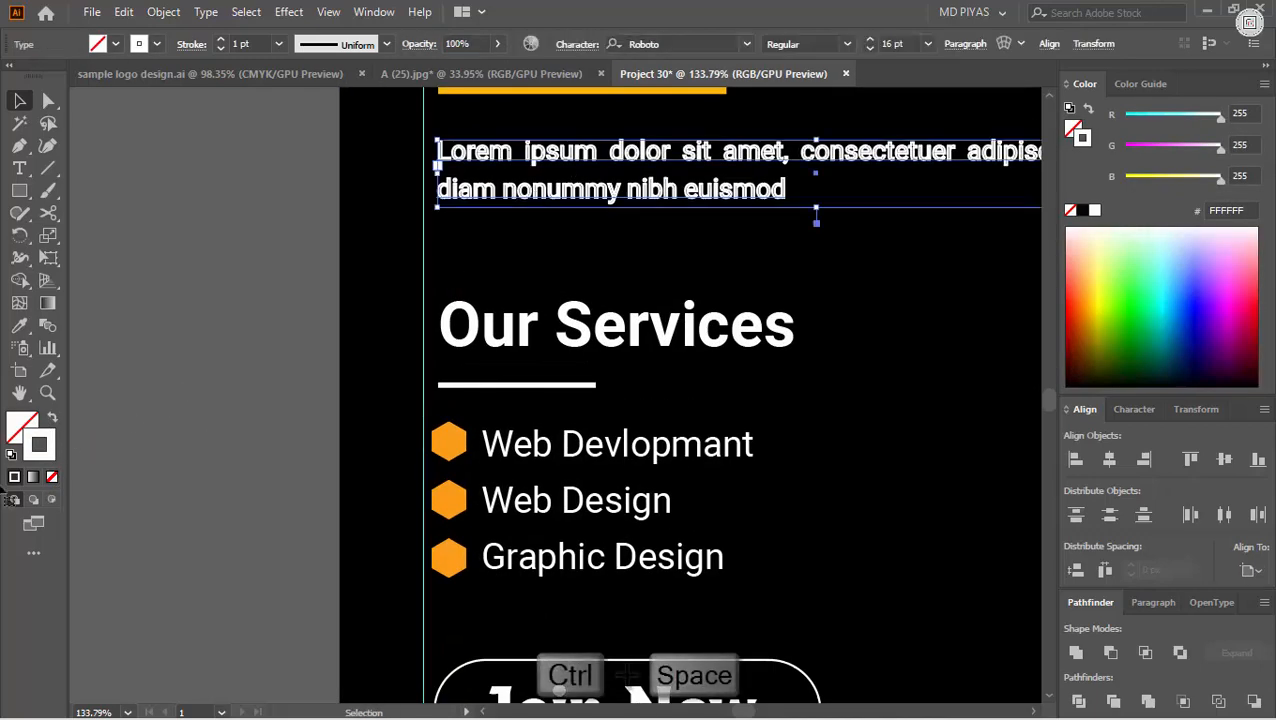
{"action": "left_click", "coordinate": [52, 418]}
{"action": "left_click", "coordinate": [126, 386]}
Step: Set the lorem ipsum paragraph to 18 pt and add a full stop after euismod
{"action": "left_click_drag", "start_coordinate": [378, 294], "coordinate": [250, 294]}
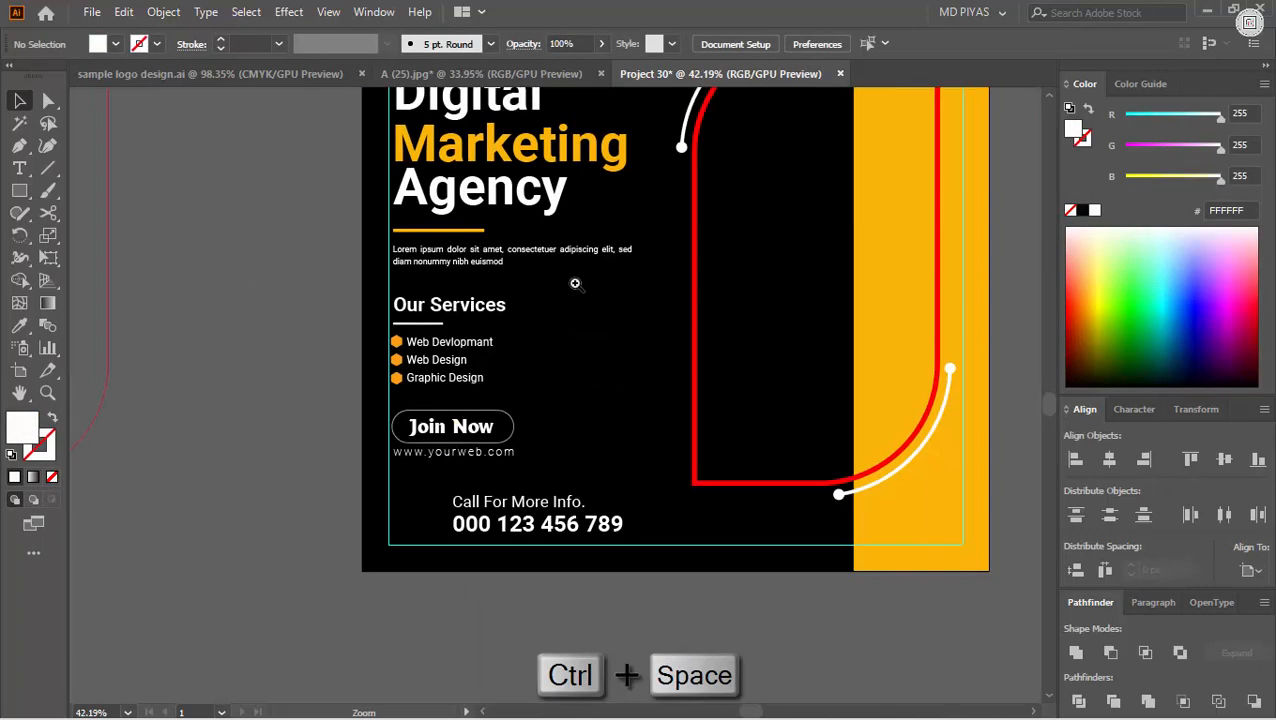
{"action": "mouse_move", "coordinate": [405, 255]}
{"action": "left_mouse_down"}
{"action": "mouse_move", "coordinate": [647, 255]}
{"action": "mouse_move", "coordinate": [524, 316]}
{"action": "mouse_move", "coordinate": [647, 259]}
{"action": "mouse_move", "coordinate": [515, 296]}
{"action": "mouse_move", "coordinate": [567, 285]}
{"action": "mouse_move", "coordinate": [356, 322]}
{"action": "mouse_move", "coordinate": [281, 320]}
{"action": "left_mouse_up"}
{"action": "left_click", "coordinate": [515, 298]}
{"action": "left_click", "coordinate": [289, 354]}
{"action": "left_click_drag", "start_coordinate": [474, 314], "coordinate": [521, 285]}
{"action": "key", "text": "t"}
{"action": "left_click", "coordinate": [443, 236]}
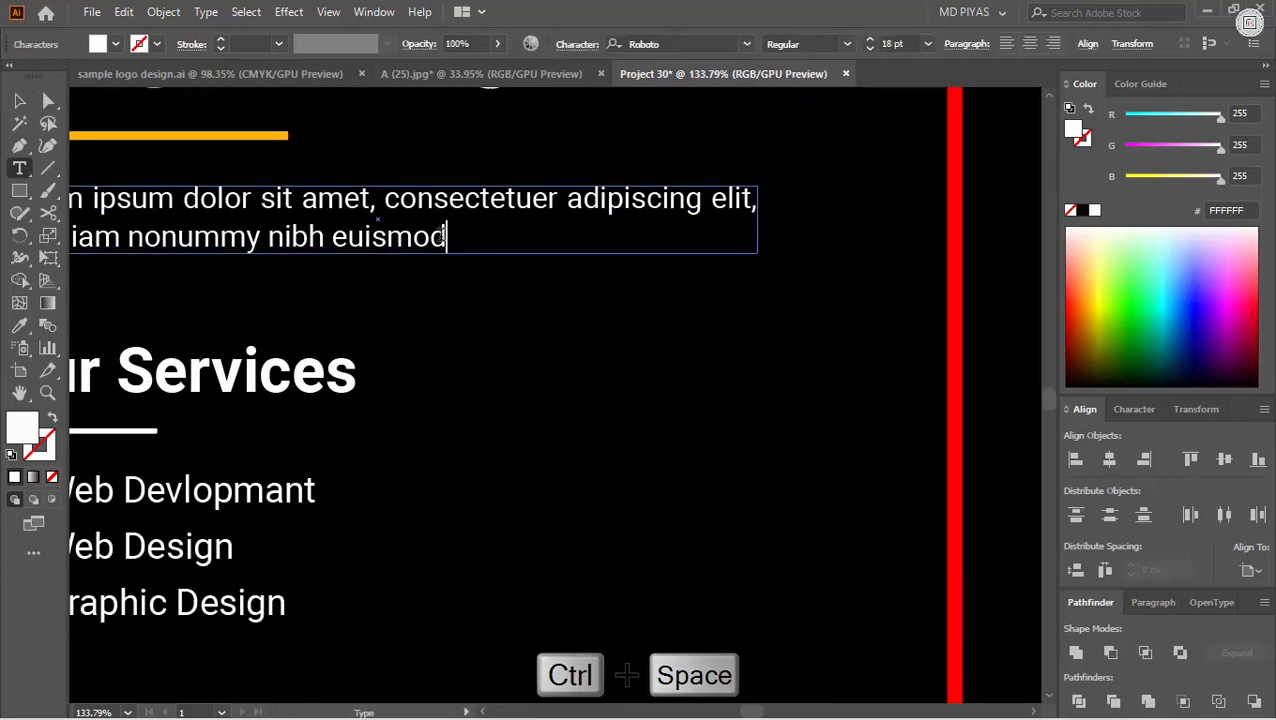
{"action": "type", "text": "."}
{"action": "key", "text": "Escape"}
Step: Fill the Join Now button shape with white and show its lettering on top in black
{"action": "left_click_drag", "start_coordinate": [592, 322], "coordinate": [256, 388]}
{"action": "left_click", "coordinate": [256, 388]}
{"action": "left_click_drag", "start_coordinate": [487, 414], "coordinate": [455, 397]}
{"action": "left_click", "coordinate": [456, 398]}
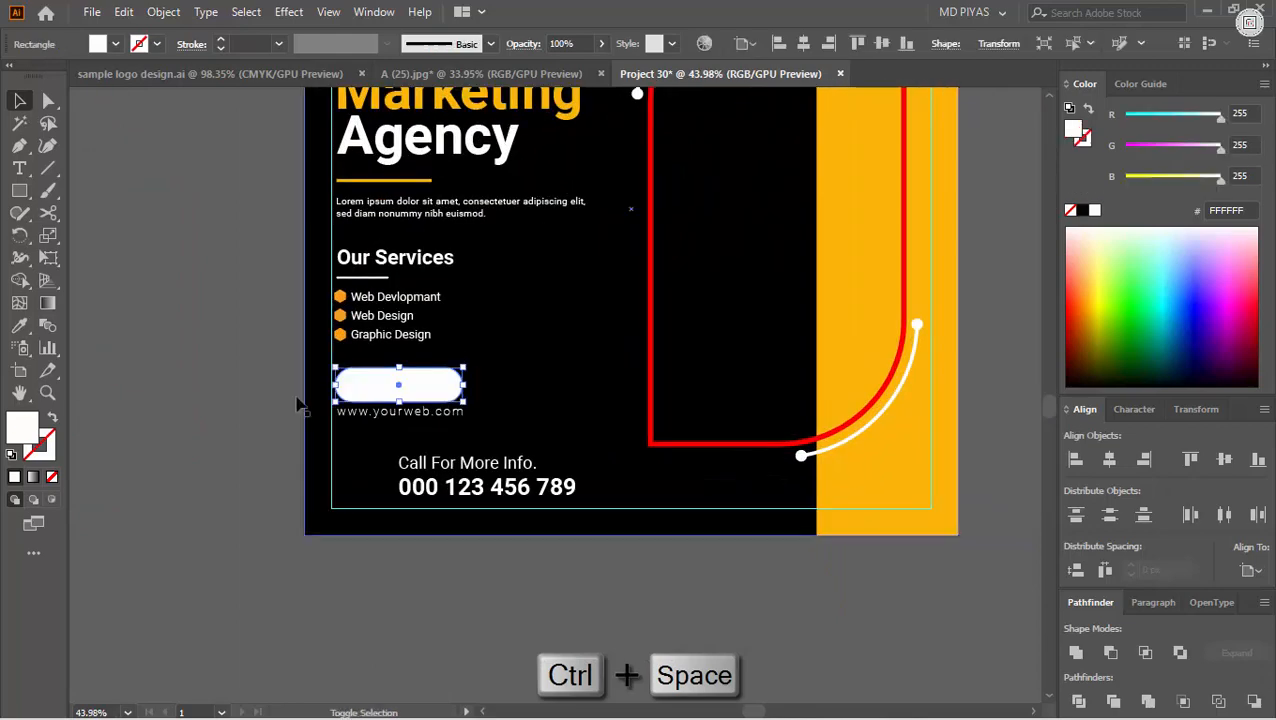
{"action": "left_click", "coordinate": [399, 392]}
{"action": "left_click_drag", "start_coordinate": [534, 372], "coordinate": [560, 400]}
{"action": "left_click", "coordinate": [313, 382]}
{"action": "left_click_drag", "start_coordinate": [313, 382], "coordinate": [473, 446]}
Step: Fill the black call icon beside the phone number with the panel's yellow, FCB609
{"action": "left_click", "coordinate": [255, 436]}
{"action": "left_click", "coordinate": [282, 430]}
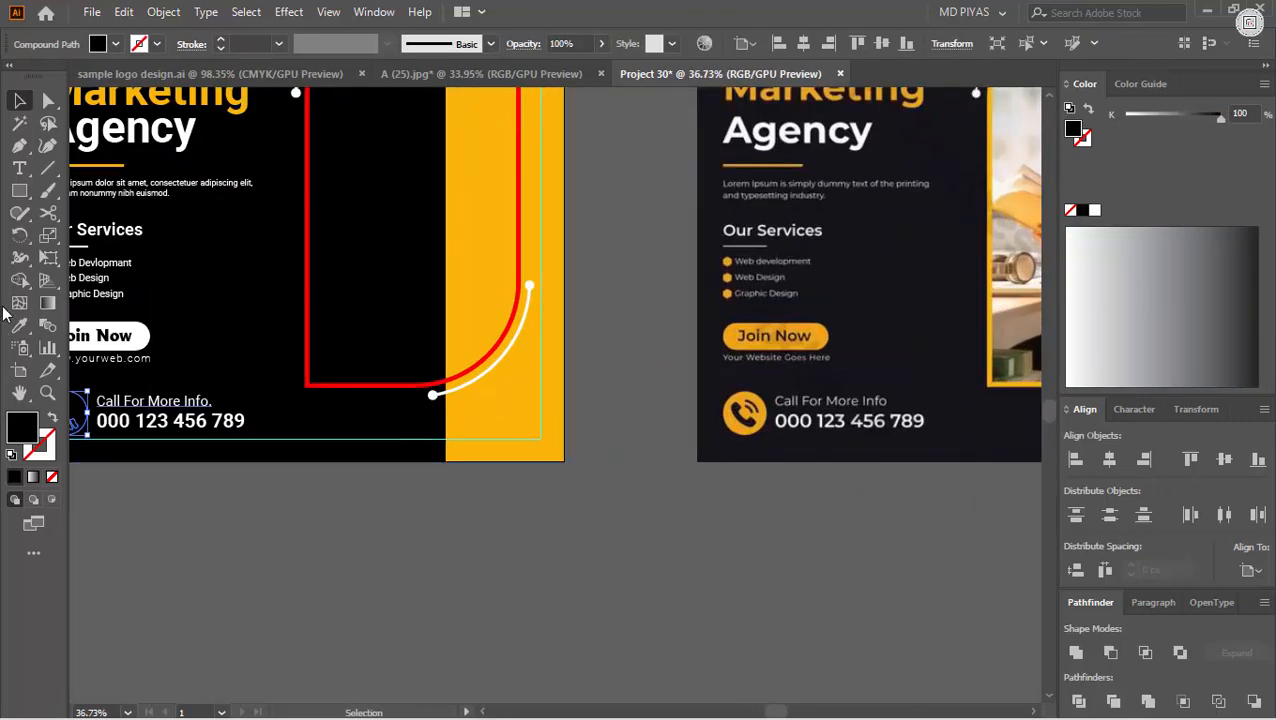
{"action": "left_click", "coordinate": [494, 199]}
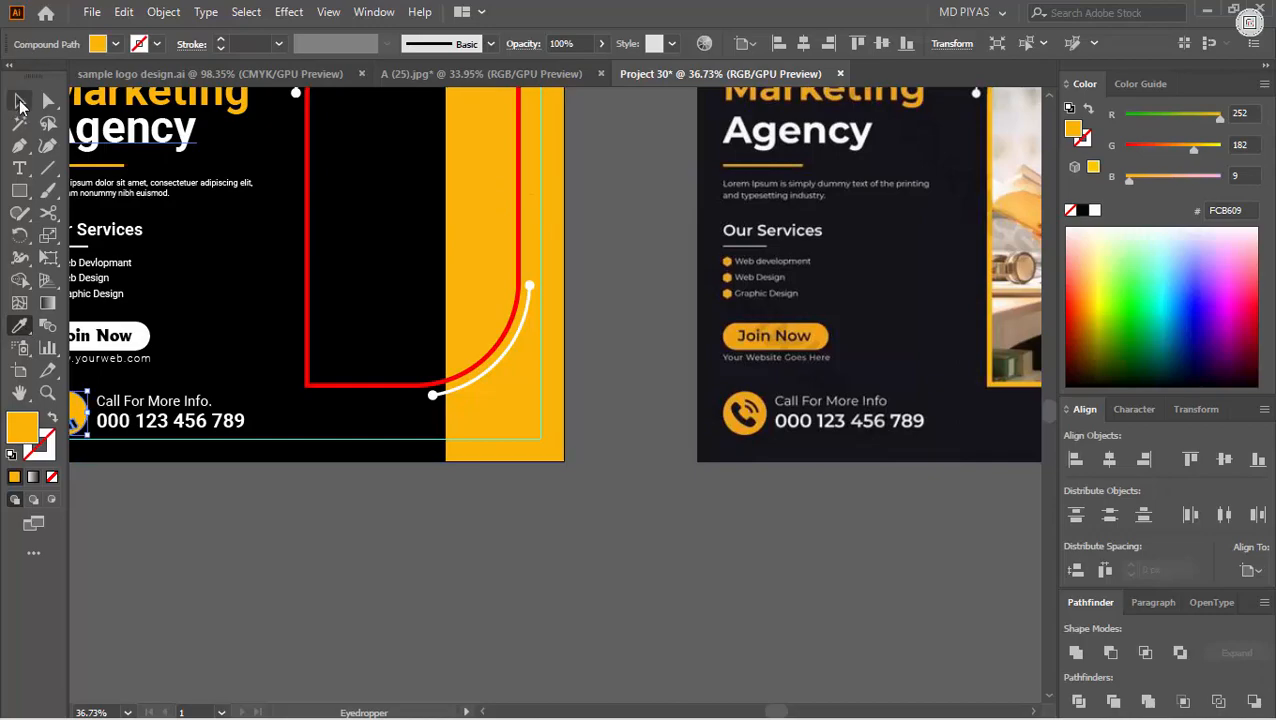
Step: Switch to Chrome, search Google Images for "digital marketing officer" and browse the results for a suitable photo
{"action": "left_click", "coordinate": [20, 101]}
{"action": "left_click", "coordinate": [487, 467]}
{"action": "left_click_drag", "start_coordinate": [446, 464], "coordinate": [434, 335]}
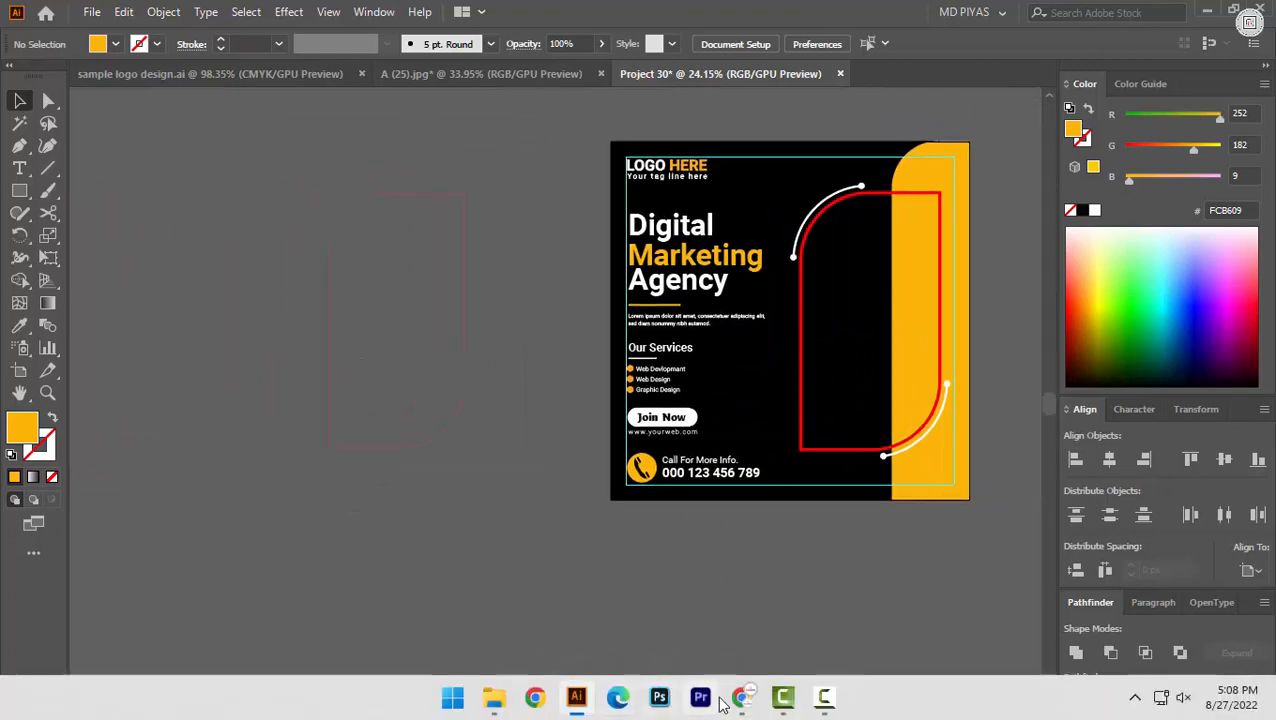
{"action": "left_click", "coordinate": [535, 692]}
{"action": "type", "text": "igi"}
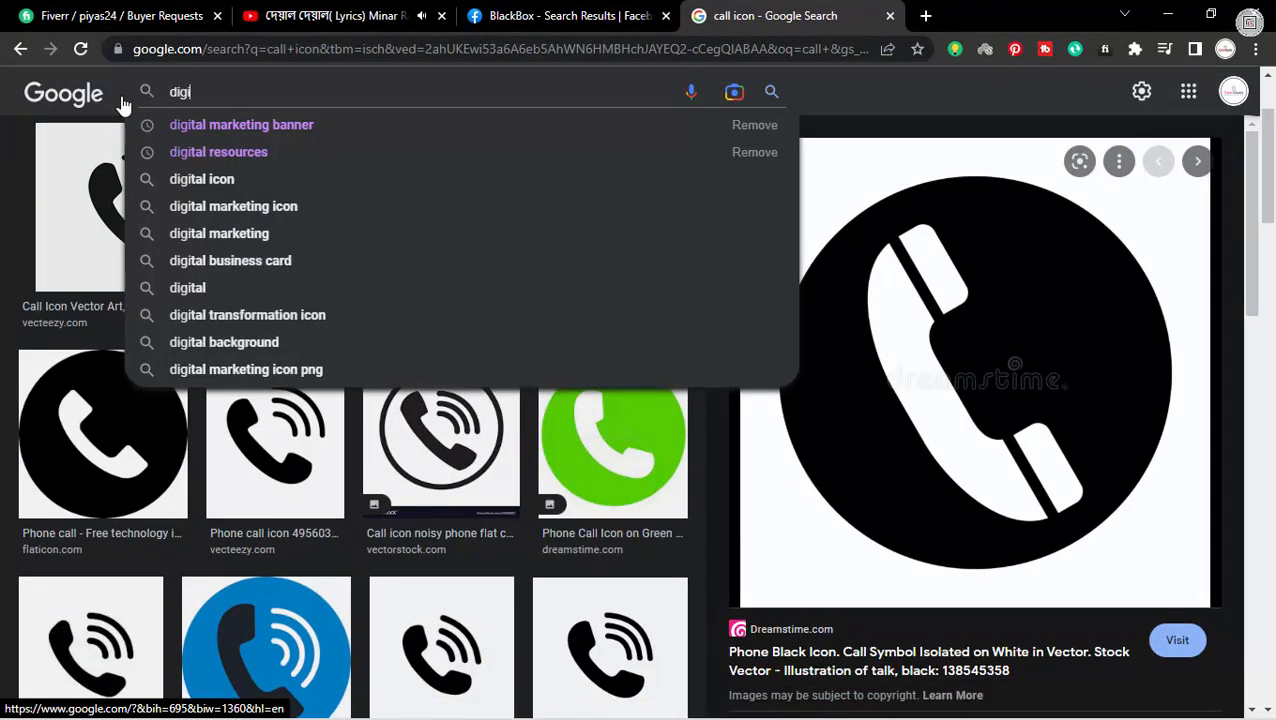
{"action": "type", "text": "tal marketing banne"}
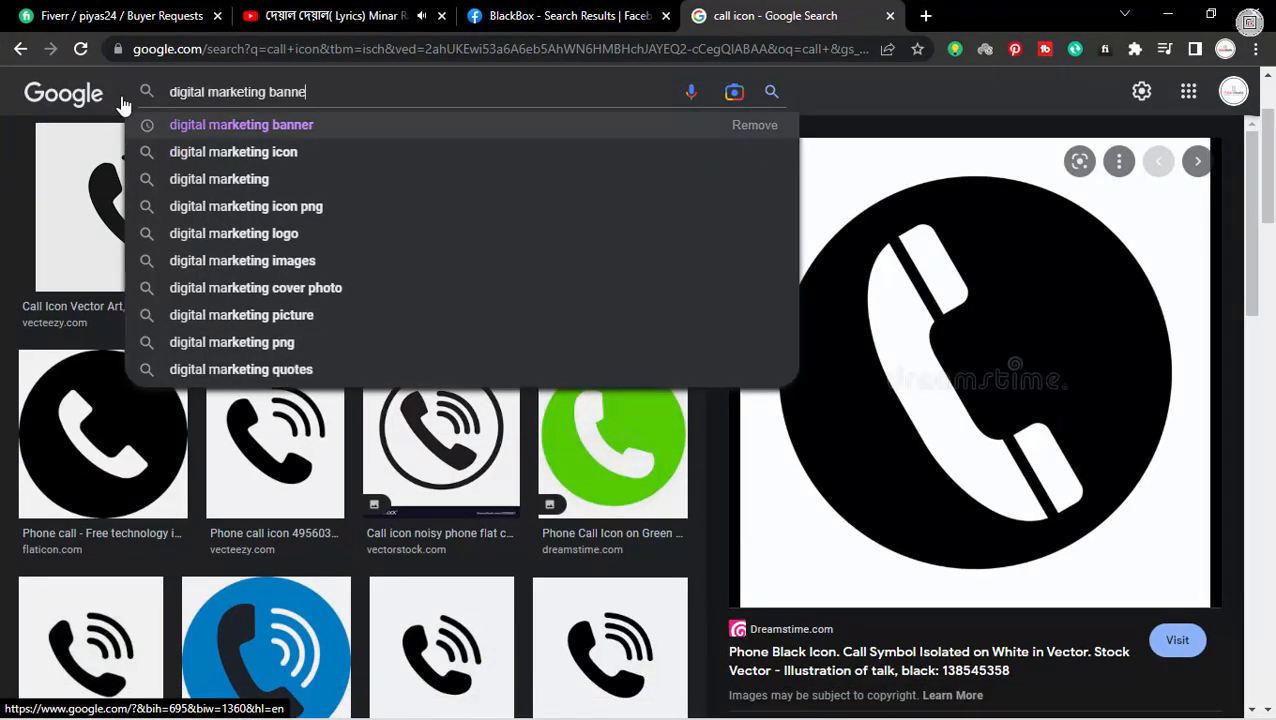
{"action": "type", "text": "fficer"}
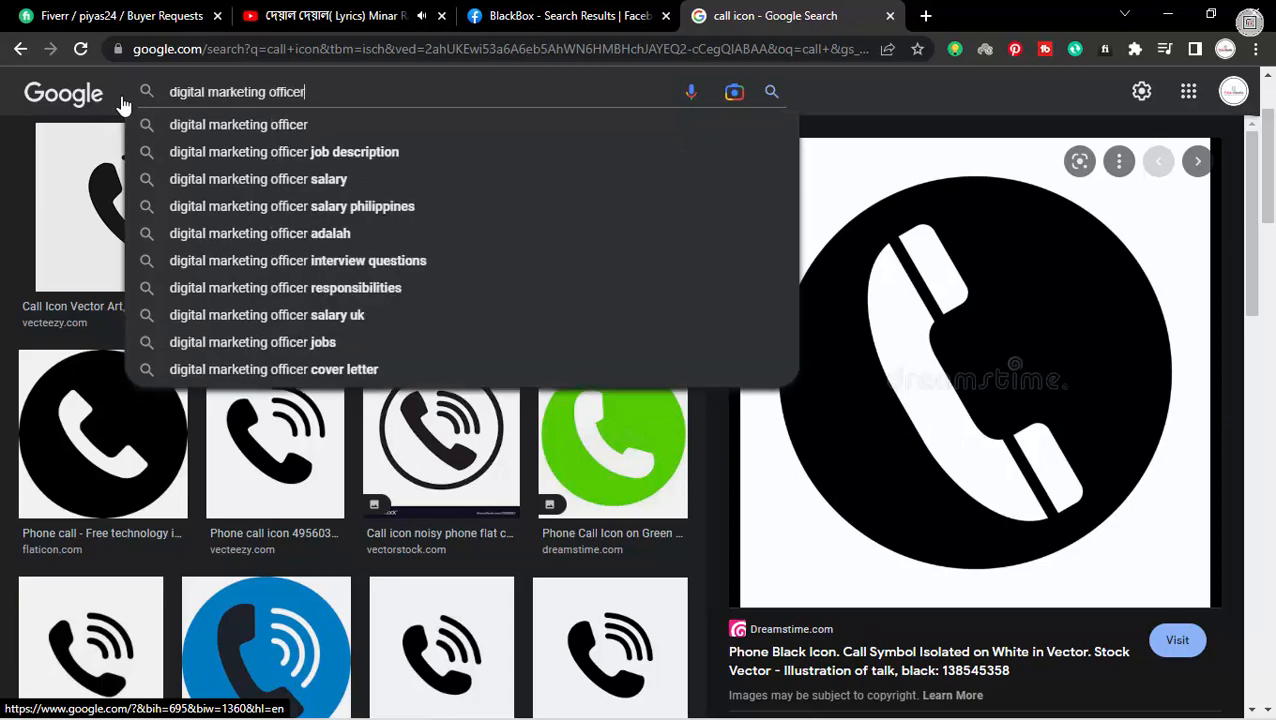
{"action": "key", "text": "Return"}
{"action": "scroll", "coordinate": [570, 292], "scroll_direction": "down", "scroll_amount": 15}
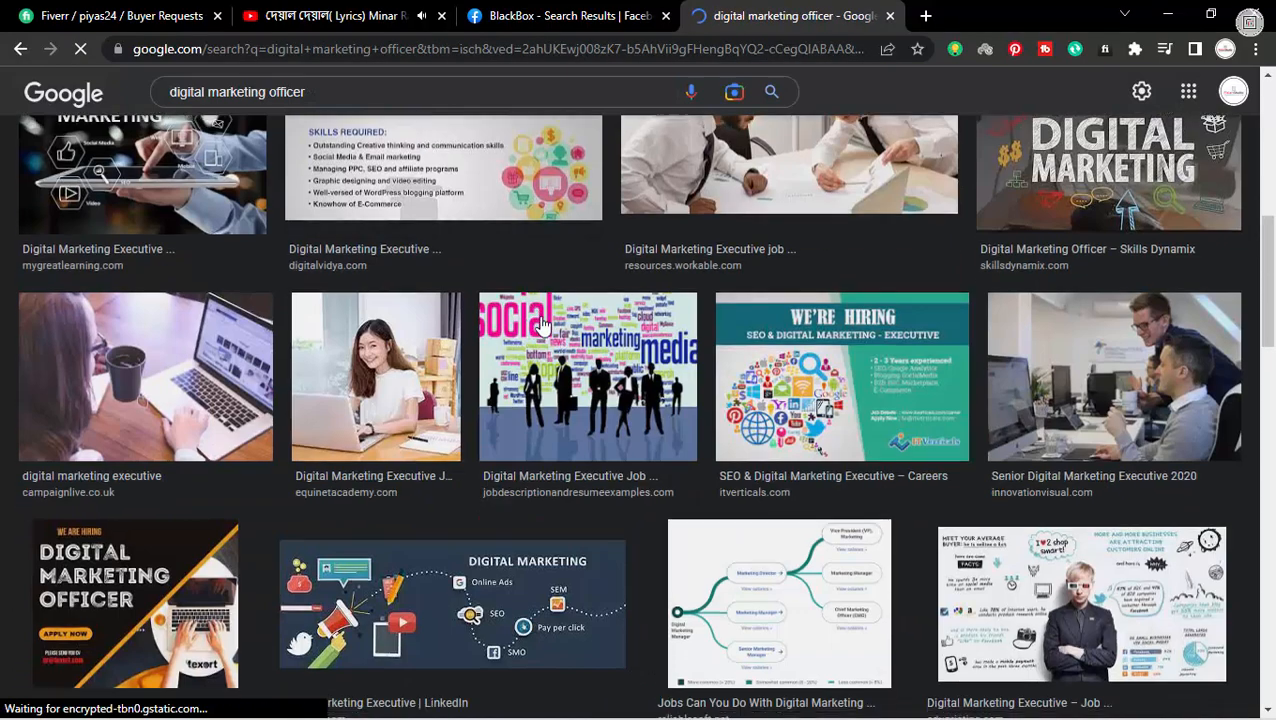
{"action": "scroll", "coordinate": [570, 292], "scroll_direction": "down", "scroll_amount": 7}
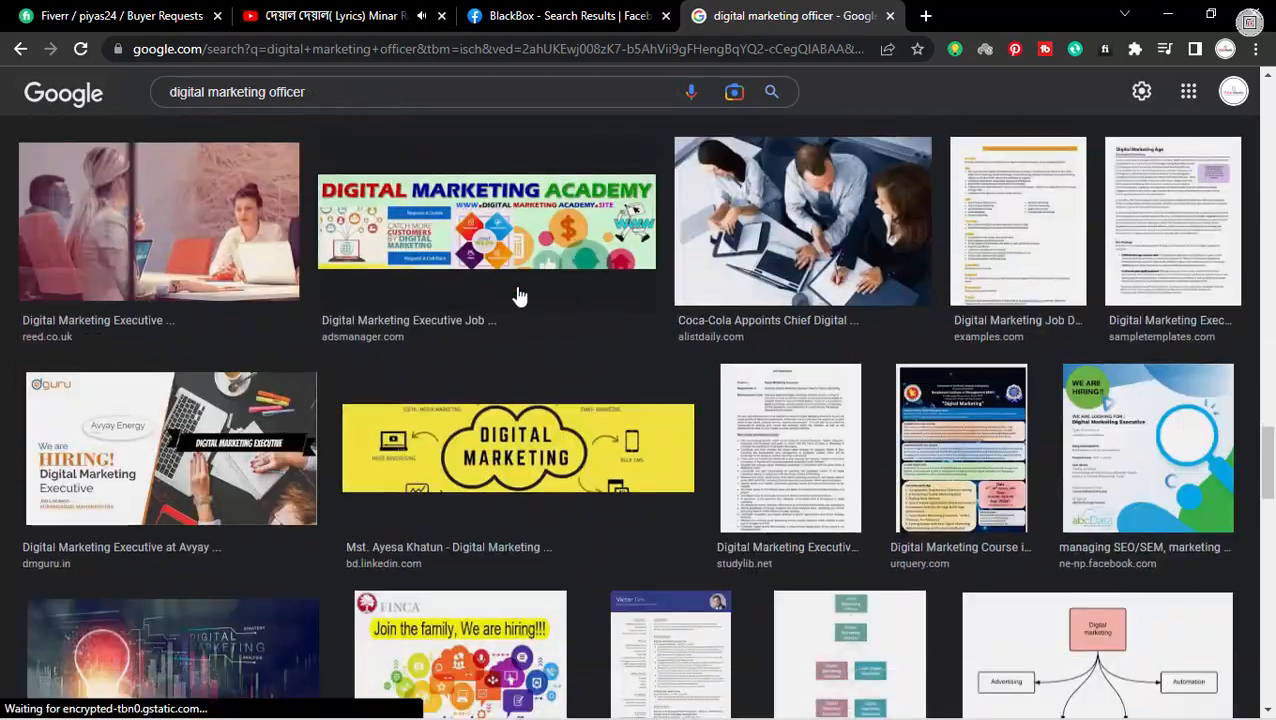
{"action": "scroll", "coordinate": [516, 293], "scroll_direction": "up", "scroll_amount": 2}
Step: Search Google Images for "marketing officer" and look through the results for an office photo
{"action": "key", "text": "ctrl+BackSpace"}
{"action": "key", "text": "Return"}
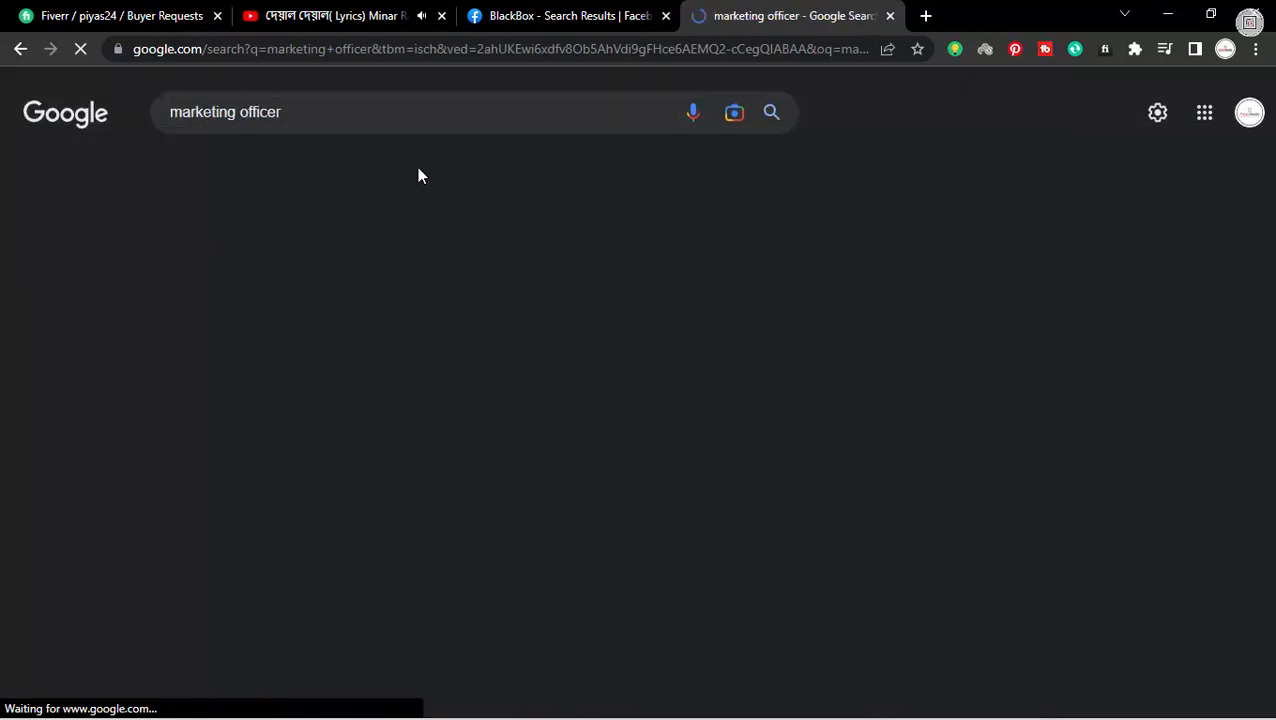
{"action": "scroll", "coordinate": [585, 300], "scroll_direction": "down", "scroll_amount": 1}
{"action": "scroll", "coordinate": [595, 307], "scroll_direction": "down", "scroll_amount": 9}
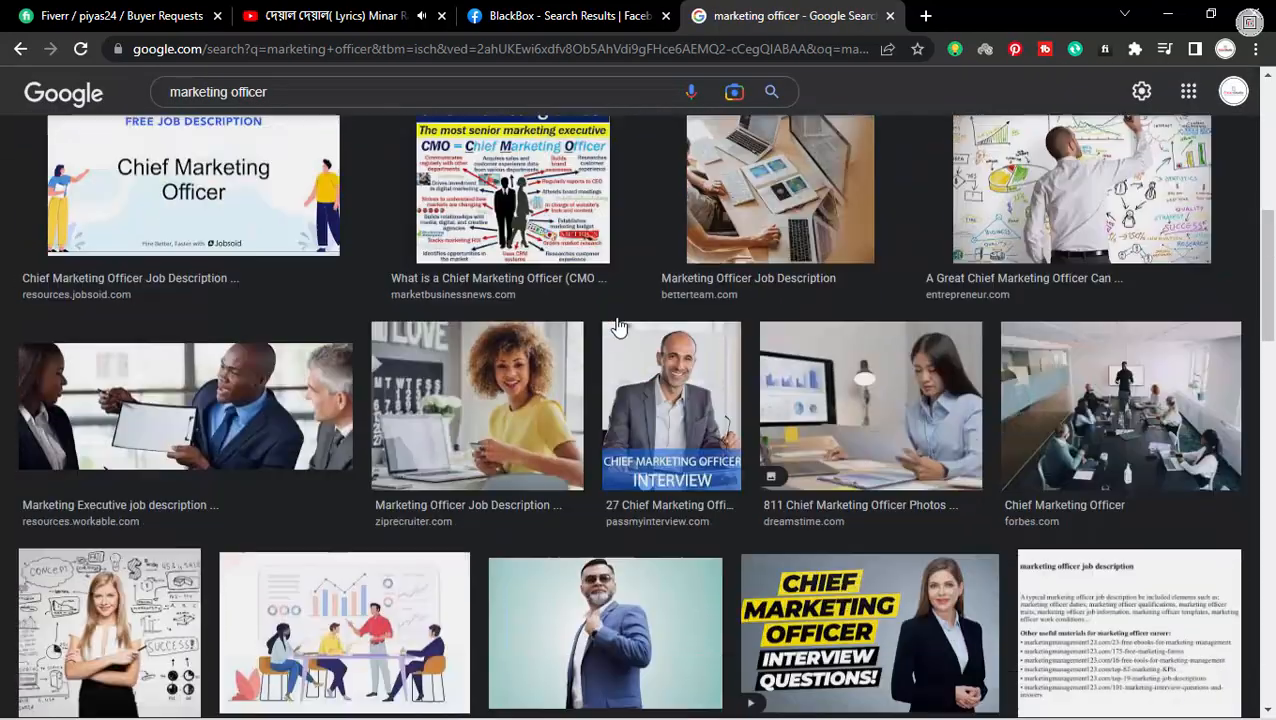
{"action": "scroll", "coordinate": [632, 345], "scroll_direction": "down", "scroll_amount": 10}
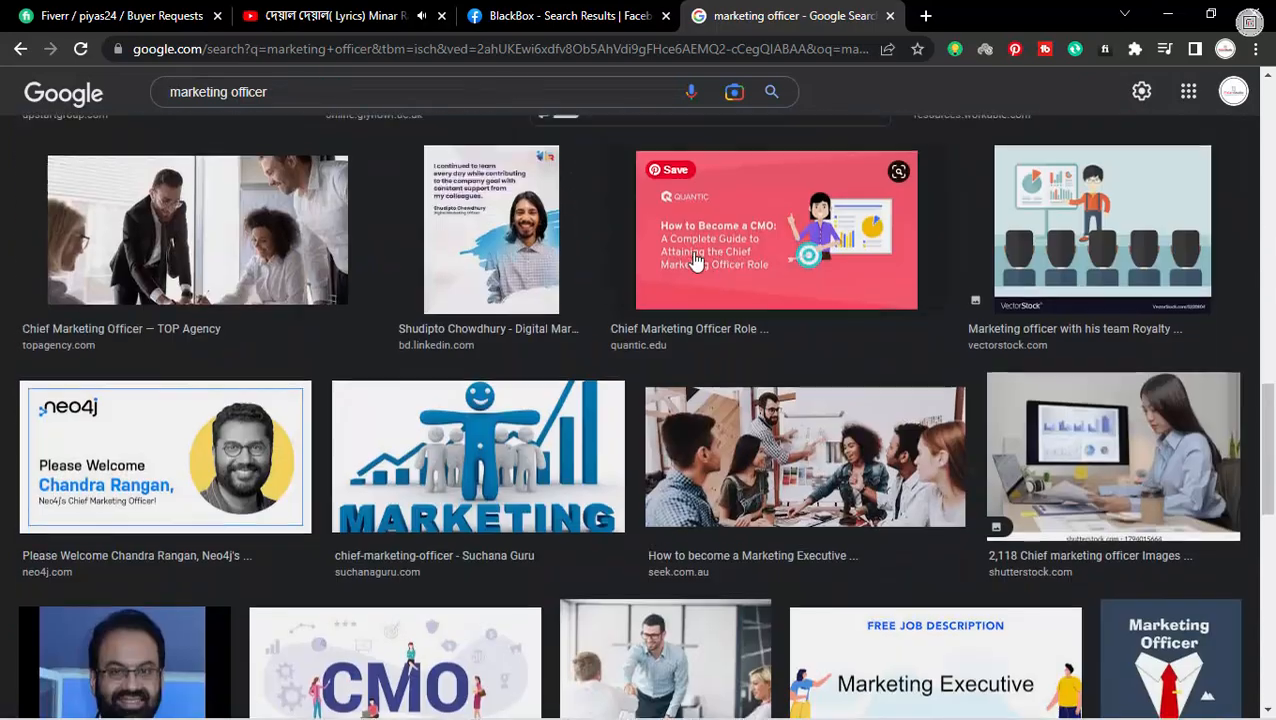
{"action": "scroll", "coordinate": [690, 285], "scroll_direction": "up", "scroll_amount": 1}
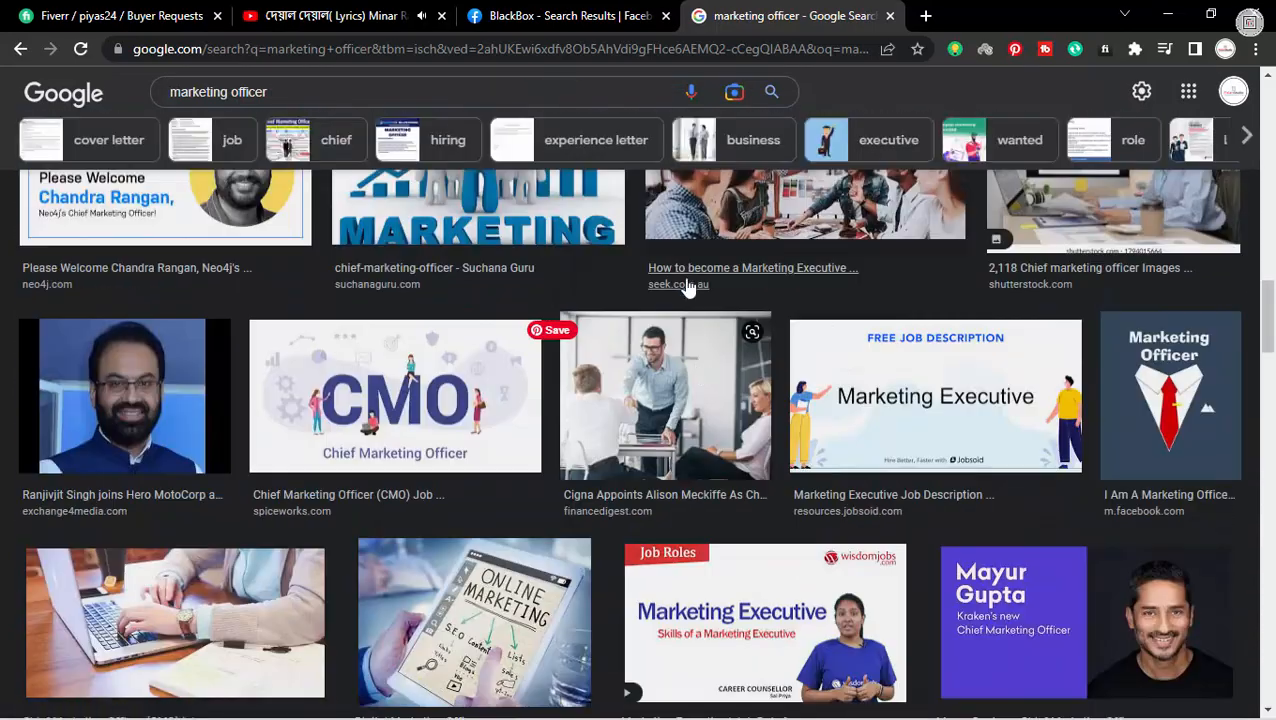
Step: Open the office photo of the standing man in glasses shaking hands and copy the image
{"action": "left_click", "coordinate": [690, 360]}
{"action": "scroll", "coordinate": [952, 392], "scroll_direction": "down", "scroll_amount": 3}
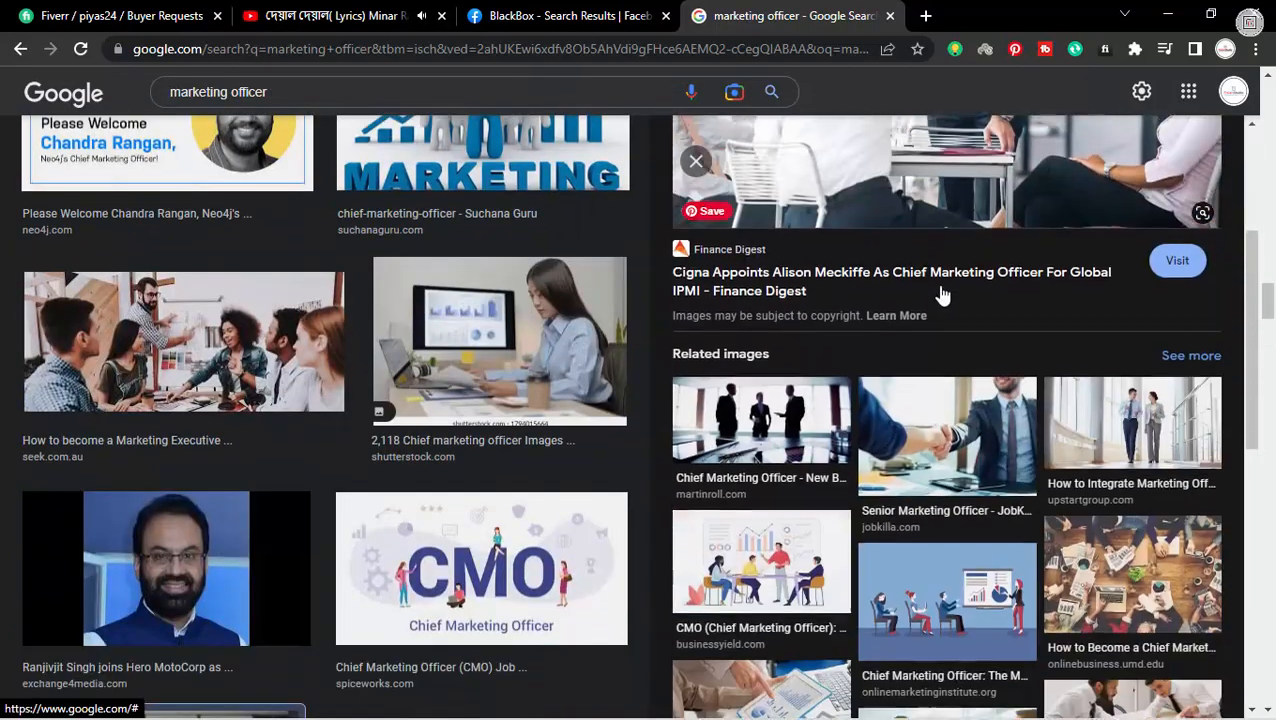
{"action": "scroll", "coordinate": [954, 285], "scroll_direction": "up", "scroll_amount": 3}
{"action": "right_click", "coordinate": [956, 234]}
{"action": "left_click", "coordinate": [1055, 460]}
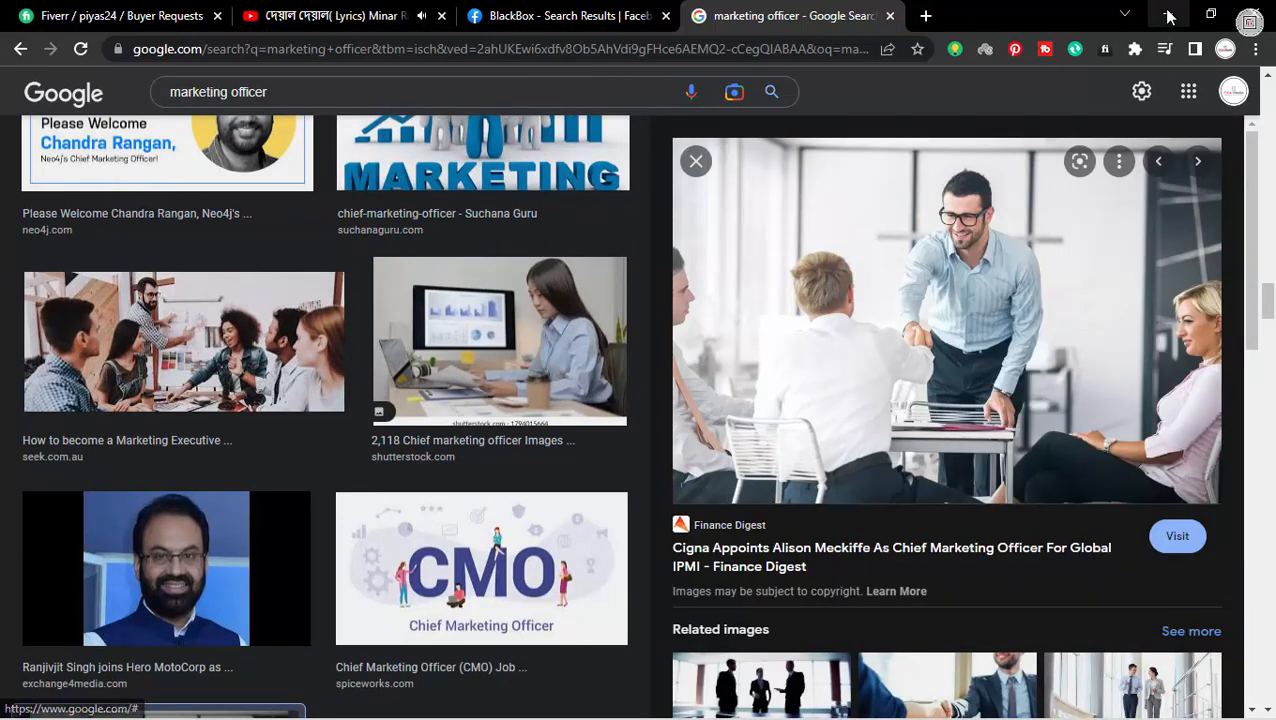
Step: Switch back to Illustrator, paste the photo over the spare frame-shaped outline beside the artboard and send it to the back
{"action": "left_click", "coordinate": [1167, 14]}
{"action": "left_click_drag", "start_coordinate": [698, 351], "coordinate": [446, 342]}
{"action": "left_click_drag", "start_coordinate": [446, 342], "coordinate": [656, 359]}
{"action": "key", "text": "ctrl+v"}
{"action": "left_click", "coordinate": [656, 359], "text": "ctrl"}
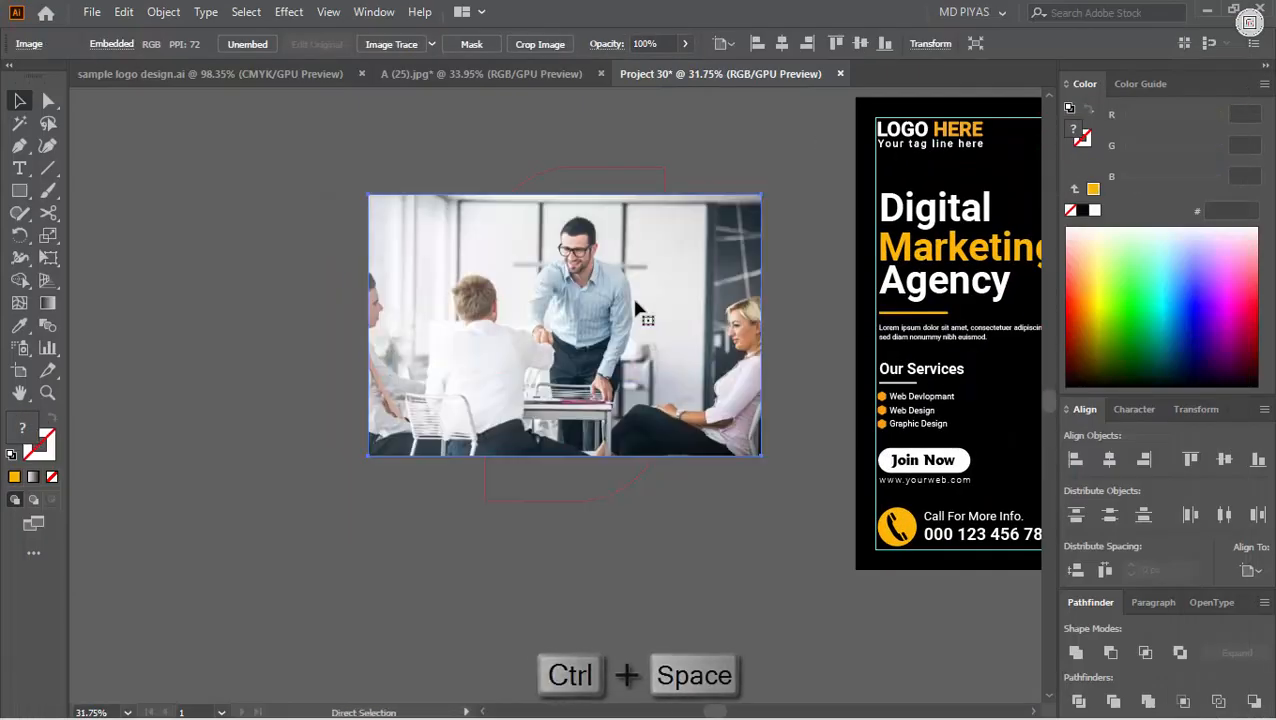
{"action": "key", "text": "ctrl+shift+bracketleft"}
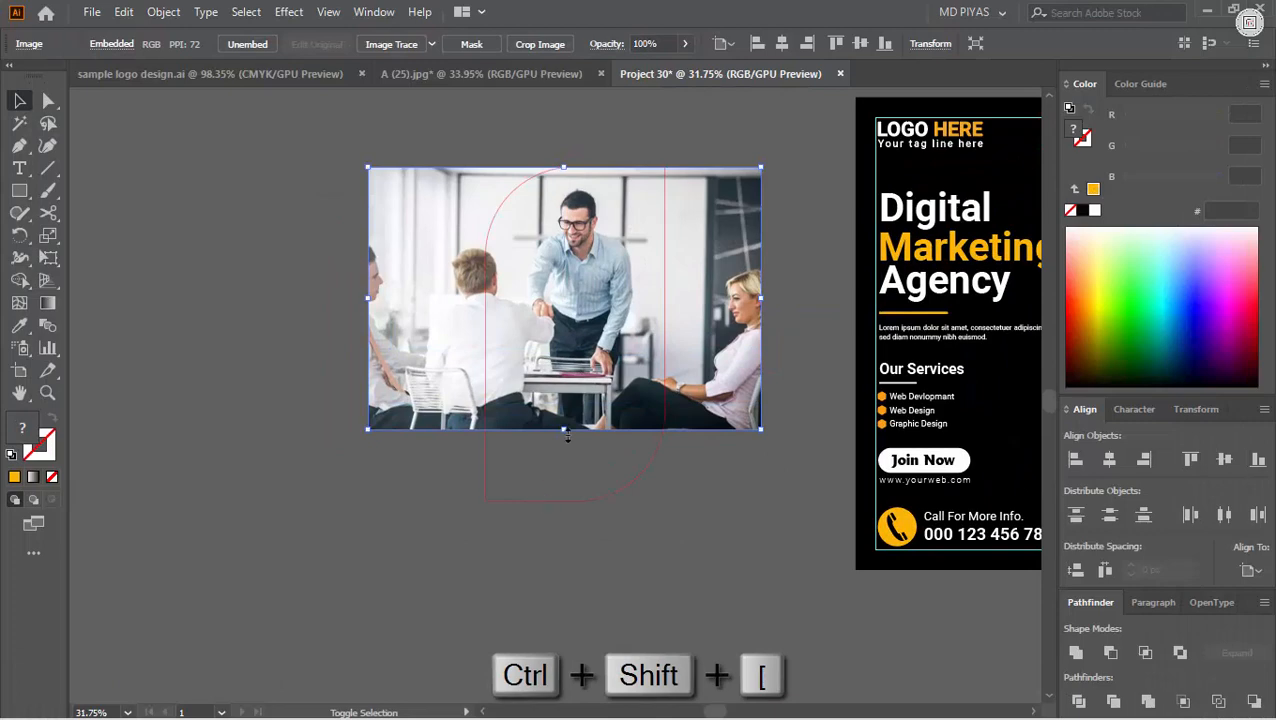
Step: Enlarge the photo to the full height of the frame-shaped outline and shift it sideways behind the outline
{"action": "left_click_drag", "start_coordinate": [565, 432], "coordinate": [570, 502]}
{"action": "left_click", "coordinate": [545, 535]}
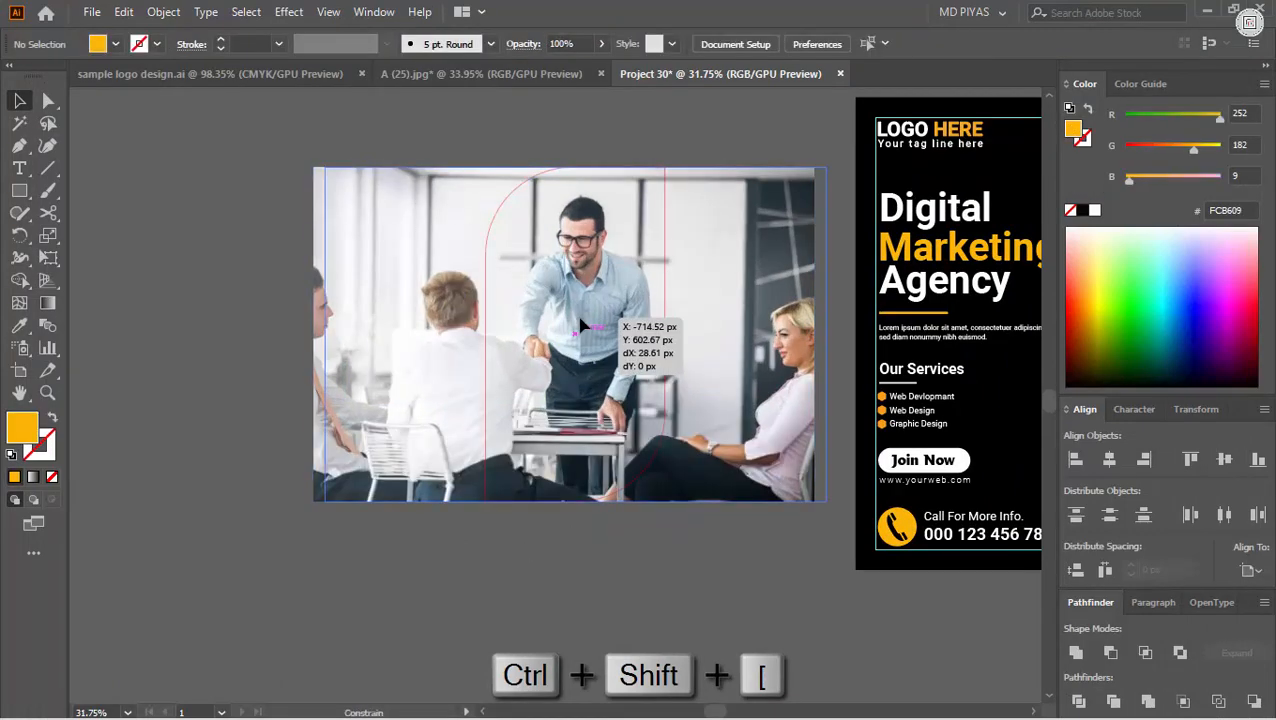
{"action": "left_click_drag", "start_coordinate": [580, 318], "coordinate": [582, 318]}
Step: Make a clipping mask from the photo and the frame-shaped outline
{"action": "left_click_drag", "start_coordinate": [488, 160], "coordinate": [576, 350]}
{"action": "right_click", "coordinate": [576, 350]}
{"action": "left_click", "coordinate": [664, 522]}
{"action": "left_click", "coordinate": [570, 600]}
Step: Align the clipped photo to the centre of the post's red frame, both horizontally and vertically
{"action": "left_click_drag", "start_coordinate": [616, 440], "coordinate": [290, 450]}
{"action": "left_click_drag", "start_coordinate": [300, 338], "coordinate": [372, 339]}
{"action": "left_click", "coordinate": [355, 340]}
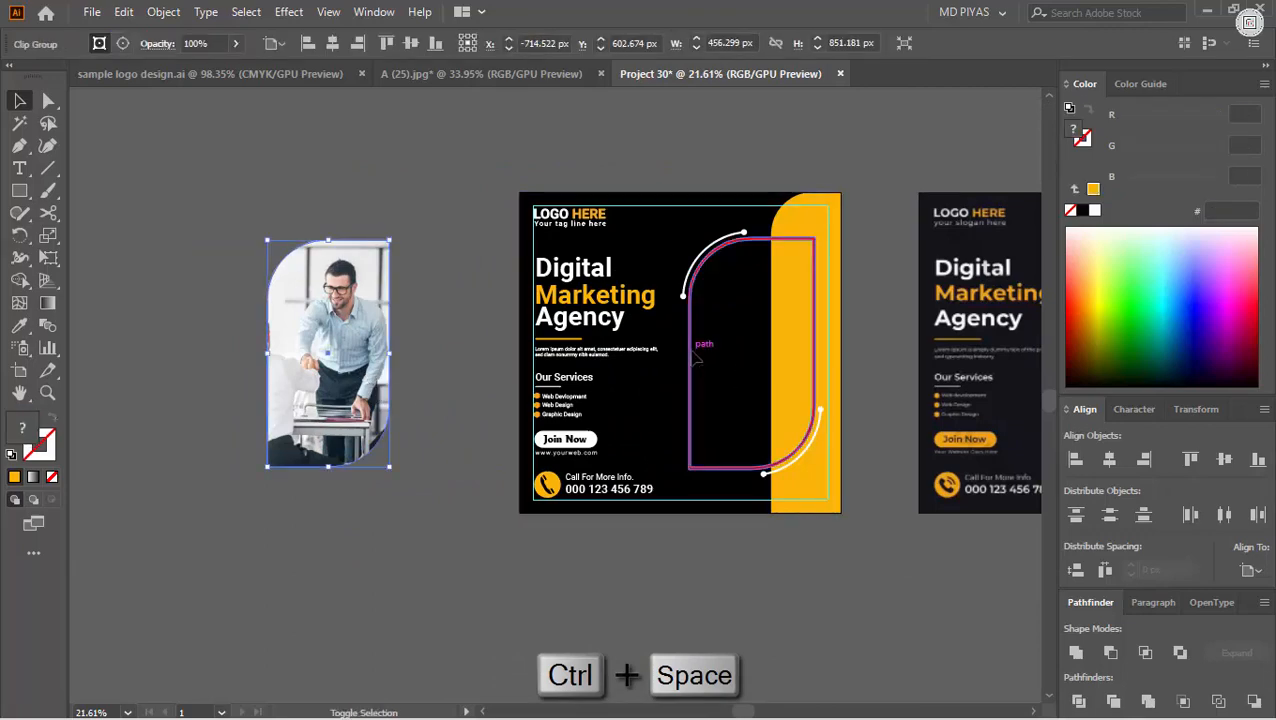
{"action": "left_click", "coordinate": [692, 352], "text": "shift"}
{"action": "left_click", "coordinate": [692, 352]}
{"action": "left_click", "coordinate": [1109, 459]}
{"action": "left_click", "coordinate": [1214, 462]}
{"action": "left_click", "coordinate": [794, 606]}
Step: Recolour the red photo frame with the side panel's yellow, FCB609
{"action": "left_click_drag", "start_coordinate": [824, 252], "coordinate": [1200, 305]}
{"action": "left_click", "coordinate": [804, 246]}
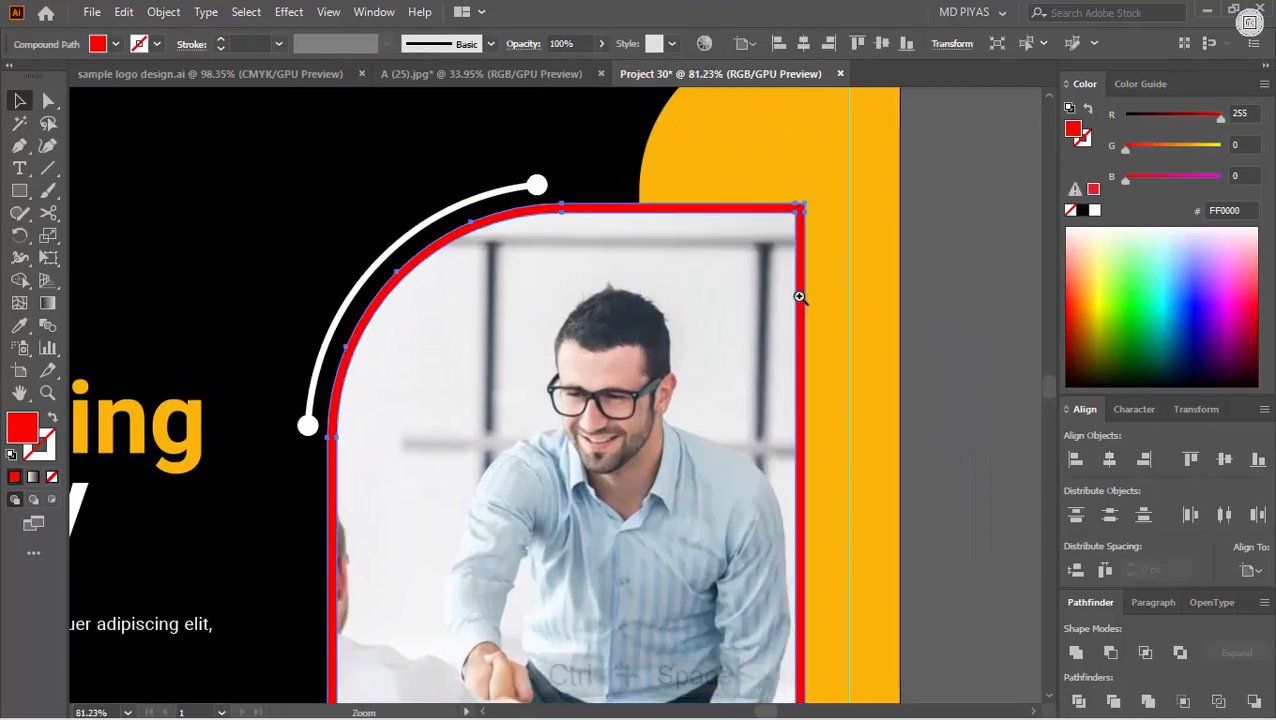
{"action": "left_click_drag", "start_coordinate": [771, 306], "coordinate": [350, 310]}
{"action": "left_click_drag", "start_coordinate": [829, 447], "coordinate": [609, 431]}
{"action": "left_click_drag", "start_coordinate": [588, 349], "coordinate": [804, 373]}
{"action": "left_click", "coordinate": [22, 330]}
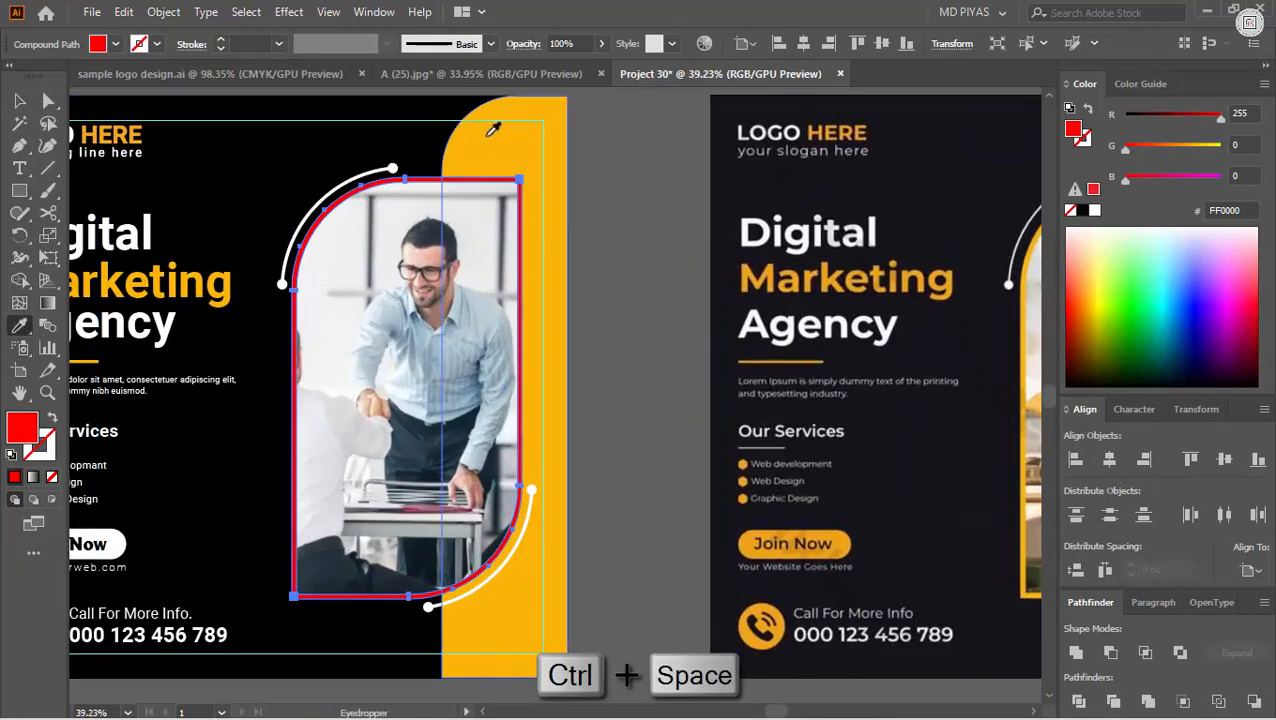
{"action": "left_click", "coordinate": [493, 130]}
{"action": "left_click", "coordinate": [19, 101]}
{"action": "left_click", "coordinate": [629, 235]}
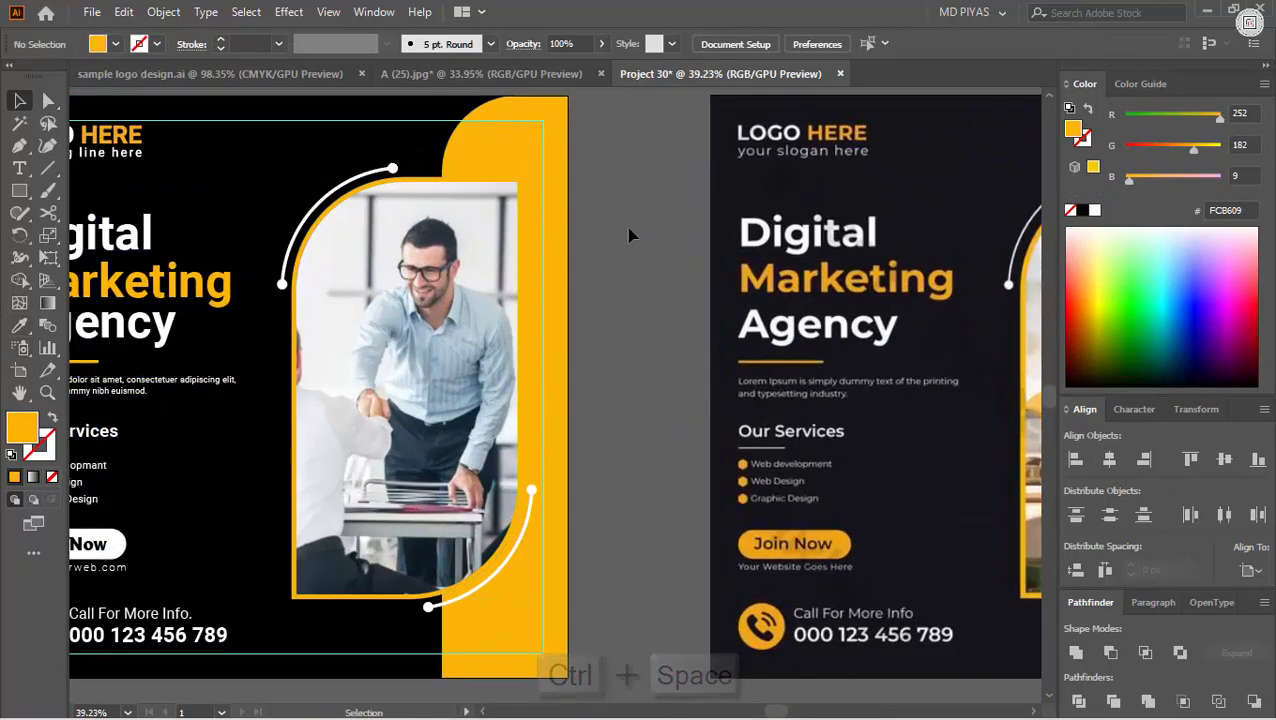
Step: Offset the yellow photo frame's path by 29 px with mitered joins
{"action": "left_click_drag", "start_coordinate": [629, 235], "coordinate": [747, 337]}
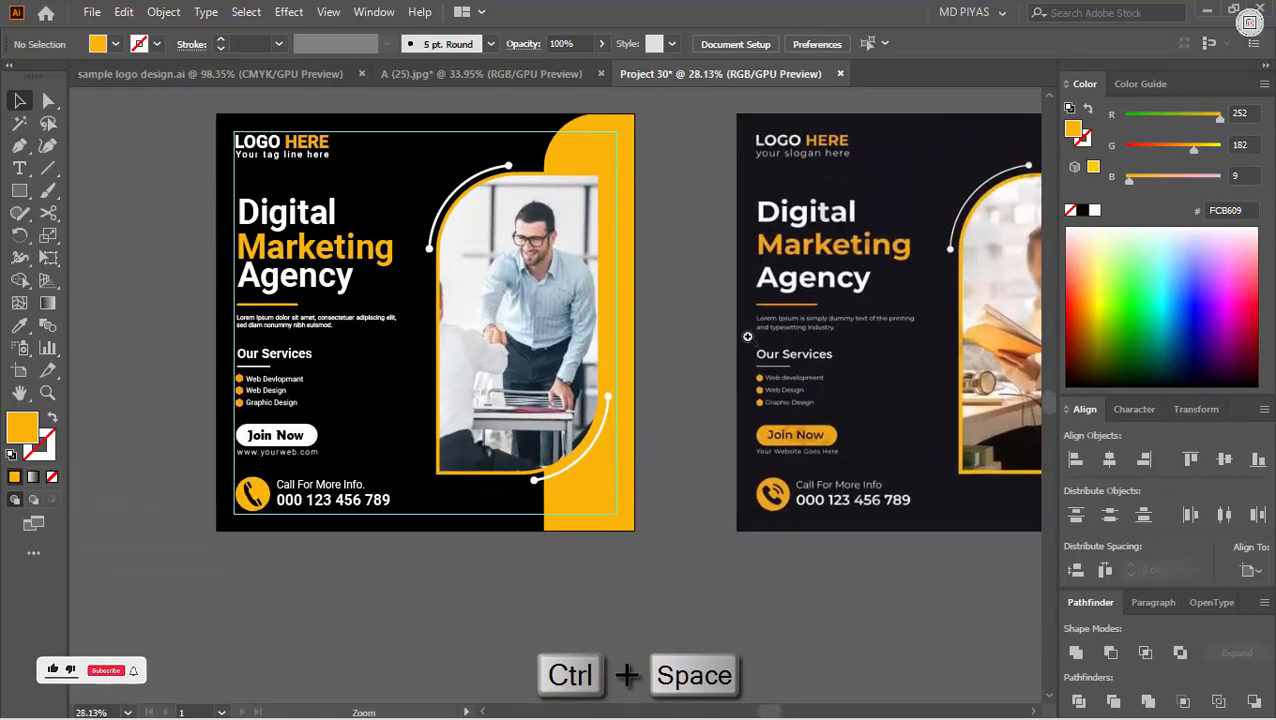
{"action": "left_click", "coordinate": [598, 423]}
{"action": "left_click_drag", "start_coordinate": [590, 182], "coordinate": [709, 293]}
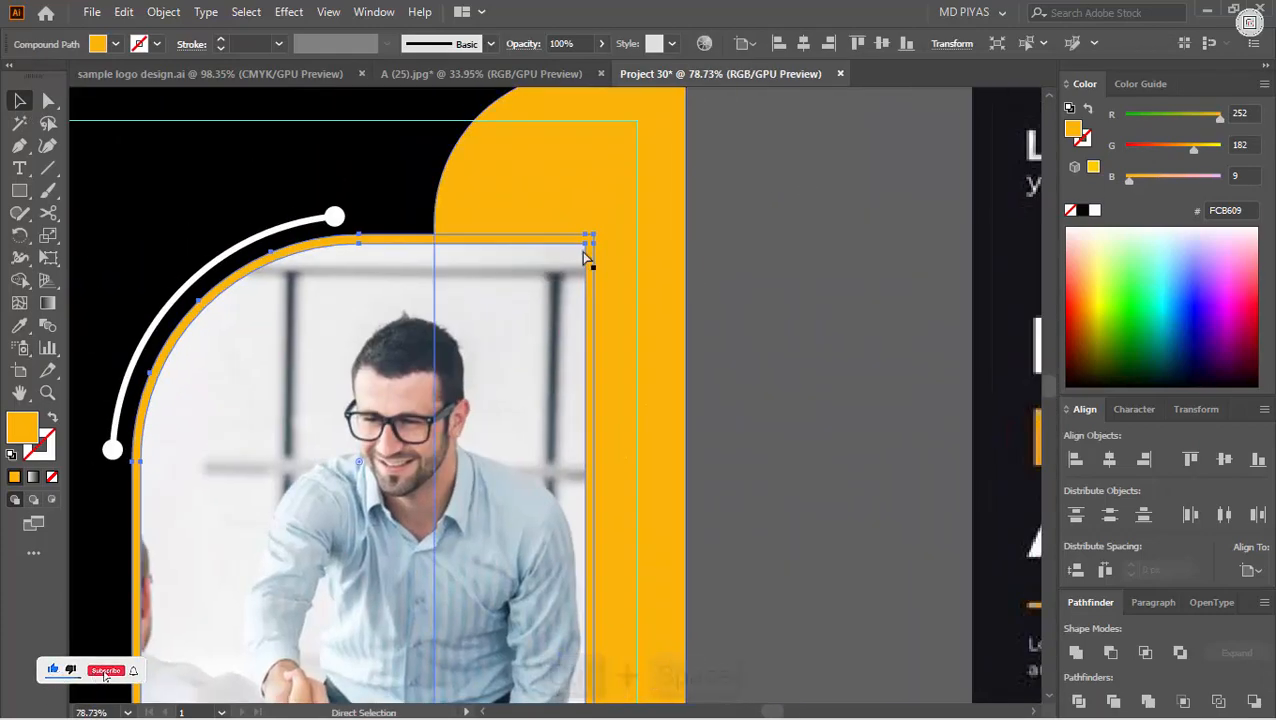
{"action": "left_click_drag", "start_coordinate": [584, 249], "coordinate": [675, 260]}
{"action": "left_click", "coordinate": [165, 11]}
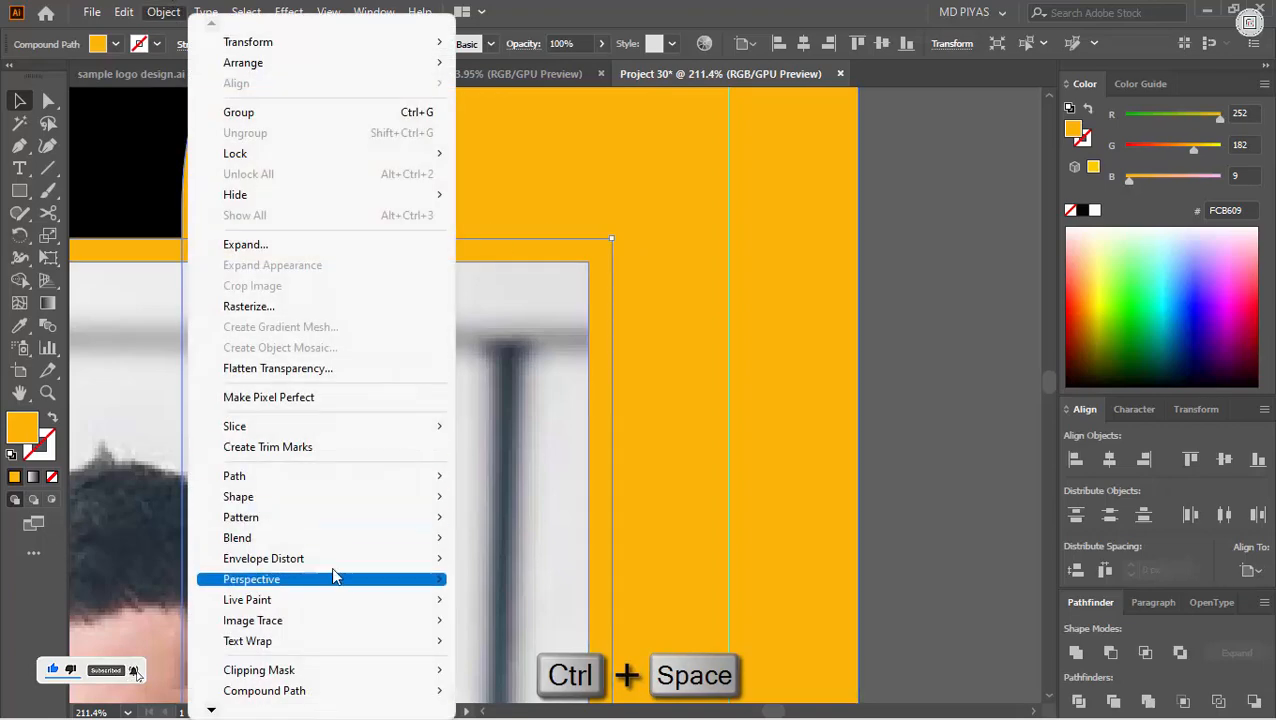
{"action": "mouse_move", "coordinate": [300, 476]}
{"action": "left_click", "coordinate": [527, 308]}
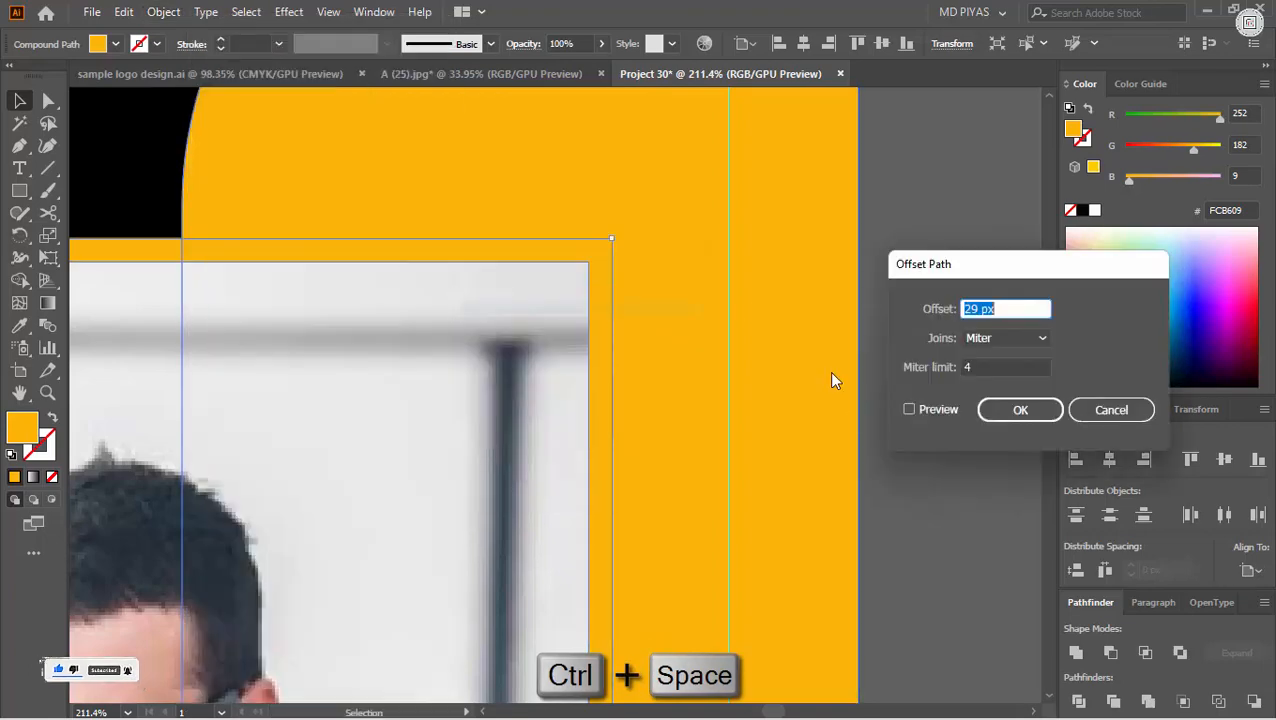
{"action": "left_click", "coordinate": [910, 410]}
{"action": "left_click", "coordinate": [1011, 408]}
Step: Cut the offset frame shape out of the yellow side panel with Shape Builder and inspect the resulting gap
{"action": "left_click_drag", "start_coordinate": [644, 416], "coordinate": [627, 364]}
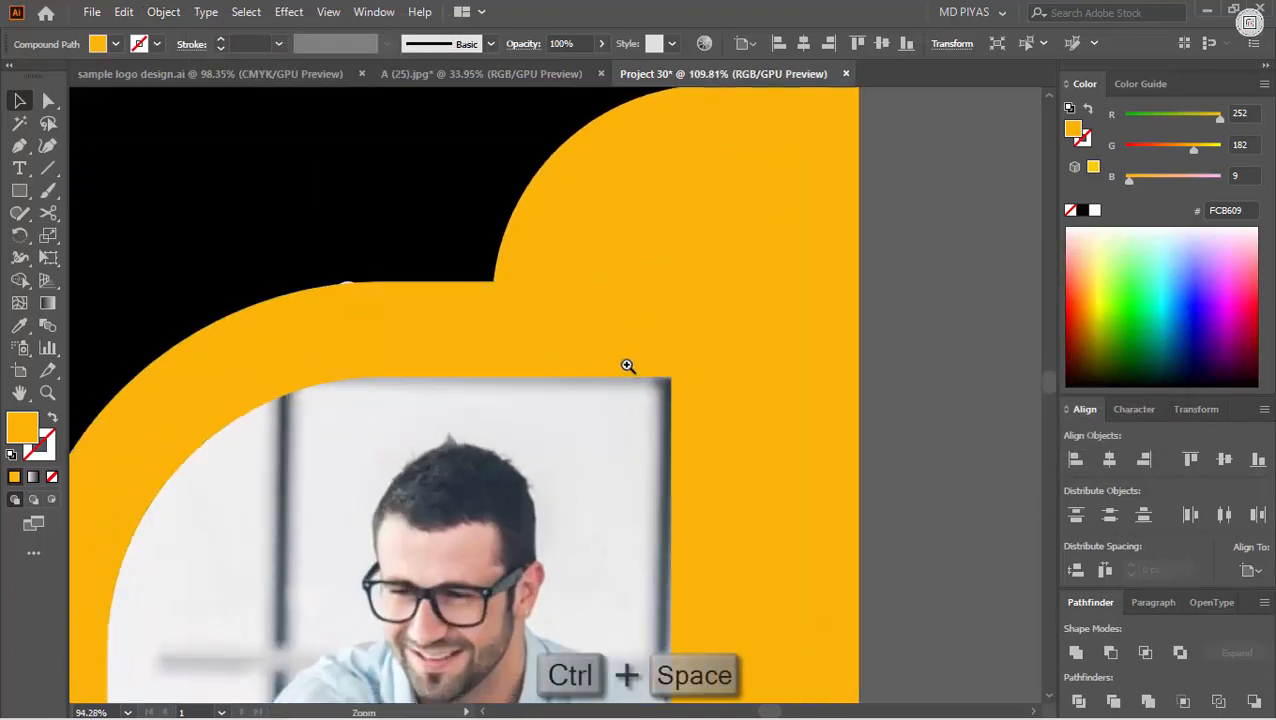
{"action": "mouse_move", "coordinate": [676, 253]}
{"action": "left_mouse_down"}
{"action": "mouse_move", "coordinate": [585, 390]}
{"action": "mouse_move", "coordinate": [607, 405]}
{"action": "mouse_move", "coordinate": [612, 322]}
{"action": "mouse_move", "coordinate": [637, 294]}
{"action": "left_mouse_up"}
{"action": "key", "text": "shift+m"}
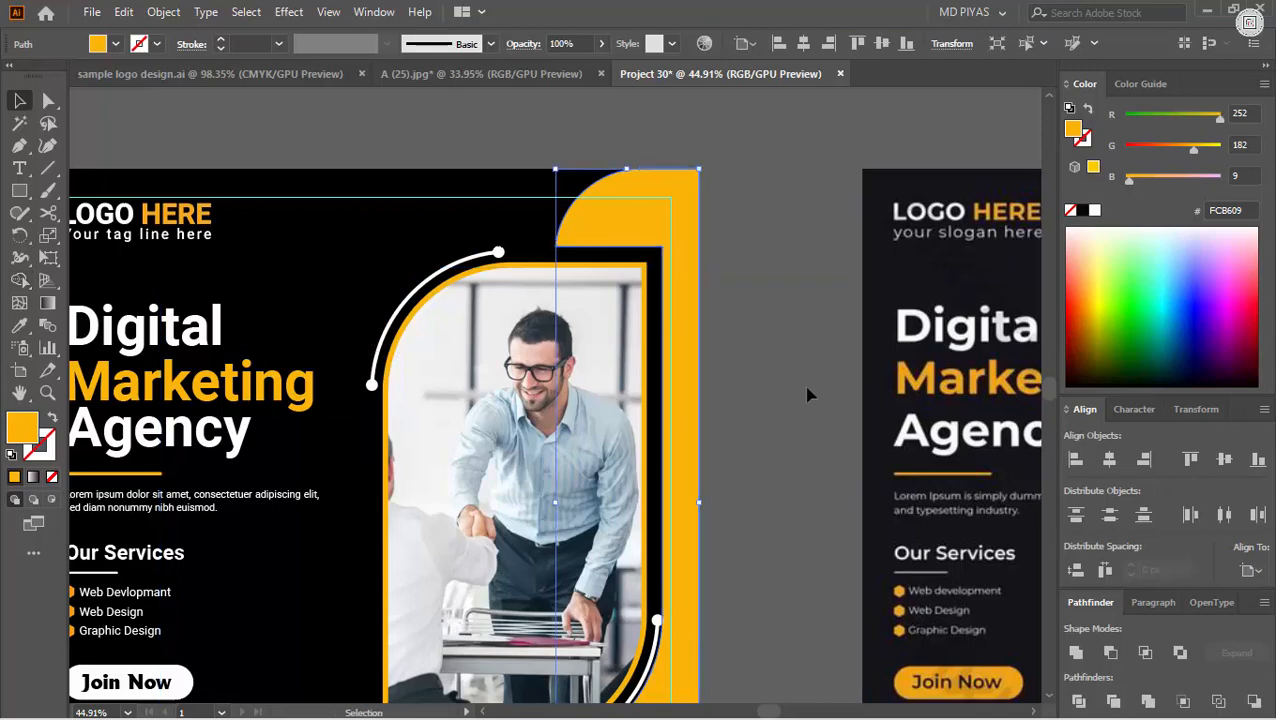
{"action": "left_click_drag", "start_coordinate": [635, 402], "coordinate": [747, 506]}
{"action": "left_click_drag", "start_coordinate": [520, 505], "coordinate": [454, 479]}
{"action": "left_click_drag", "start_coordinate": [511, 432], "coordinate": [561, 428]}
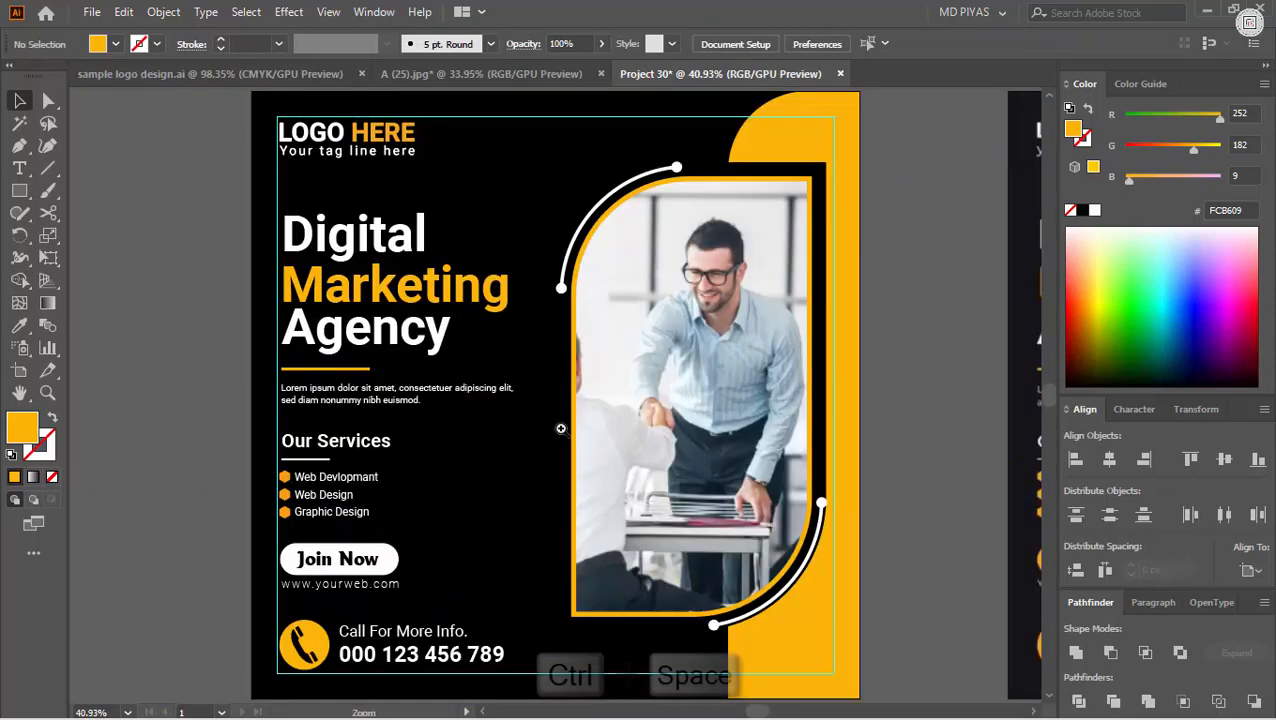
Step: Undo the cut in the yellow panel and the frame's path offset
{"action": "left_click_drag", "start_coordinate": [924, 347], "coordinate": [900, 290]}
{"action": "key", "text": "ctrl+z"}
{"action": "key", "text": "ctrl+z"}
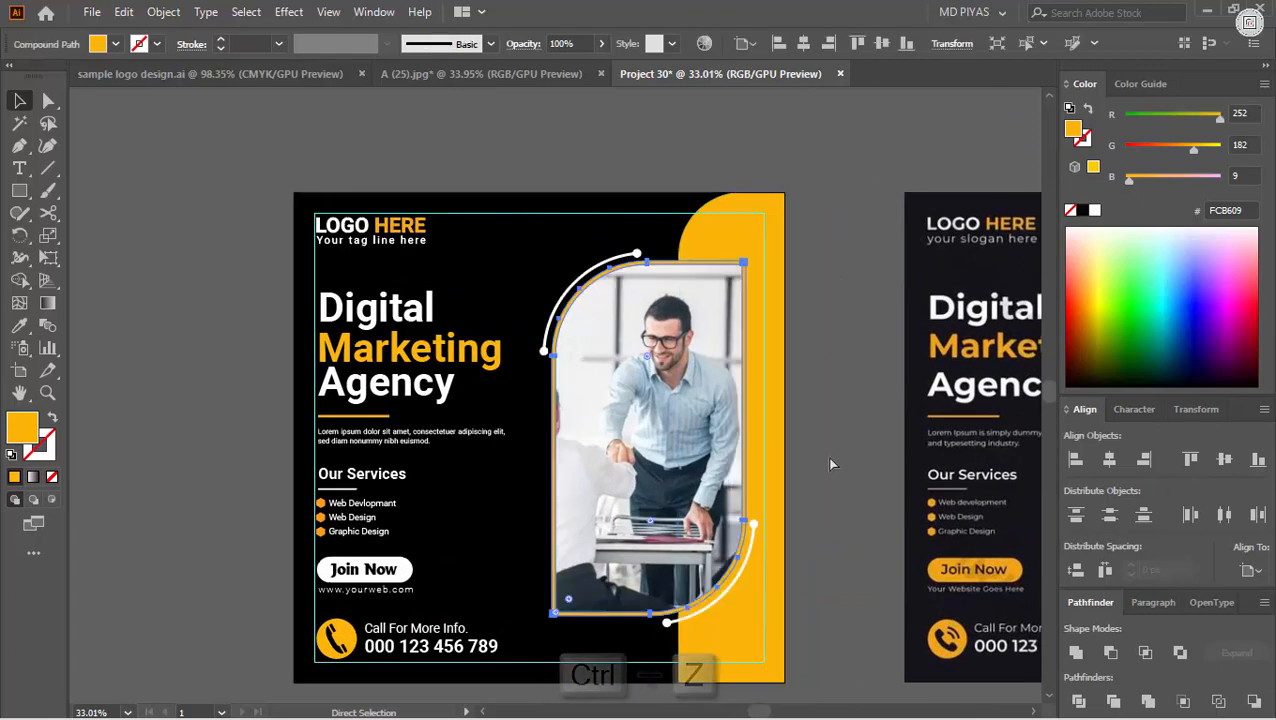
Step: Offset the yellow photo frame's path by 18 px with mitered joins, previewing the distance
{"action": "left_click_drag", "start_coordinate": [834, 464], "coordinate": [977, 382]}
{"action": "left_click_drag", "start_coordinate": [706, 245], "coordinate": [752, 153]}
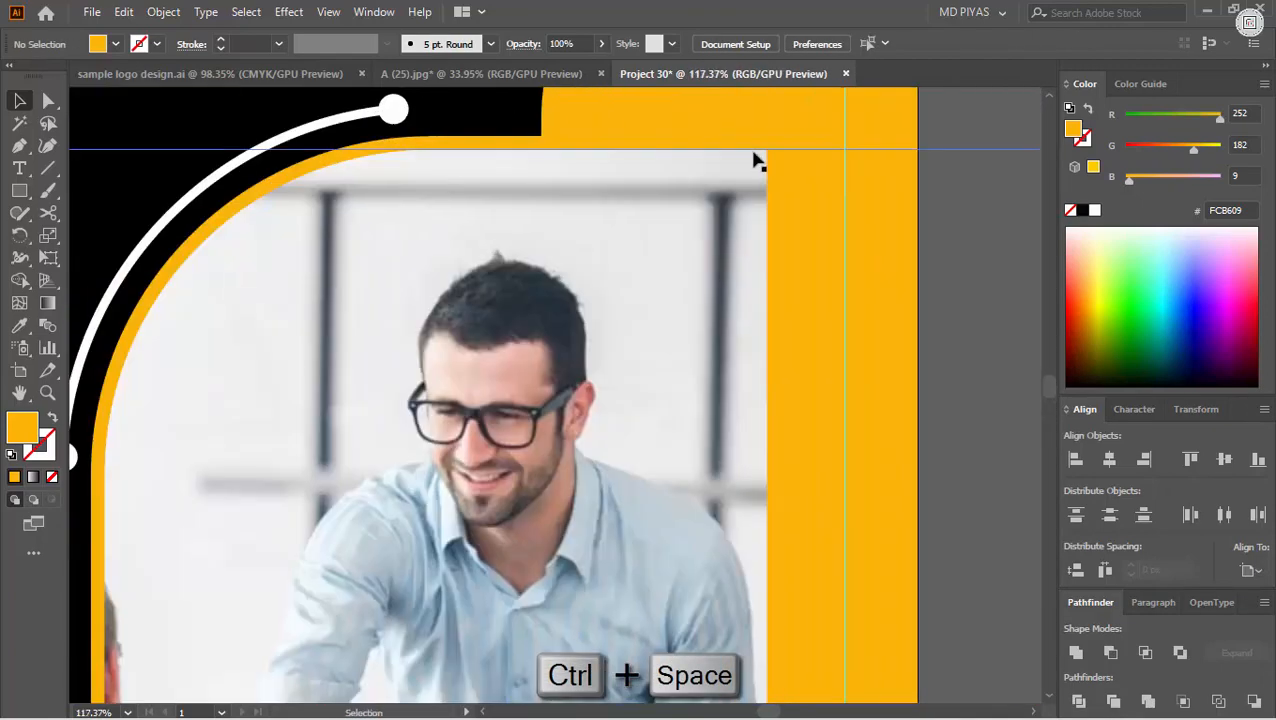
{"action": "left_click", "coordinate": [752, 146]}
{"action": "left_click", "coordinate": [163, 11]}
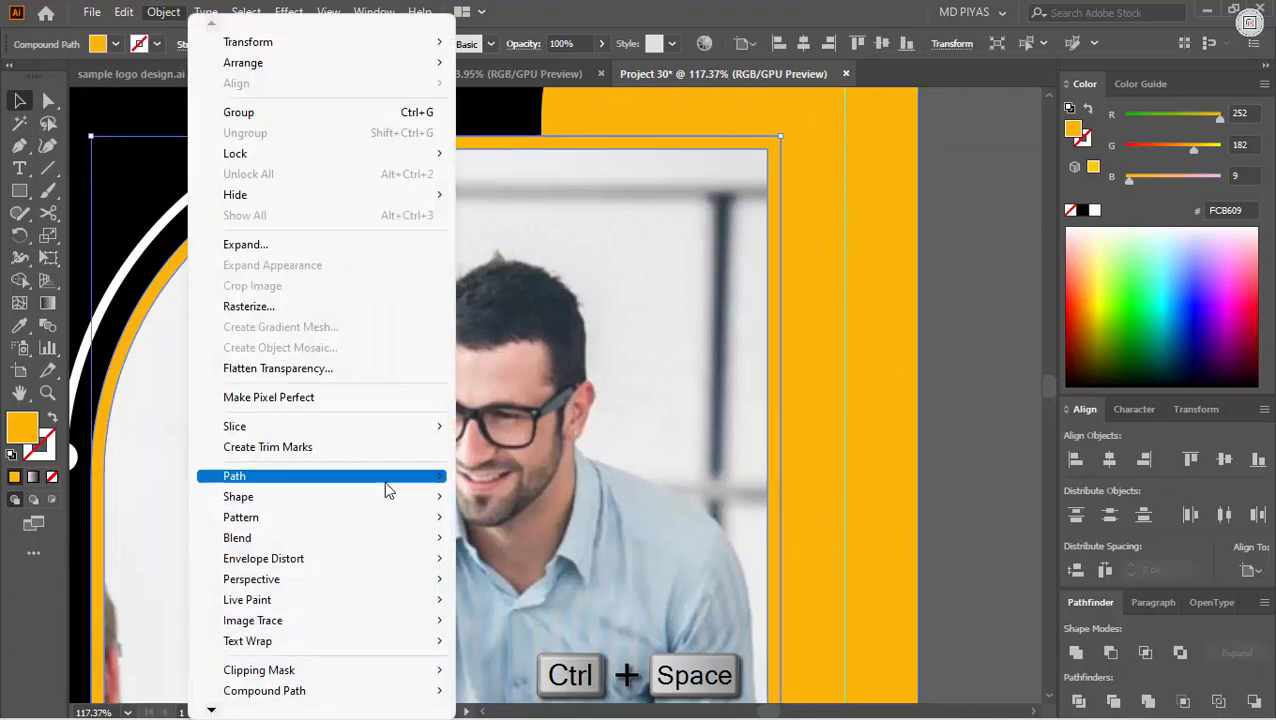
{"action": "mouse_move", "coordinate": [420, 476]}
{"action": "left_click", "coordinate": [591, 306]}
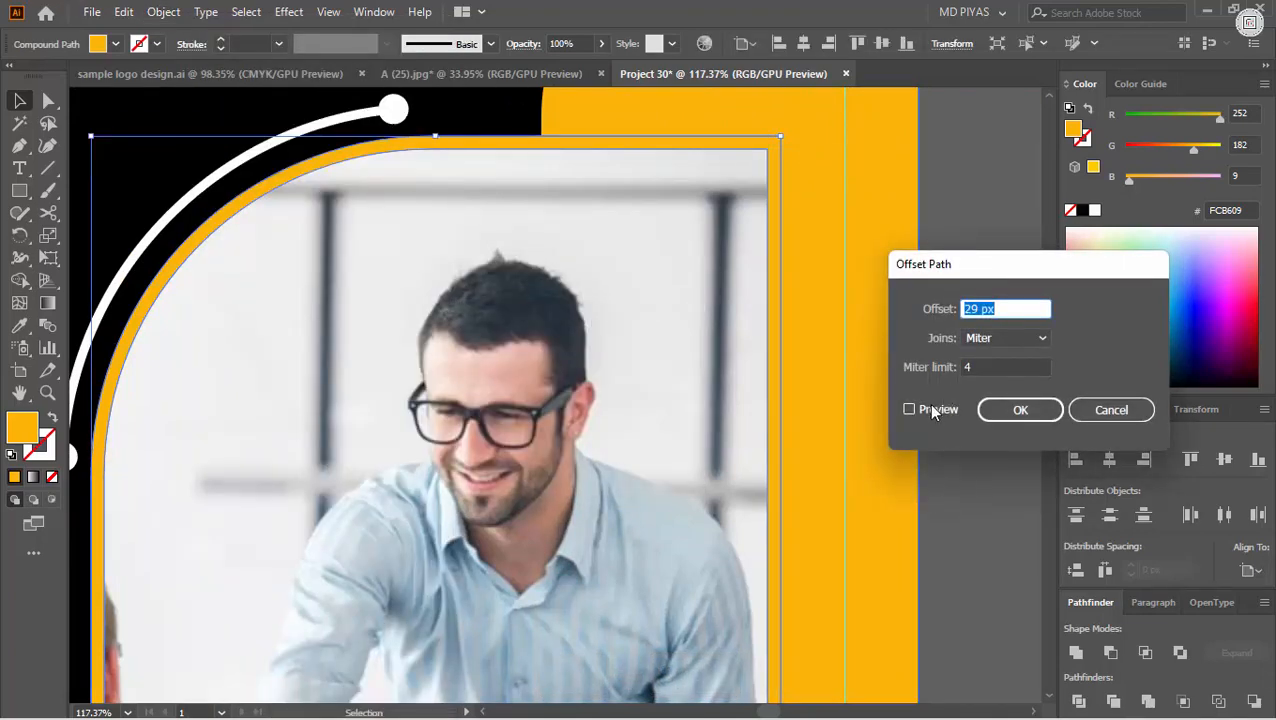
{"action": "left_click", "coordinate": [924, 409]}
{"action": "scroll", "coordinate": [1010, 309], "scroll_direction": "down", "scroll_amount": 17}
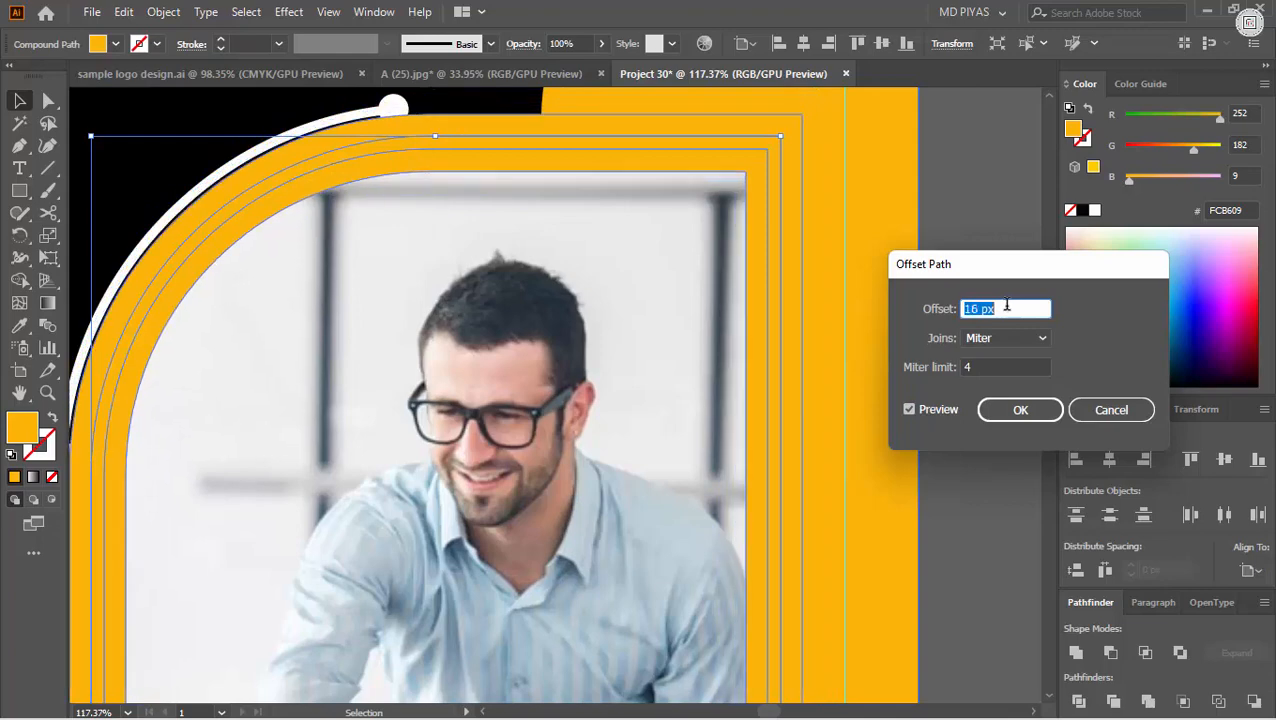
{"action": "scroll", "coordinate": [1007, 305], "scroll_direction": "up", "scroll_amount": 7}
{"action": "scroll", "coordinate": [1007, 305], "scroll_direction": "down", "scroll_amount": 4}
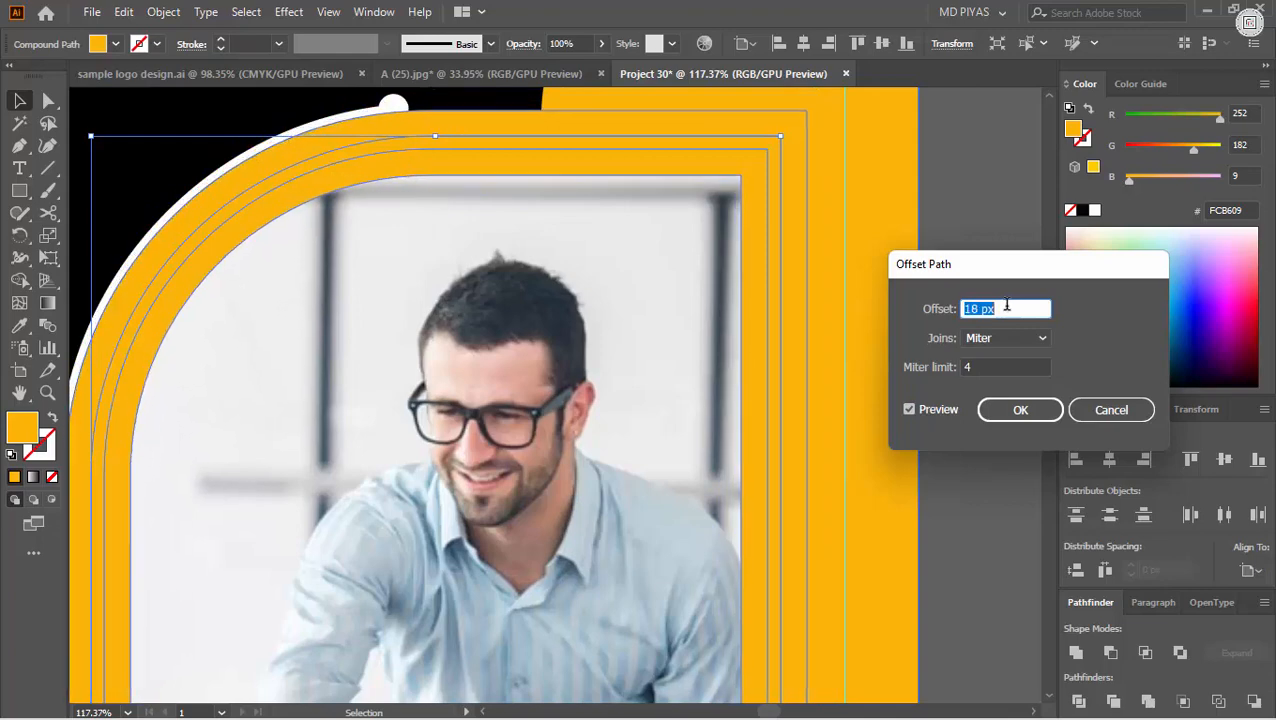
{"action": "scroll", "coordinate": [1007, 305], "scroll_direction": "up", "scroll_amount": 2}
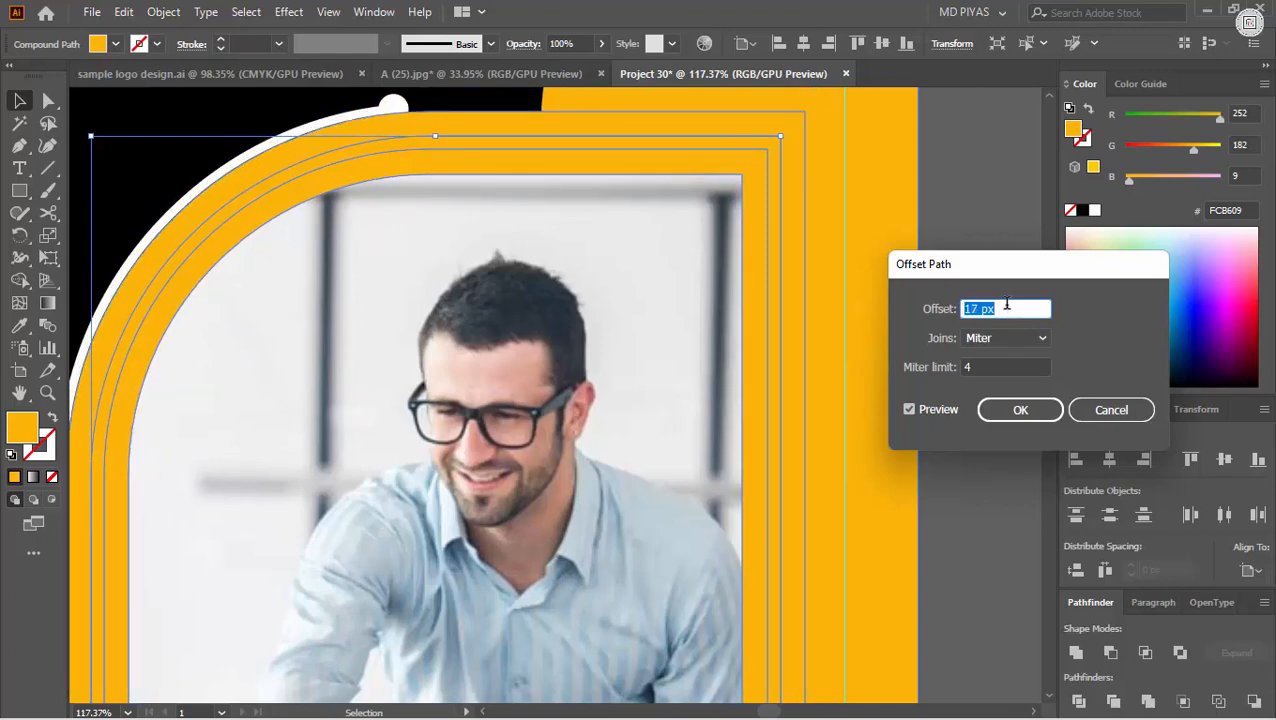
{"action": "key", "text": "Return"}
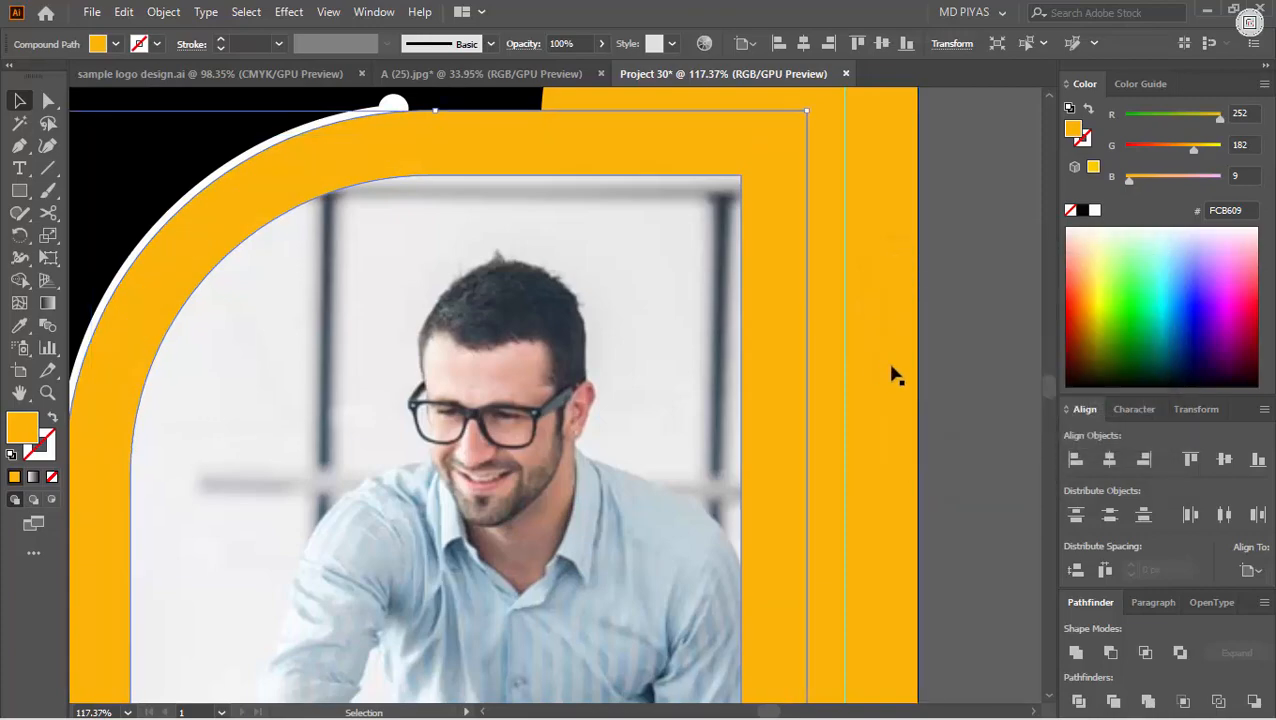
Step: Cut the offset frame shape out of the yellow side panel with Shape Builder, leaving a black gap around the photo frame
{"action": "key", "text": "shift+m"}
{"action": "scroll", "coordinate": [735, 362], "scroll_direction": "down", "scroll_amount": 5}
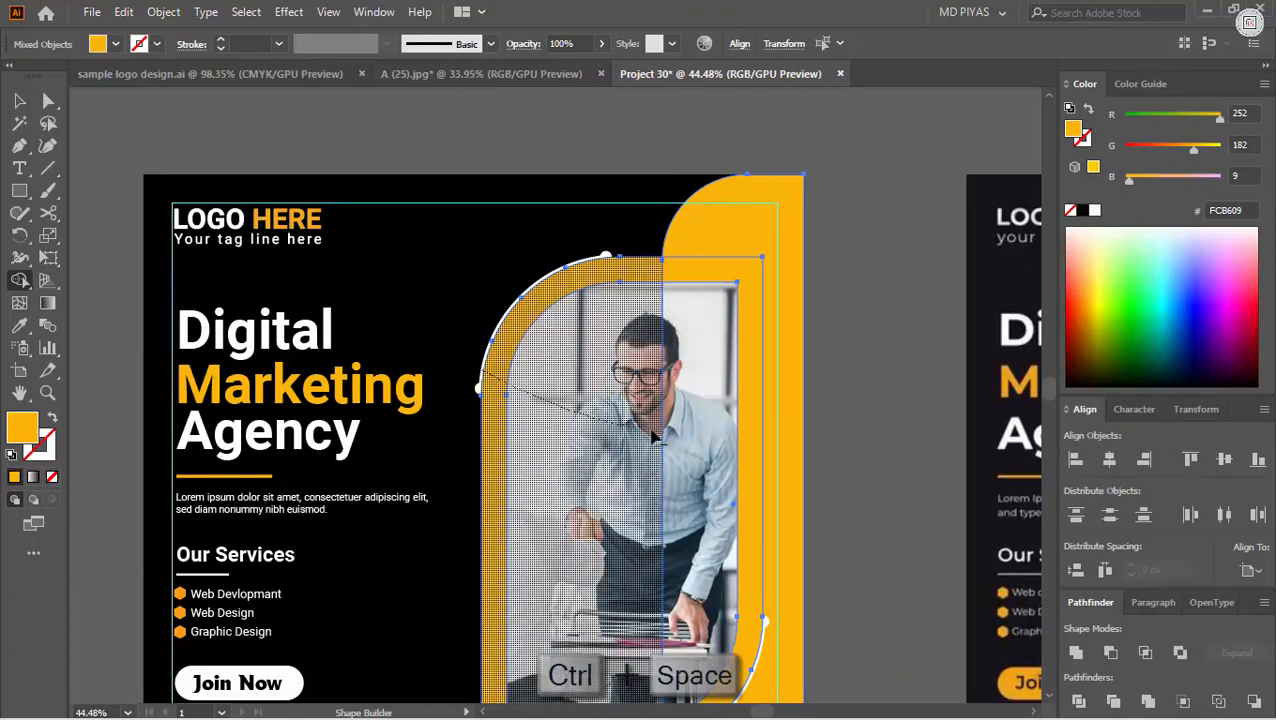
{"action": "left_click_drag", "start_coordinate": [743, 448], "coordinate": [746, 450]}
{"action": "left_click_drag", "start_coordinate": [743, 448], "coordinate": [711, 262]}
{"action": "left_click_drag", "start_coordinate": [658, 547], "coordinate": [940, 424]}
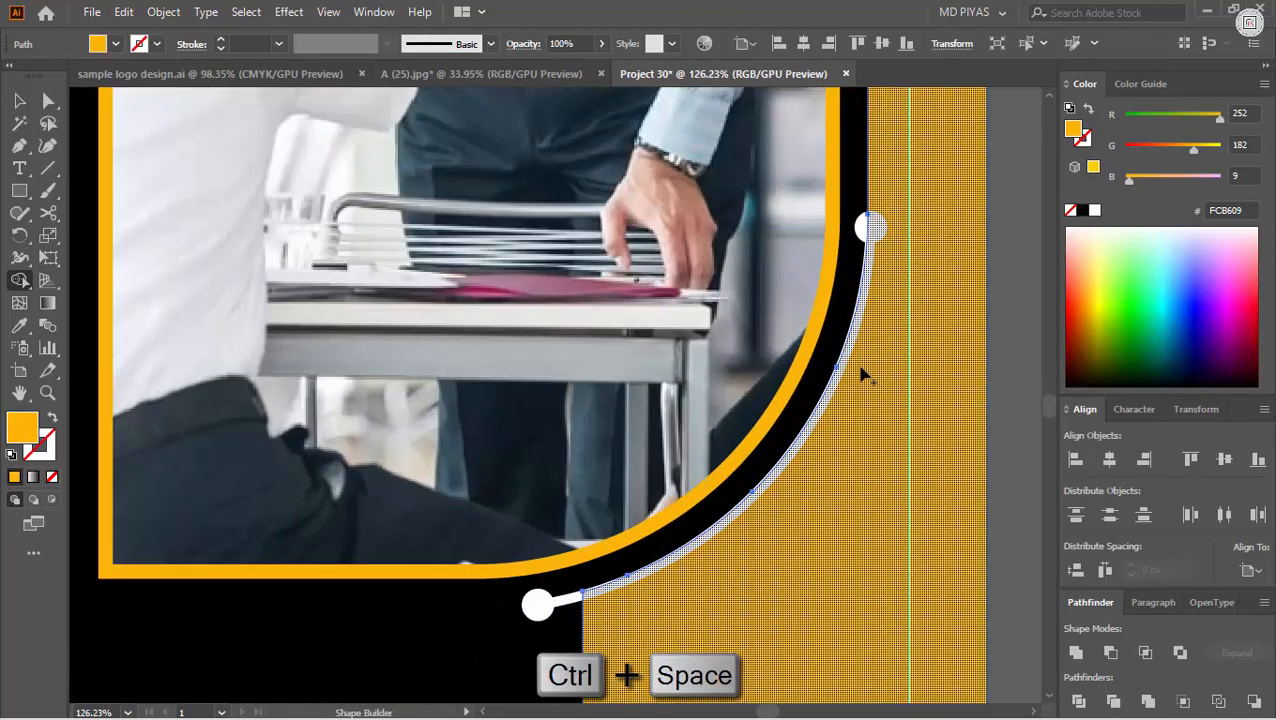
{"action": "left_click_drag", "start_coordinate": [762, 477], "coordinate": [1110, 330]}
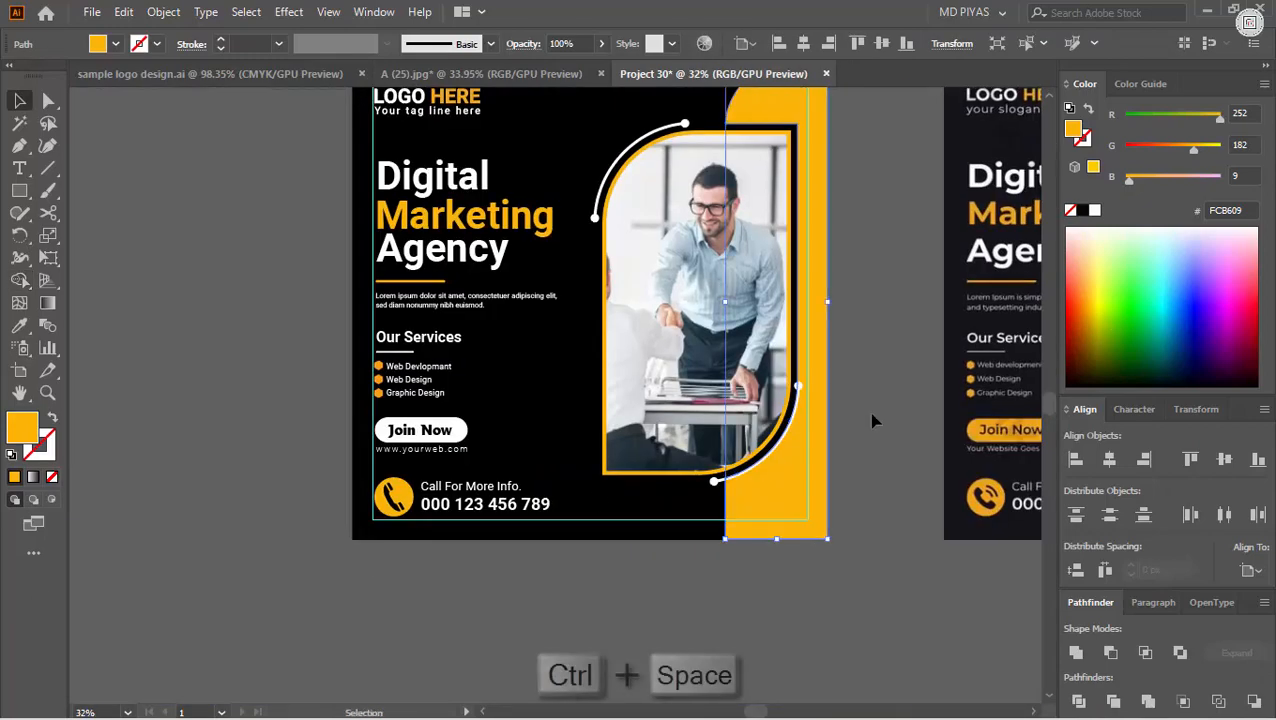
{"action": "left_click", "coordinate": [871, 420]}
Step: Delete the reference design beside the artboard and hide the guides
{"action": "left_click_drag", "start_coordinate": [789, 428], "coordinate": [656, 421]}
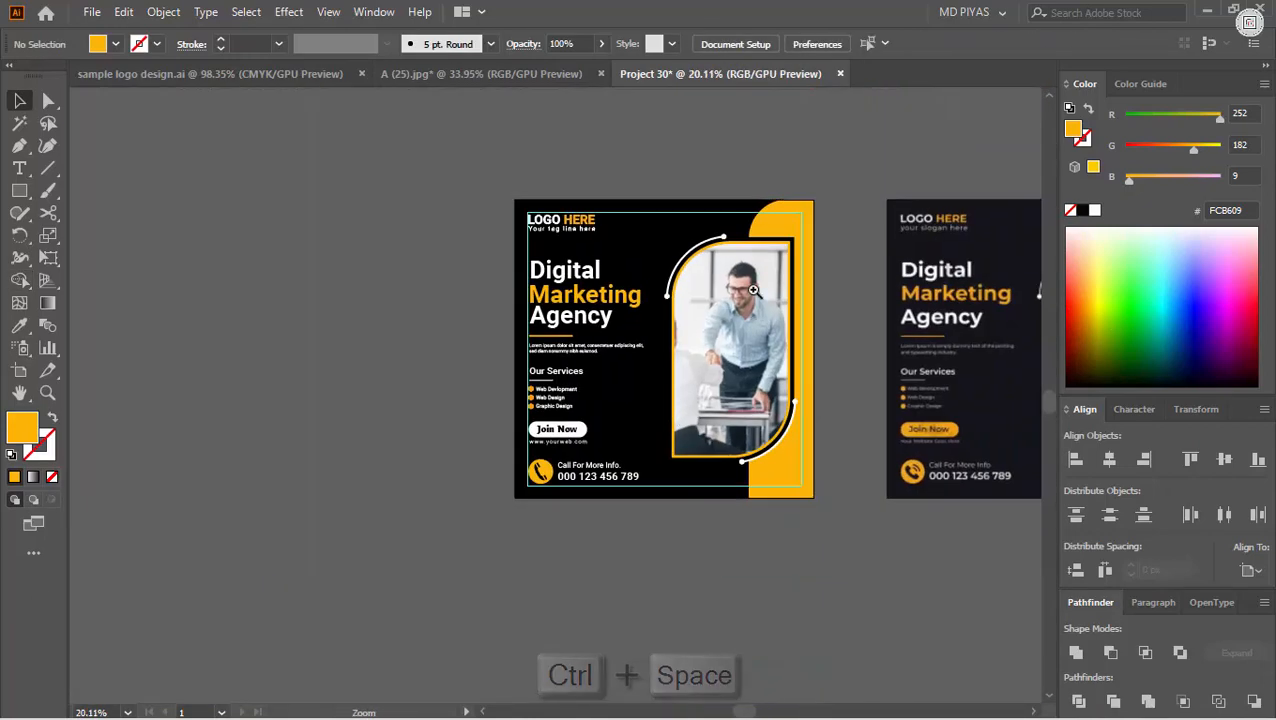
{"action": "key", "text": "ctrl+0"}
{"action": "left_click_drag", "start_coordinate": [786, 347], "coordinate": [610, 347]}
{"action": "left_click", "coordinate": [805, 267]}
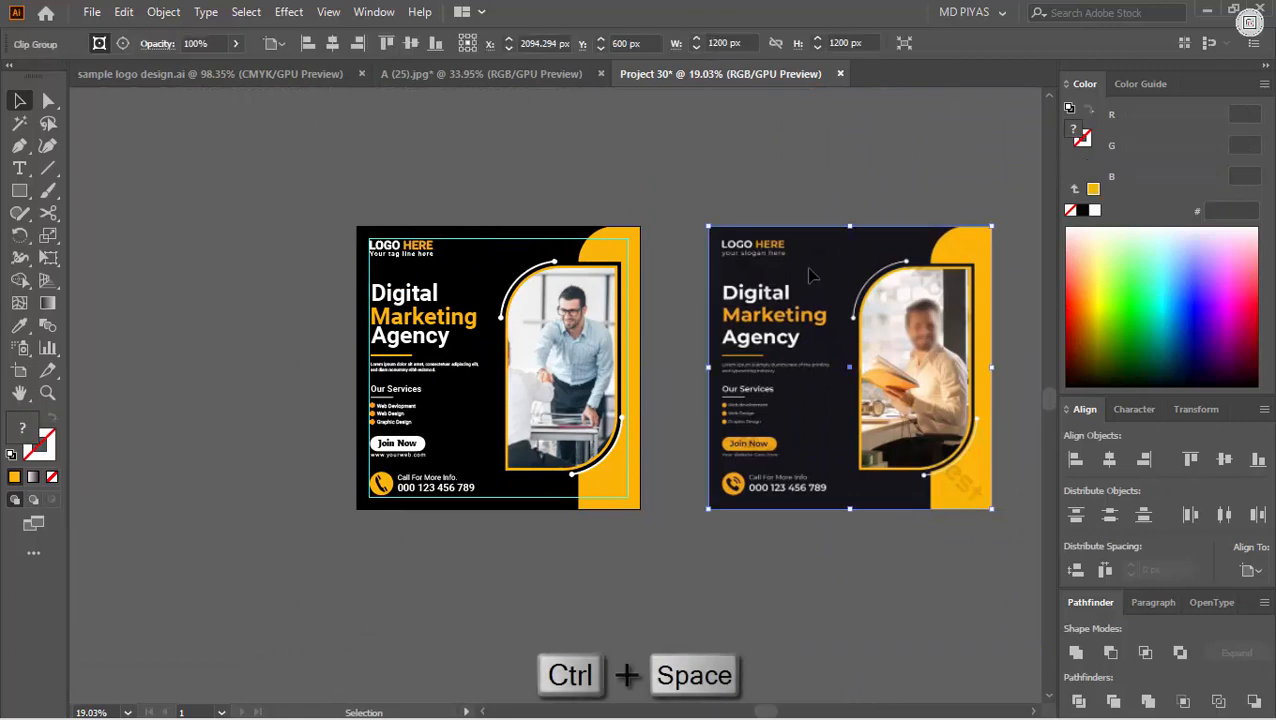
{"action": "key", "text": "Delete"}
{"action": "key", "text": "ctrl+0"}
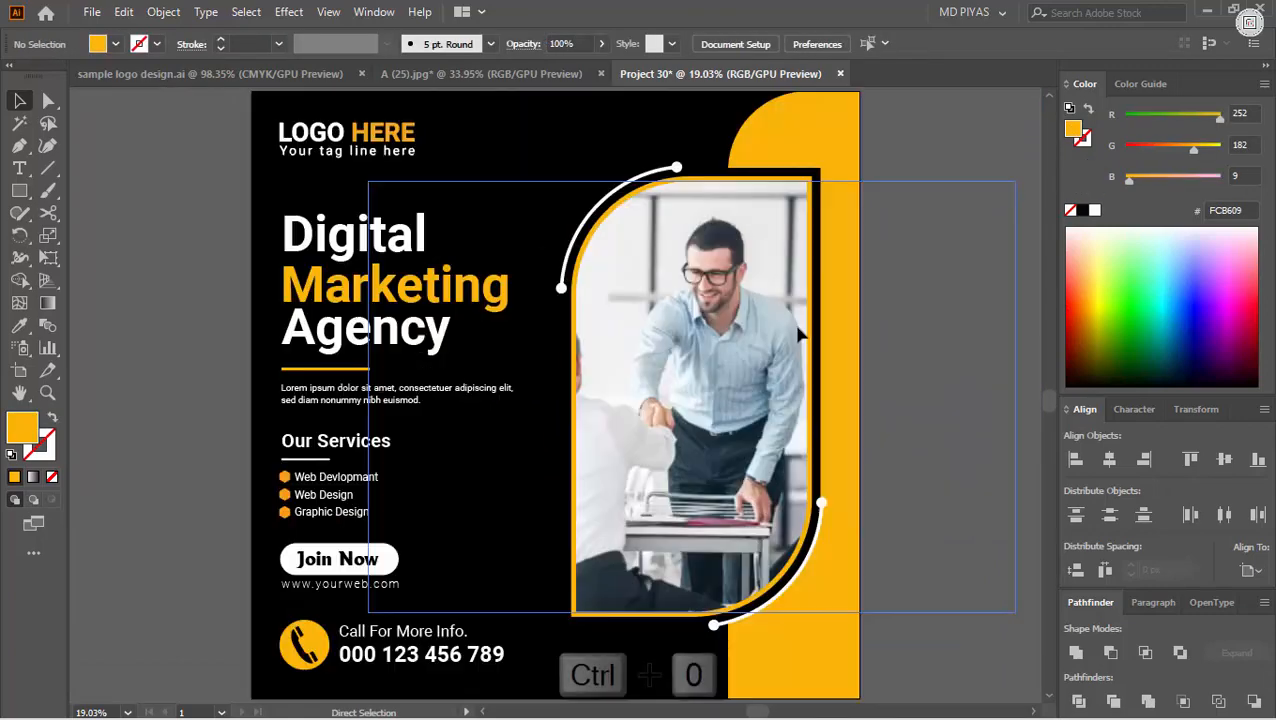
Step: Recolor the white Join Now button with the side panel's yellow, FCB609, using the Eyedropper
{"action": "left_click_drag", "start_coordinate": [755, 409], "coordinate": [690, 410]}
{"action": "left_click_drag", "start_coordinate": [541, 490], "coordinate": [587, 494]}
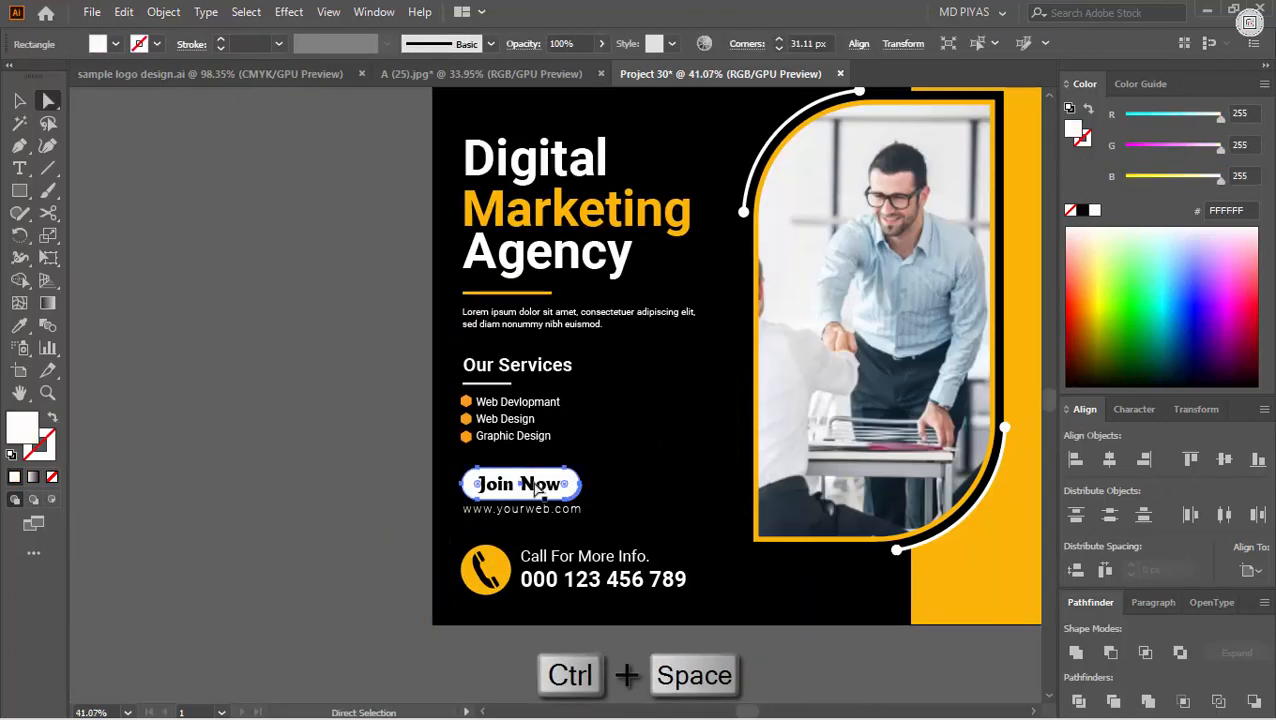
{"action": "left_click", "coordinate": [21, 328]}
{"action": "left_click", "coordinate": [990, 574]}
{"action": "left_click", "coordinate": [19, 100]}
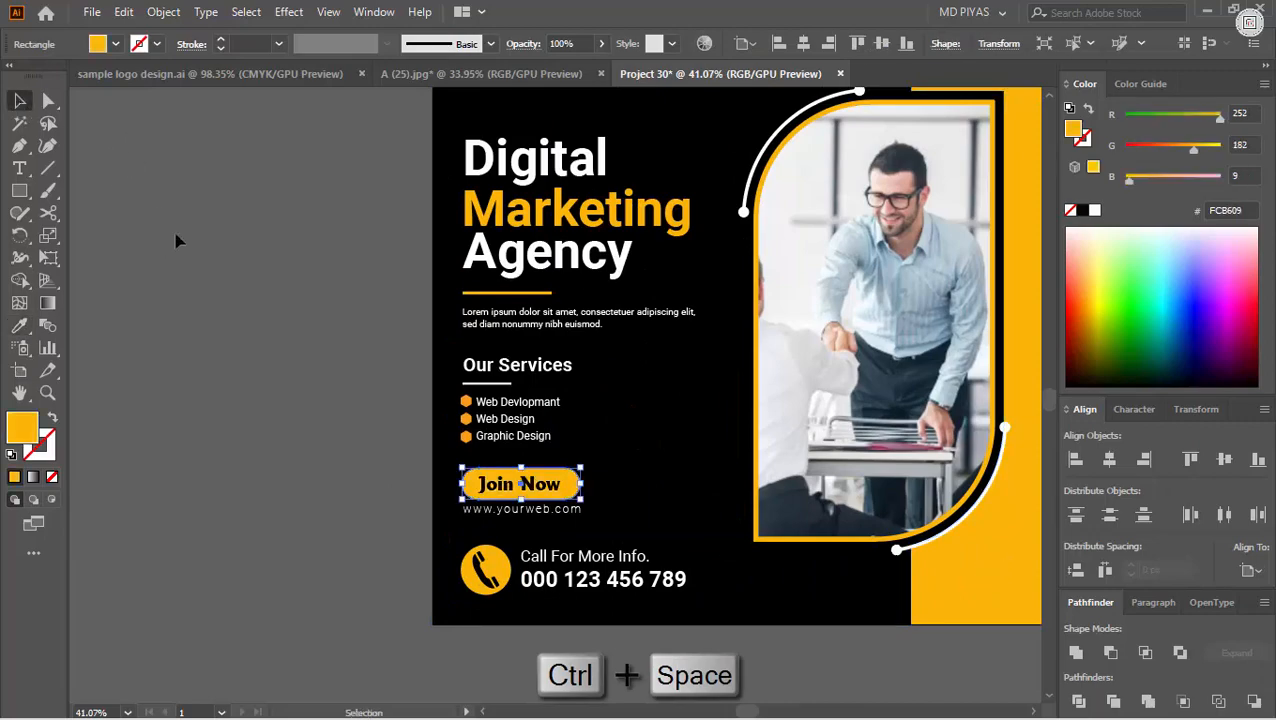
{"action": "left_click", "coordinate": [177, 240]}
Step: Select all the artwork of the post and group it
{"action": "left_click_drag", "start_coordinate": [338, 341], "coordinate": [270, 343]}
{"action": "left_click_drag", "start_coordinate": [426, 335], "coordinate": [350, 432]}
{"action": "key", "text": "ctrl+z"}
{"action": "key", "text": "ctrl+shift+z"}
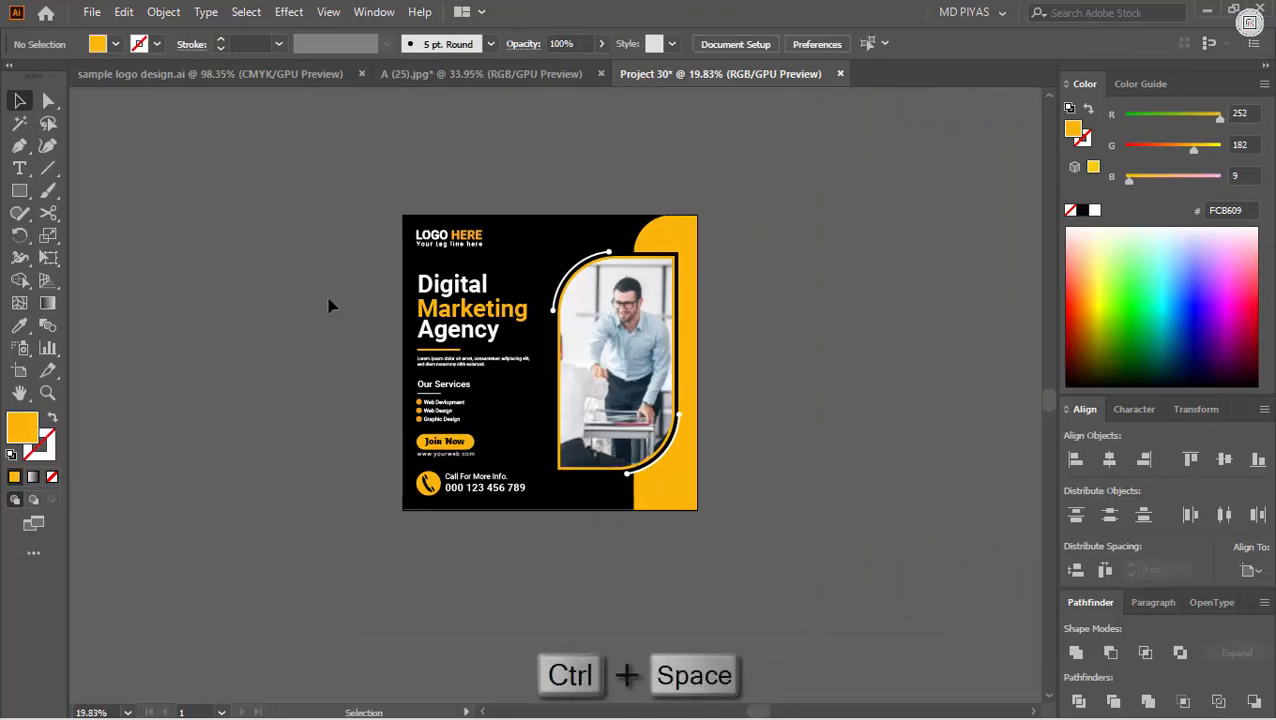
{"action": "left_click_drag", "start_coordinate": [352, 178], "coordinate": [880, 615]}
{"action": "key", "text": "ctrl+g"}
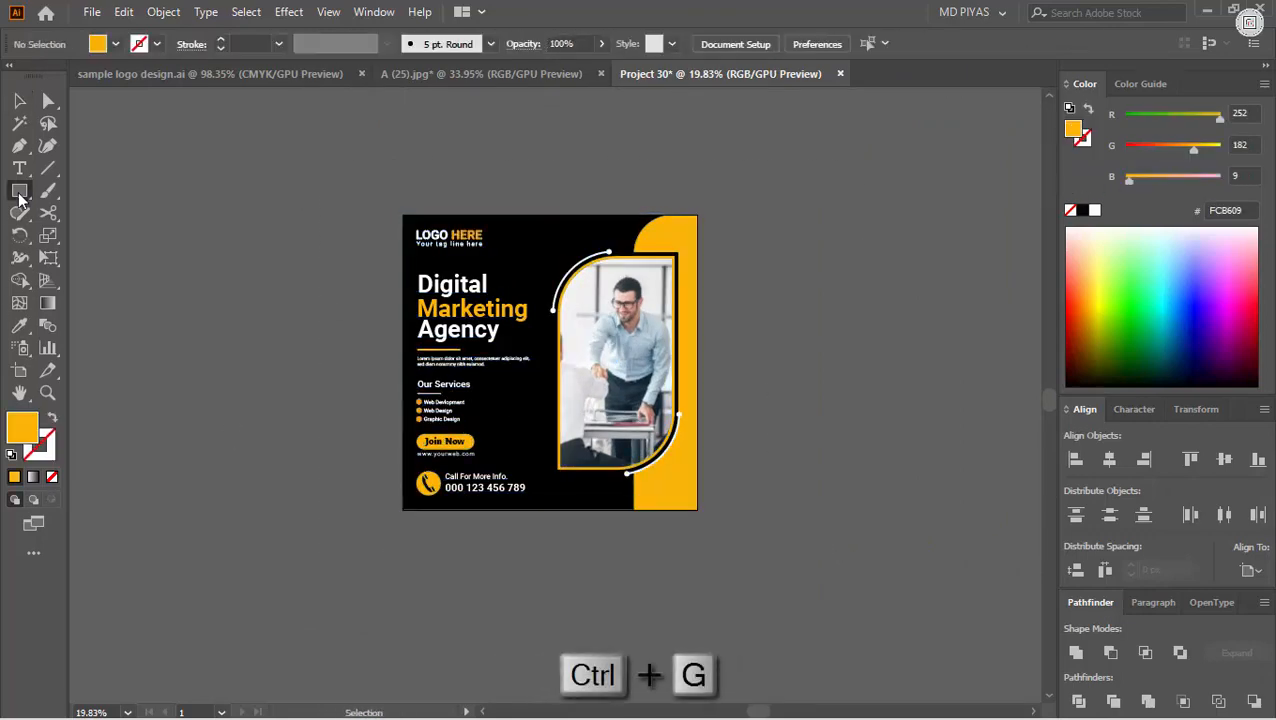
Step: Create a rectangle the size of the artboard, fill it white (FFFFFF) and center it over the artboard both ways
{"action": "left_click", "coordinate": [19, 191]}
{"action": "left_click", "coordinate": [753, 228]}
{"action": "left_click", "coordinate": [597, 395]}
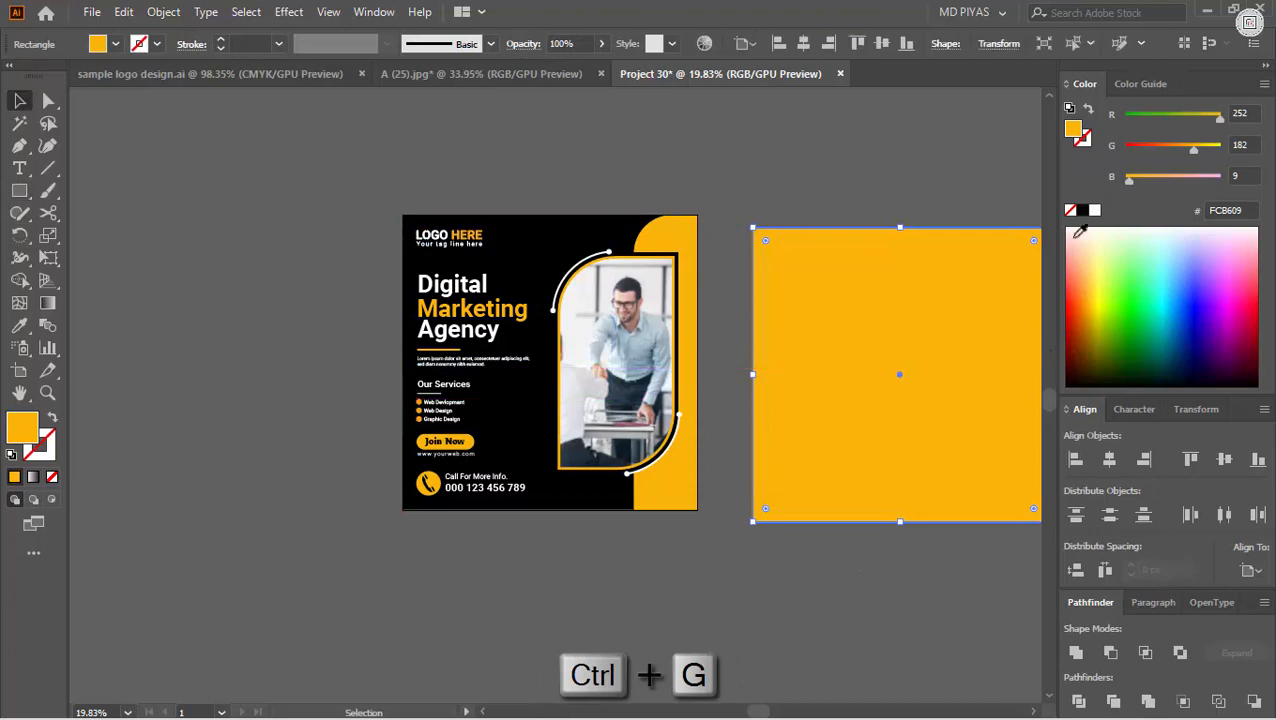
{"action": "left_click", "coordinate": [1094, 210]}
{"action": "left_click", "coordinate": [1109, 459]}
{"action": "left_click", "coordinate": [1224, 459]}
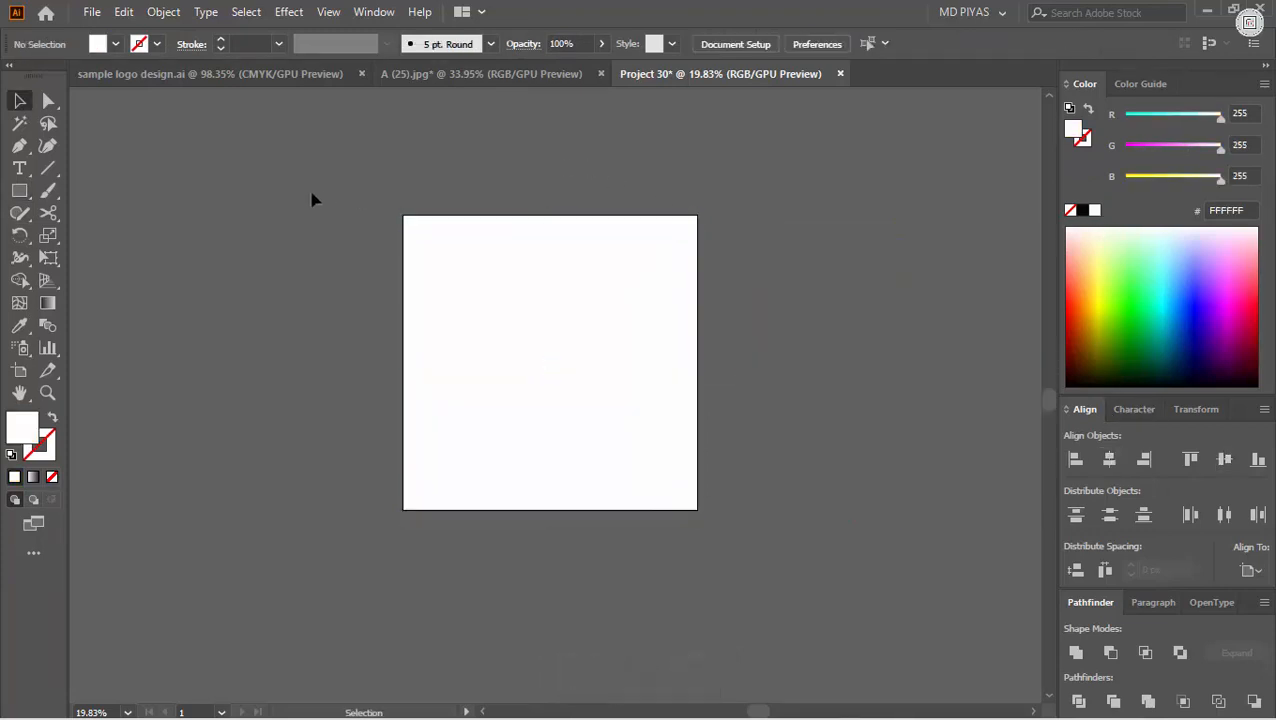
Step: Make a clipping mask from the white rectangle and the grouped artwork
{"action": "left_click_drag", "start_coordinate": [313, 199], "coordinate": [698, 556]}
{"action": "right_click", "coordinate": [564, 348]}
{"action": "left_click", "coordinate": [641, 515]}
{"action": "left_click", "coordinate": [728, 383]}
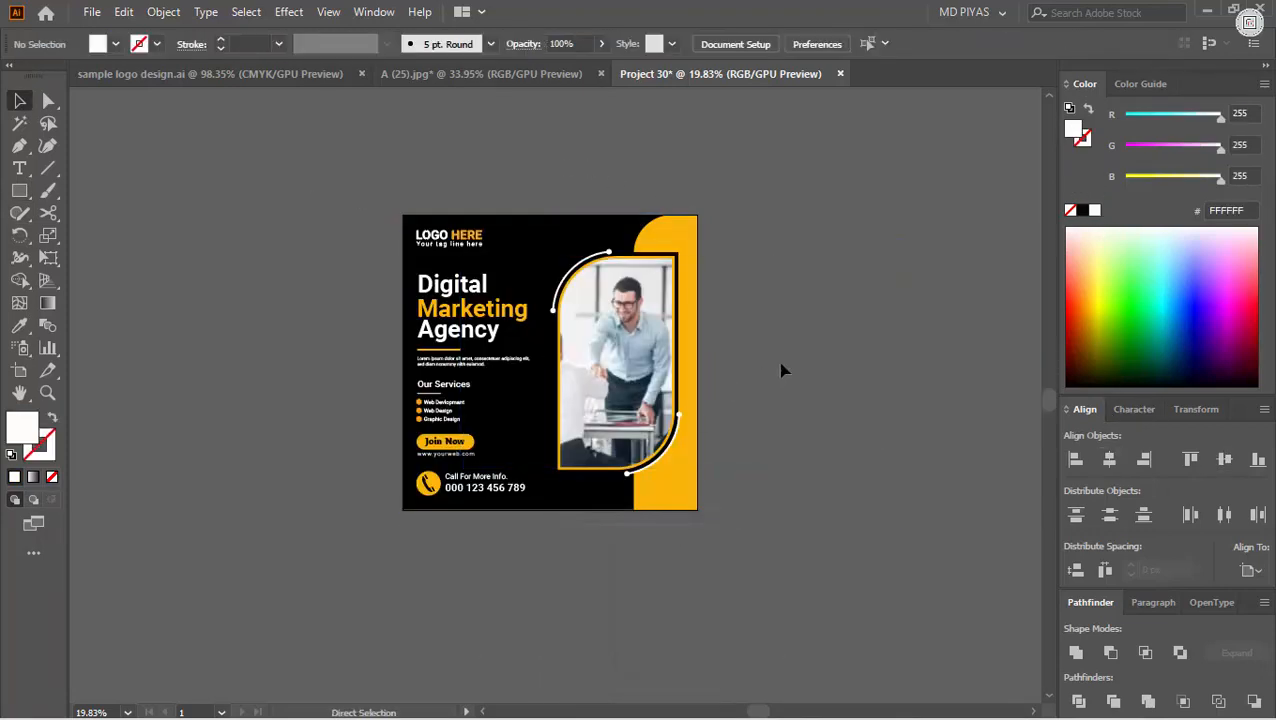
Step: Review the finished post in full-screen mode, fitted to the window and slightly zoomed out
{"action": "key", "text": "ctrl+0"}
{"action": "key", "text": "f"}
{"action": "key", "text": "f"}
{"action": "key", "text": "ctrl+0"}
{"action": "key", "text": "ctrl+space"}
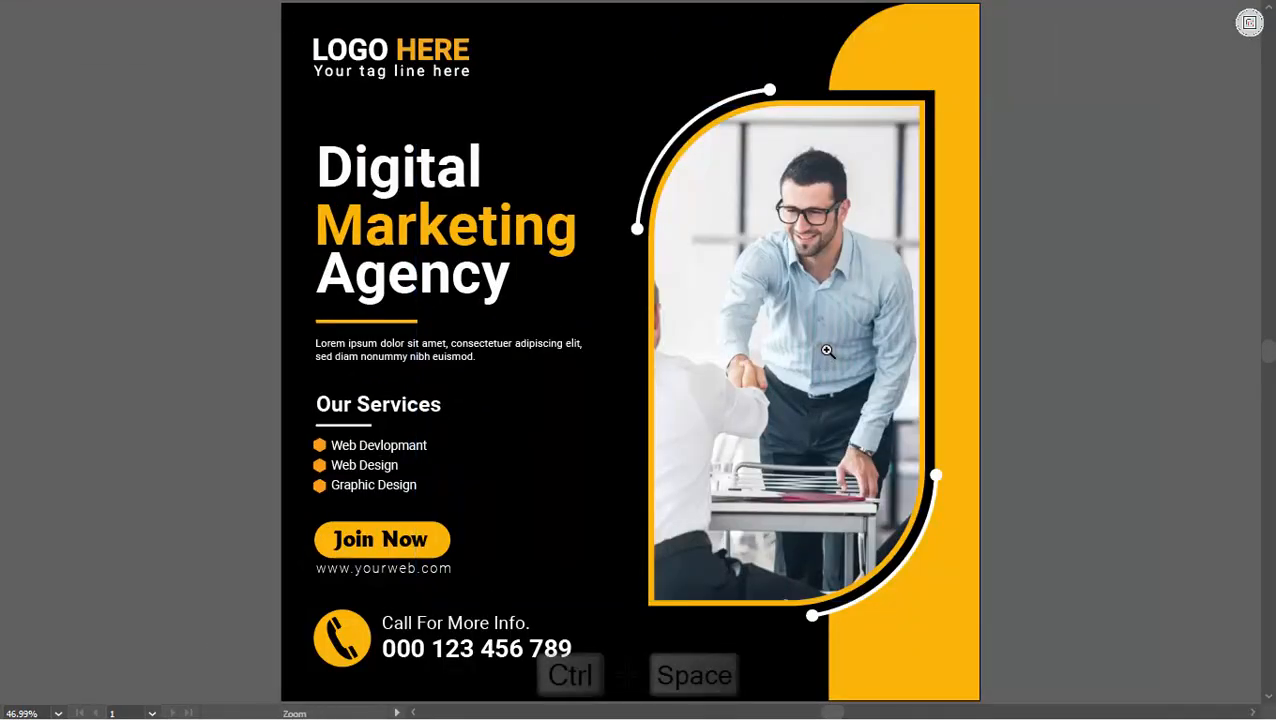
{"action": "left_click_drag", "start_coordinate": [827, 351], "coordinate": [687, 362]}
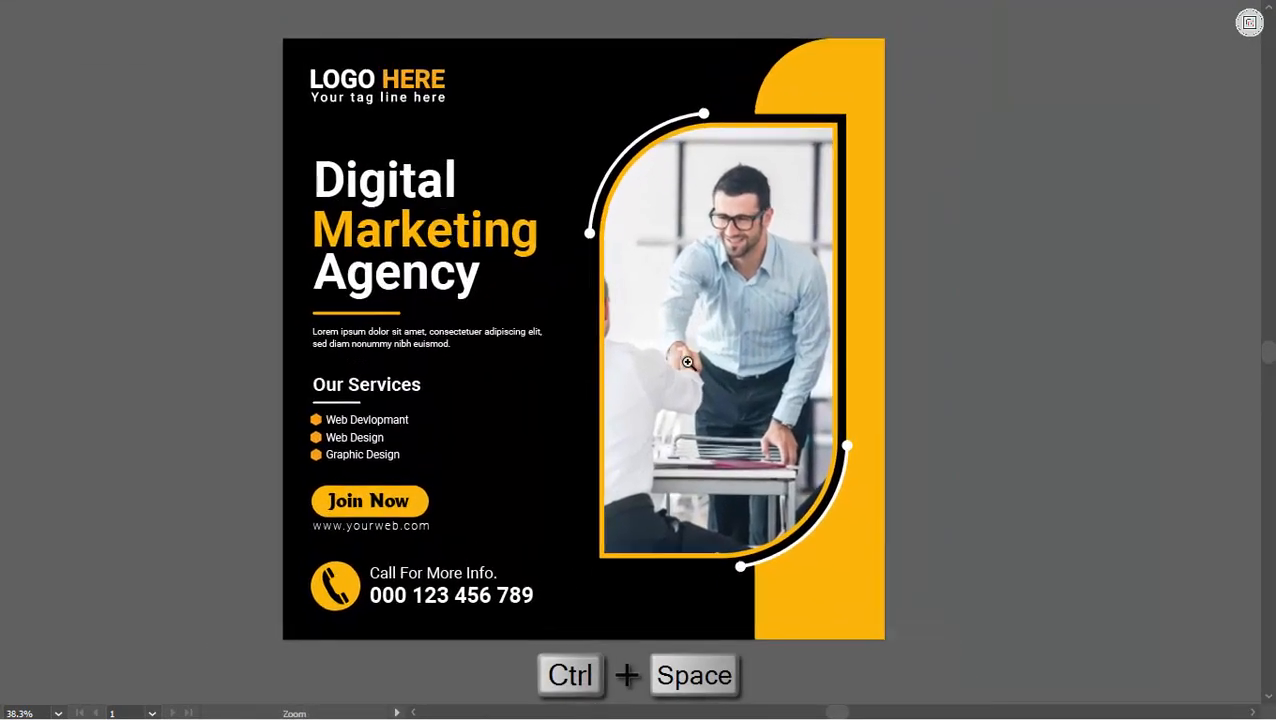